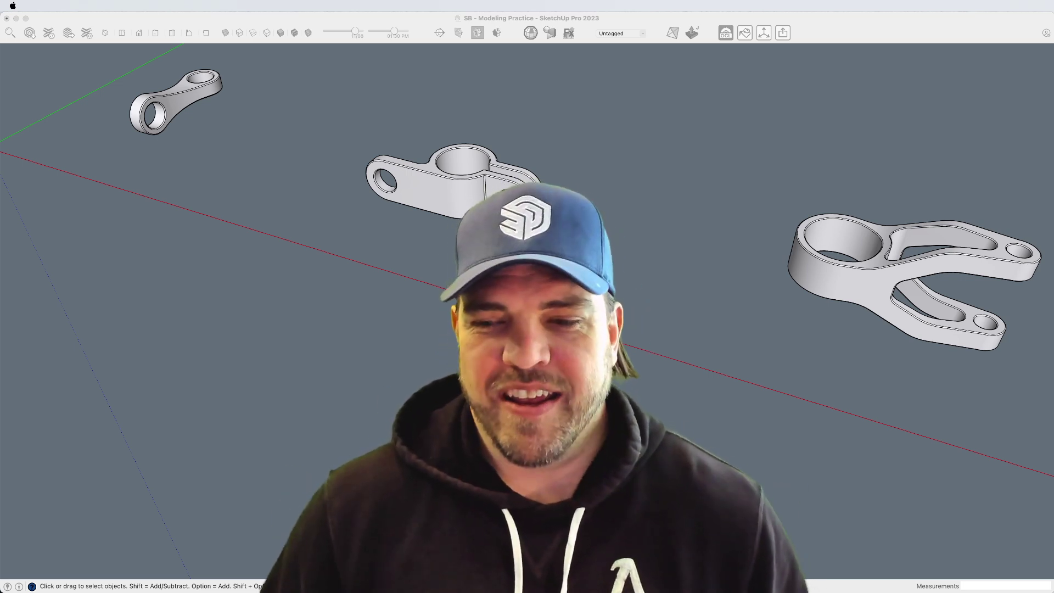
- Bring the YouTube Plasticity tutorial window into view, then move it off screen and return to SketchUp
{"action": "key", "text": "super+Tab"}
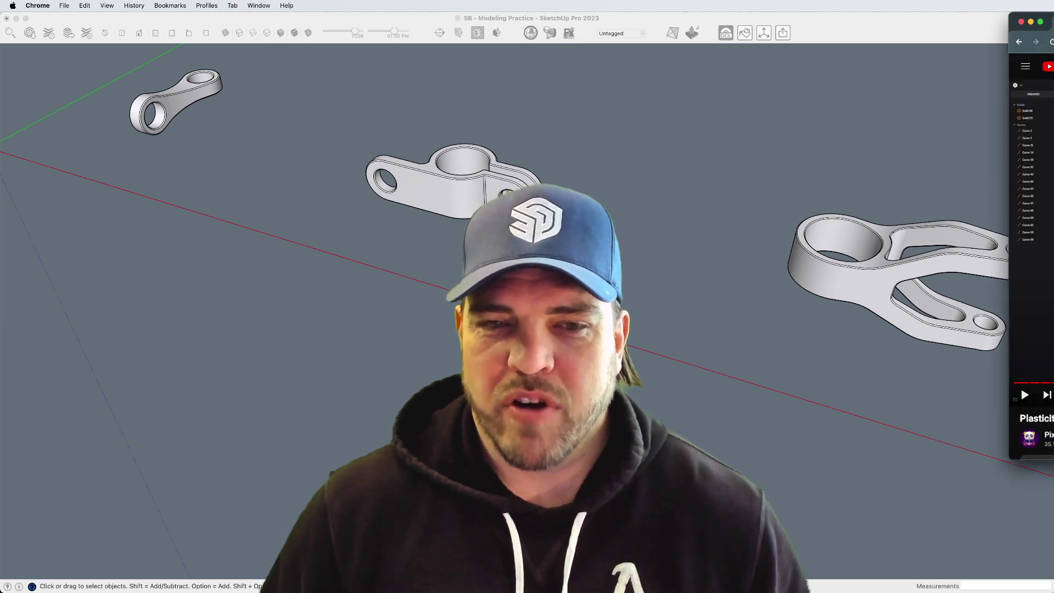
{"action": "left_click_drag", "start_coordinate": [829, 26], "coordinate": [736, 69]}
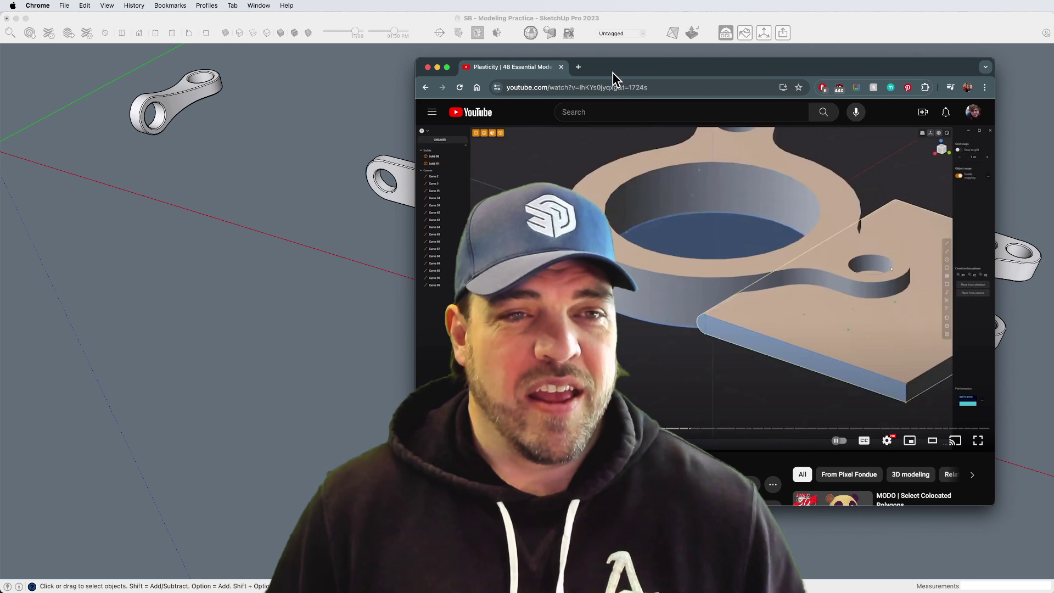
{"action": "left_click_drag", "start_coordinate": [611, 68], "coordinate": [1053, 68]}
{"action": "key", "text": "super+Tab"}
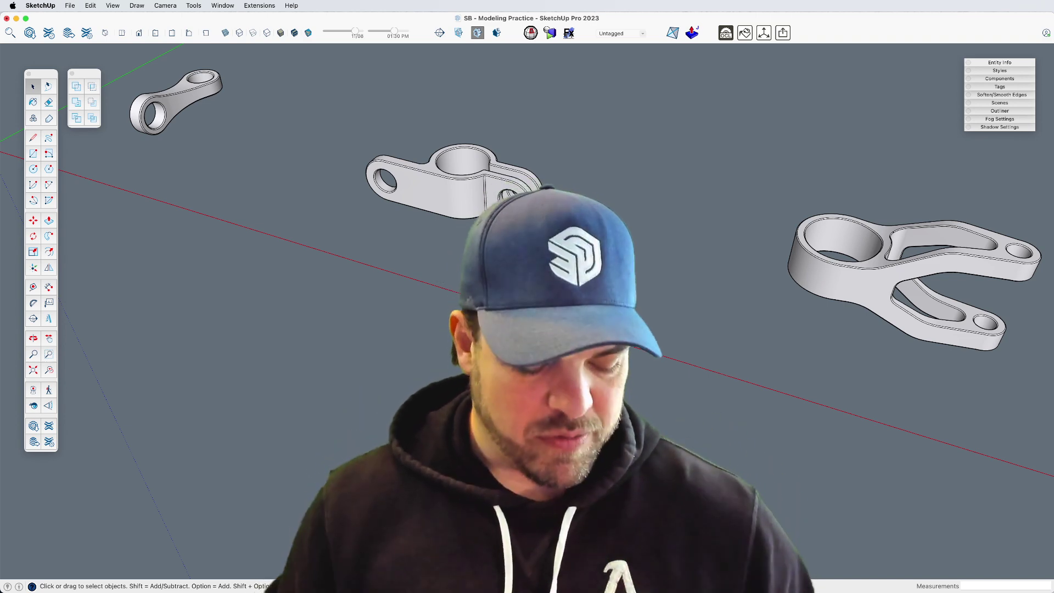
- Orbit and zoom to frame the small link part with empty space beside it for a new sketch
{"action": "middle_click_drag", "start_coordinate": [633, 326], "coordinate": [604, 316]}
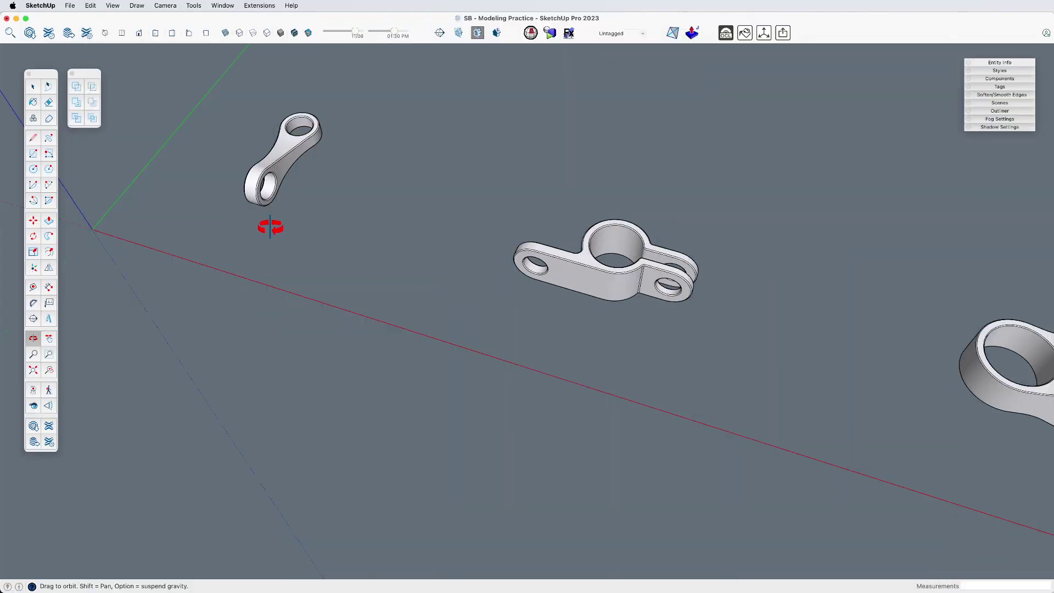
{"action": "left_click_drag", "start_coordinate": [377, 212], "coordinate": [453, 419]}
{"action": "scroll", "coordinate": [432, 195], "scroll_direction": "up", "scroll_amount": 5}
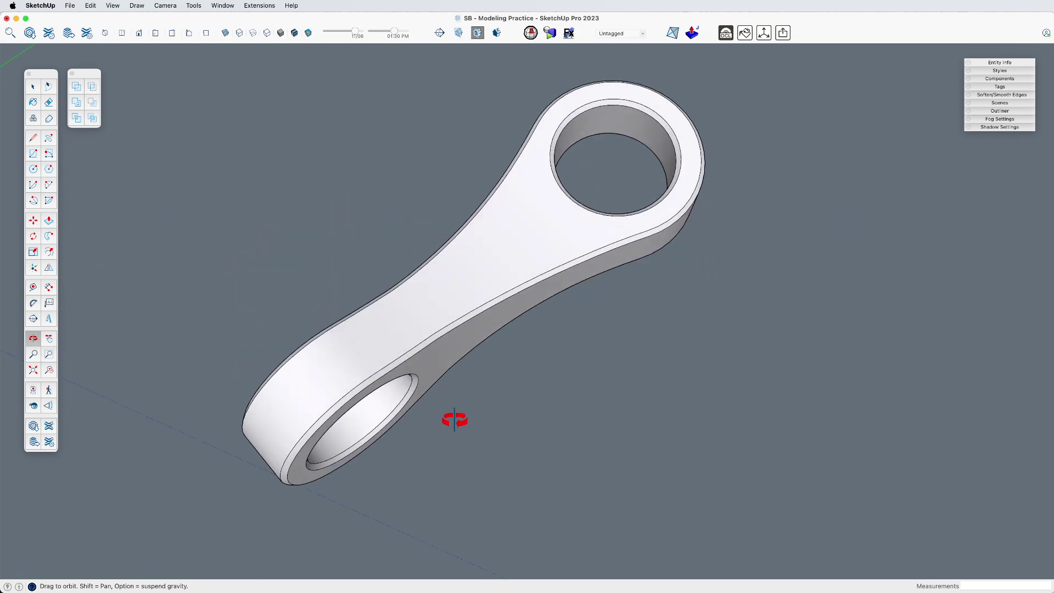
{"action": "scroll", "coordinate": [439, 401], "scroll_direction": "down", "scroll_amount": 5}
{"action": "left_click_drag", "start_coordinate": [426, 381], "coordinate": [434, 482], "text": "shift"}
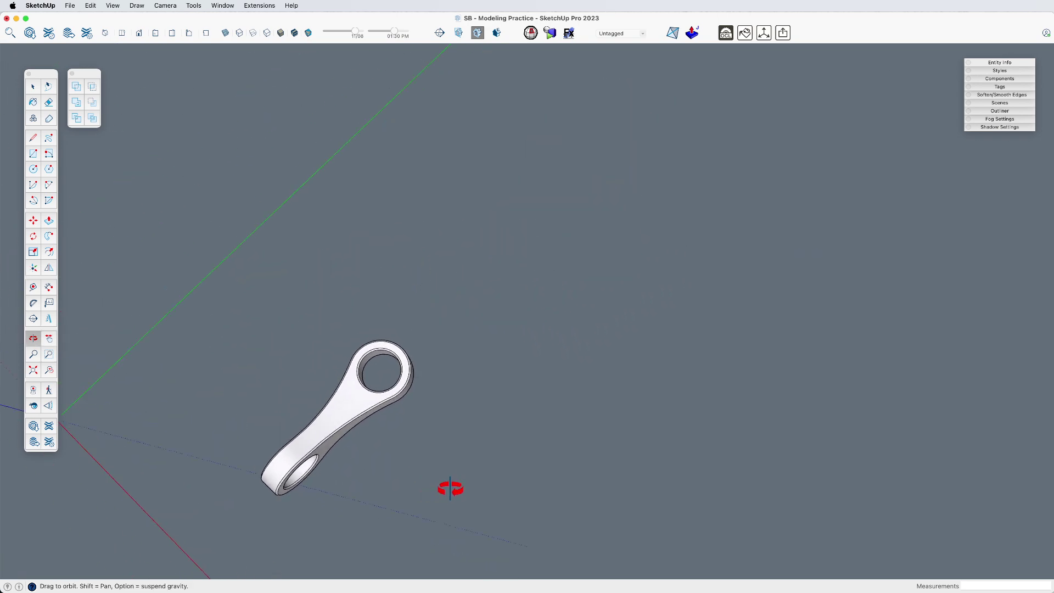
{"action": "key", "text": "c"}
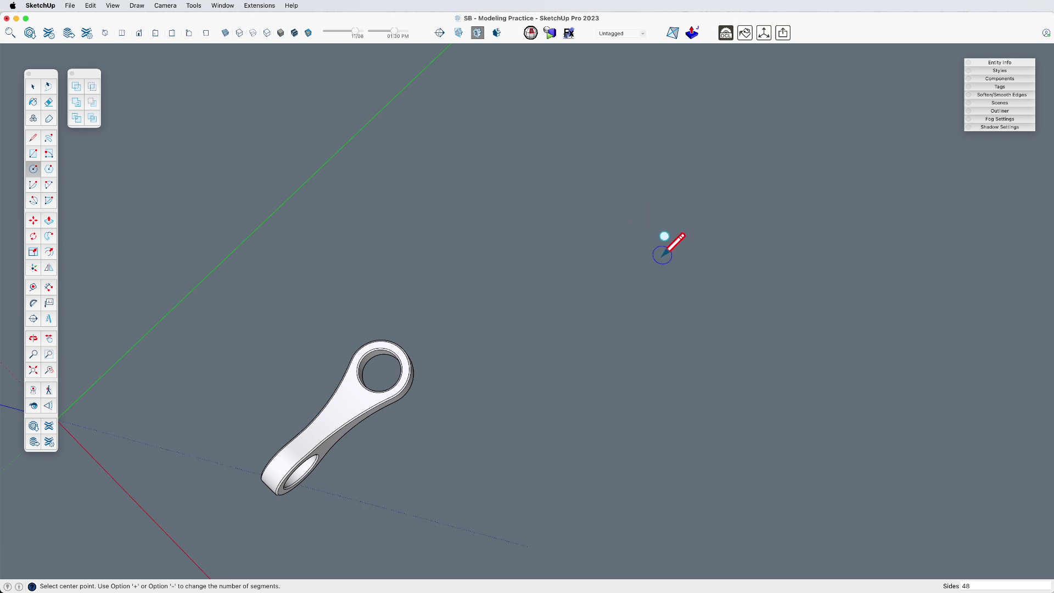
- Draw a first circle beside the link, then erase it
{"action": "left_click", "coordinate": [632, 260]}
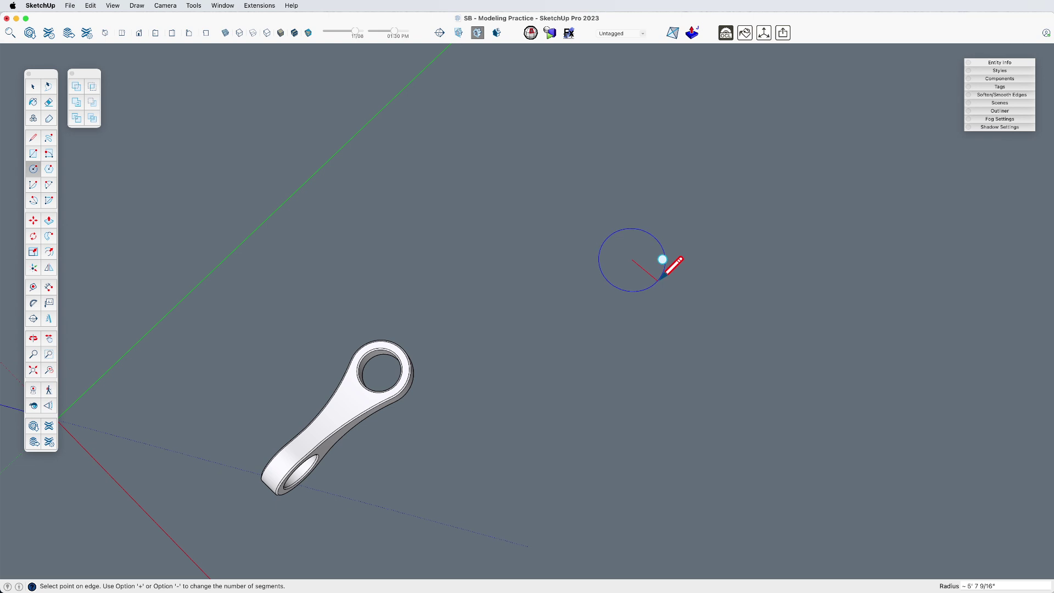
{"action": "left_click", "coordinate": [663, 279]}
{"action": "key", "text": "space"}
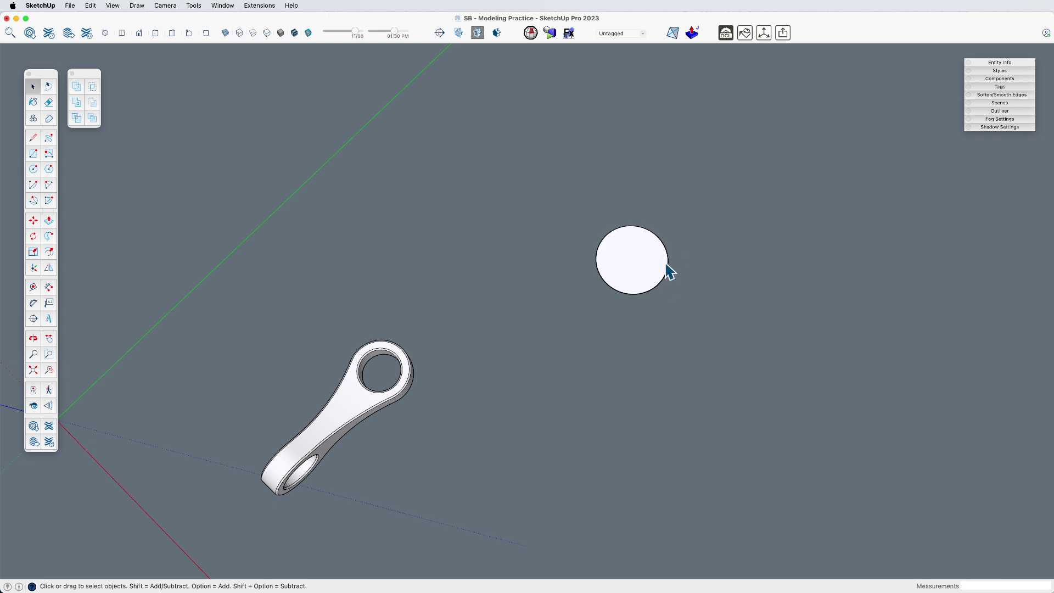
{"action": "left_click", "coordinate": [666, 266]}
{"action": "key", "text": "f"}
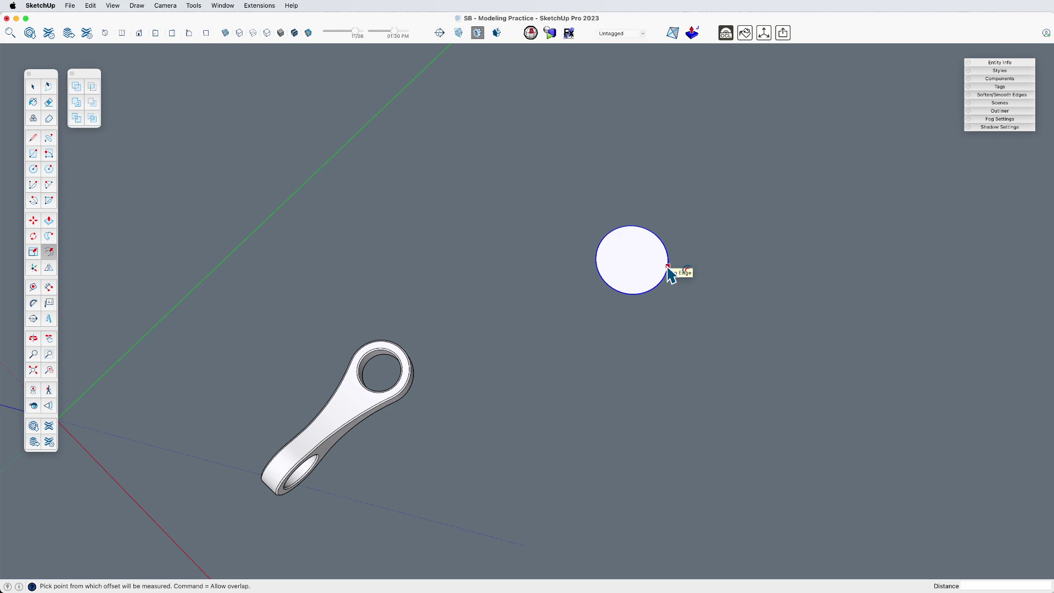
{"action": "key", "text": "space"}
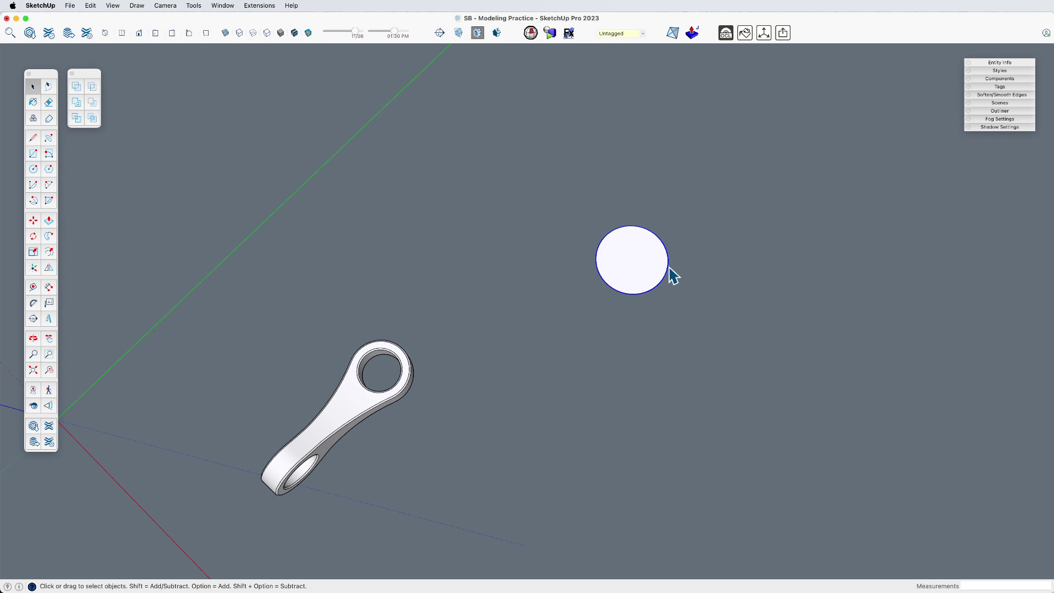
{"action": "key", "text": "e"}
{"action": "left_click", "coordinate": [667, 254]}
- Draw a replacement 48-sided circle and offset it outward into a ring
{"action": "key", "text": "c"}
{"action": "left_click", "coordinate": [648, 239]}
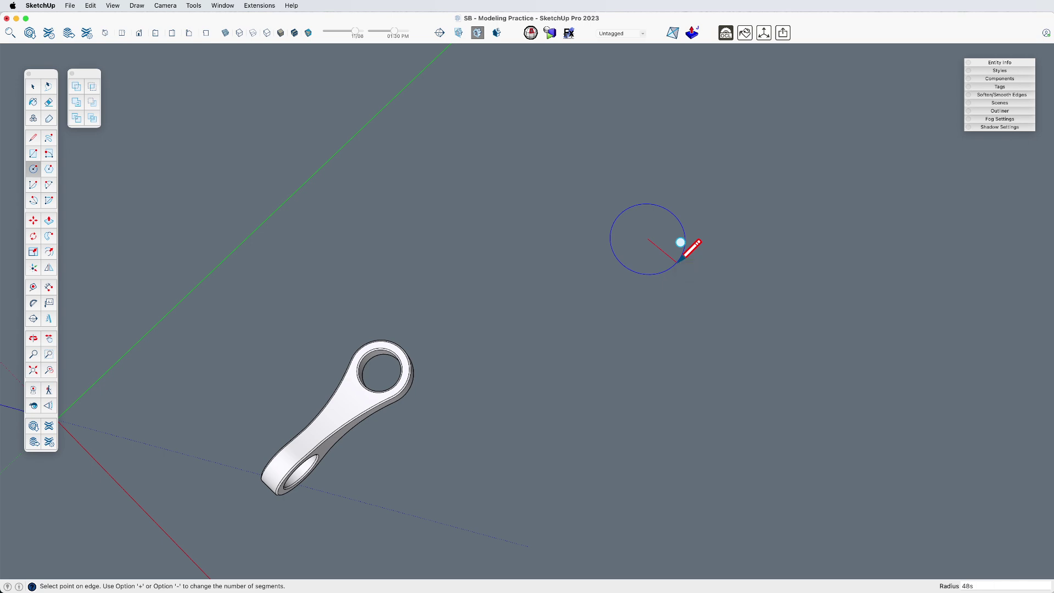
{"action": "left_click", "coordinate": [681, 258]}
{"action": "key", "text": "space"}
{"action": "left_click", "coordinate": [676, 257]}
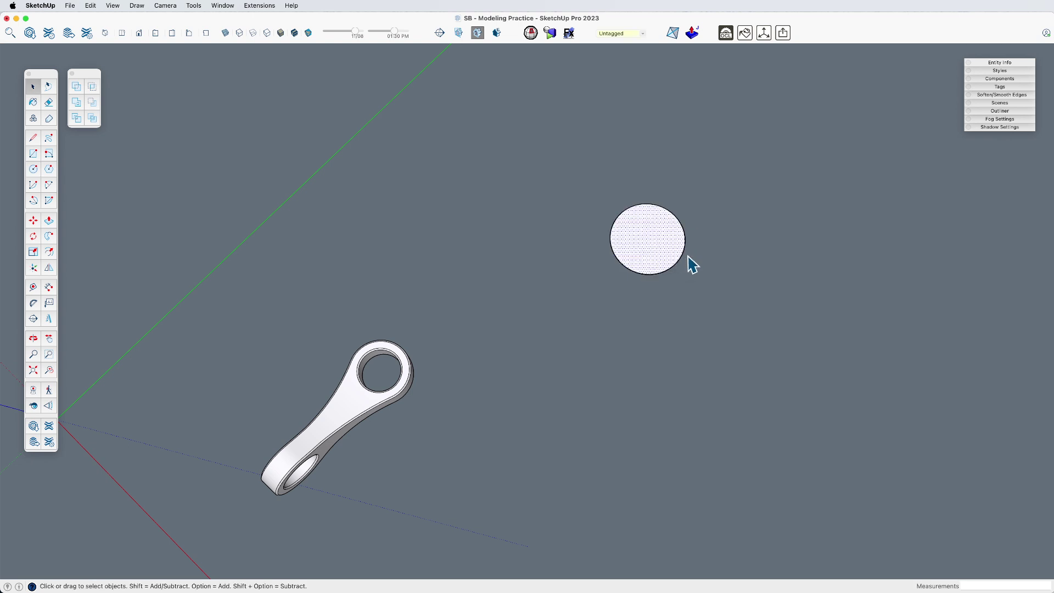
{"action": "key", "text": "f"}
{"action": "left_click", "coordinate": [680, 258]}
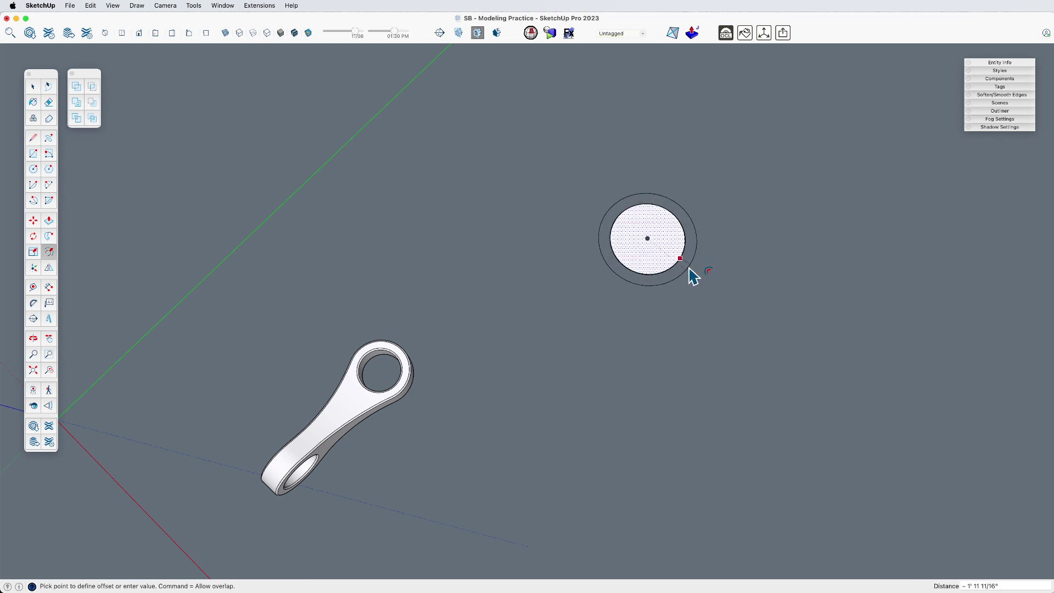
{"action": "left_click", "coordinate": [692, 276]}
- Draw an arm from the circle's centre along the green axis, closing it with a tangent arc to the ring
{"action": "key", "text": "l"}
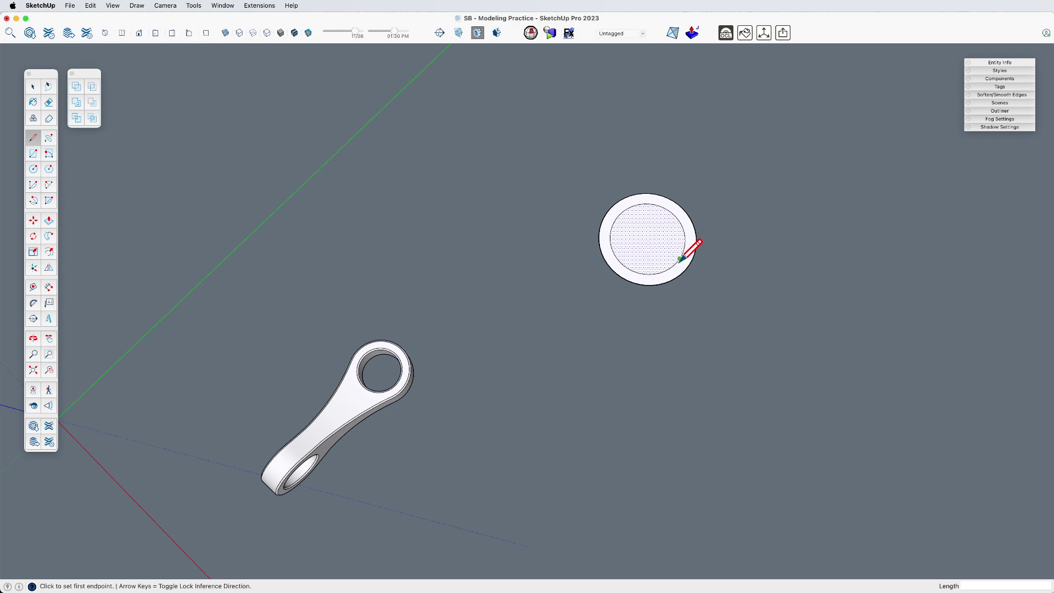
{"action": "left_click", "coordinate": [647, 239]}
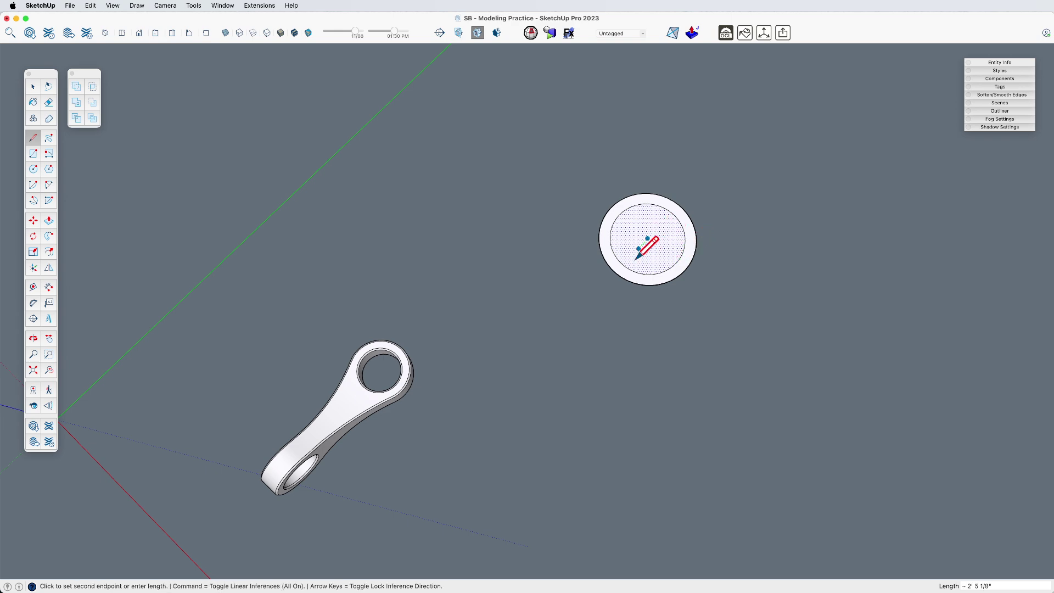
{"action": "left_click", "coordinate": [517, 382]}
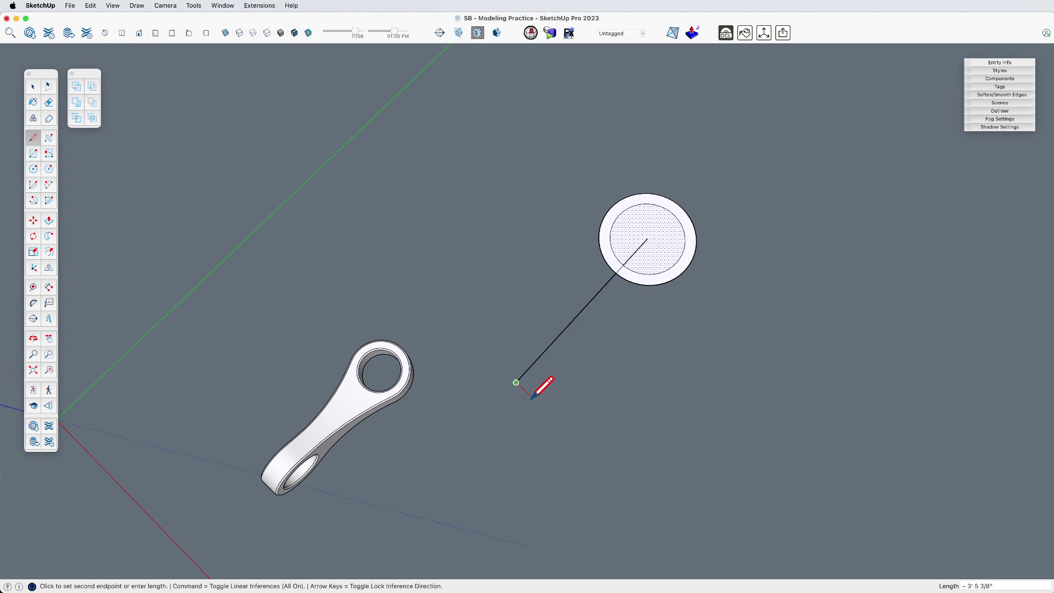
{"action": "left_click", "coordinate": [534, 399]}
{"action": "left_click", "coordinate": [572, 357]}
{"action": "key", "text": "a"}
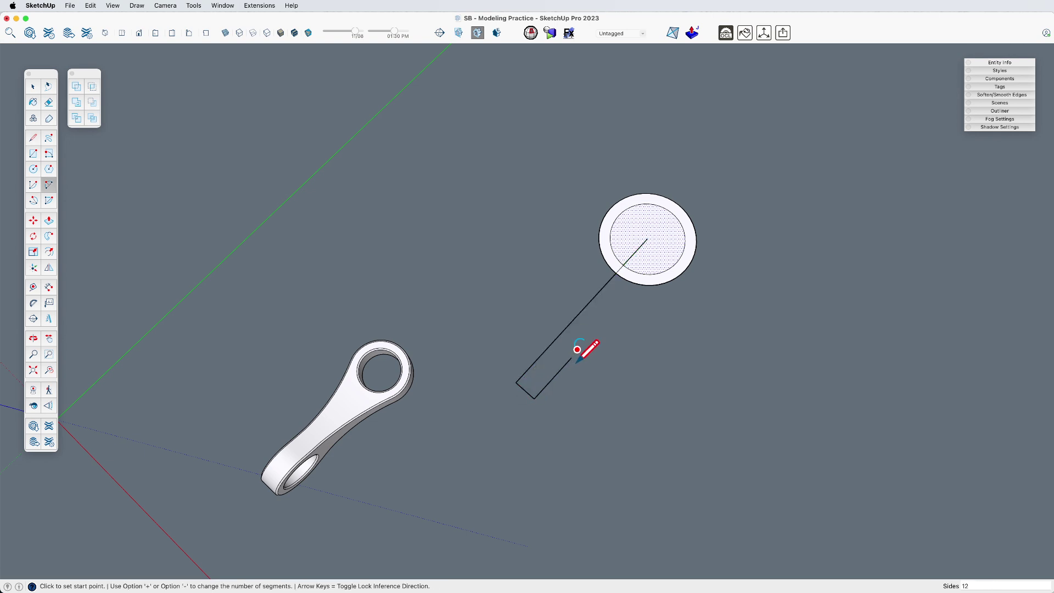
{"action": "left_click", "coordinate": [572, 357]}
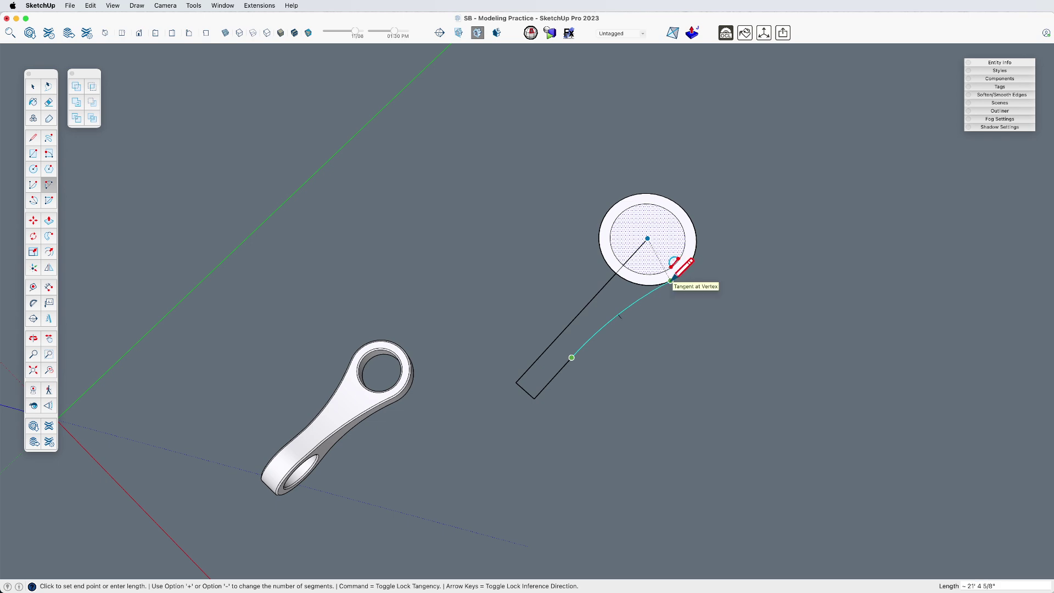
{"action": "left_click", "coordinate": [671, 281]}
- Mirror a copy of the arm across its centre line
{"action": "key", "text": "space"}
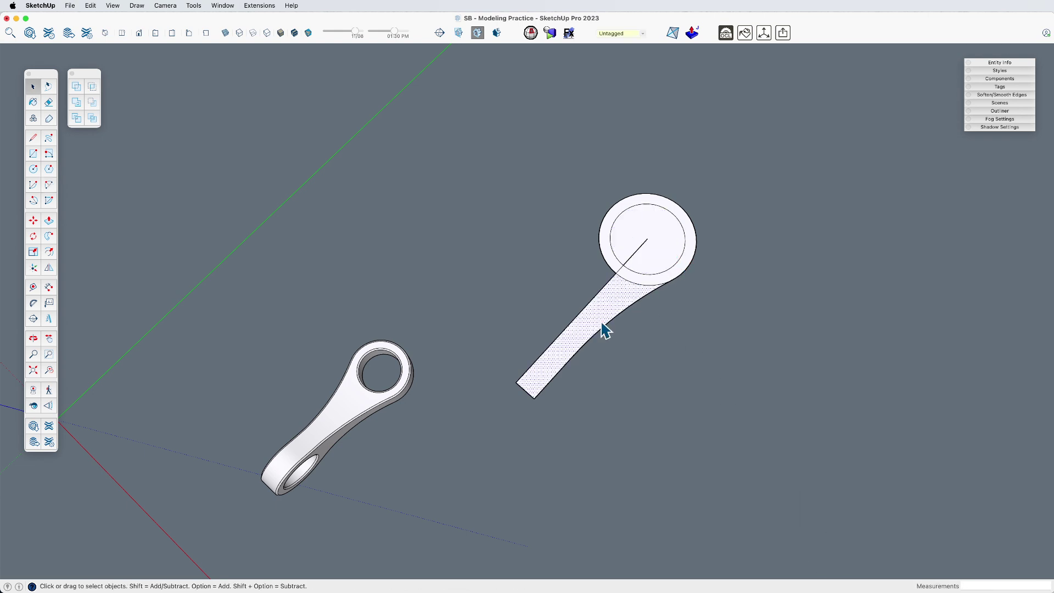
{"action": "middle_click_drag", "start_coordinate": [604, 330], "coordinate": [646, 278]}
{"action": "key", "text": "shift+f"}
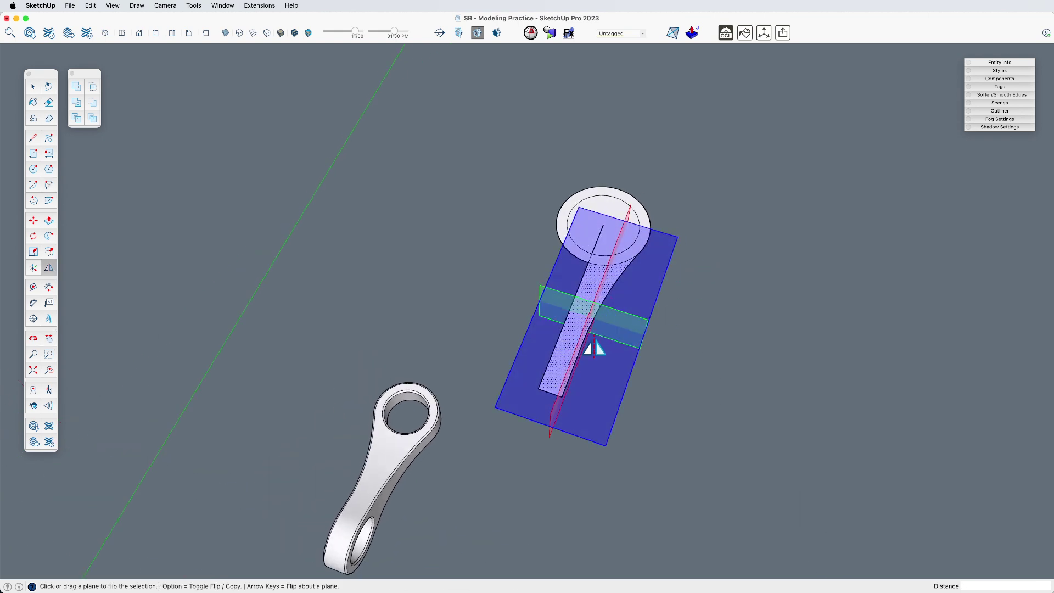
{"action": "key", "text": "alt"}
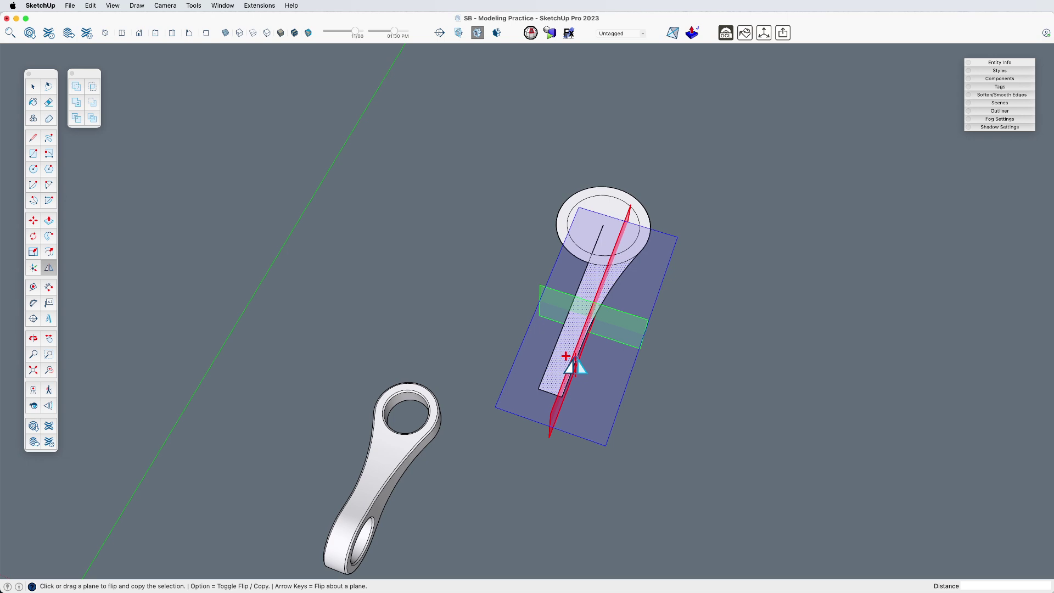
{"action": "left_click", "coordinate": [573, 365]}
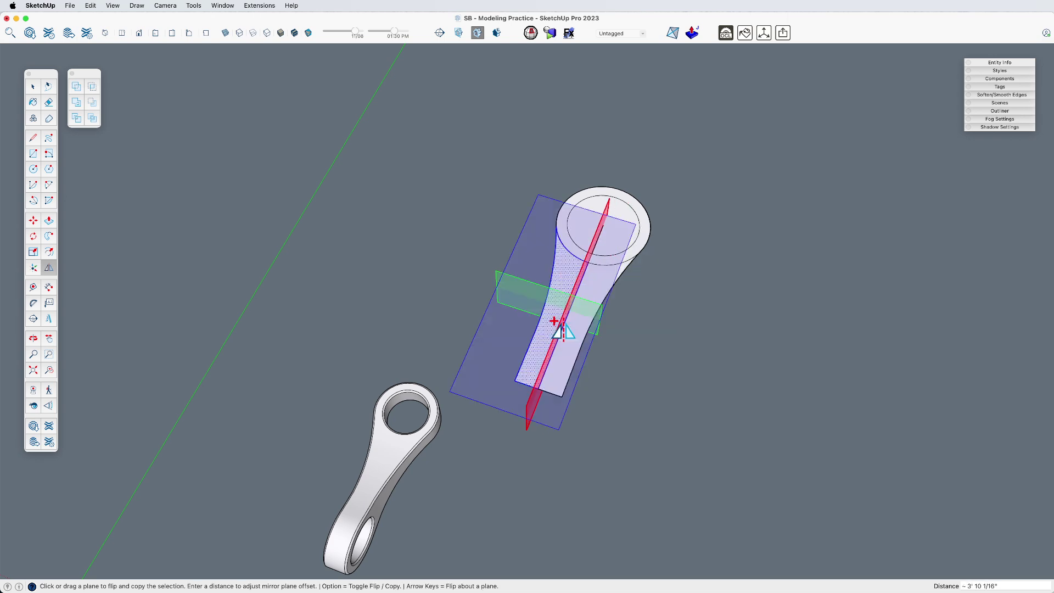
- Erase the radius line and delete the inner circle face to leave a hole
{"action": "key", "text": "e"}
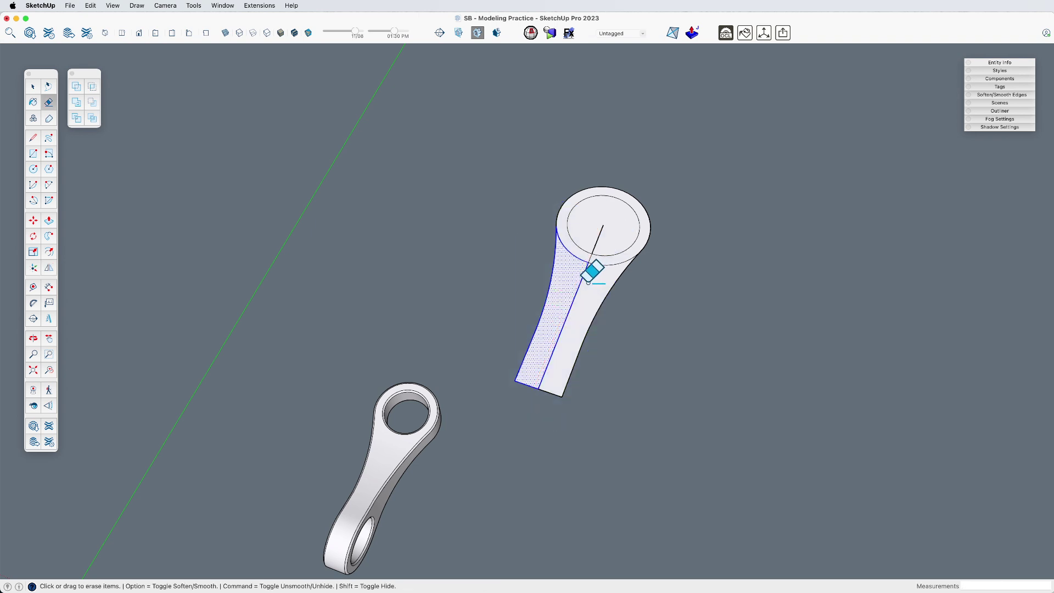
{"action": "left_click", "coordinate": [601, 230]}
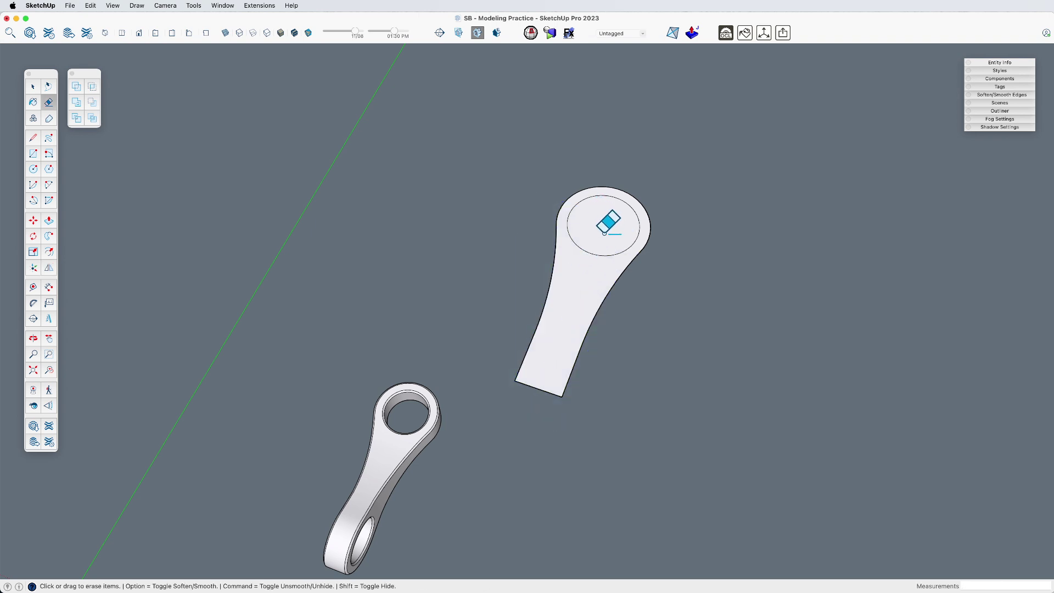
{"action": "key", "text": "space"}
{"action": "left_click", "coordinate": [605, 233]}
{"action": "key", "text": "Delete"}
- Extrude the flat profile into a solid, then undo back to the flat face
{"action": "scroll", "coordinate": [603, 229], "scroll_direction": "up", "scroll_amount": 3}
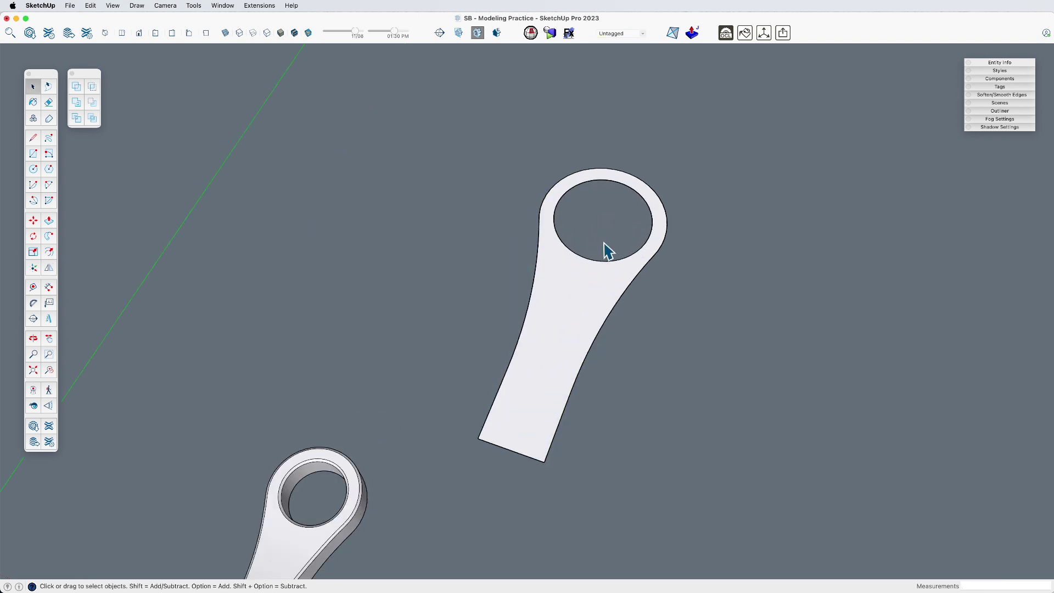
{"action": "key", "text": "o"}
{"action": "left_click_drag", "start_coordinate": [582, 293], "coordinate": [567, 317]}
{"action": "key", "text": "p"}
{"action": "left_click", "coordinate": [567, 316]}
{"action": "middle_click_drag", "start_coordinate": [565, 282], "coordinate": [309, 262]}
{"action": "key", "text": "space"}
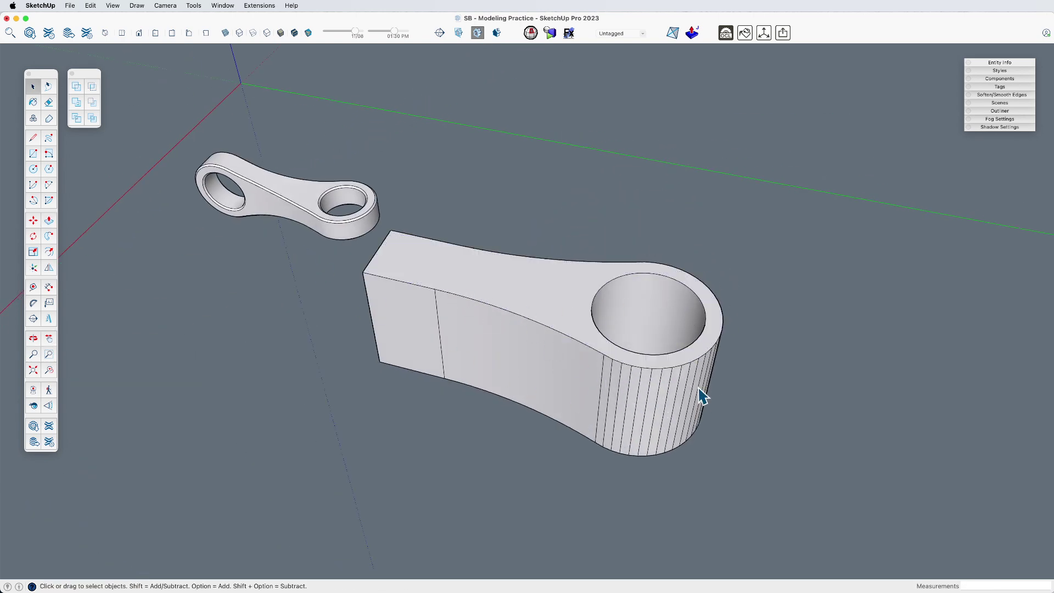
{"action": "key", "text": "super+z"}
- Weld the ring-end edges into one curve and pick the profile face for Push/Pull
{"action": "middle_click_drag", "start_coordinate": [672, 366], "coordinate": [741, 409]}
{"action": "left_click_drag", "start_coordinate": [544, 244], "coordinate": [735, 439]}
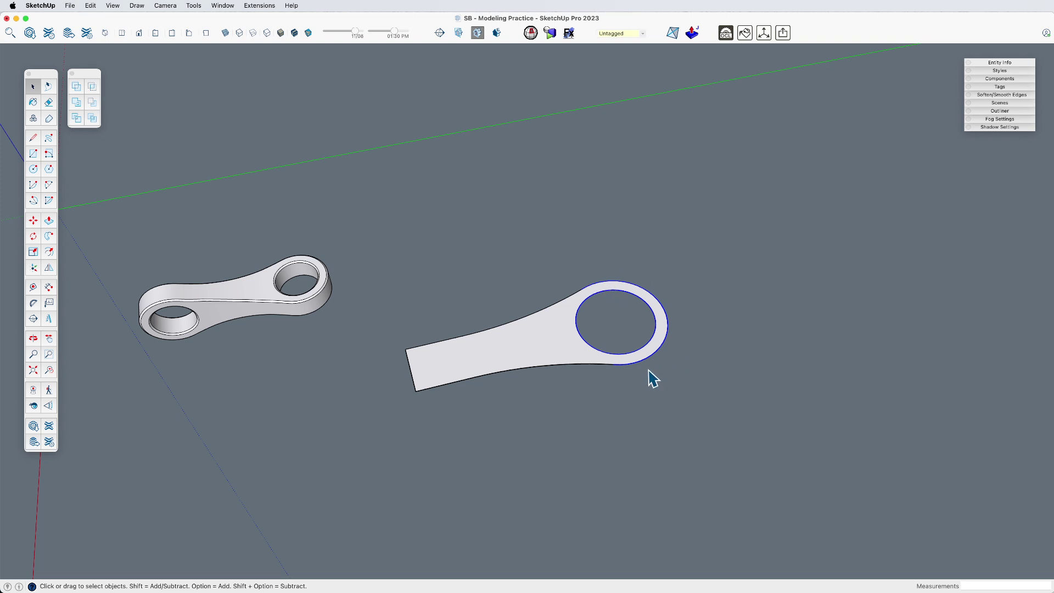
{"action": "right_click", "coordinate": [657, 300]}
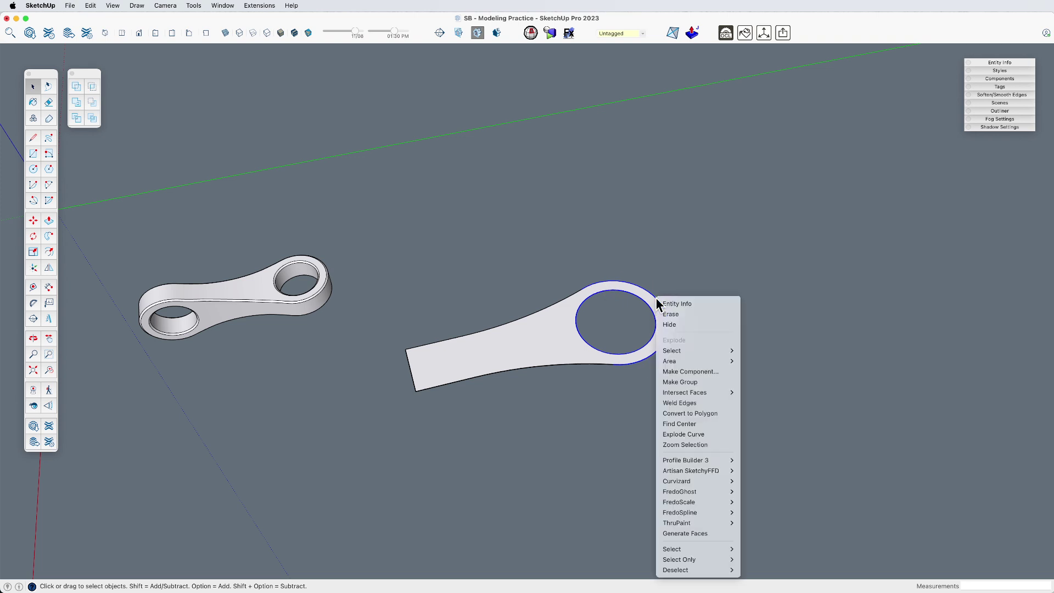
{"action": "left_click", "coordinate": [691, 403]}
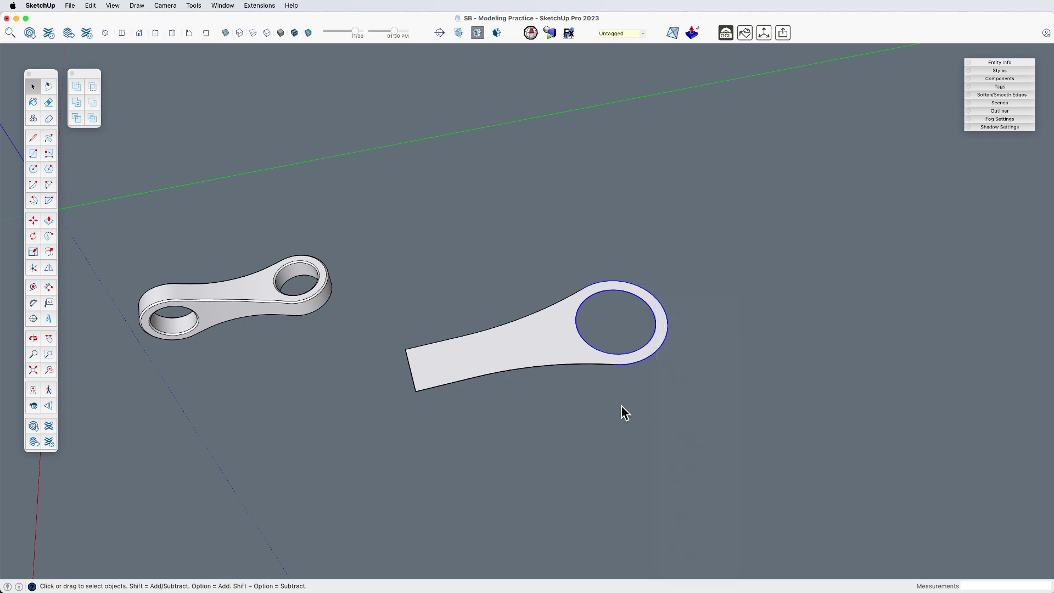
{"action": "key", "text": "p"}
{"action": "left_click", "coordinate": [566, 364]}
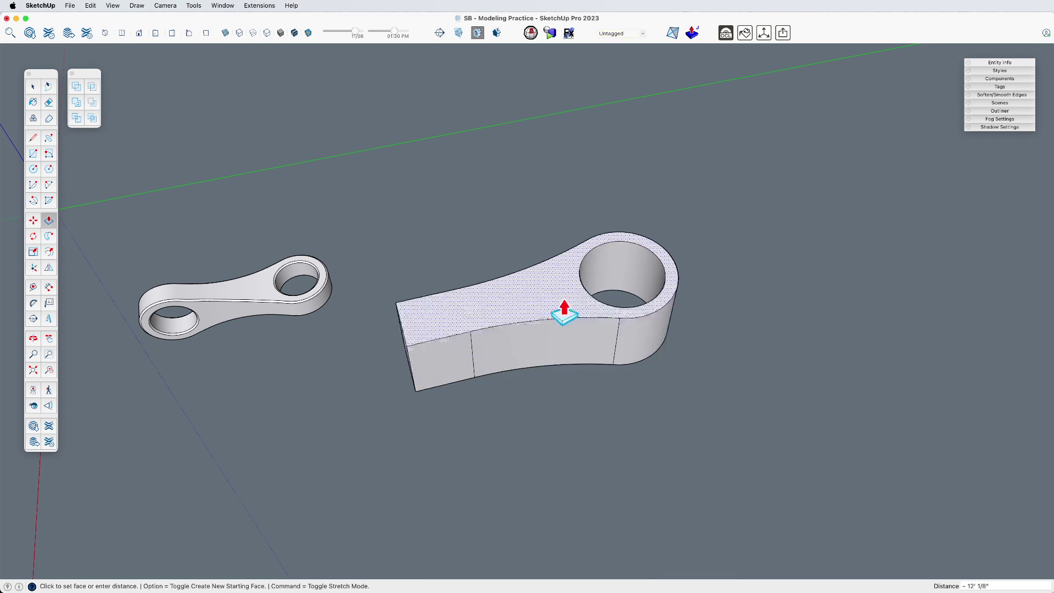
- Finish the upward extrusion and make the whole block a group
{"action": "left_click", "coordinate": [568, 250]}
{"action": "middle_click_drag", "start_coordinate": [554, 302], "coordinate": [563, 315], "text": "shift"}
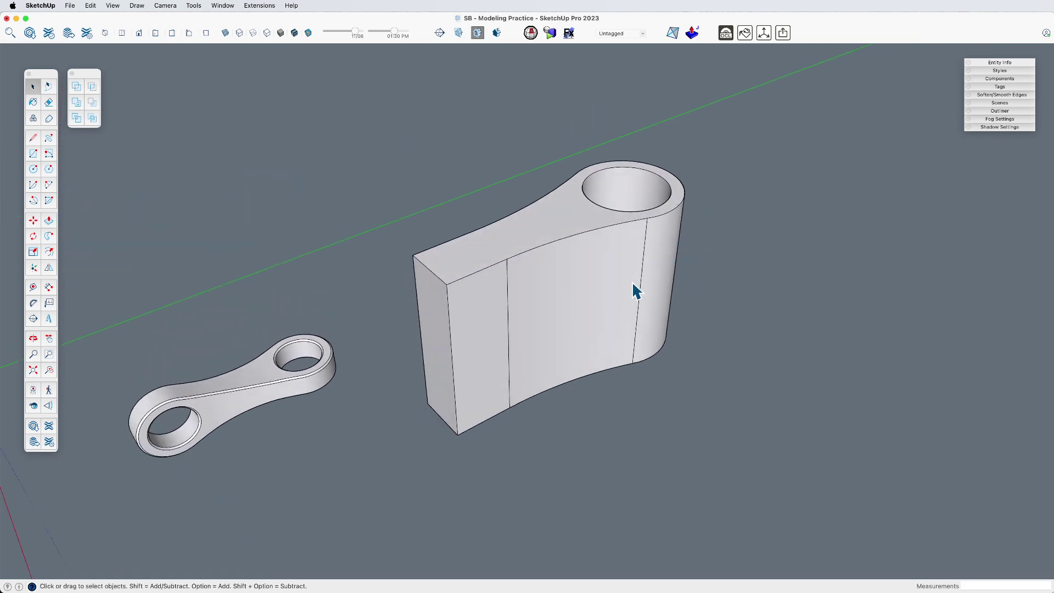
{"action": "triple_click", "coordinate": [567, 306]}
{"action": "key", "text": "super+g"}
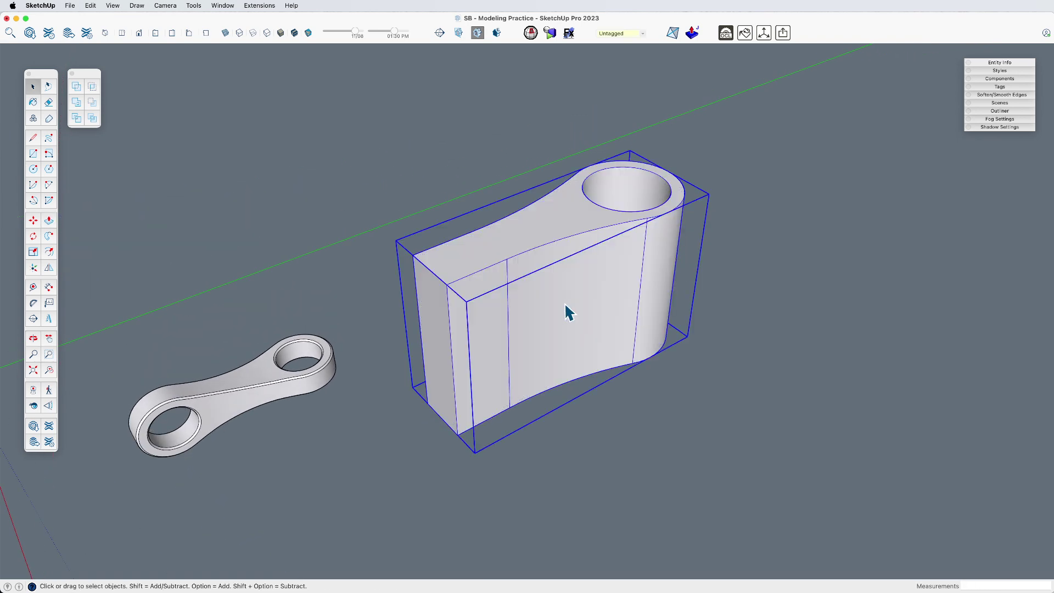
- Begin copying the group with Move, then cancel and locate its rotation grip
{"action": "middle_click_drag", "start_coordinate": [565, 306], "coordinate": [689, 345]}
{"action": "key", "text": "m"}
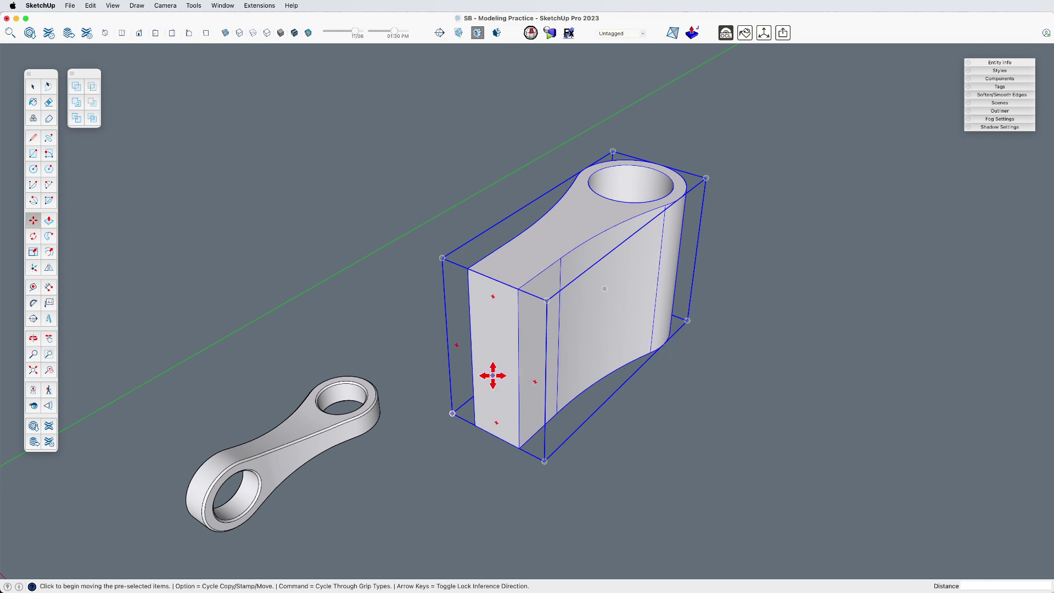
{"action": "left_click", "coordinate": [493, 375]}
{"action": "key", "text": "alt"}
{"action": "key", "text": "Escape"}
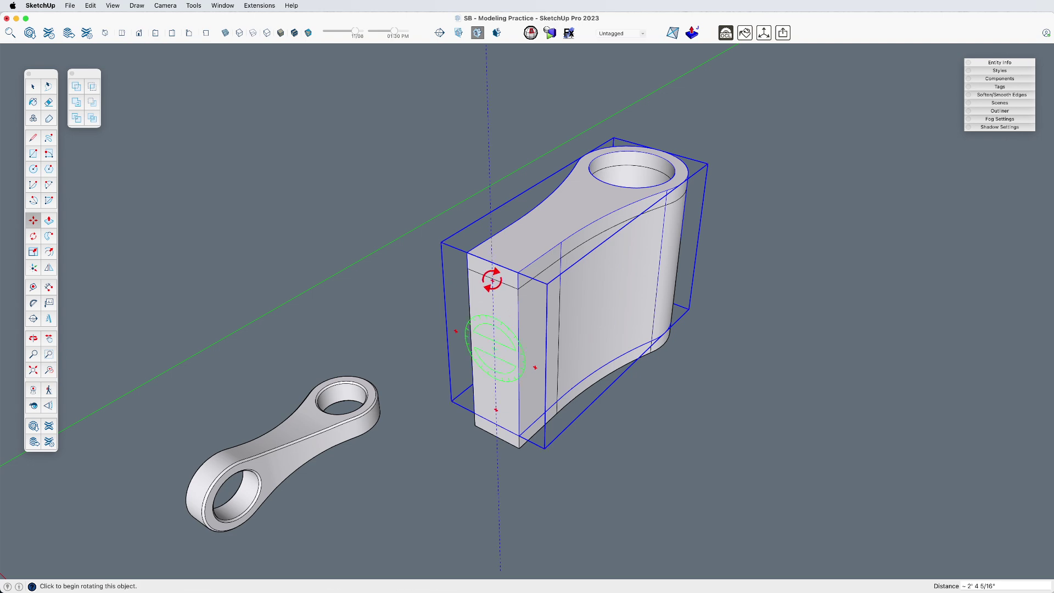
{"action": "left_click", "coordinate": [492, 280]}
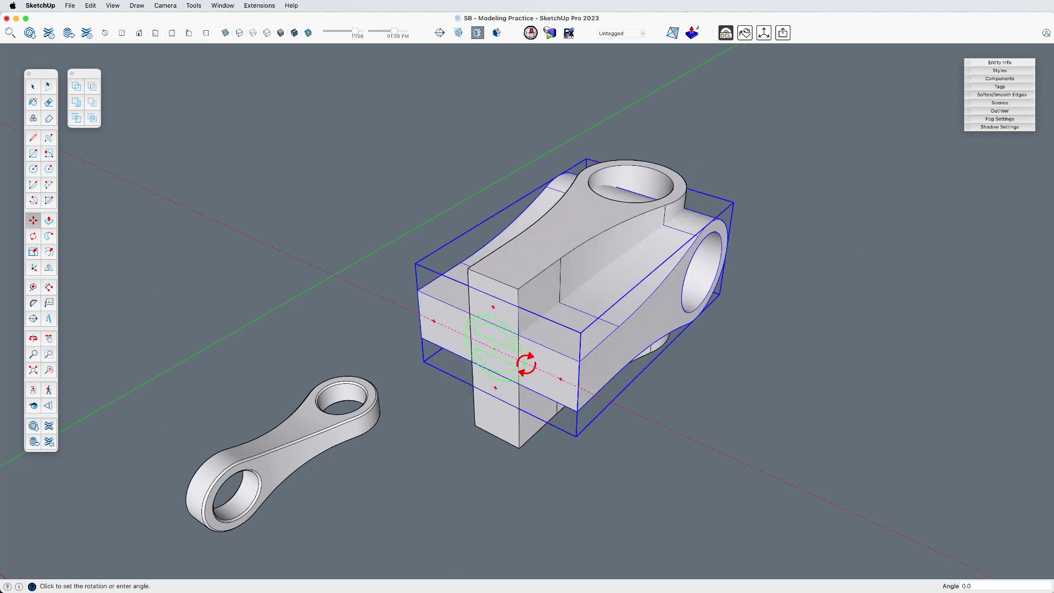
{"action": "key", "text": "Escape"}
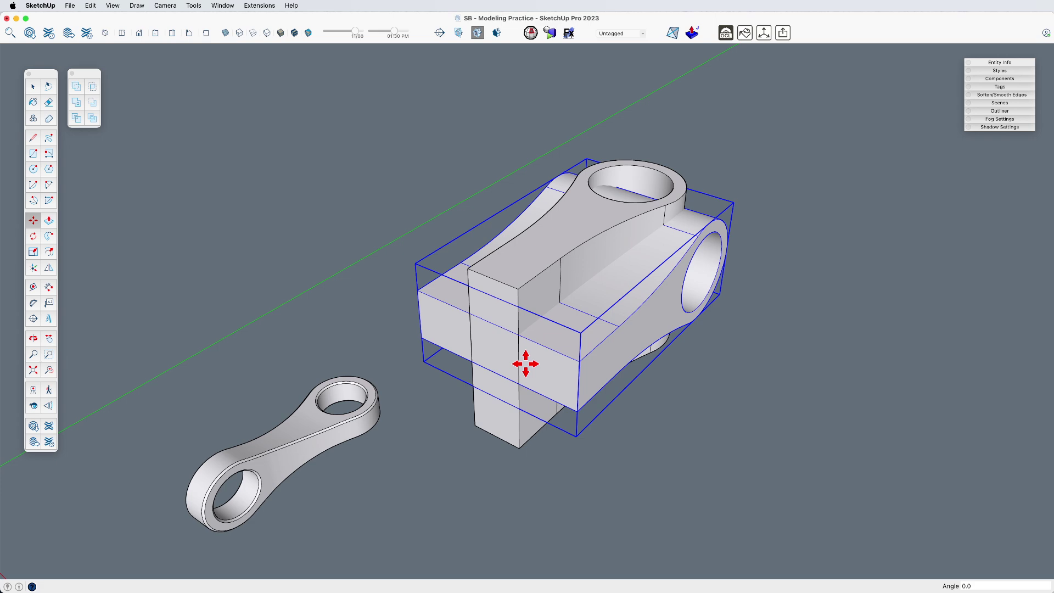
- Rotate the group 90° so it crosses the bracket, then select it to check the overlap
{"action": "left_click", "coordinate": [666, 370]}
{"action": "type", "text": "90"}
{"action": "key", "text": "Return"}
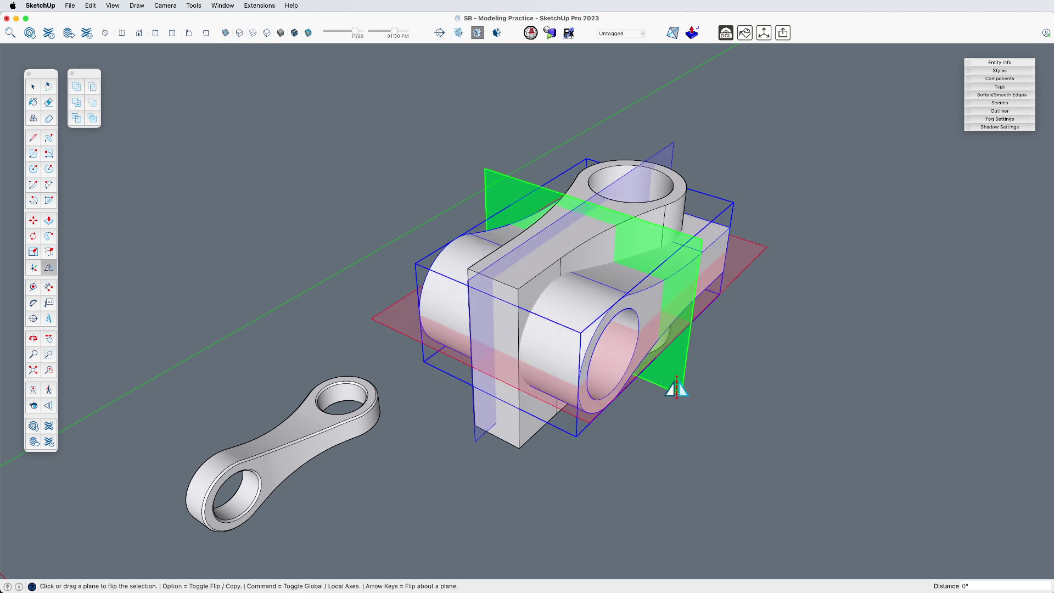
{"action": "key", "text": "space"}
{"action": "left_click", "coordinate": [690, 416]}
{"action": "middle_click_drag", "start_coordinate": [690, 416], "coordinate": [612, 381]}
{"action": "left_click", "coordinate": [536, 236]}
{"action": "middle_click_drag", "start_coordinate": [536, 235], "coordinate": [624, 376]}
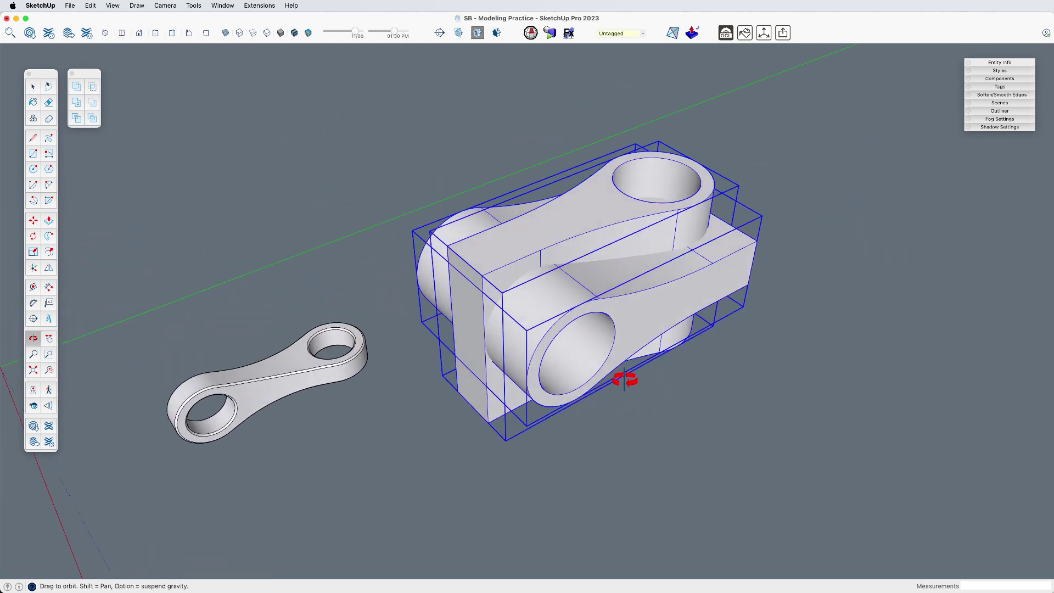
- Intersect the two overlapping groups with Solid Tools Intersect
{"action": "left_click", "coordinate": [92, 86]}
{"action": "middle_click_drag", "start_coordinate": [638, 258], "coordinate": [727, 343]}
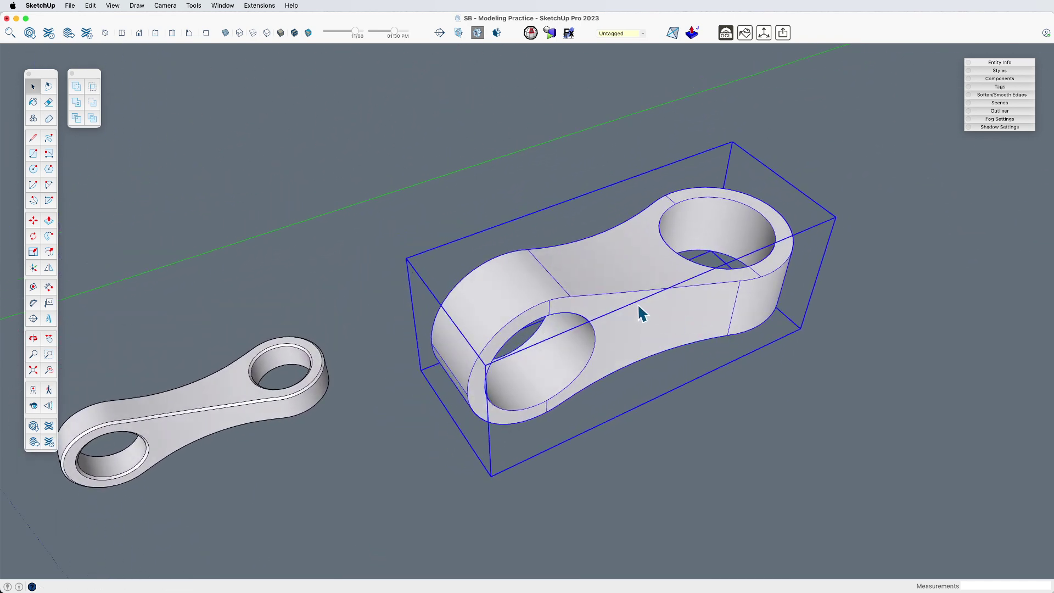
{"action": "scroll", "coordinate": [635, 303], "scroll_direction": "up", "scroll_amount": 2}
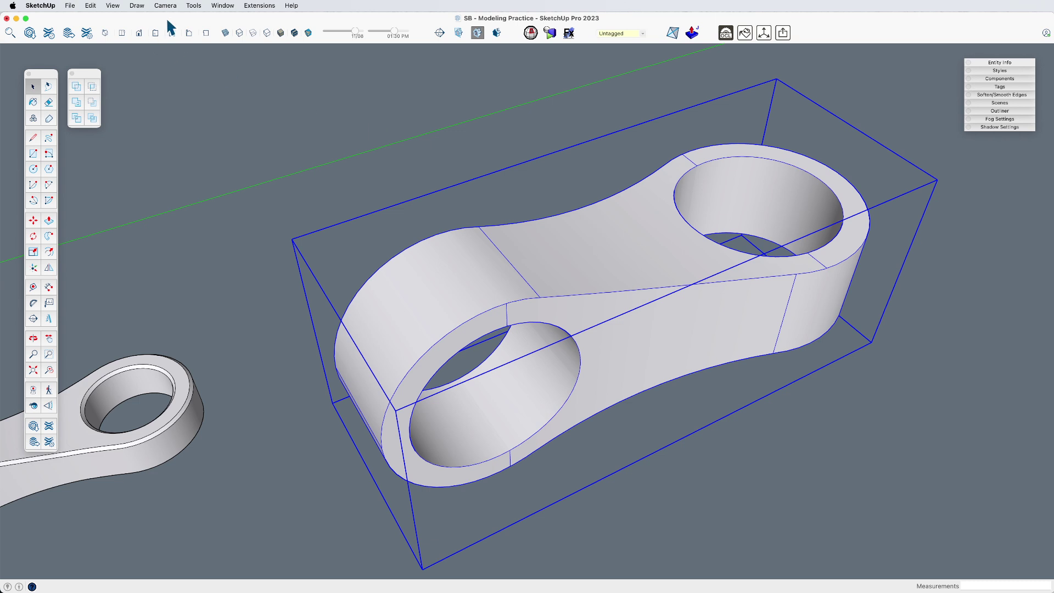
- Run CleanUp³ Clean with Smooth Edges by Angle set to 15° and dismiss the statistics
{"action": "left_click", "coordinate": [251, 7]}
{"action": "mouse_move", "coordinate": [300, 252]}
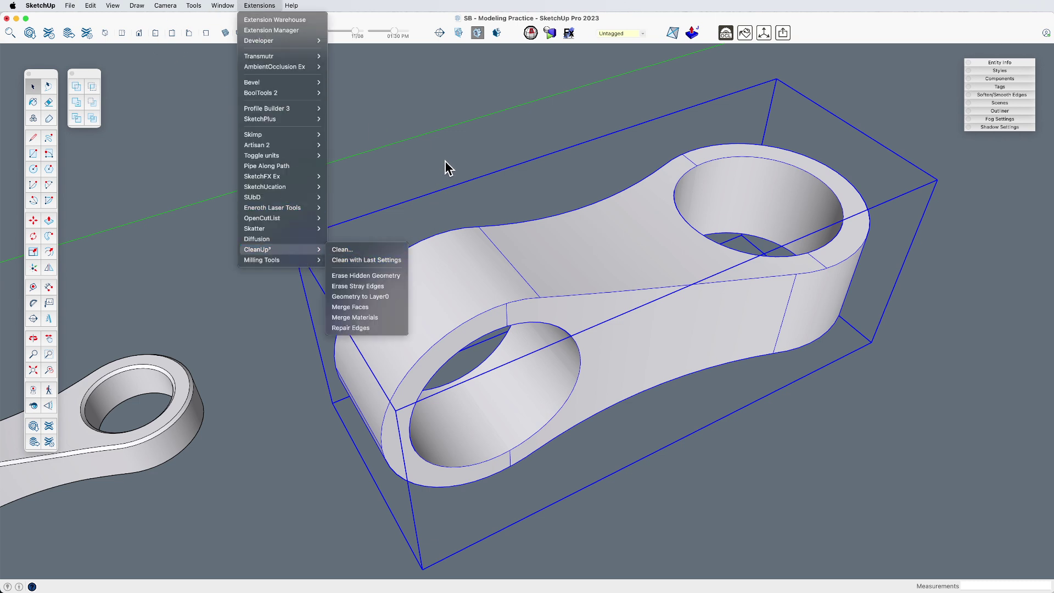
{"action": "left_click", "coordinate": [365, 251]}
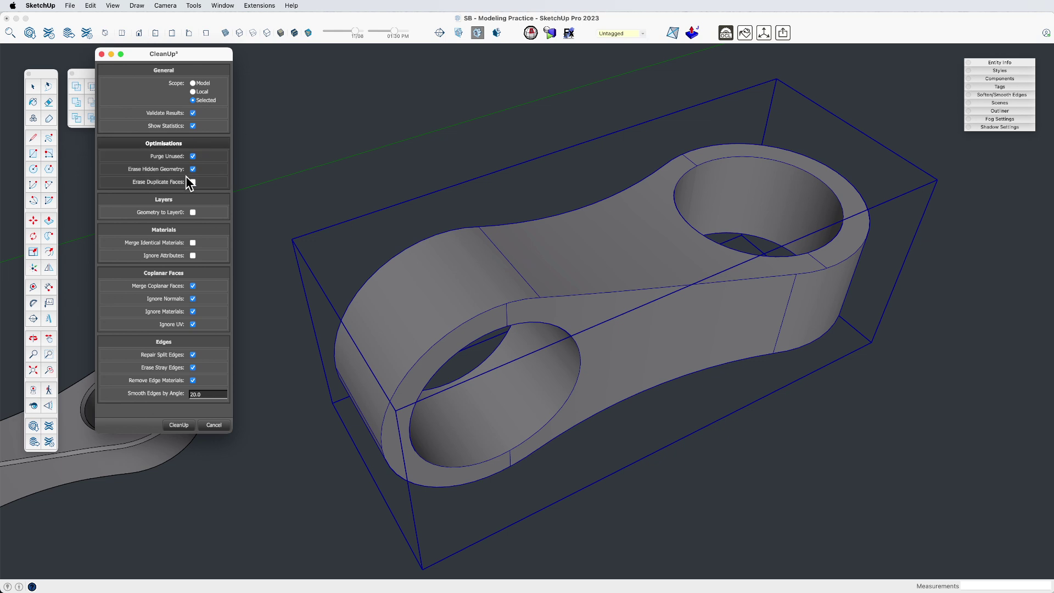
{"action": "left_click", "coordinate": [204, 391]}
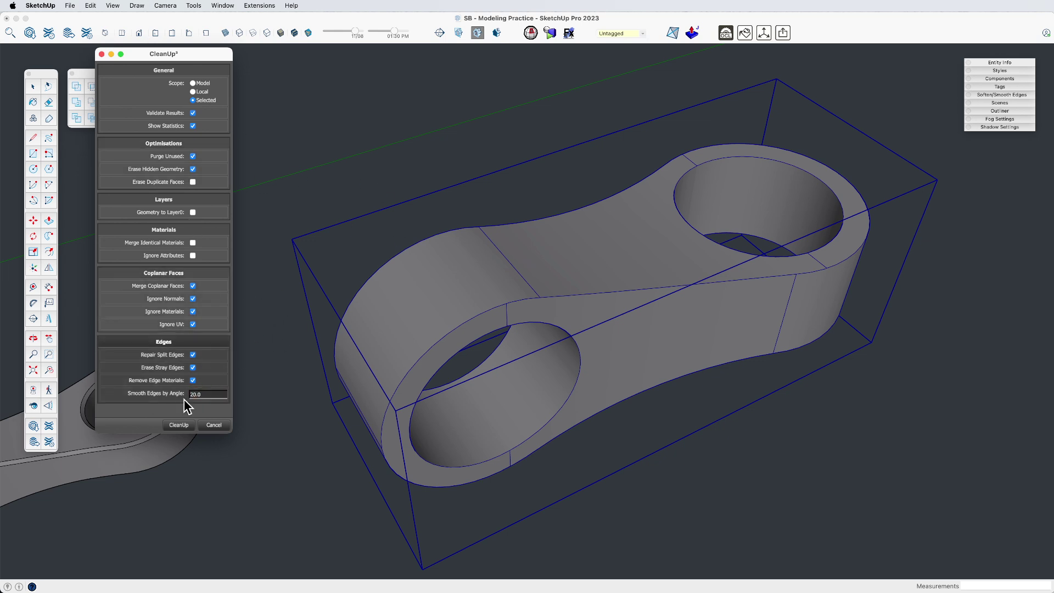
{"action": "left_click_drag", "start_coordinate": [206, 394], "coordinate": [180, 399]}
{"action": "left_click", "coordinate": [176, 426]}
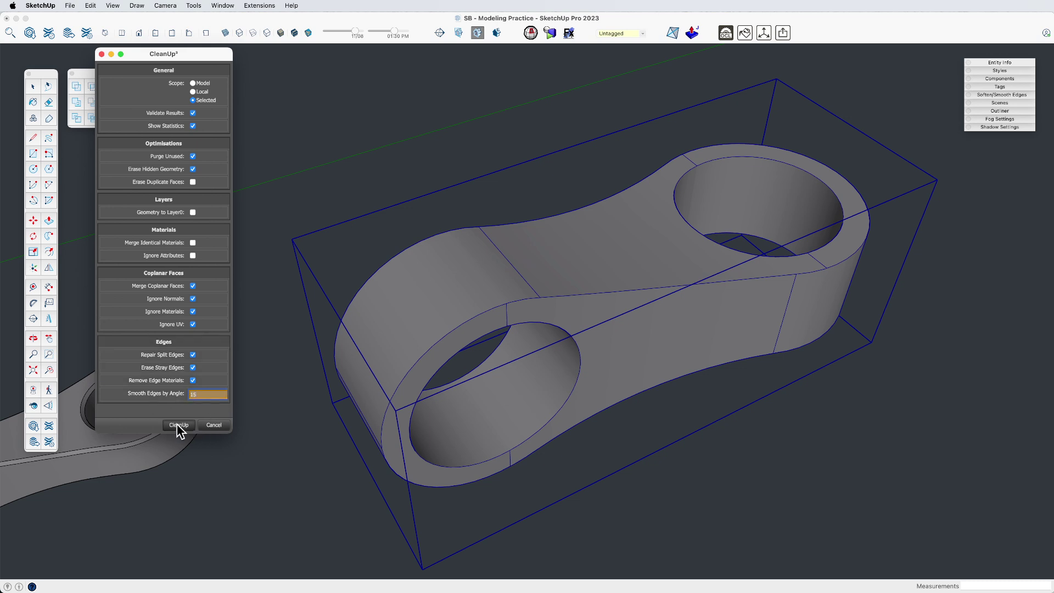
{"action": "key", "text": "b"}
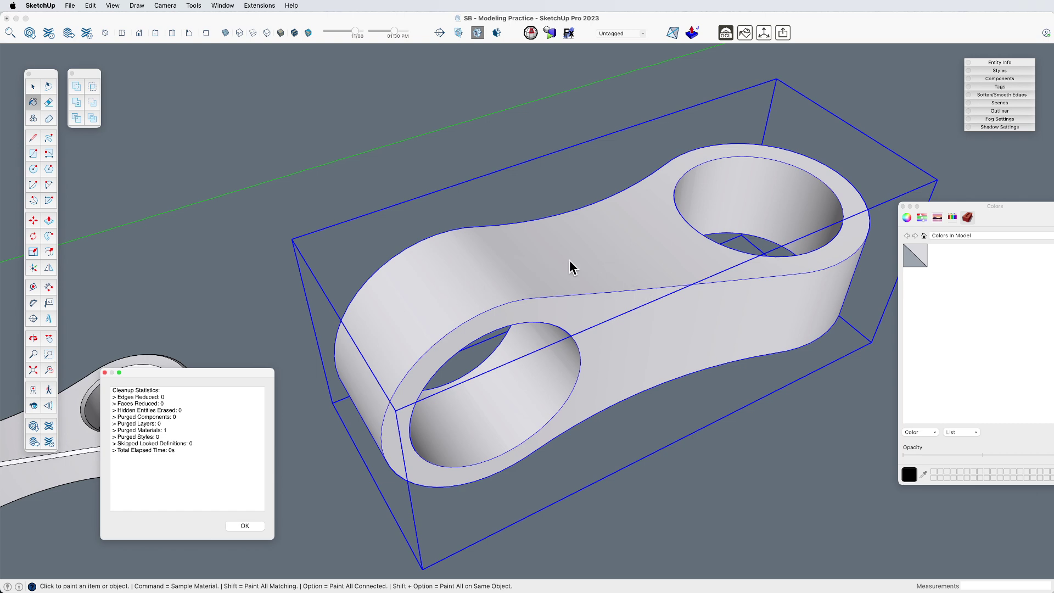
{"action": "left_click", "coordinate": [261, 526]}
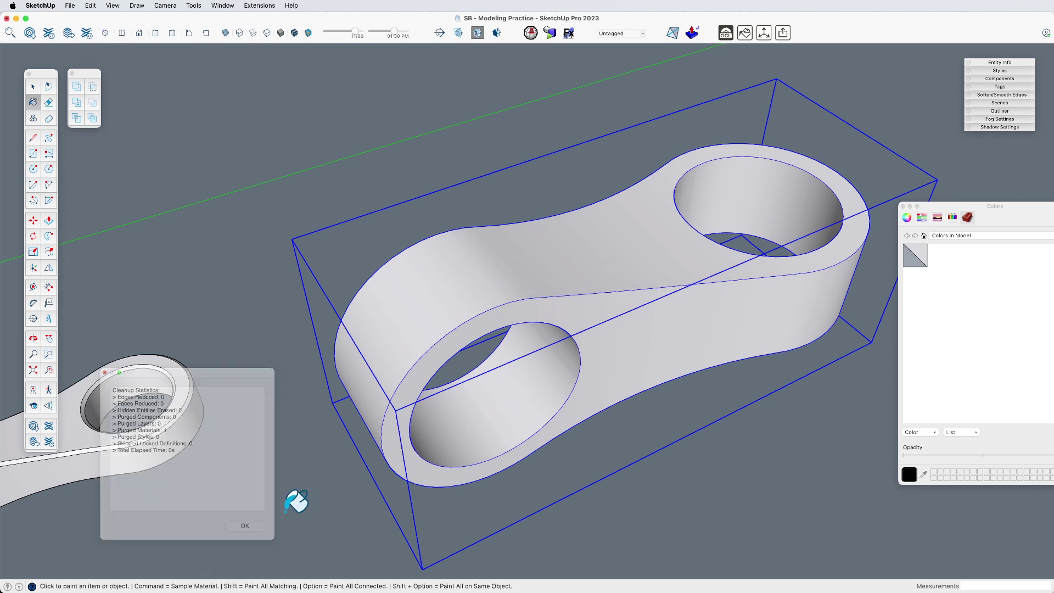
- Open the bracket group, bevel all its edges, then undo the oversized bevel
{"action": "left_click", "coordinate": [903, 207]}
{"action": "key", "text": "space"}
{"action": "middle_click_drag", "start_coordinate": [823, 337], "coordinate": [630, 307]}
{"action": "double_click", "coordinate": [628, 307]}
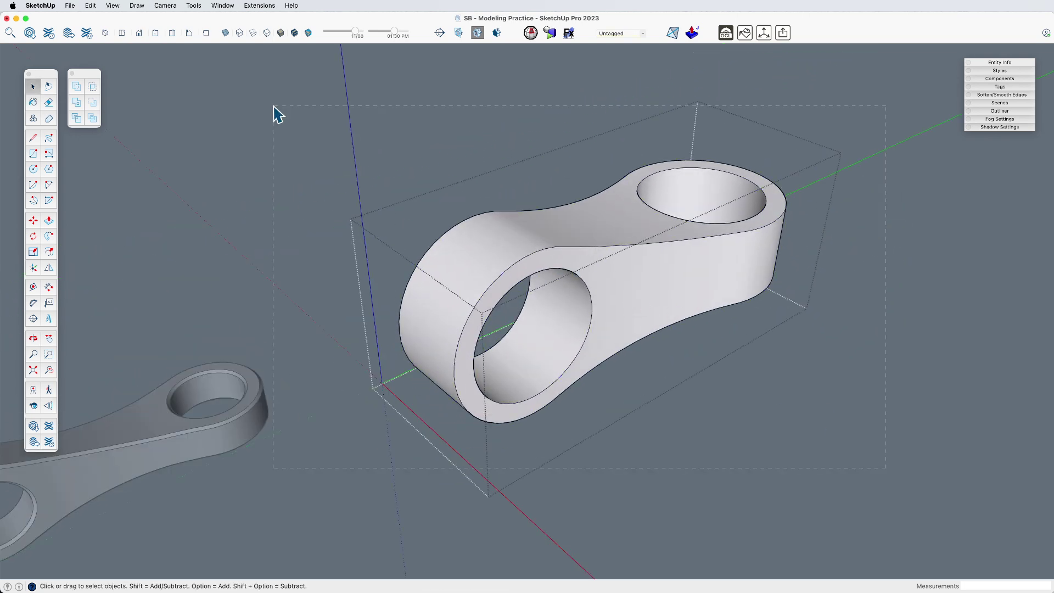
{"action": "key", "text": "super+a"}
{"action": "key", "text": "f"}
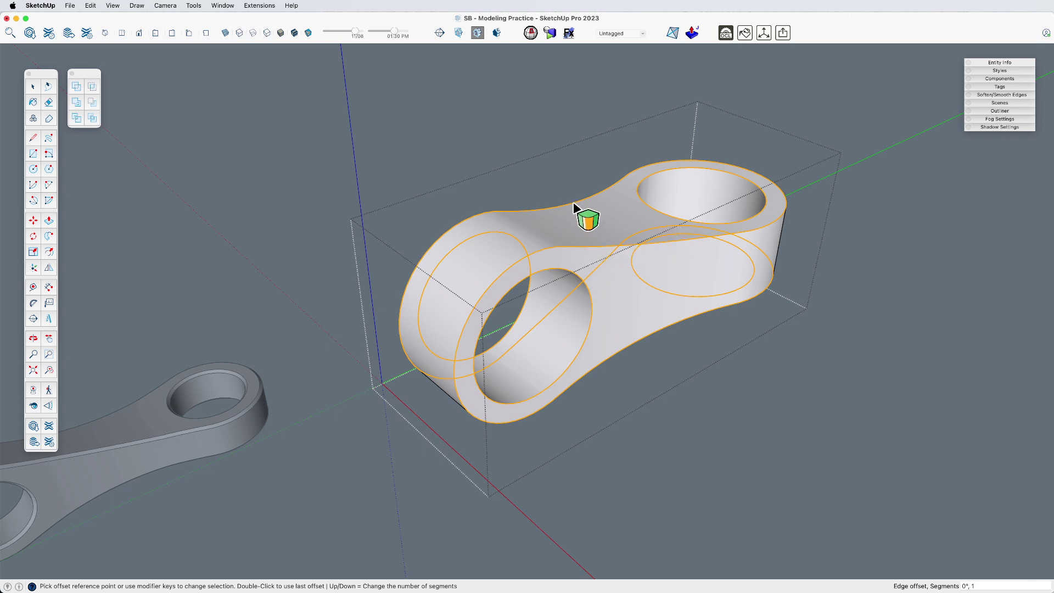
{"action": "double_click", "coordinate": [596, 255]}
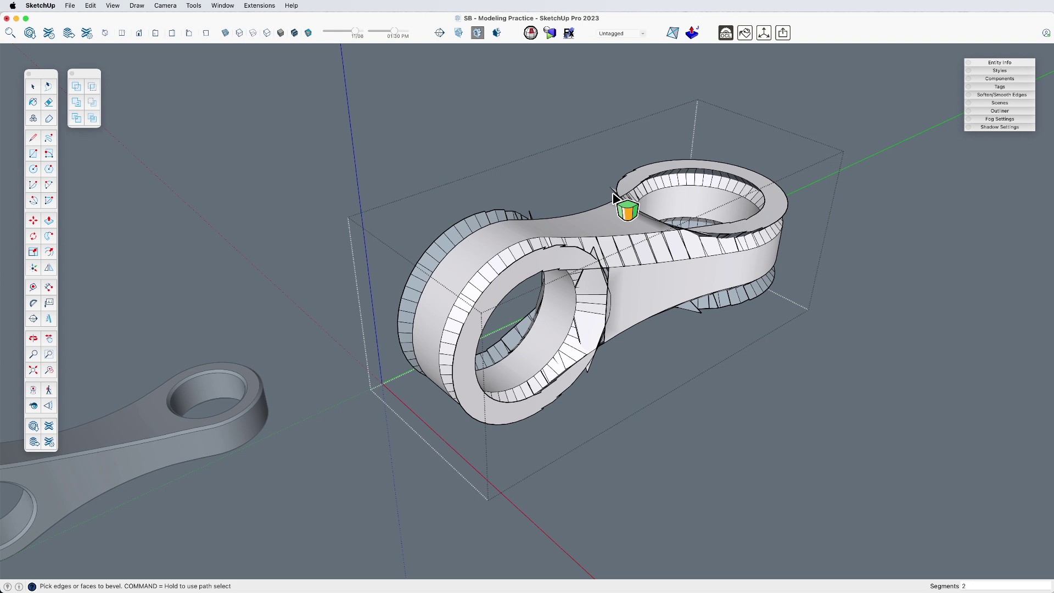
{"action": "key", "text": "super+z"}
- Re-apply a 3" single-segment bevel to all edges, including the hole rims
{"action": "key", "text": "space"}
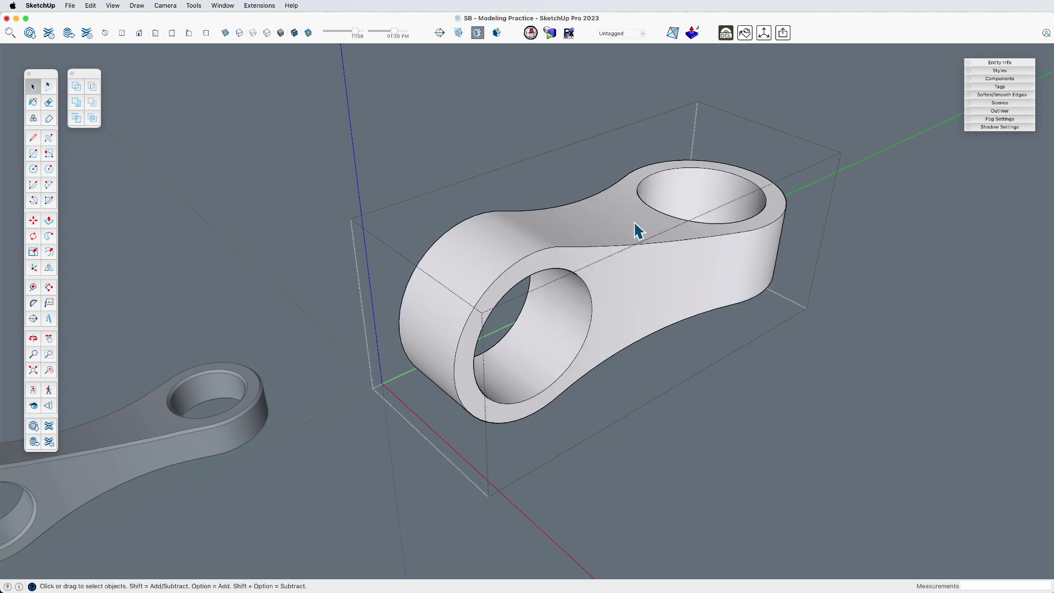
{"action": "key", "text": "super+a"}
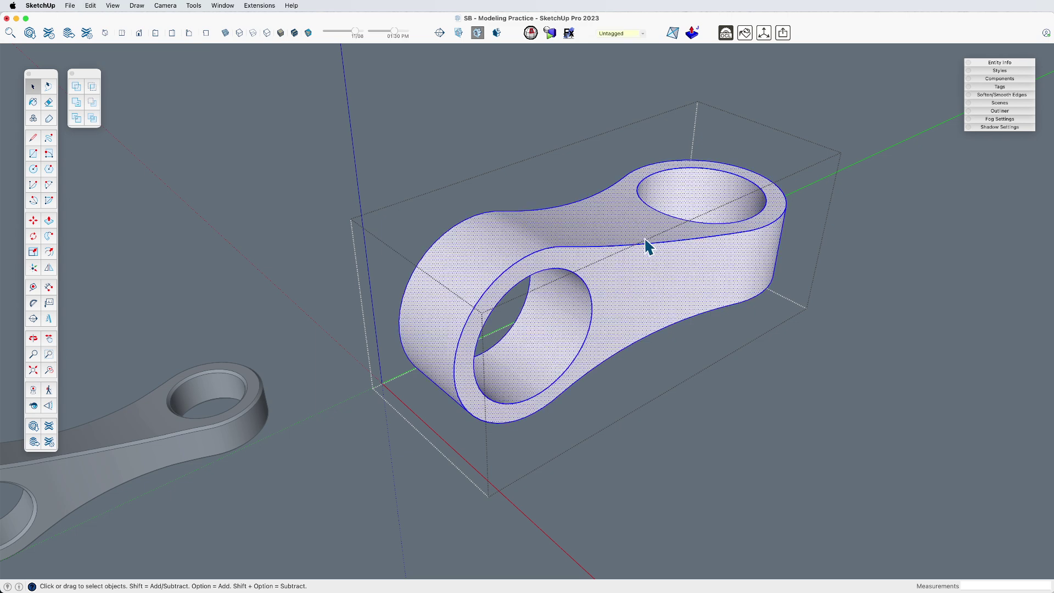
{"action": "key", "text": "p"}
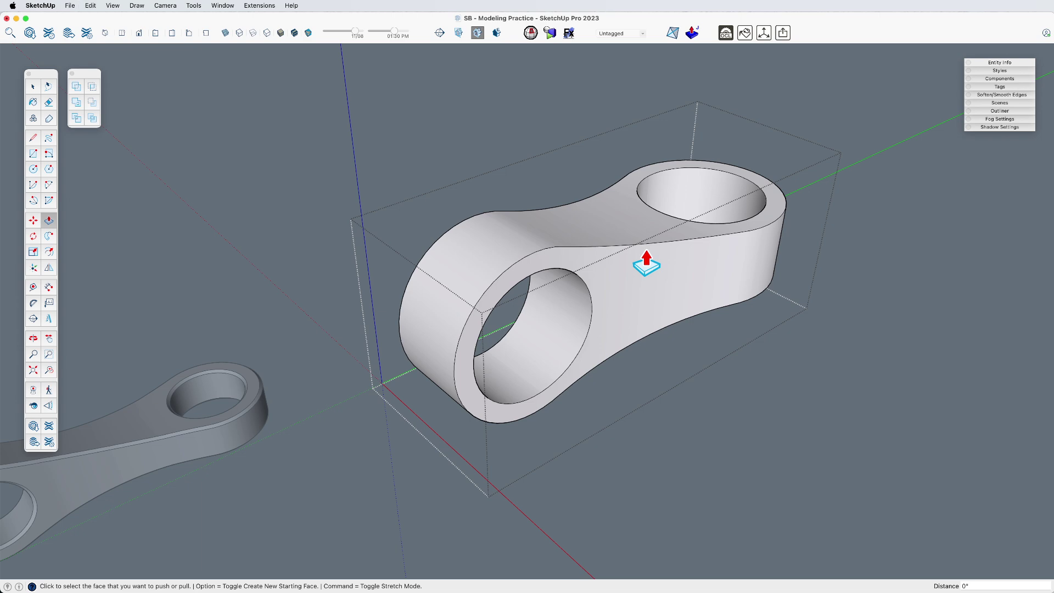
{"action": "key", "text": "b"}
{"action": "key", "text": "super+a"}
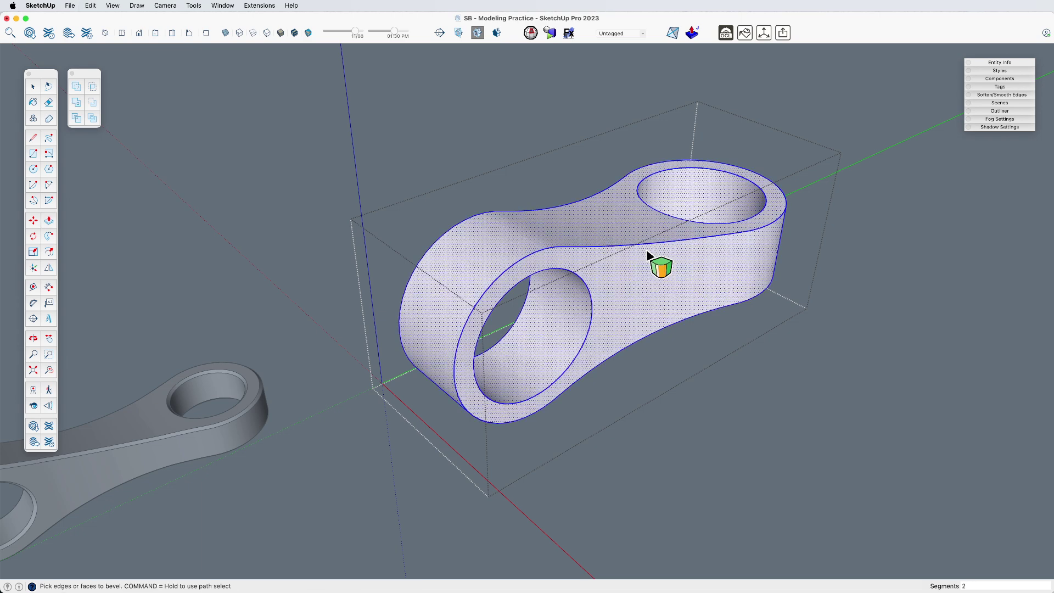
{"action": "left_click", "coordinate": [647, 254]}
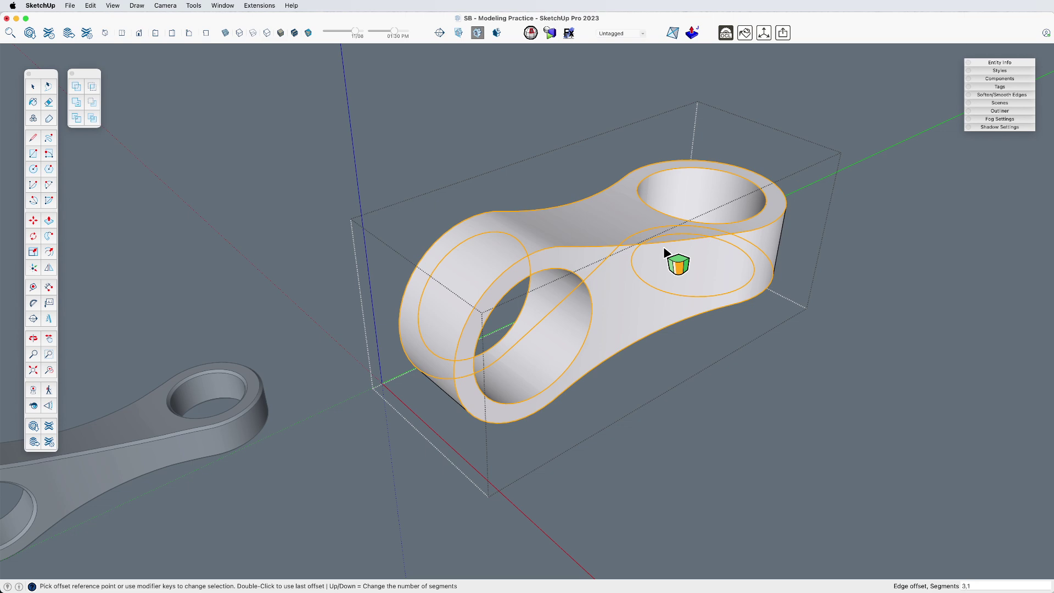
{"action": "key", "text": "Return"}
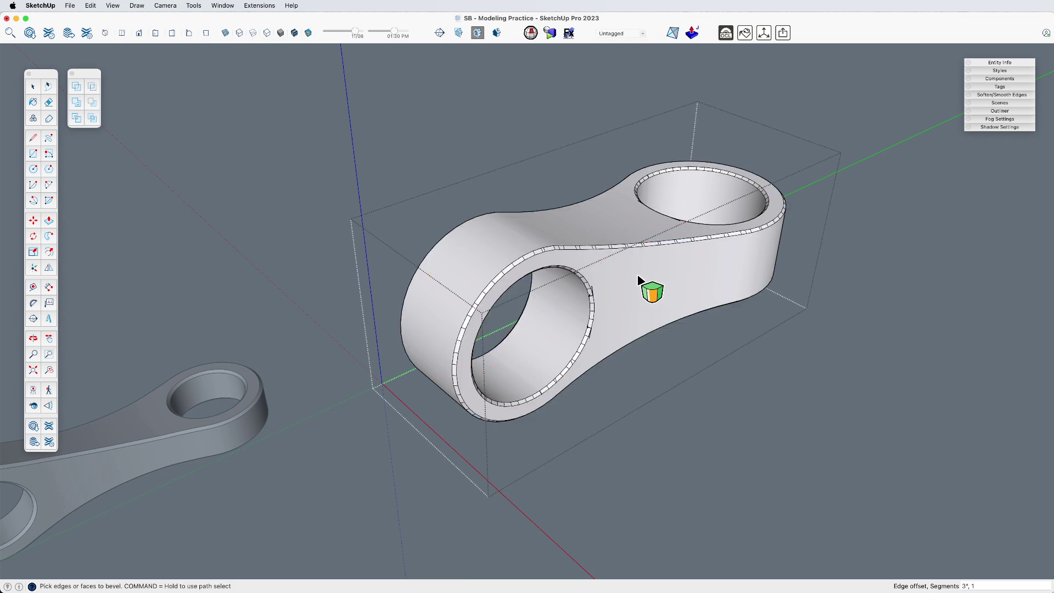
{"action": "scroll", "coordinate": [609, 280], "scroll_direction": "up", "scroll_amount": 6}
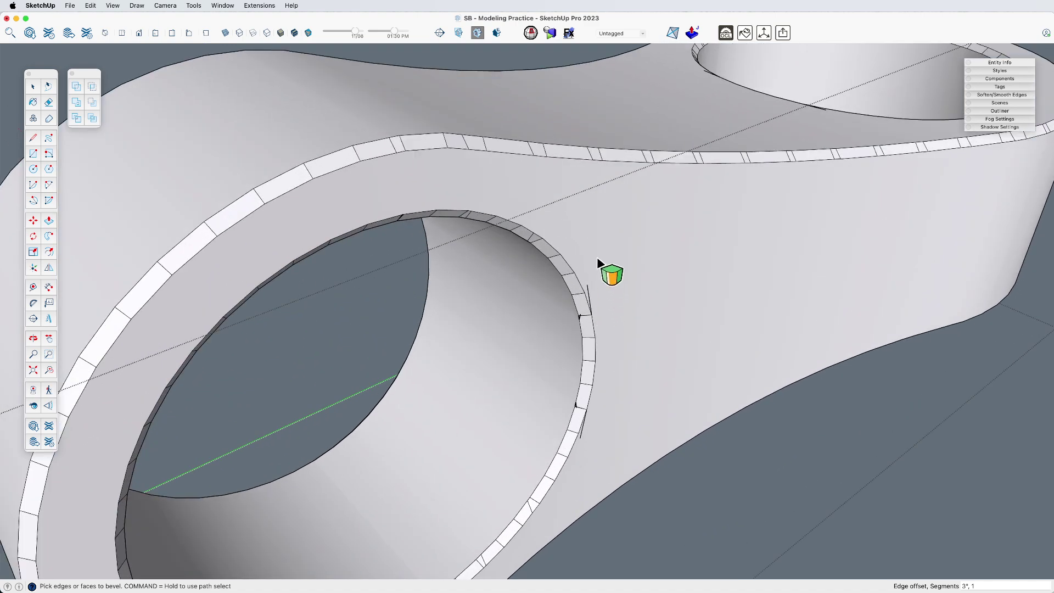
- Zoom and orbit closely around the bevelled bracket to inspect the hole rims
{"action": "scroll", "coordinate": [606, 273], "scroll_direction": "down", "scroll_amount": 6}
{"action": "middle_click_drag", "start_coordinate": [609, 274], "coordinate": [557, 258]}
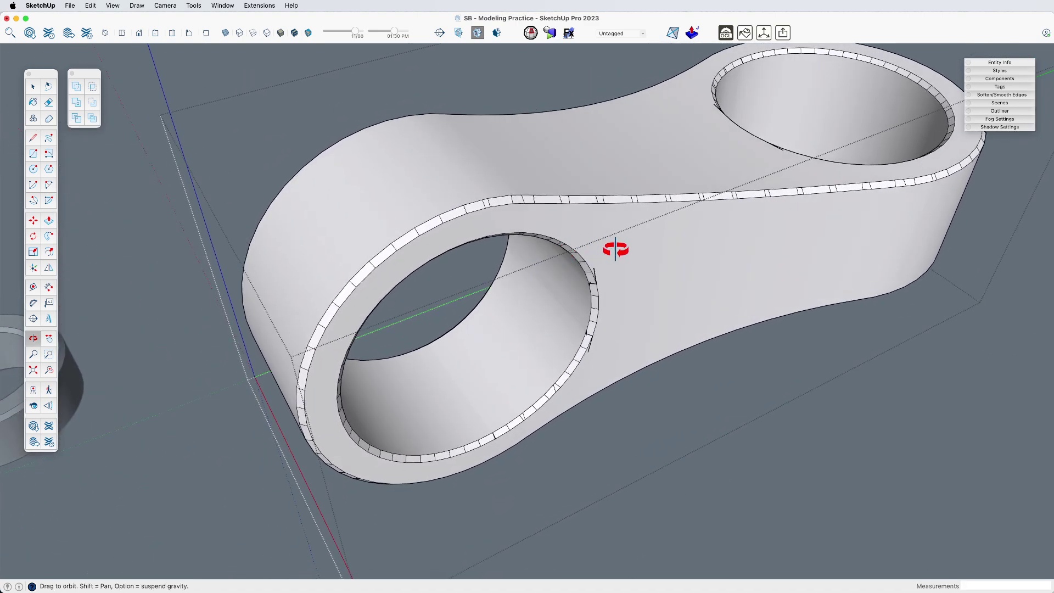
{"action": "scroll", "coordinate": [625, 253], "scroll_direction": "down", "scroll_amount": 3}
{"action": "scroll", "coordinate": [604, 277], "scroll_direction": "up", "scroll_amount": 5}
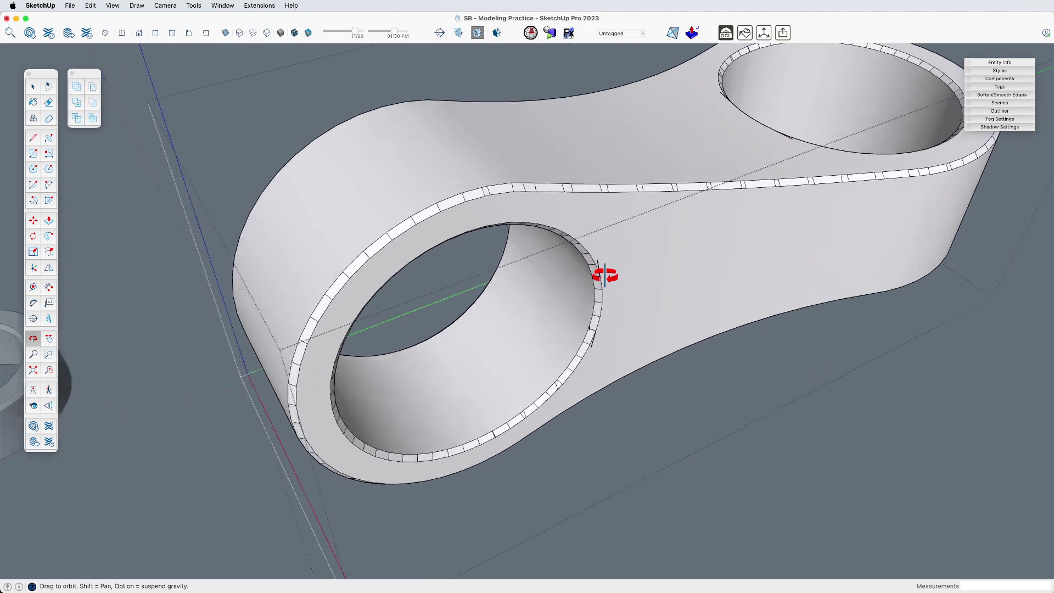
{"action": "scroll", "coordinate": [600, 280], "scroll_direction": "up", "scroll_amount": 4}
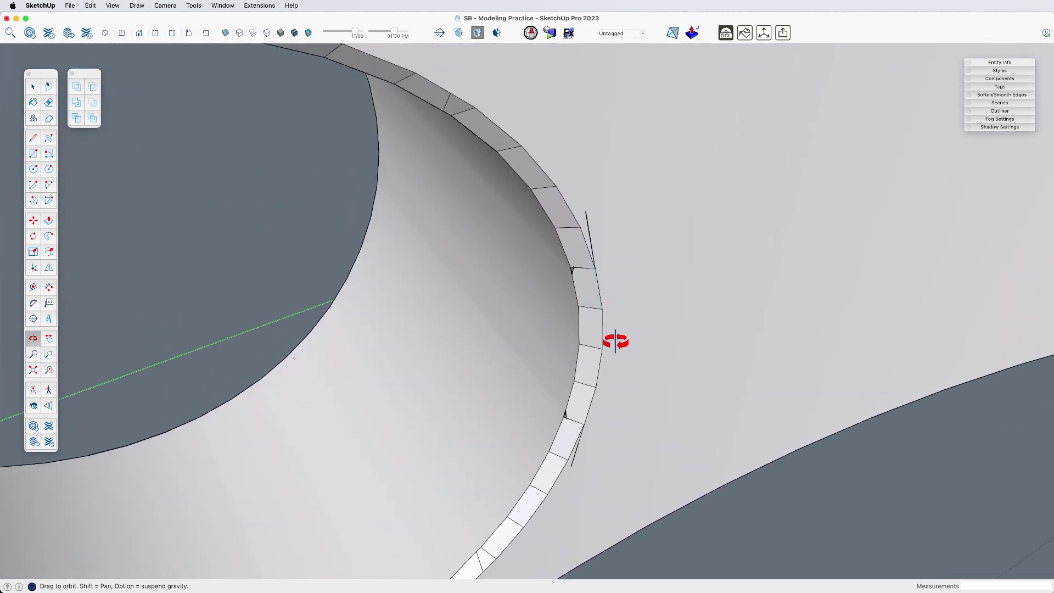
{"action": "scroll", "coordinate": [616, 343], "scroll_direction": "up", "scroll_amount": 2}
{"action": "scroll", "coordinate": [629, 213], "scroll_direction": "up", "scroll_amount": 3}
{"action": "scroll", "coordinate": [629, 213], "scroll_direction": "up", "scroll_amount": 1}
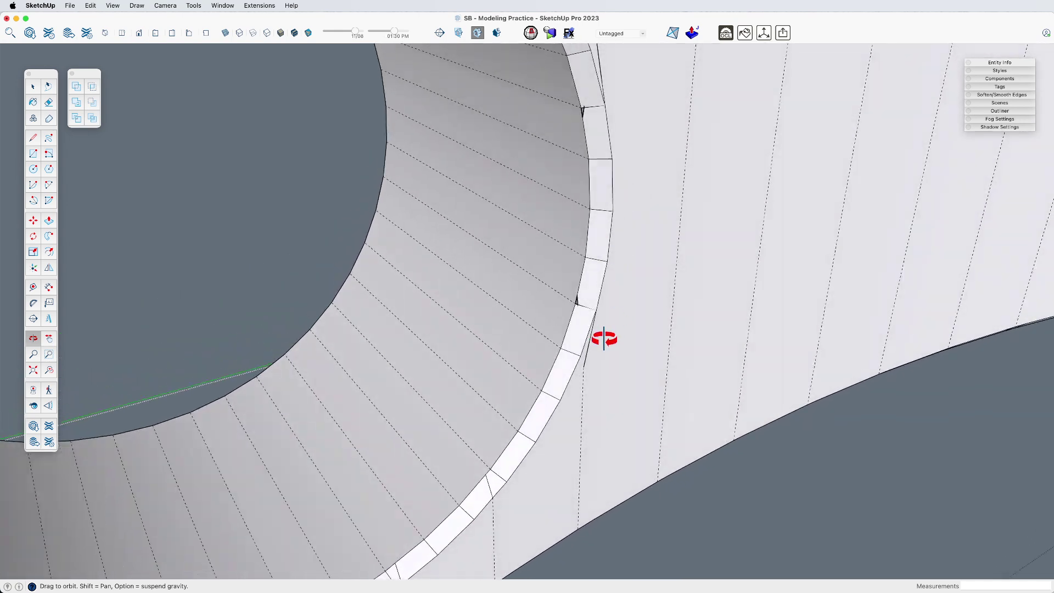
{"action": "scroll", "coordinate": [573, 302], "scroll_direction": "down", "scroll_amount": 2}
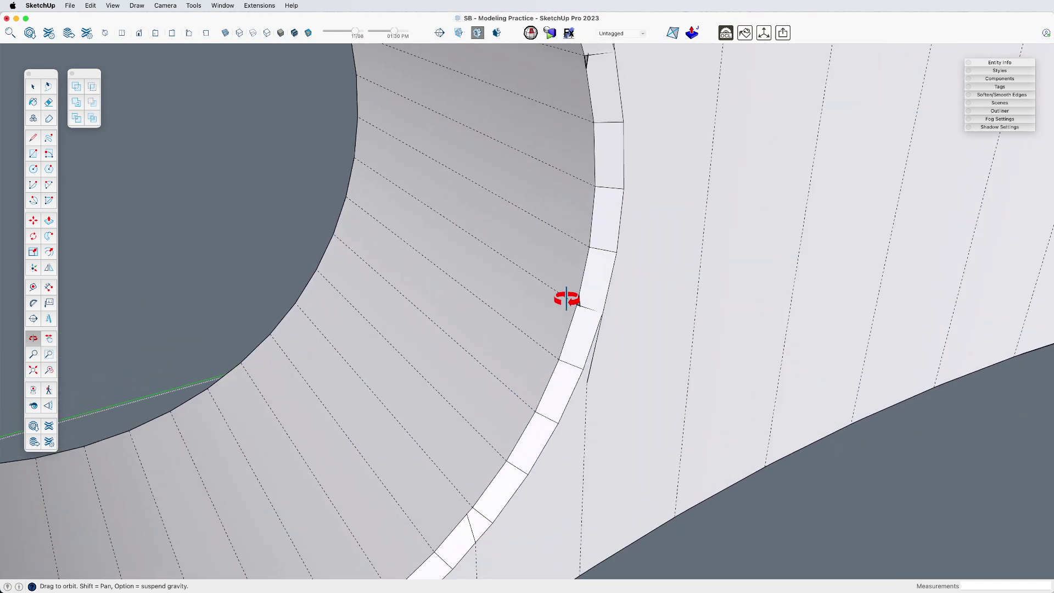
{"action": "scroll", "coordinate": [616, 304], "scroll_direction": "up", "scroll_amount": 2}
{"action": "scroll", "coordinate": [625, 301], "scroll_direction": "down", "scroll_amount": 4}
{"action": "scroll", "coordinate": [630, 278], "scroll_direction": "down", "scroll_amount": 5}
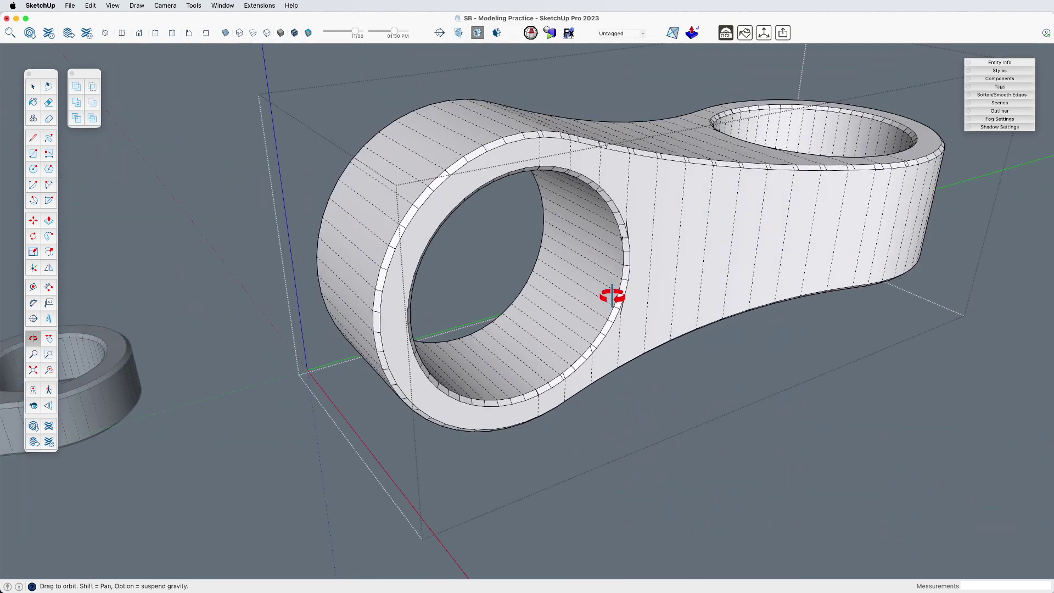
- Orbit and pan to view the whole bracket, then exit the group edit
{"action": "left_click_drag", "start_coordinate": [612, 294], "coordinate": [595, 271]}
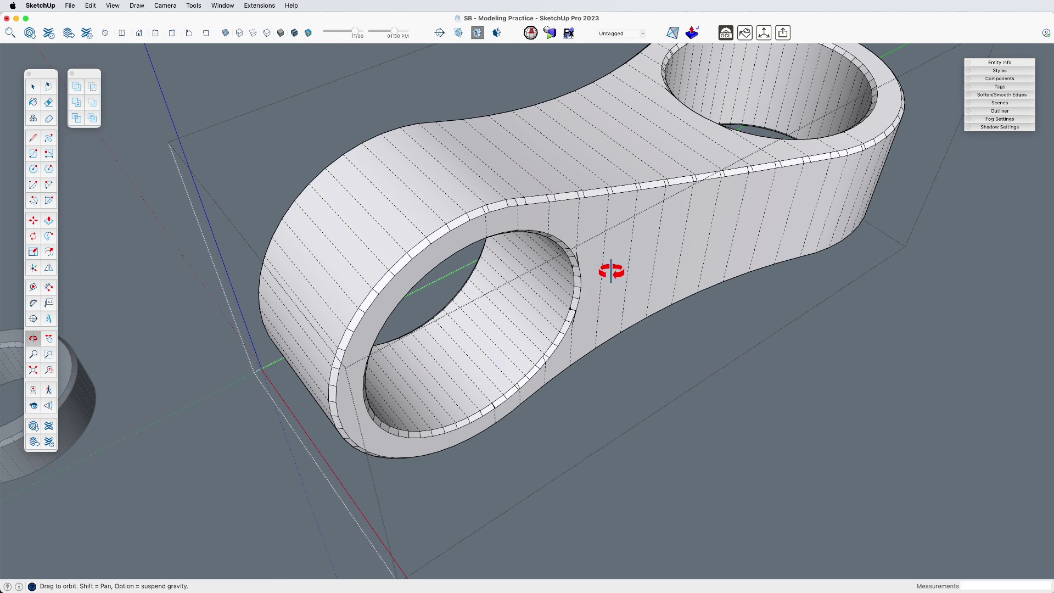
{"action": "left_click_drag", "start_coordinate": [611, 274], "coordinate": [597, 325], "text": "shift"}
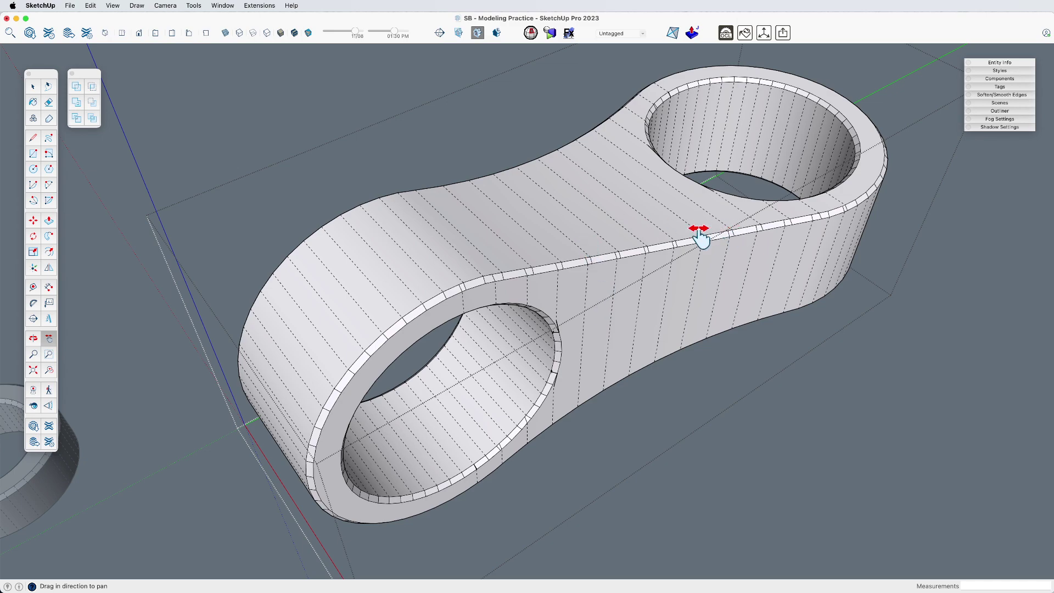
{"action": "left_click_drag", "start_coordinate": [642, 265], "coordinate": [499, 244]}
{"action": "scroll", "coordinate": [480, 367], "scroll_direction": "up", "scroll_amount": 6}
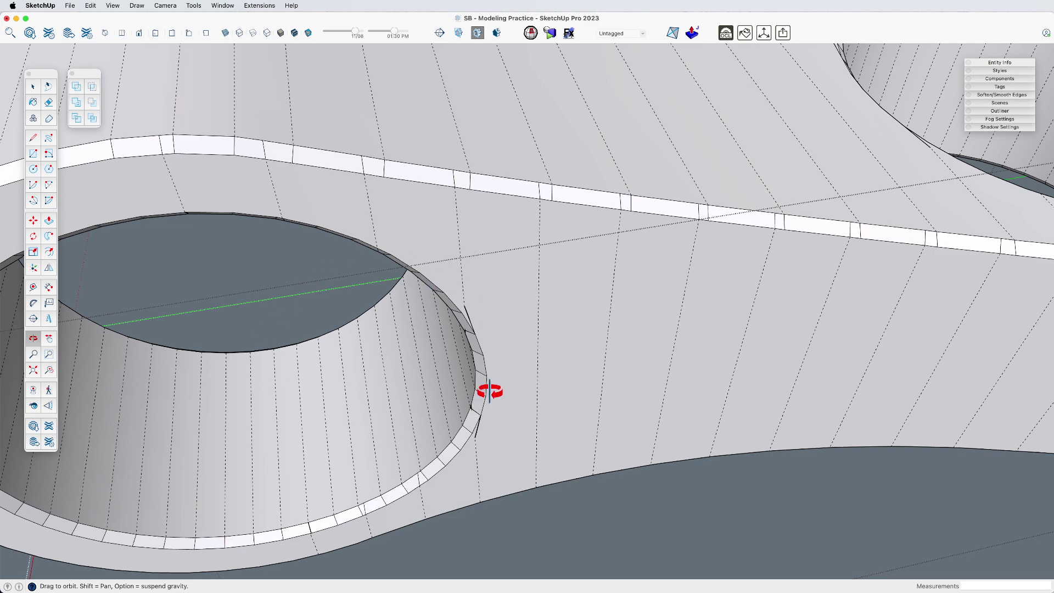
{"action": "scroll", "coordinate": [386, 286], "scroll_direction": "down", "scroll_amount": 10}
{"action": "left_click_drag", "start_coordinate": [639, 357], "coordinate": [690, 285]}
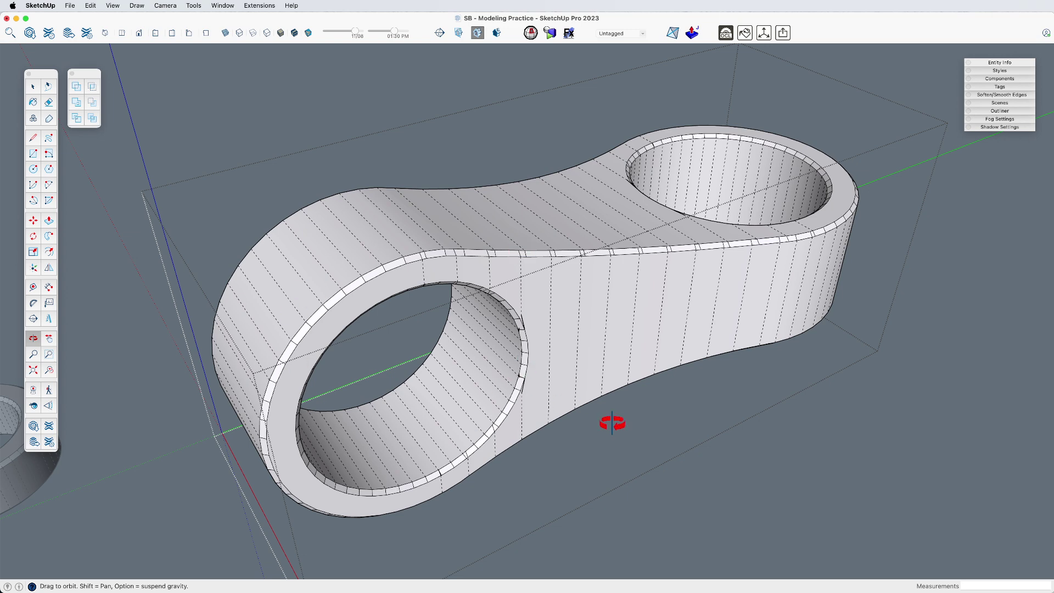
{"action": "scroll", "coordinate": [684, 385], "scroll_direction": "down", "scroll_amount": 3}
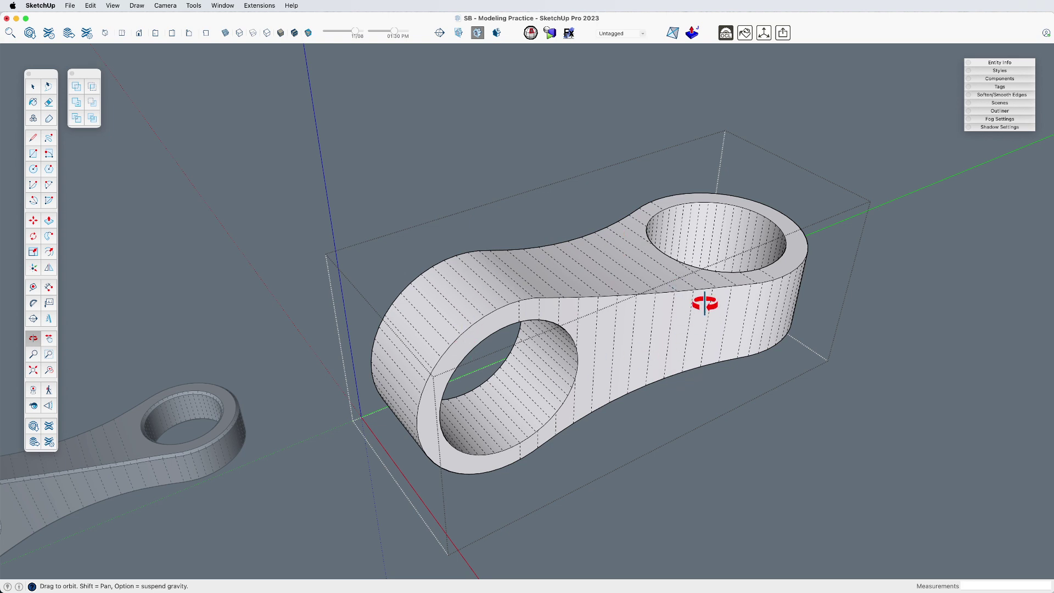
{"action": "key", "text": "Escape"}
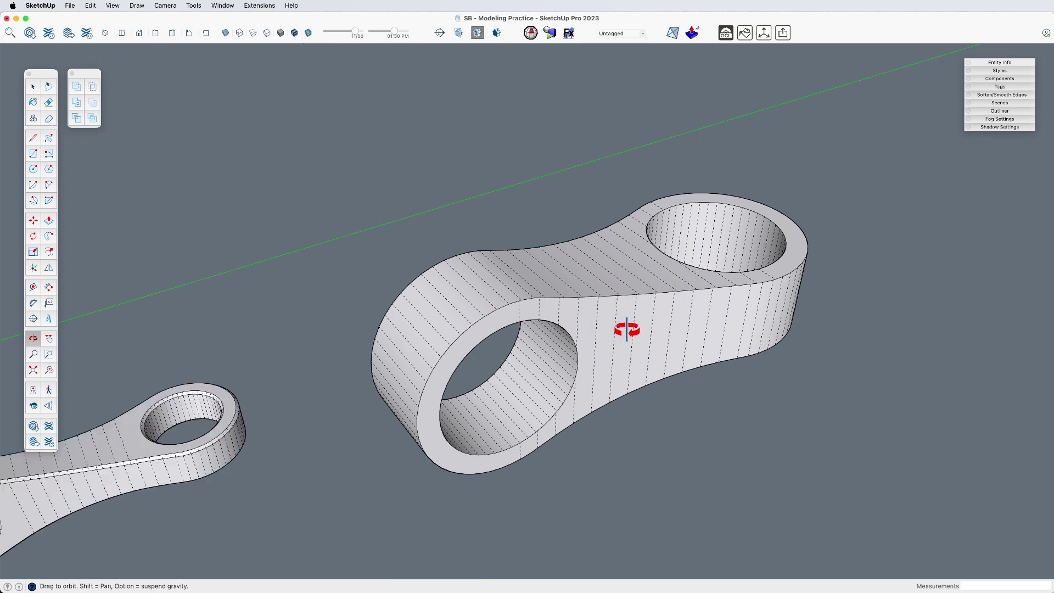
- Unhide the side-profile block and second part, and inspect where they overlap
{"action": "key", "text": "super+z"}
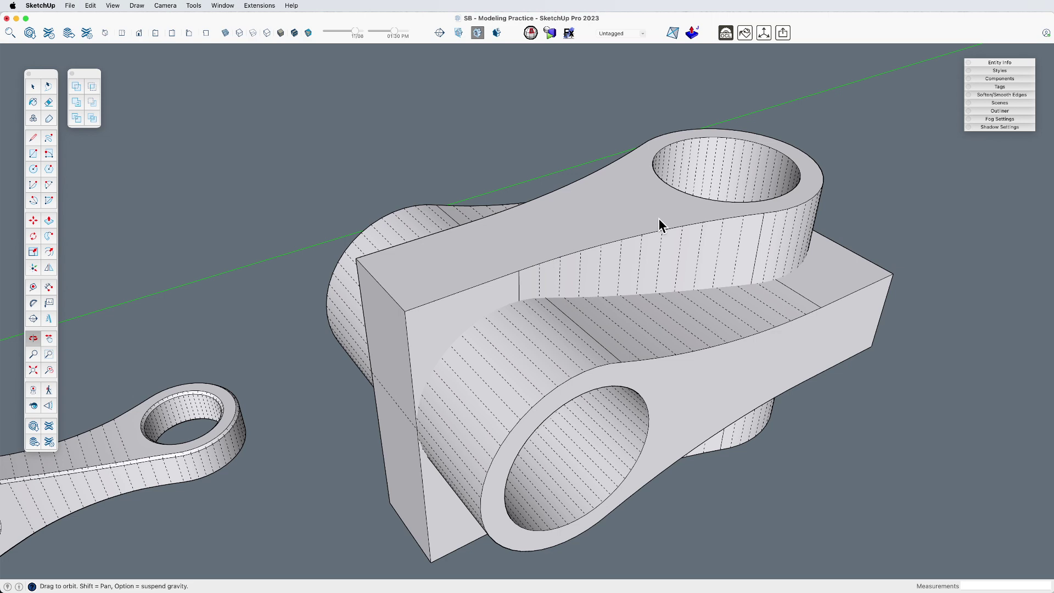
{"action": "left_click_drag", "start_coordinate": [659, 225], "coordinate": [706, 301]}
{"action": "key", "text": "space"}
{"action": "double_click", "coordinate": [503, 339]}
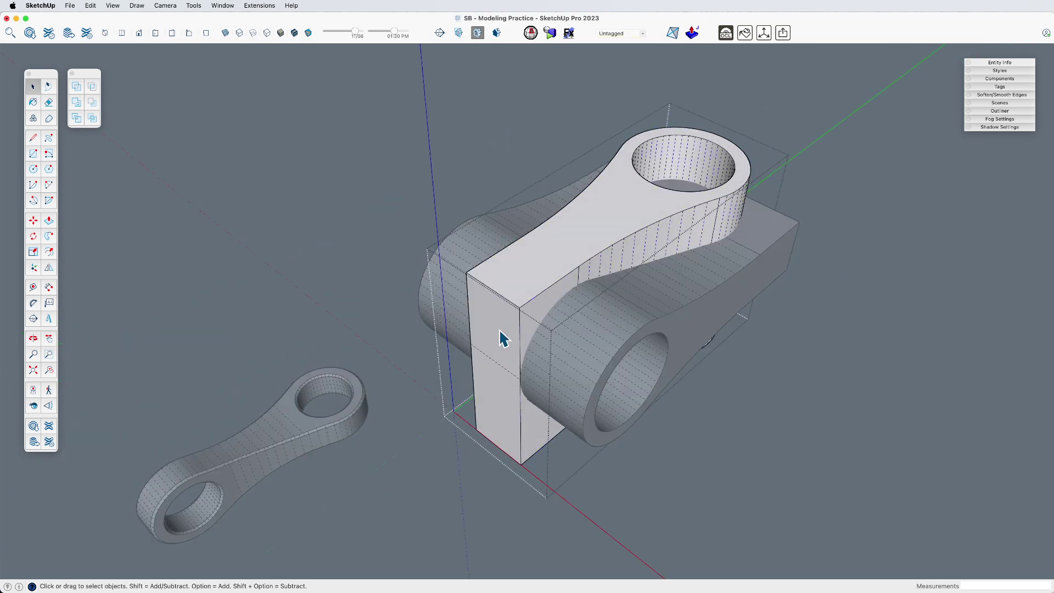
{"action": "key", "text": "p"}
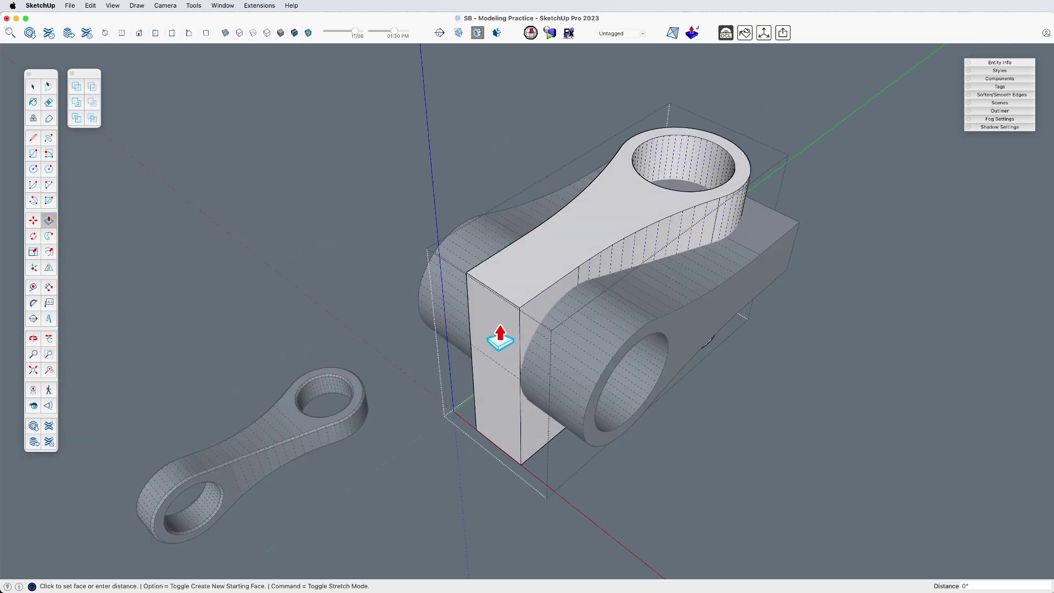
{"action": "key", "text": "space"}
{"action": "key", "text": "p"}
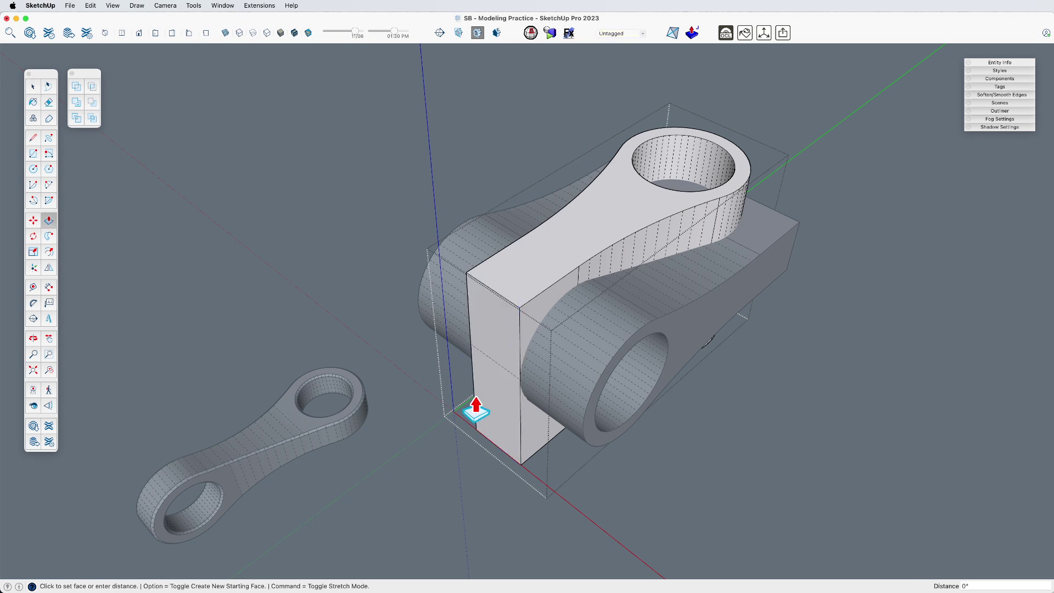
{"action": "key", "text": "space"}
{"action": "key", "text": "p"}
{"action": "key", "text": "space"}
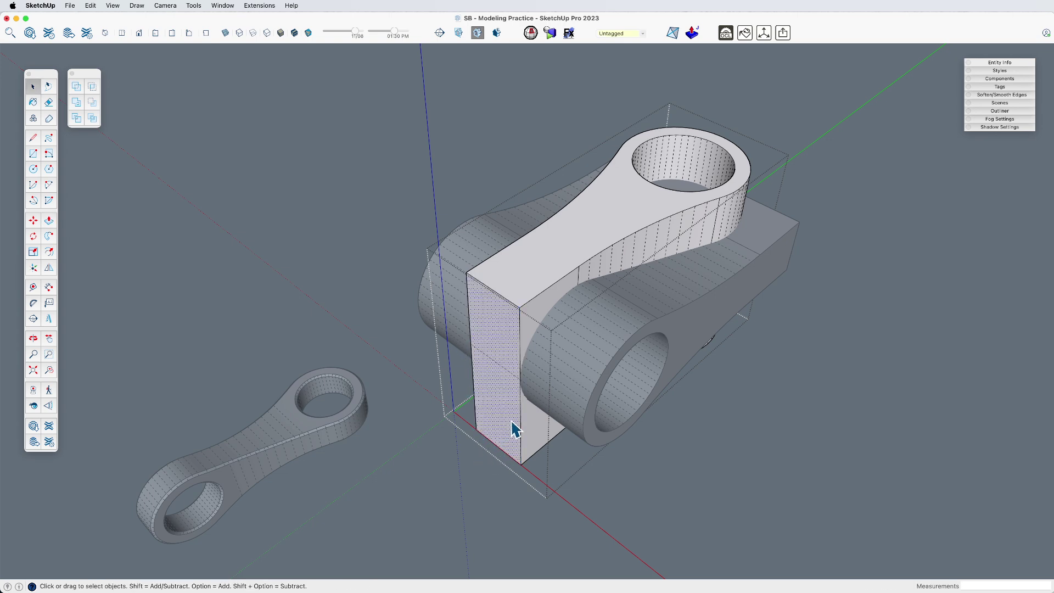
{"action": "key", "text": "m"}
{"action": "key", "text": "space"}
{"action": "left_click", "coordinate": [742, 449]}
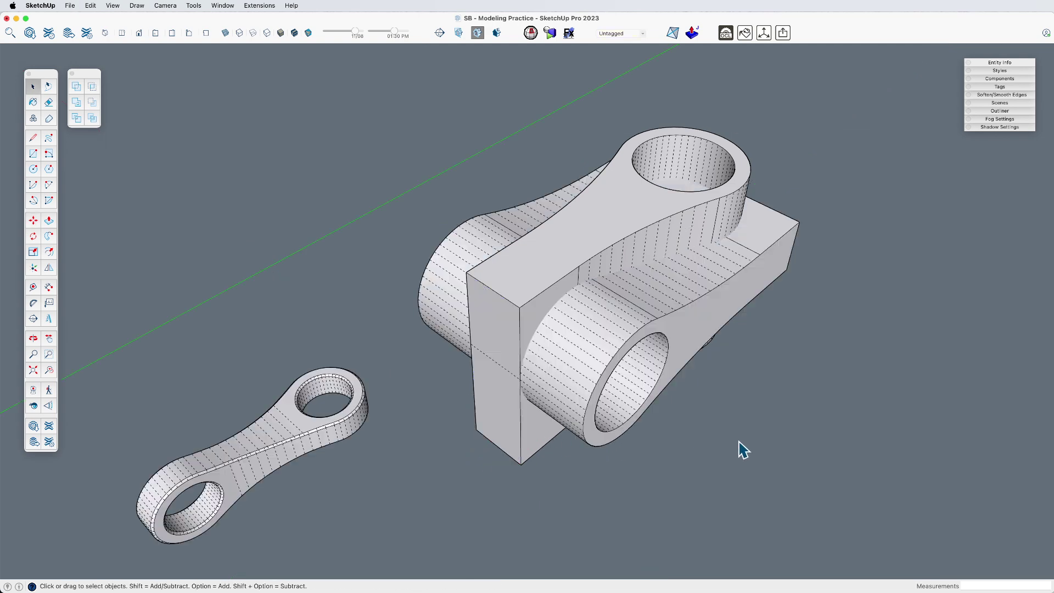
- Hide the holed bracket with the eraser and pick out the profile block's front end face
{"action": "key", "text": "m"}
{"action": "left_click_drag", "start_coordinate": [776, 230], "coordinate": [689, 275]}
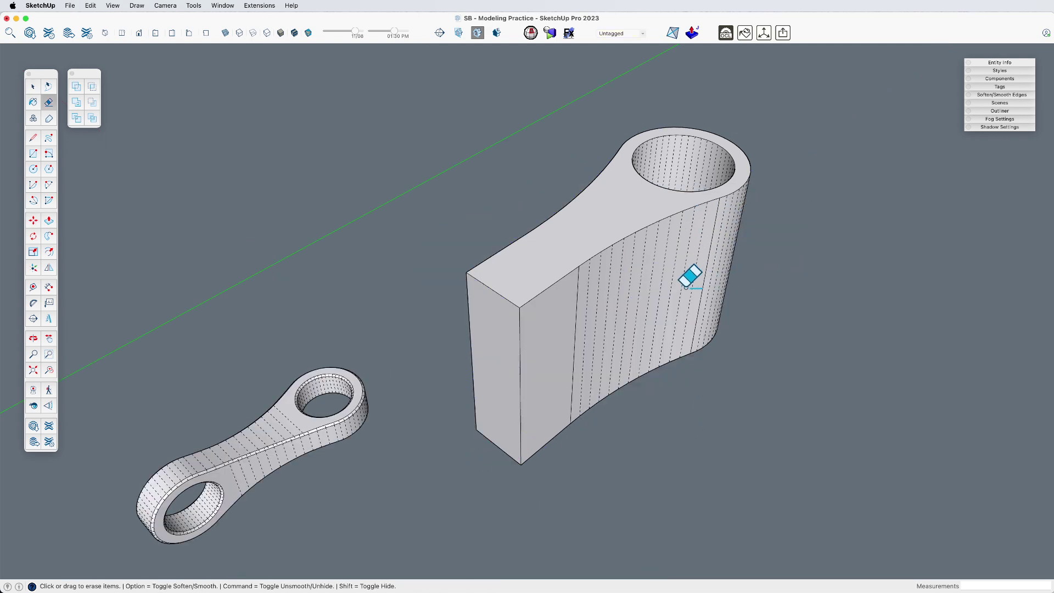
{"action": "key", "text": "space"}
{"action": "left_click", "coordinate": [574, 330]}
{"action": "double_click", "coordinate": [572, 330]}
{"action": "key", "text": "p"}
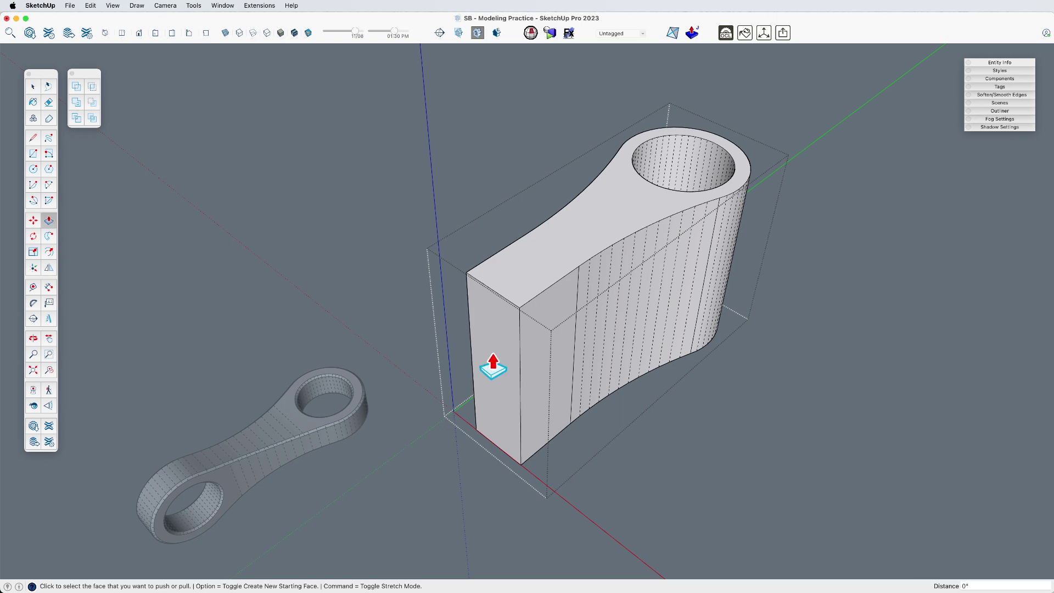
{"action": "key", "text": "space"}
{"action": "left_click", "coordinate": [498, 371]}
{"action": "middle_click_drag", "start_coordinate": [498, 371], "coordinate": [405, 322]}
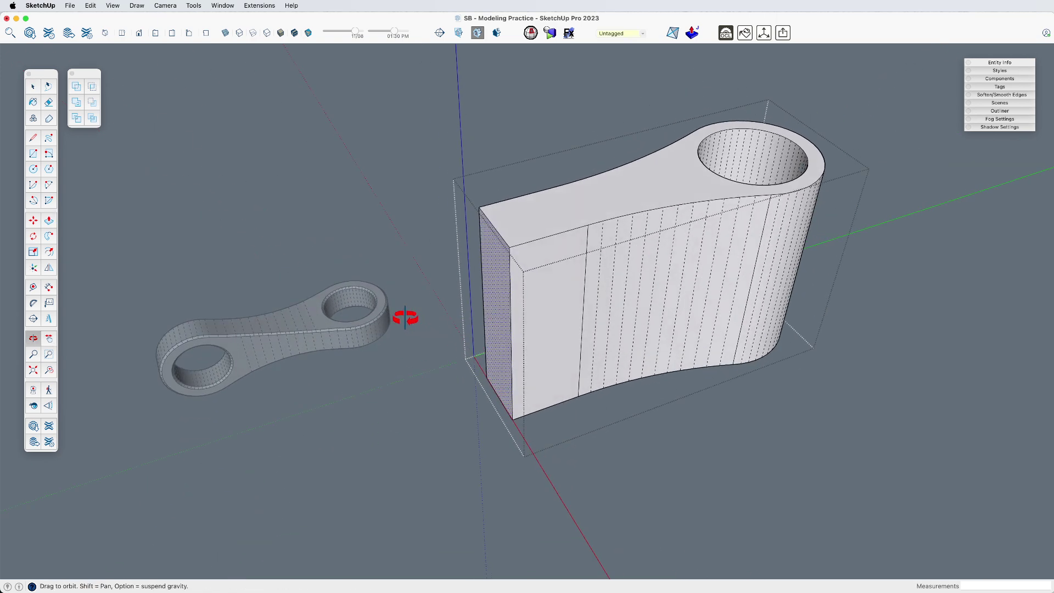
{"action": "key", "text": "p"}
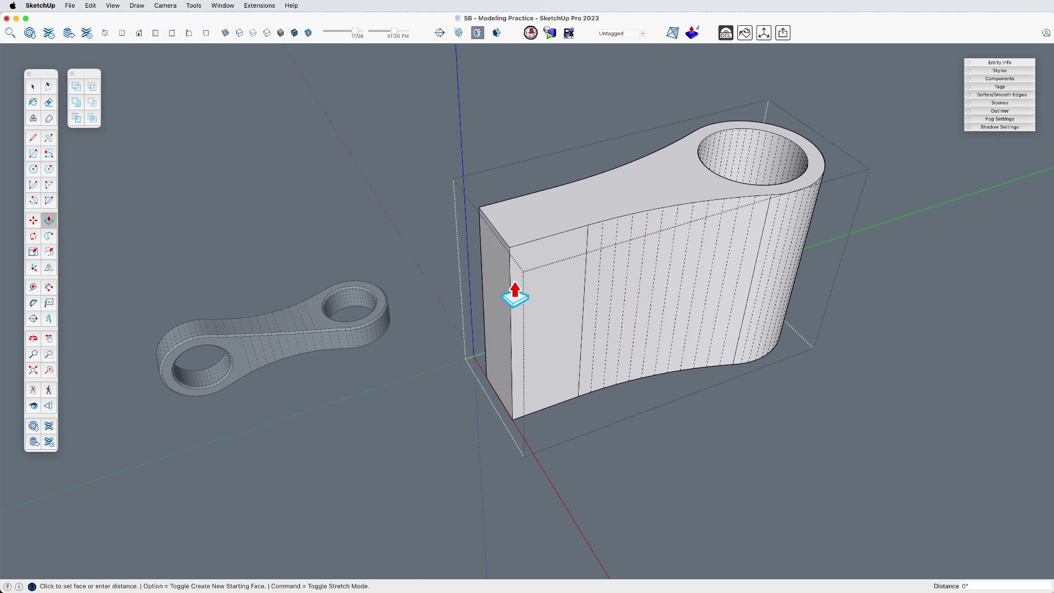
{"action": "key", "text": "space"}
{"action": "left_click", "coordinate": [522, 259]}
{"action": "key", "text": "p"}
{"action": "key", "text": "space"}
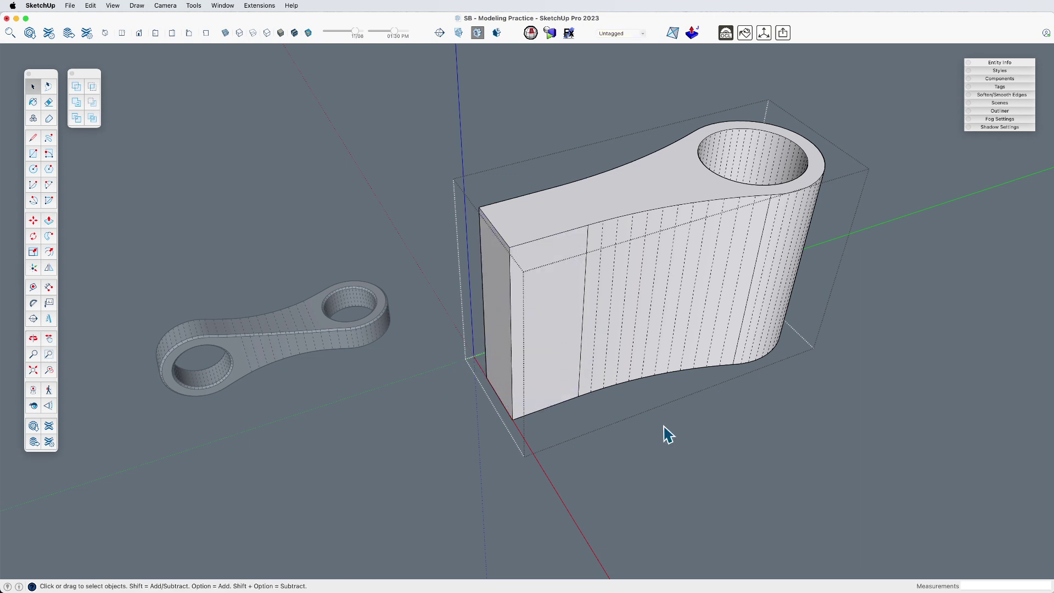
{"action": "left_click", "coordinate": [806, 538]}
- Push/Pull the profile block's front face out about 11' 9 5/8"
{"action": "key", "text": "p"}
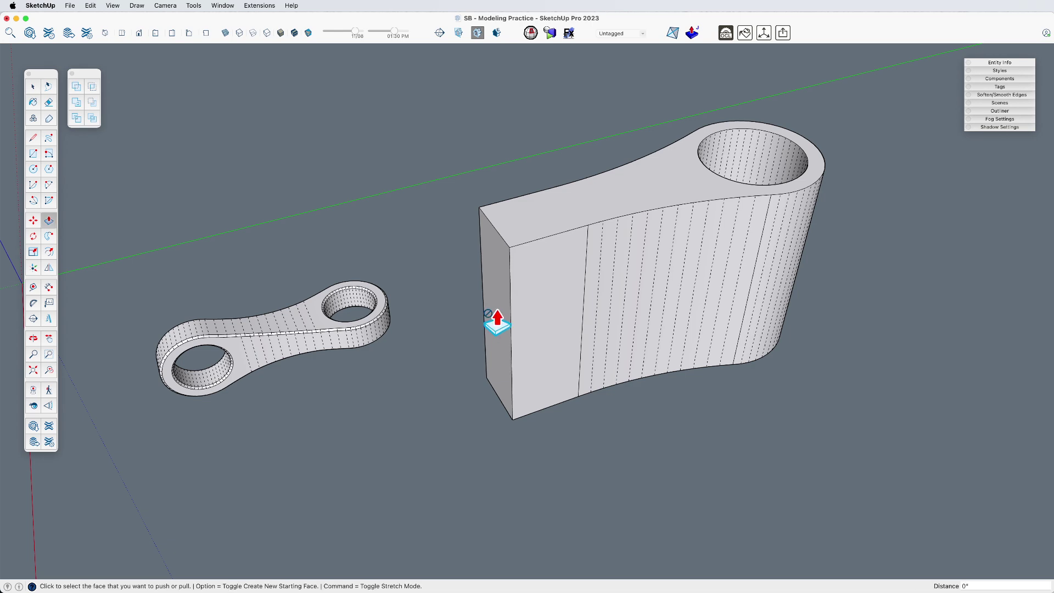
{"action": "key", "text": "space"}
{"action": "left_click", "coordinate": [508, 327]}
{"action": "double_click", "coordinate": [508, 327]}
{"action": "key", "text": "p"}
{"action": "left_click", "coordinate": [494, 335]}
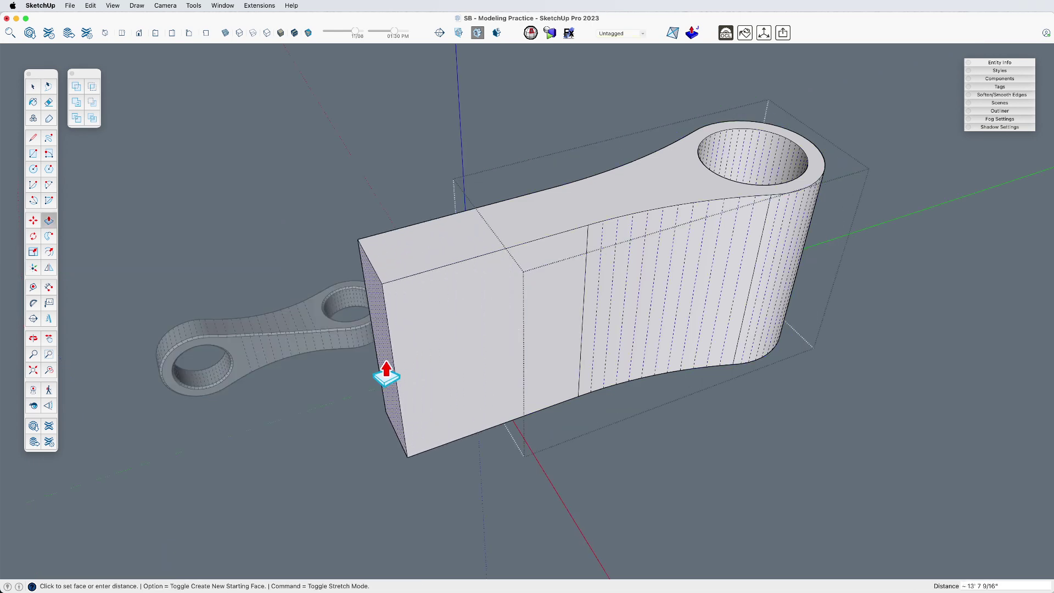
{"action": "left_click", "coordinate": [391, 370]}
{"action": "key", "text": "space"}
{"action": "left_click", "coordinate": [555, 486]}
- Orbit and pan to view the lengthened profile block from the left
{"action": "left_click", "coordinate": [497, 381]}
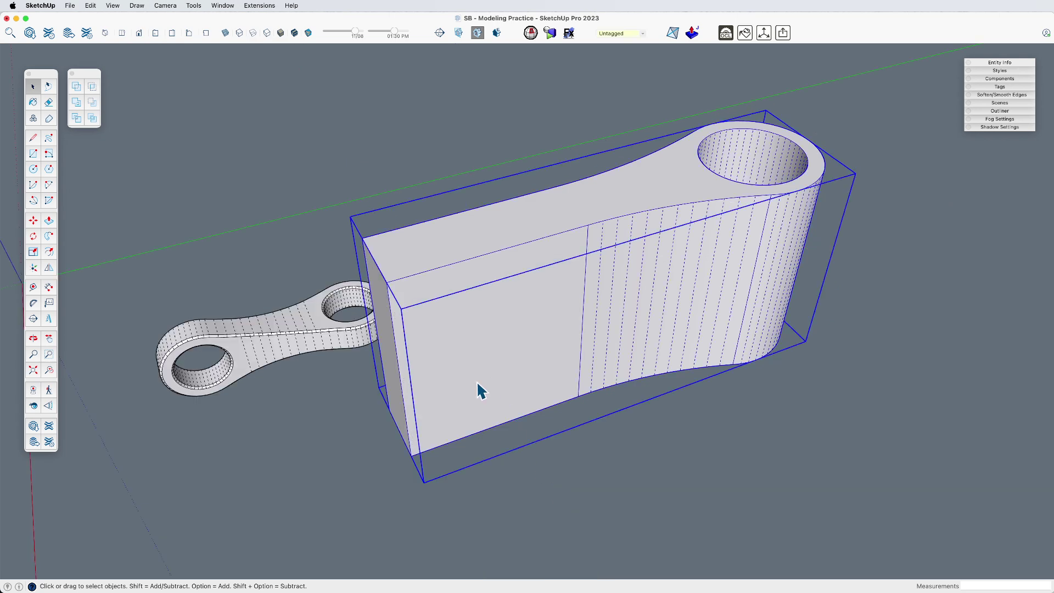
{"action": "middle_click_drag", "start_coordinate": [477, 390], "coordinate": [722, 337]}
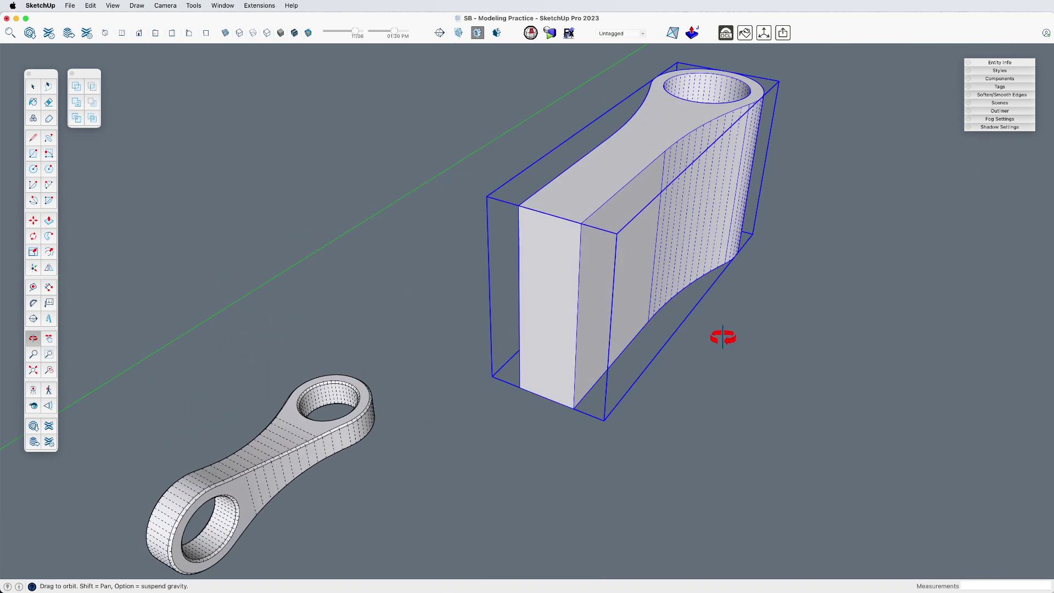
{"action": "key", "text": "m"}
{"action": "middle_click_drag", "start_coordinate": [645, 274], "coordinate": [418, 331], "text": "shift"}
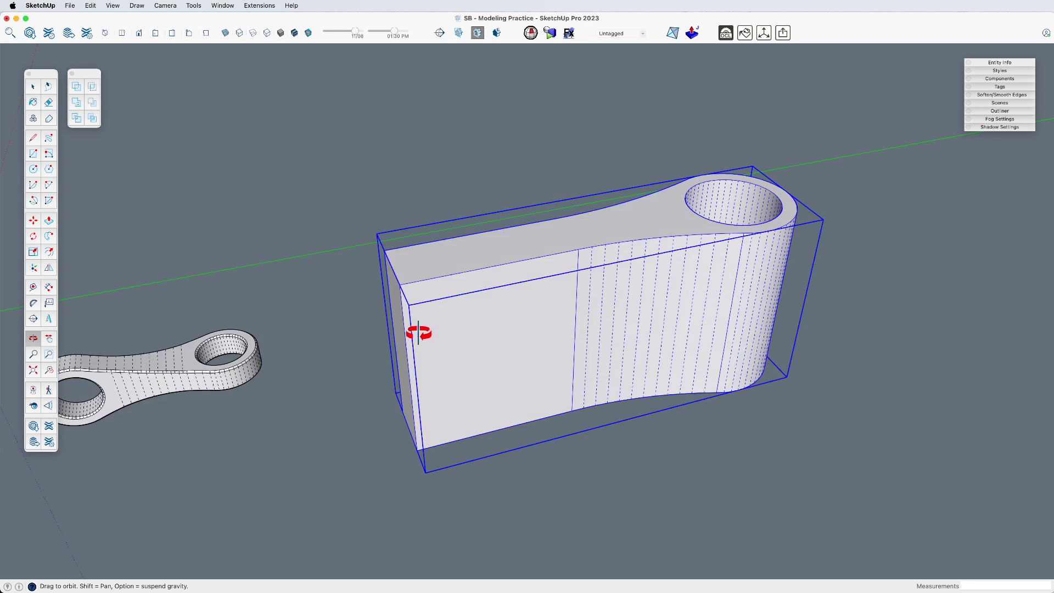
{"action": "key", "text": "space"}
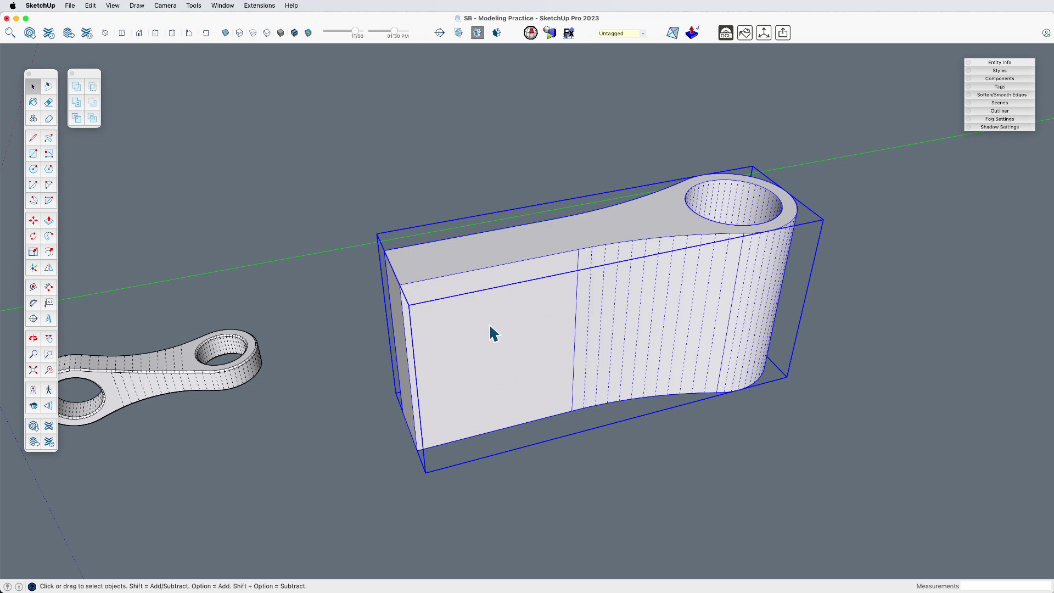
{"action": "key", "text": "o"}
{"action": "left_click_drag", "start_coordinate": [490, 332], "coordinate": [656, 327]}
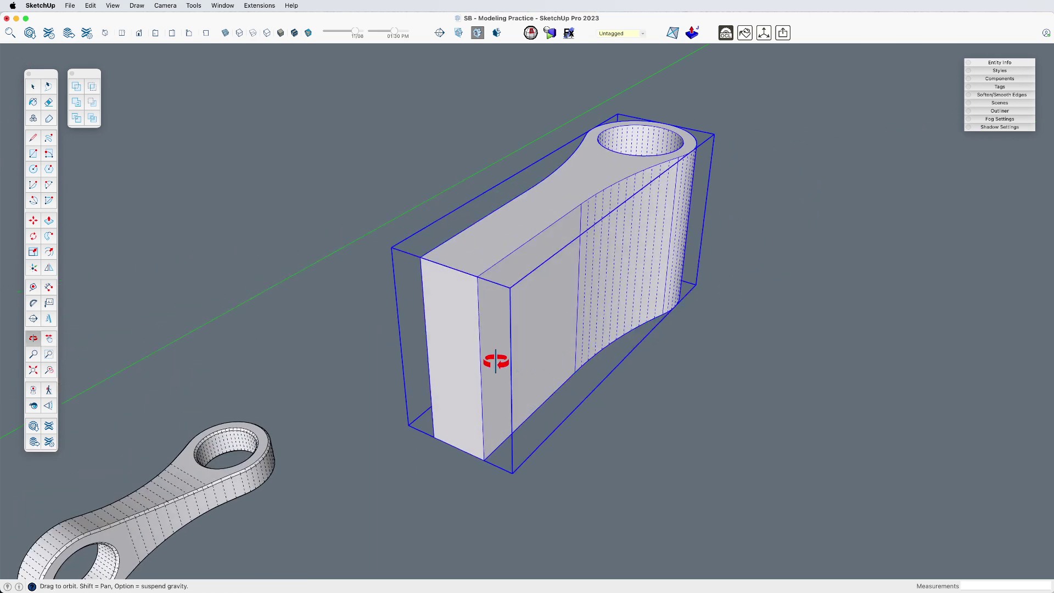
{"action": "key", "text": "m"}
{"action": "left_click", "coordinate": [459, 367]}
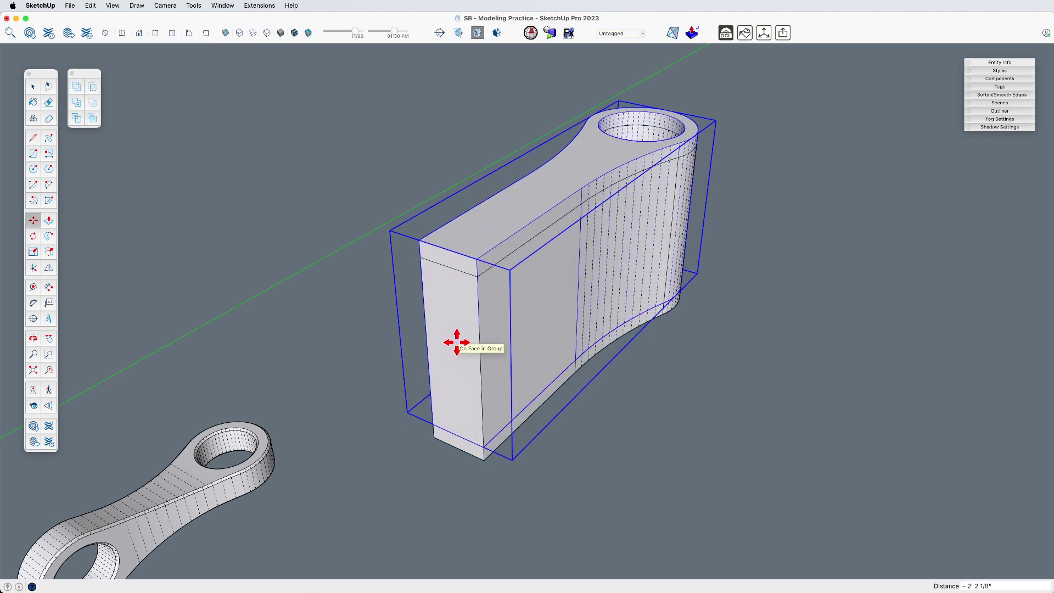
{"action": "left_click", "coordinate": [457, 342]}
{"action": "left_click", "coordinate": [456, 419]}
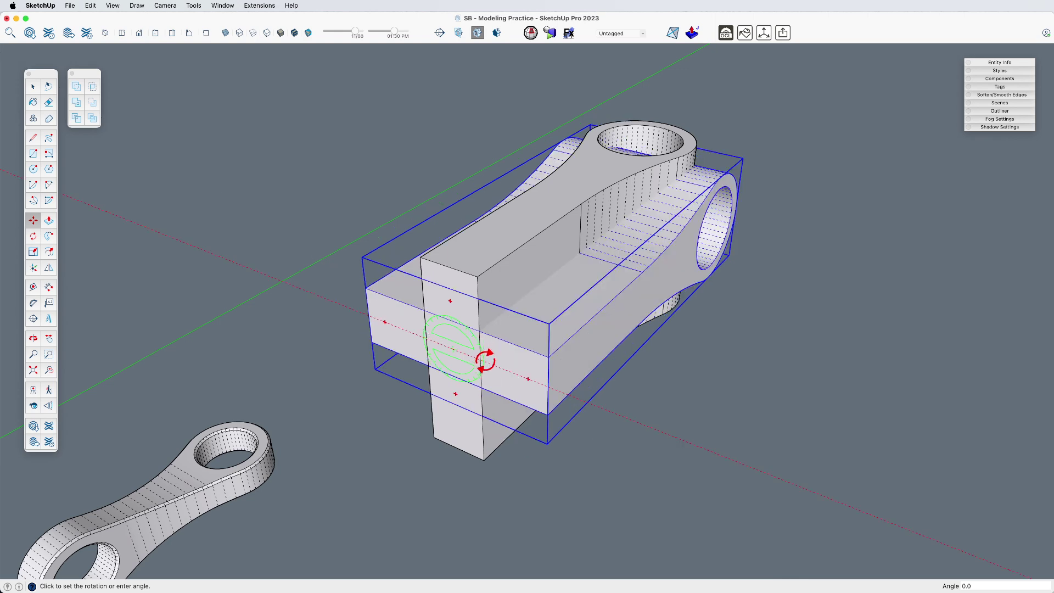
{"action": "key", "text": "Escape"}
{"action": "key", "text": "shift+f"}
{"action": "left_click", "coordinate": [676, 352]}
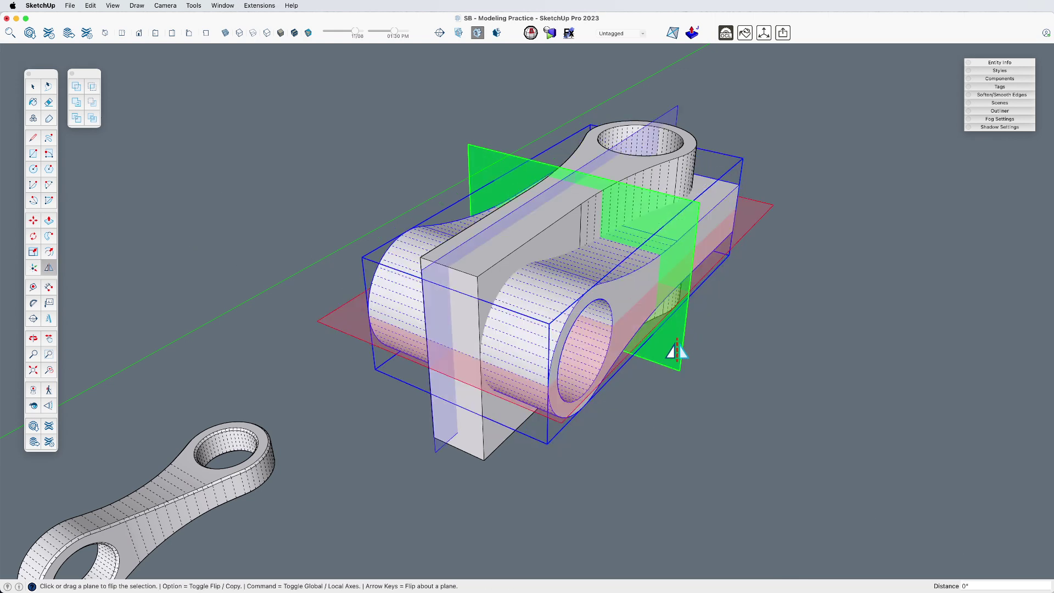
{"action": "key", "text": "space"}
{"action": "left_click_drag", "start_coordinate": [545, 193], "coordinate": [545, 193]}
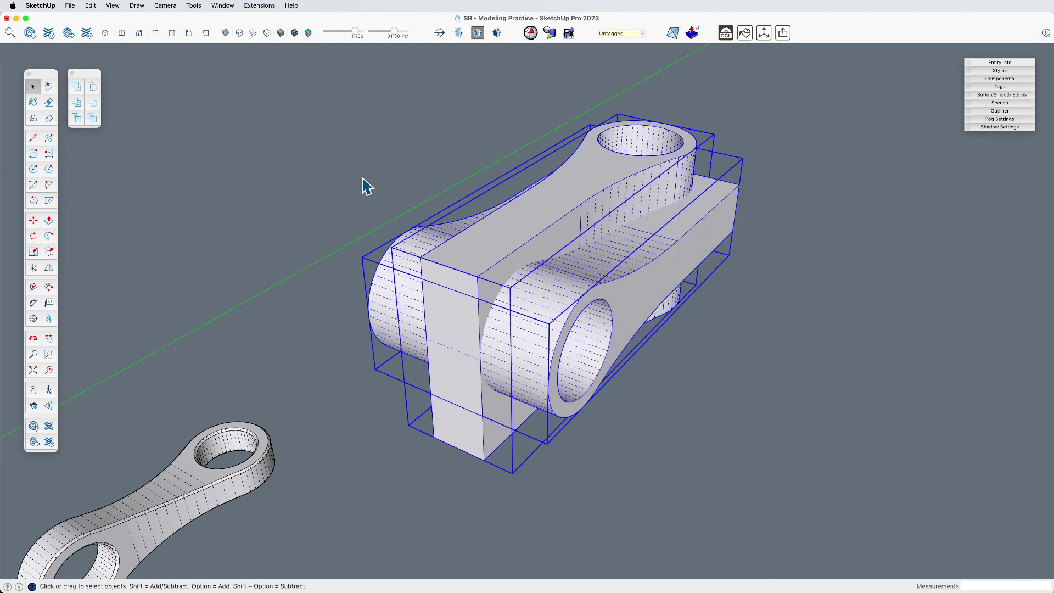
{"action": "left_click", "coordinate": [92, 89]}
{"action": "middle_click_drag", "start_coordinate": [544, 301], "coordinate": [395, 345]}
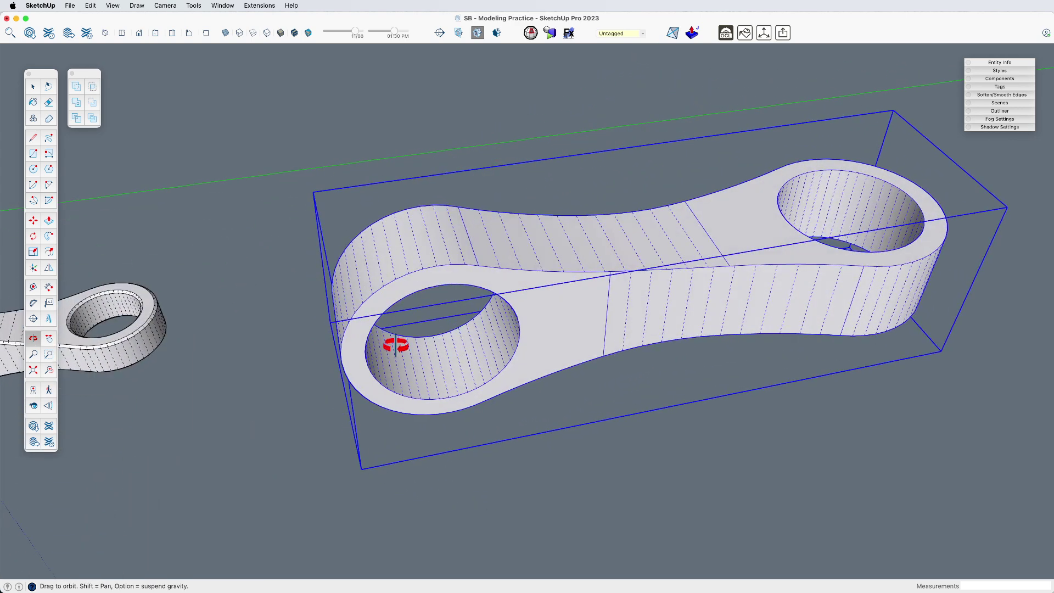
{"action": "middle_click_drag", "start_coordinate": [499, 296], "coordinate": [548, 195]}
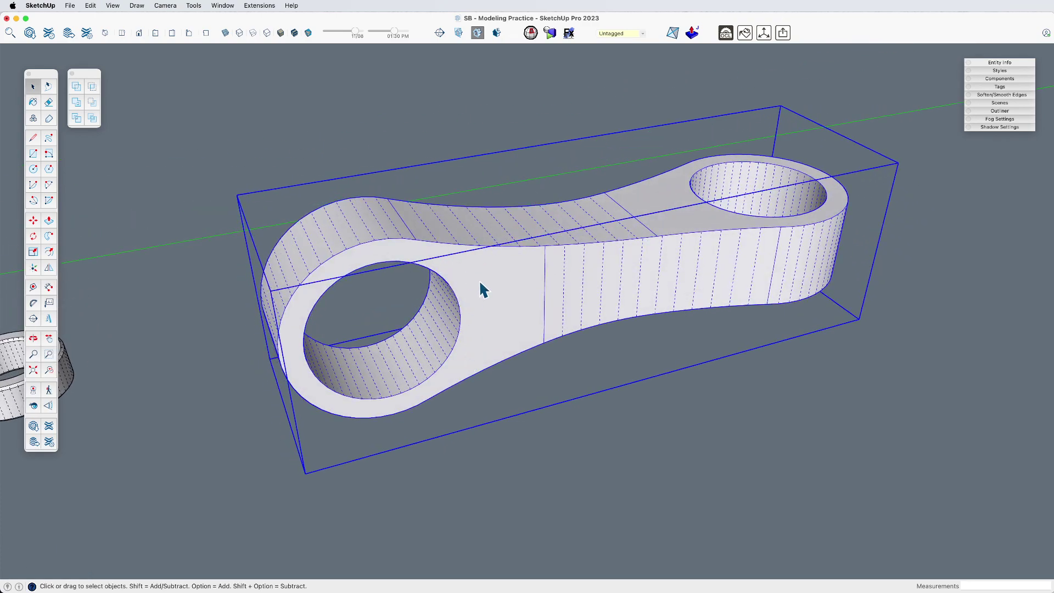
{"action": "middle_click_drag", "start_coordinate": [480, 285], "coordinate": [649, 168]}
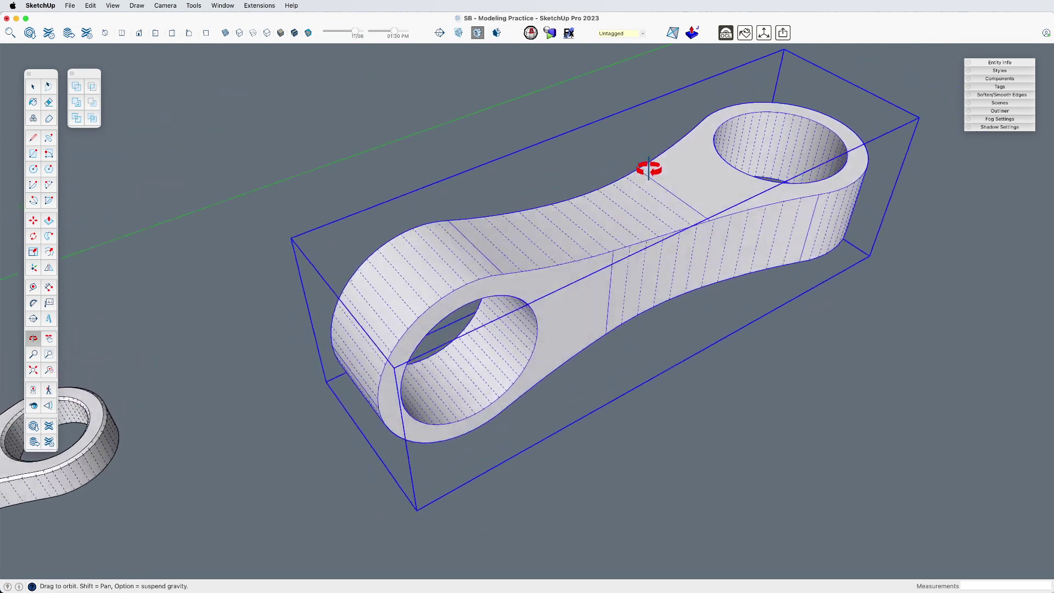
{"action": "scroll", "coordinate": [663, 287], "scroll_direction": "down", "scroll_amount": 3}
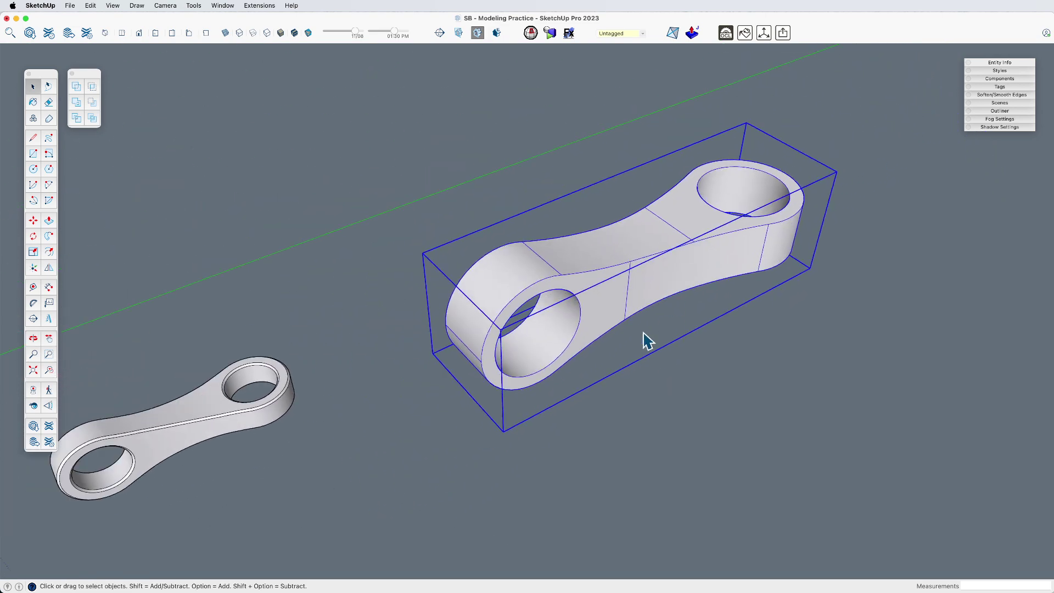
- Clean up the link's redundant seam edges and select all geometry inside its group
{"action": "key", "text": "super+shift+c"}
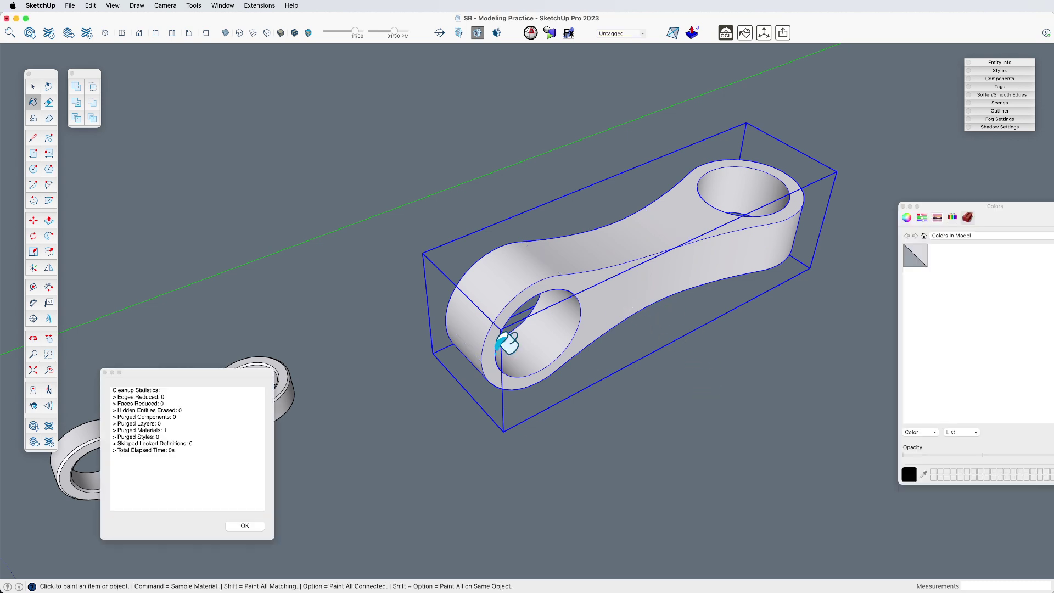
{"action": "key", "text": "space"}
{"action": "double_click", "coordinate": [583, 303]}
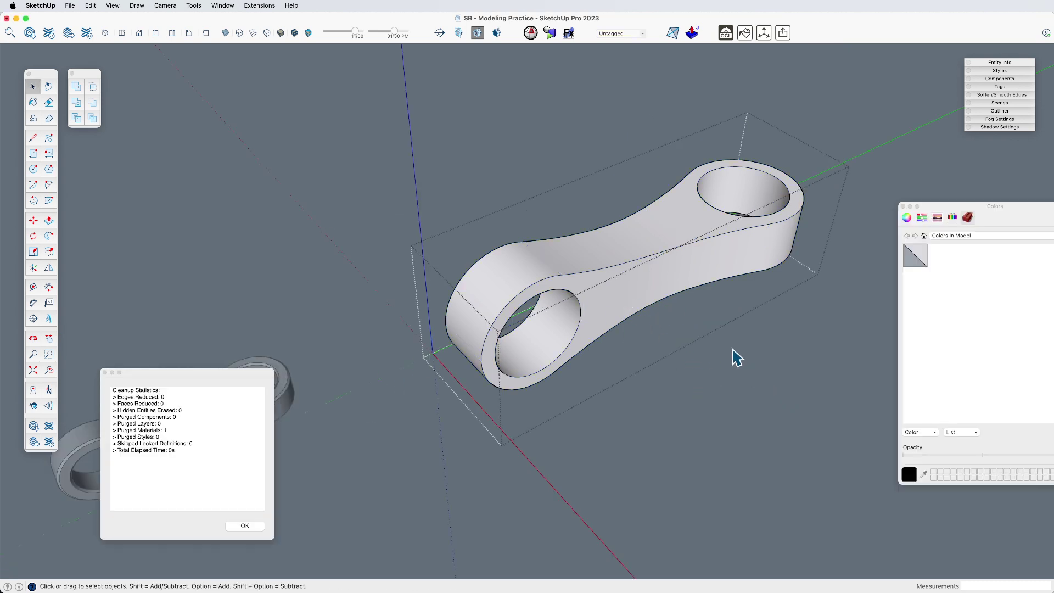
{"action": "key", "text": "super+a"}
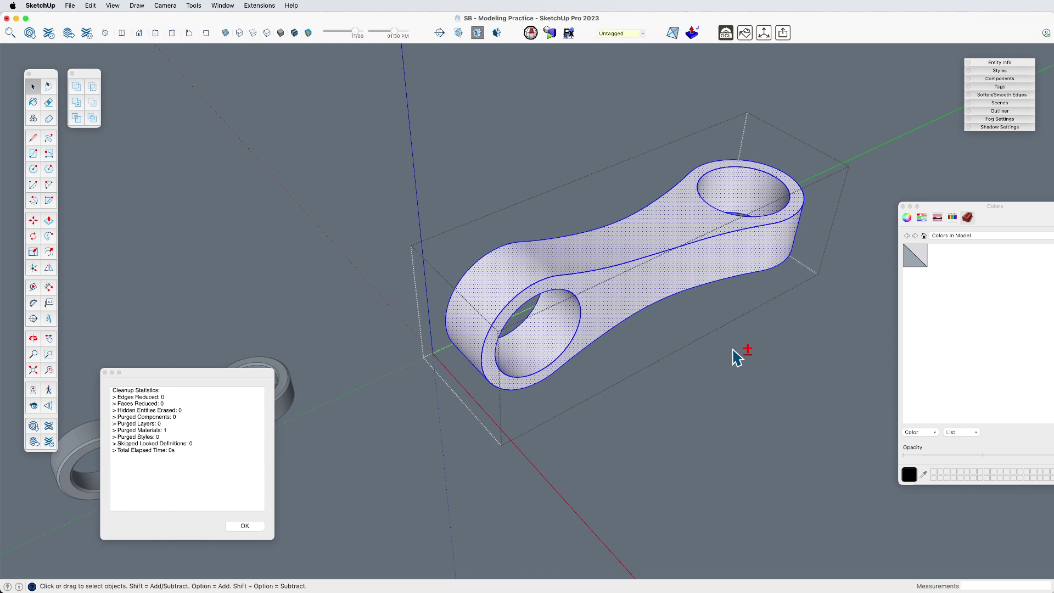
- Bevel the selected edges with a 3" offset and one segment, then exit the group
{"action": "key", "text": "f"}
{"action": "left_click", "coordinate": [631, 262]}
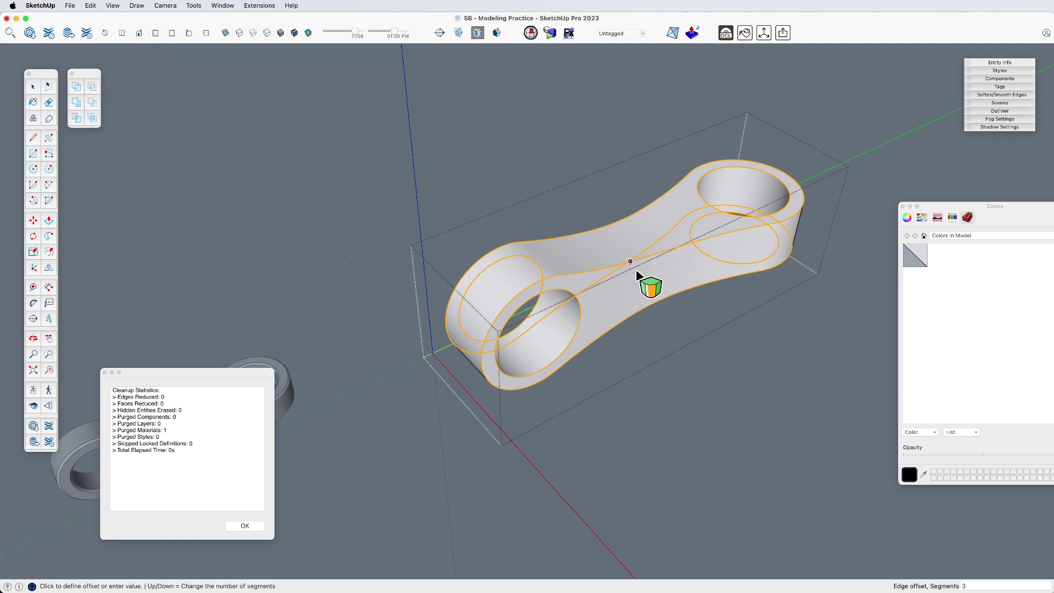
{"action": "key", "text": "Return"}
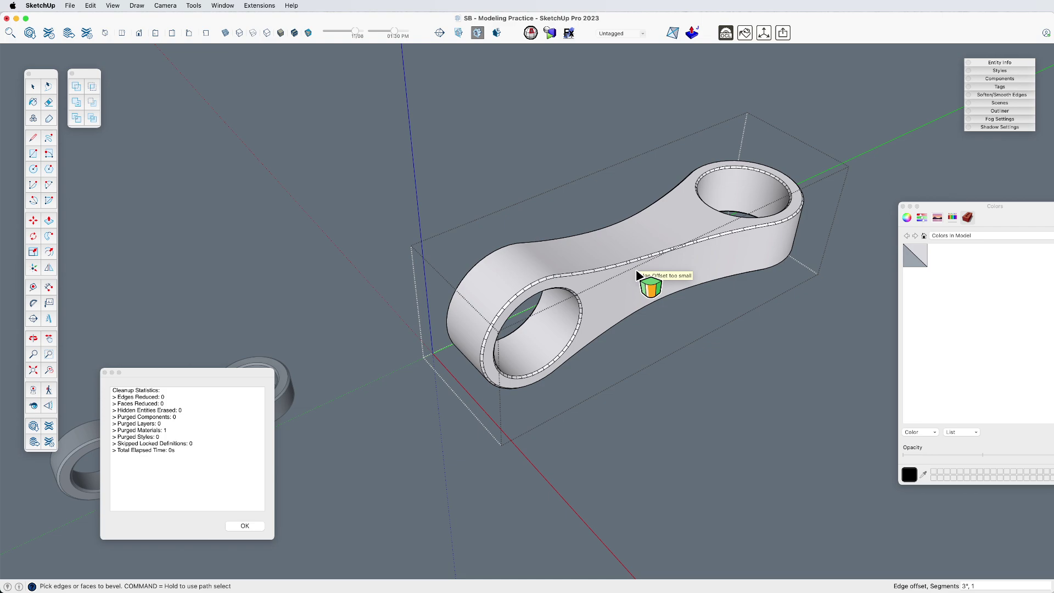
{"action": "scroll", "coordinate": [603, 310], "scroll_direction": "up", "scroll_amount": 5}
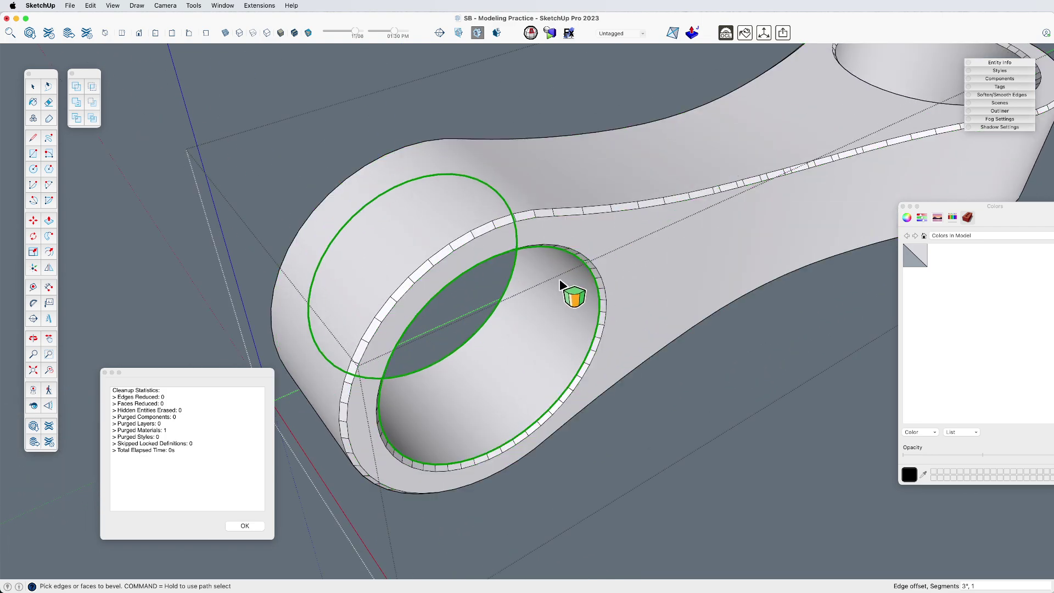
{"action": "scroll", "coordinate": [559, 283], "scroll_direction": "down", "scroll_amount": 10}
{"action": "key", "text": "space"}
{"action": "left_click", "coordinate": [653, 405]}
- Dismiss the cleanup statistics report and the Colors panel
{"action": "left_click", "coordinate": [603, 283]}
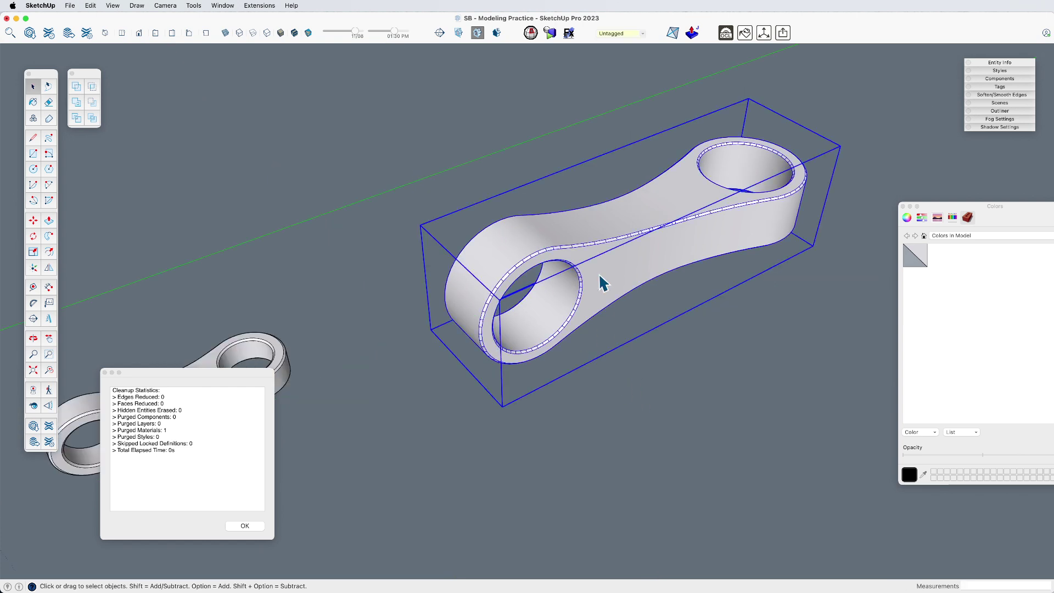
{"action": "key", "text": "b"}
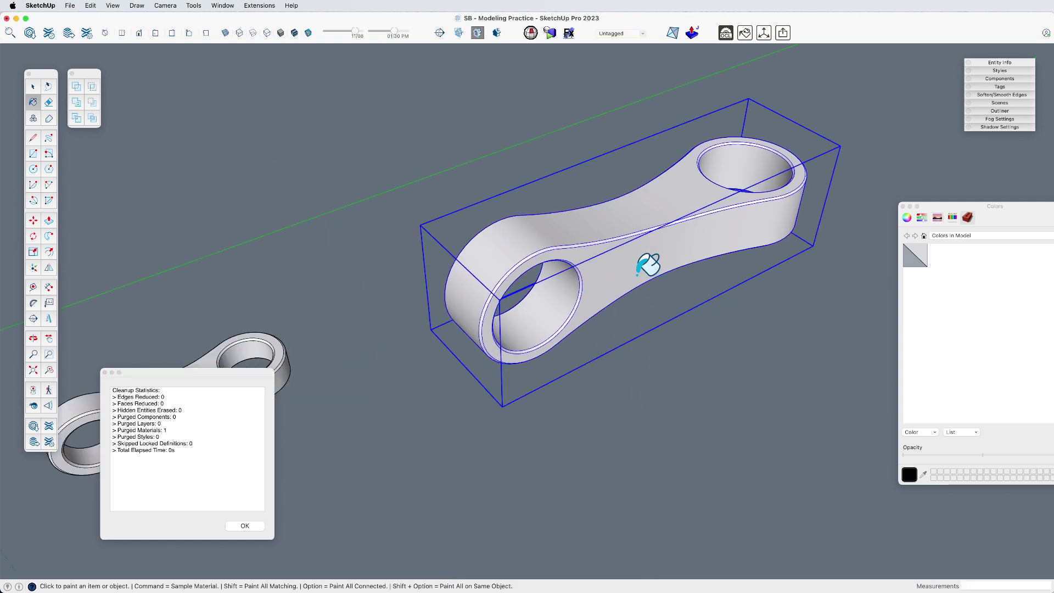
{"action": "key", "text": "space"}
{"action": "left_click", "coordinate": [245, 526]}
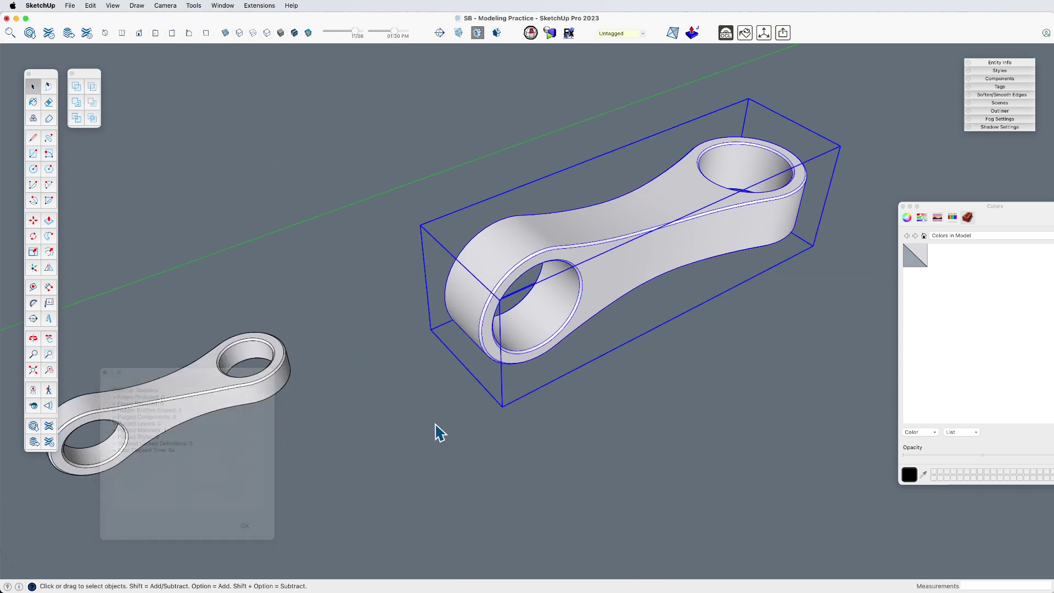
{"action": "left_click", "coordinate": [904, 206]}
- Deselect the link and orbit and zoom to frame the clamp's ring alongside neighbouring parts
{"action": "left_click", "coordinate": [809, 280]}
{"action": "middle_click_drag", "start_coordinate": [809, 280], "coordinate": [458, 263]}
{"action": "scroll", "coordinate": [560, 291], "scroll_direction": "down", "scroll_amount": 5}
{"action": "scroll", "coordinate": [508, 282], "scroll_direction": "up", "scroll_amount": 12}
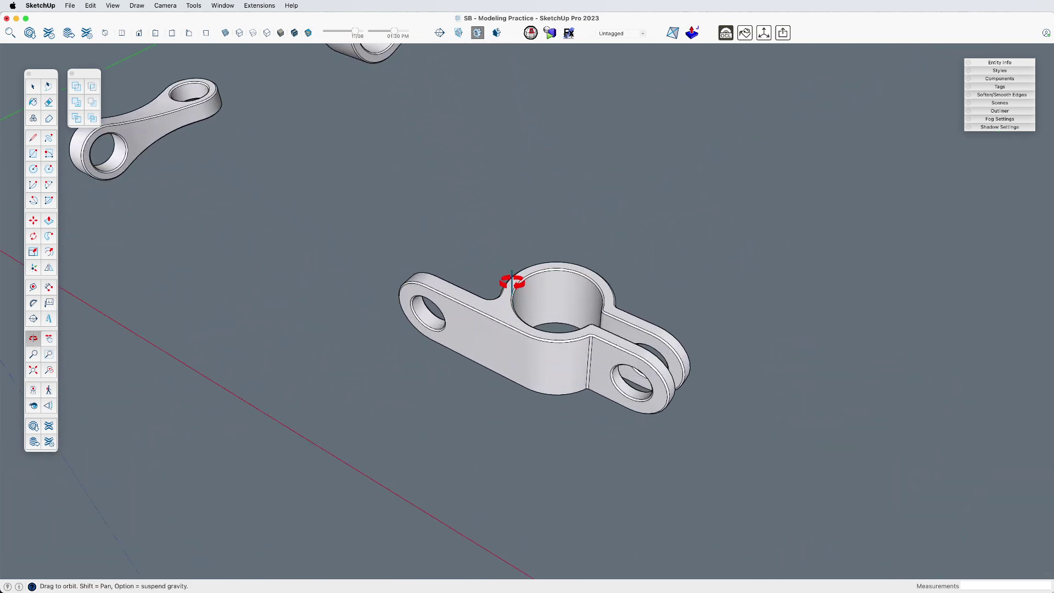
{"action": "middle_click_drag", "start_coordinate": [549, 328], "coordinate": [553, 374]}
{"action": "middle_click_drag", "start_coordinate": [550, 287], "coordinate": [543, 348]}
{"action": "scroll", "coordinate": [543, 373], "scroll_direction": "down", "scroll_amount": 3}
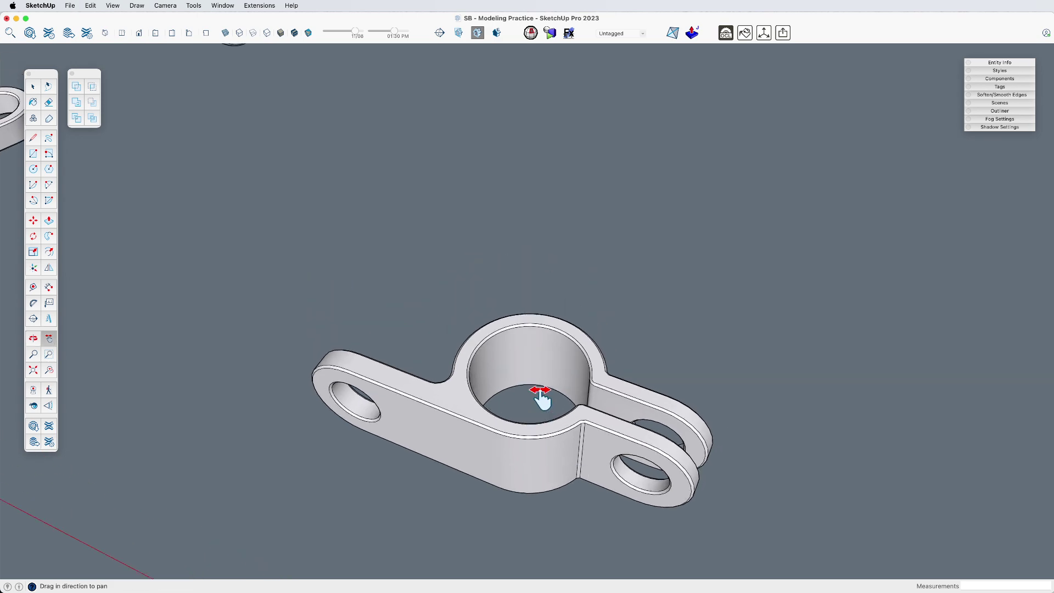
{"action": "middle_click_drag", "start_coordinate": [544, 400], "coordinate": [549, 452]}
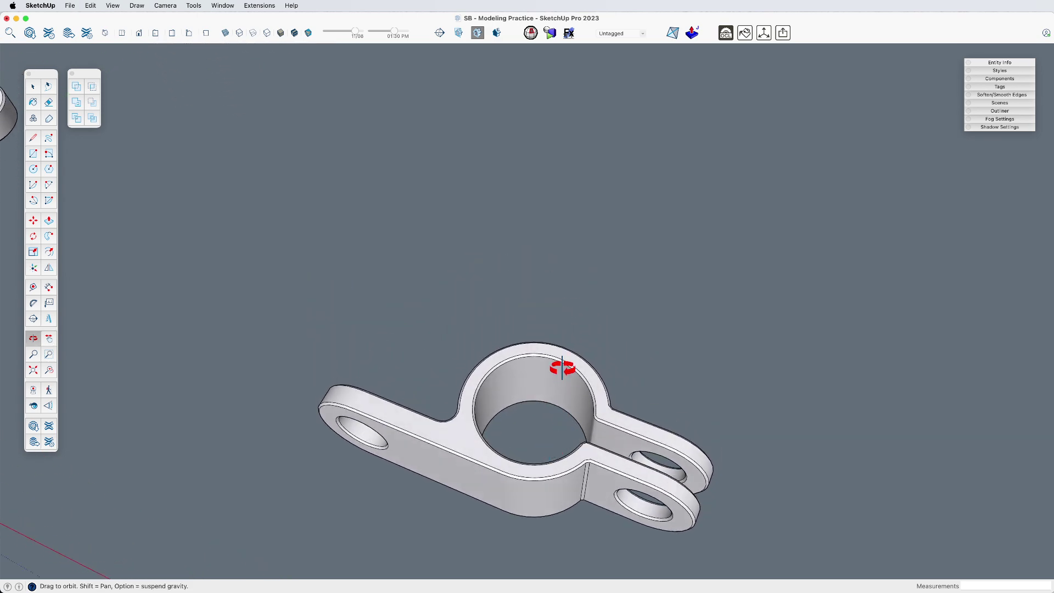
{"action": "scroll", "coordinate": [556, 415], "scroll_direction": "down", "scroll_amount": 3}
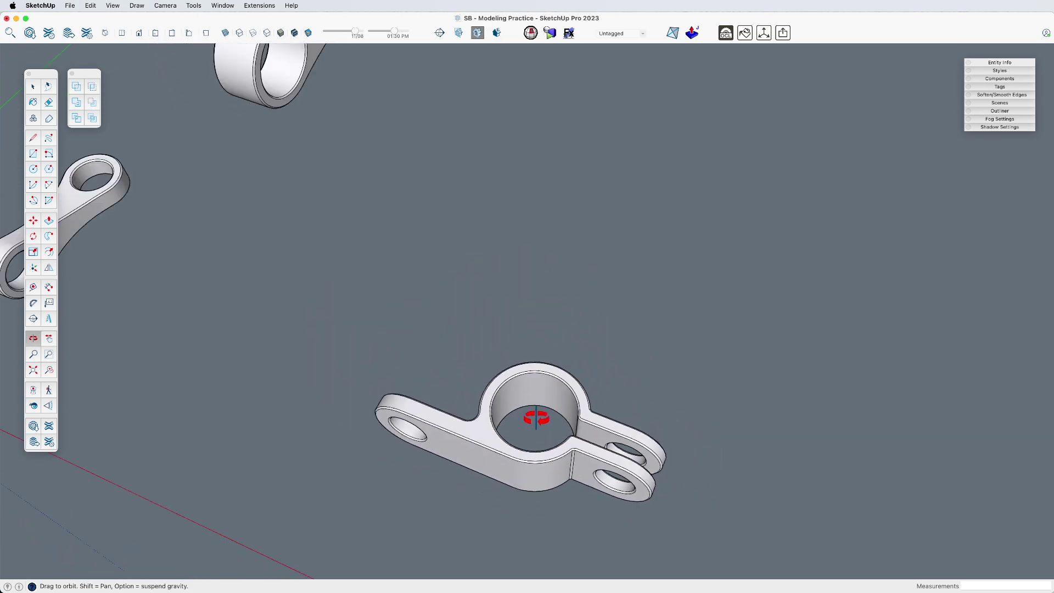
{"action": "middle_click_drag", "start_coordinate": [537, 419], "coordinate": [522, 482]}
{"action": "key", "text": "c"}
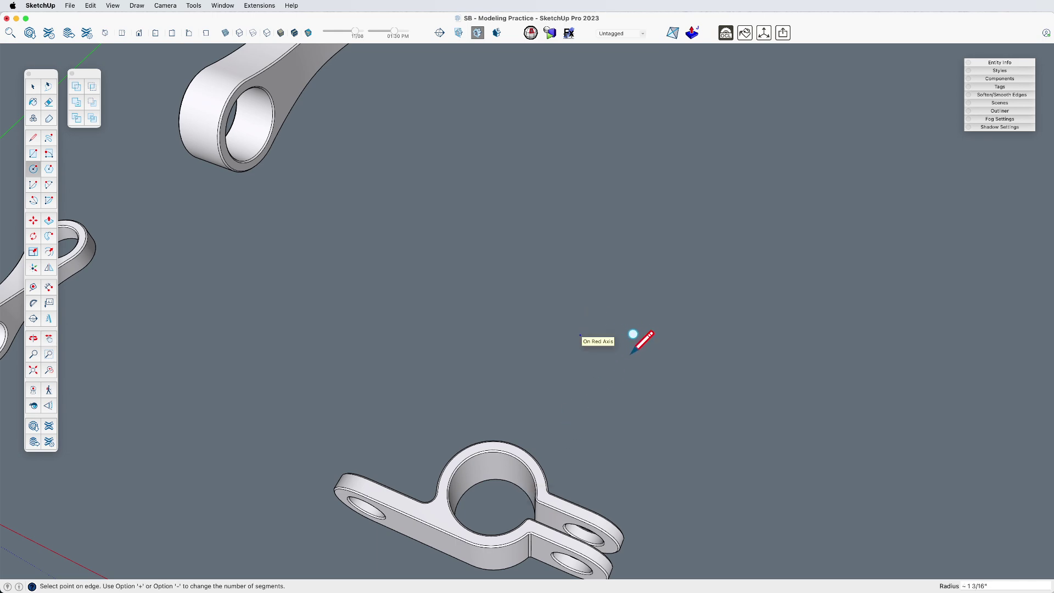
{"action": "key", "text": "space"}
{"action": "key", "text": "c"}
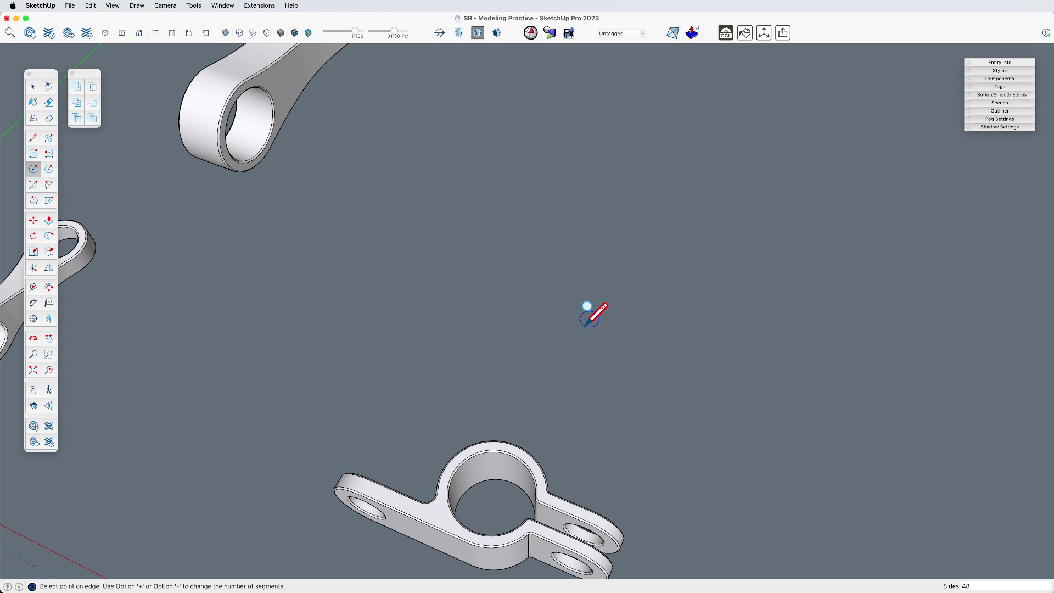
{"action": "key", "text": "space"}
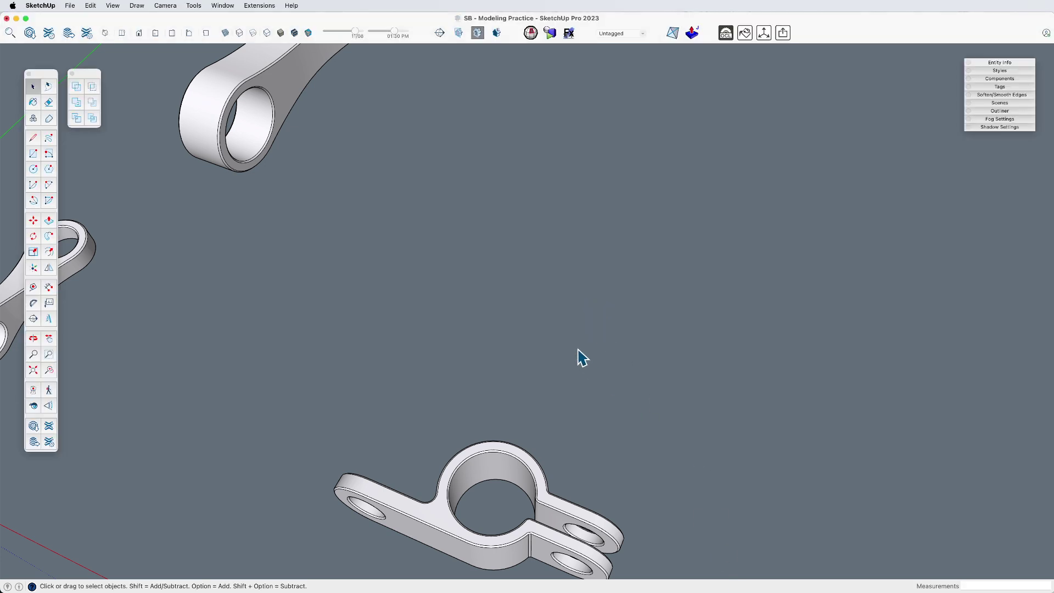
{"action": "key", "text": "c"}
{"action": "left_click", "coordinate": [566, 326]}
{"action": "left_click", "coordinate": [606, 321]}
{"action": "key", "text": "p"}
{"action": "left_click", "coordinate": [574, 324]}
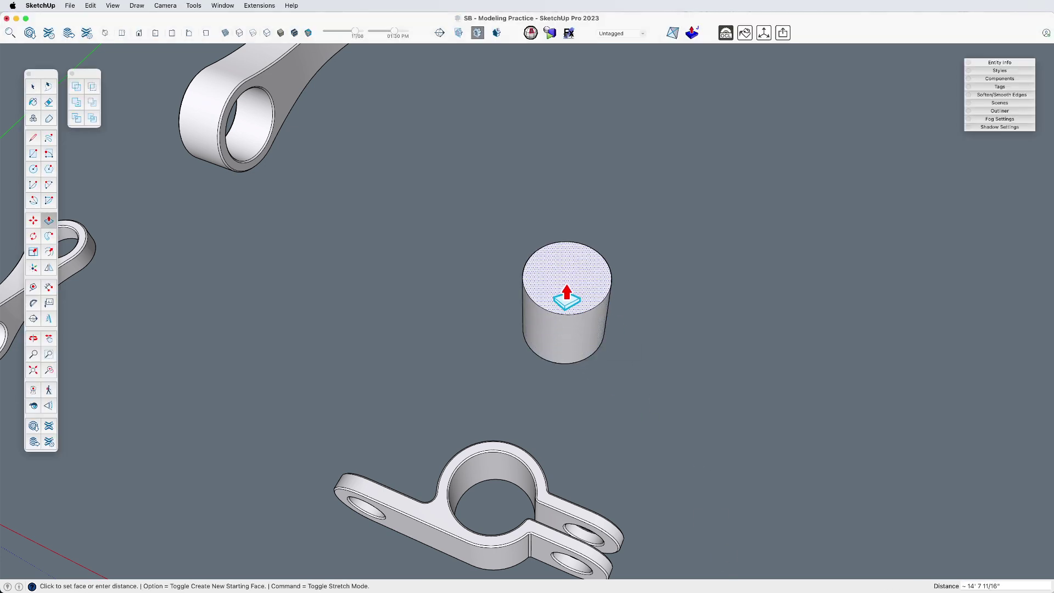
{"action": "left_click", "coordinate": [567, 296]}
{"action": "key", "text": "r"}
{"action": "left_click", "coordinate": [445, 320]}
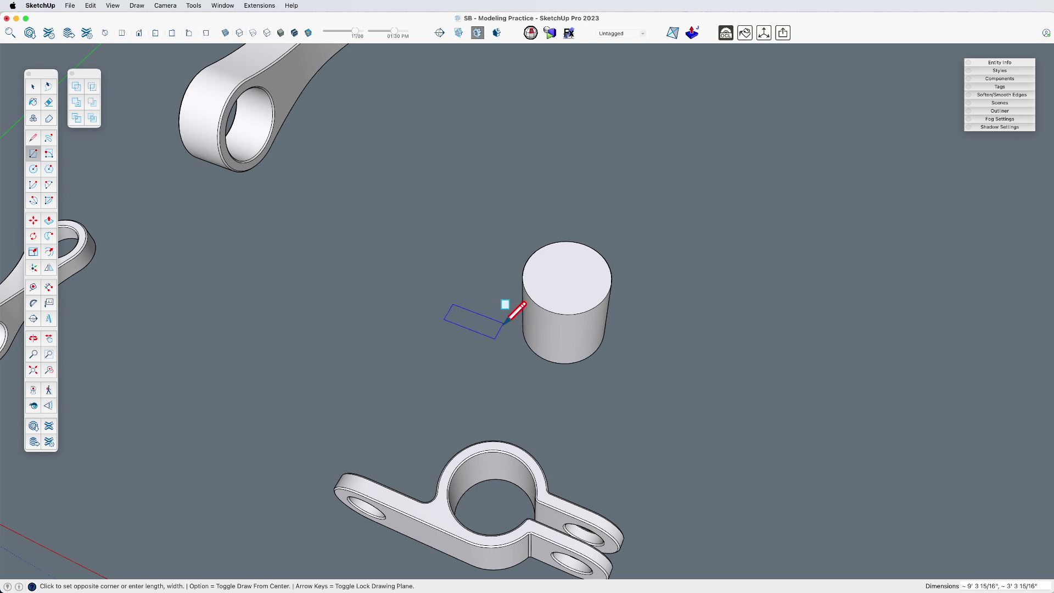
{"action": "left_click", "coordinate": [505, 322]}
{"action": "key", "text": "p"}
{"action": "left_click", "coordinate": [480, 328]}
{"action": "left_click", "coordinate": [470, 288]}
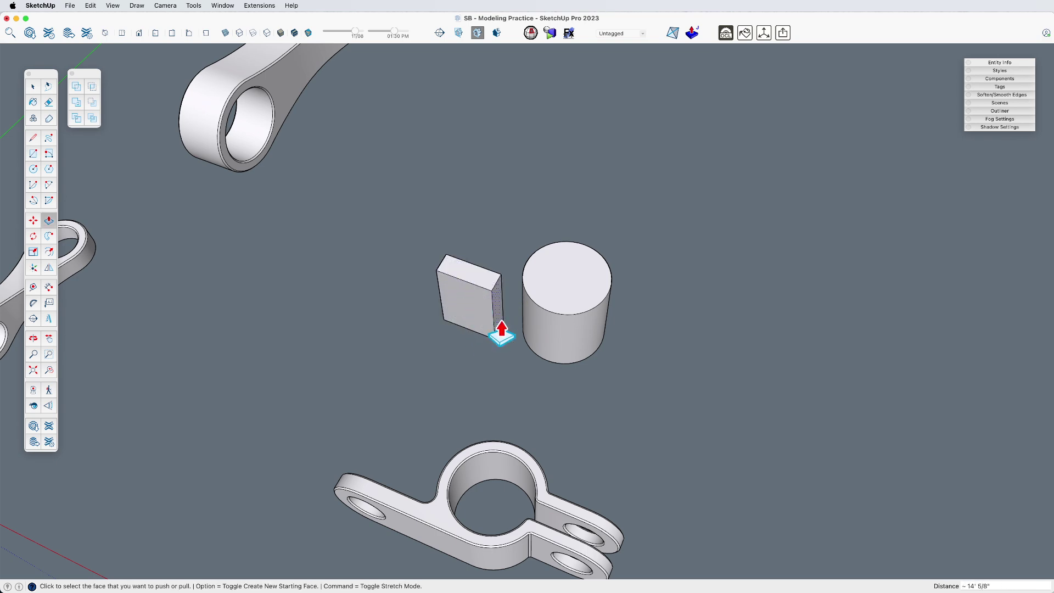
{"action": "key", "text": "r"}
{"action": "left_click", "coordinate": [621, 335]}
{"action": "left_click", "coordinate": [701, 393]}
{"action": "key", "text": "p"}
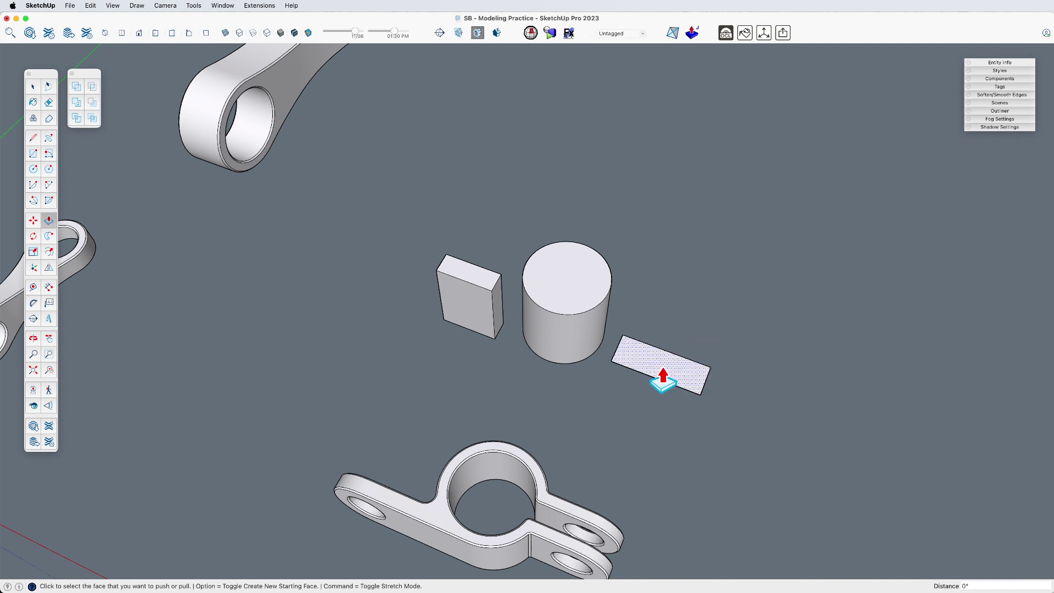
{"action": "left_click", "coordinate": [663, 379]}
{"action": "left_click", "coordinate": [687, 348]}
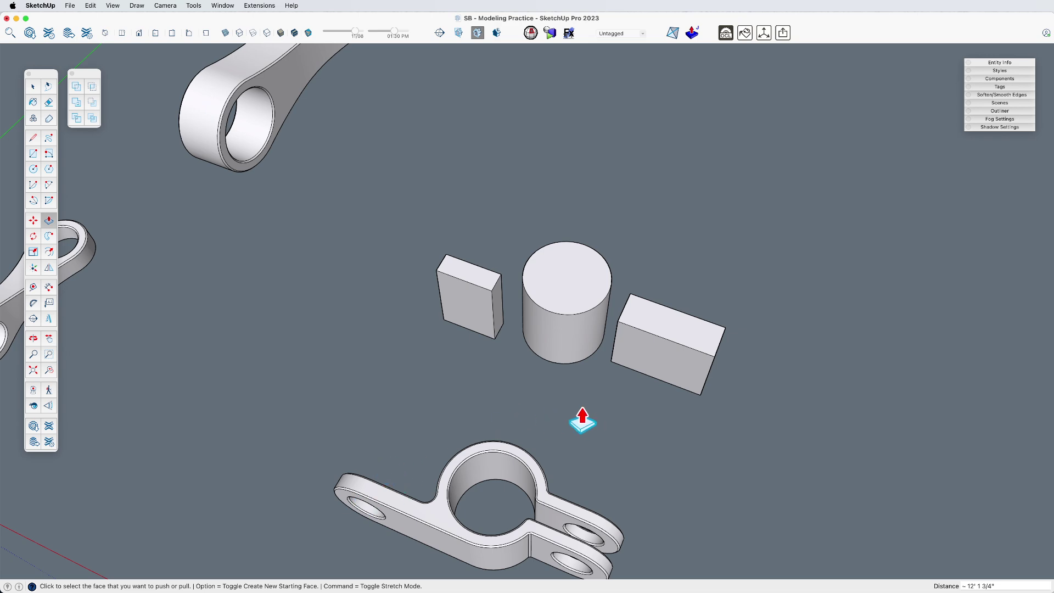
{"action": "key", "text": "space"}
{"action": "scroll", "coordinate": [593, 390], "scroll_direction": "down", "scroll_amount": 3}
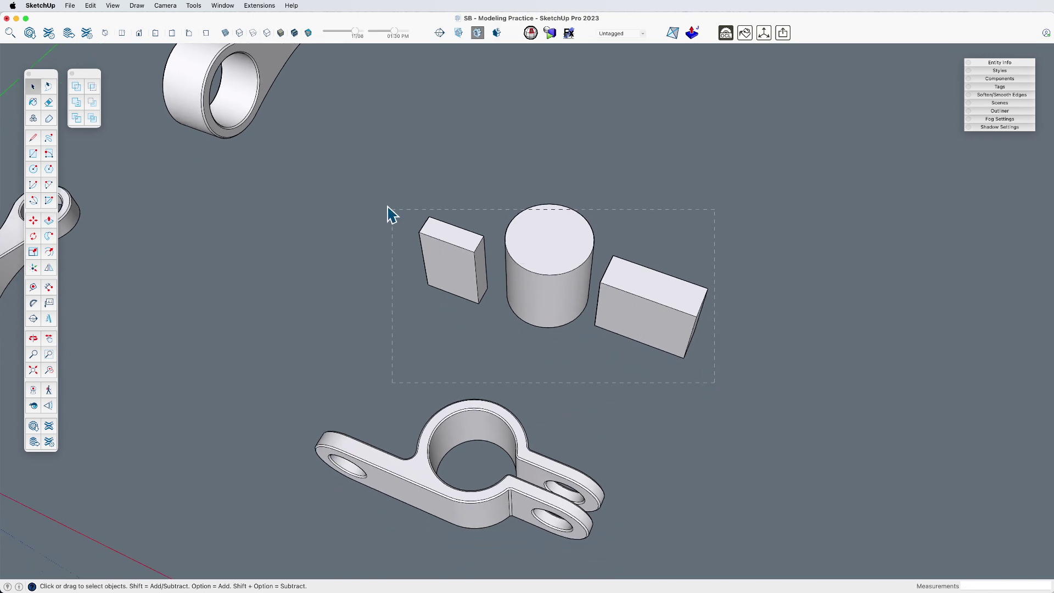
{"action": "left_click_drag", "start_coordinate": [388, 207], "coordinate": [369, 168]}
{"action": "key", "text": "Delete"}
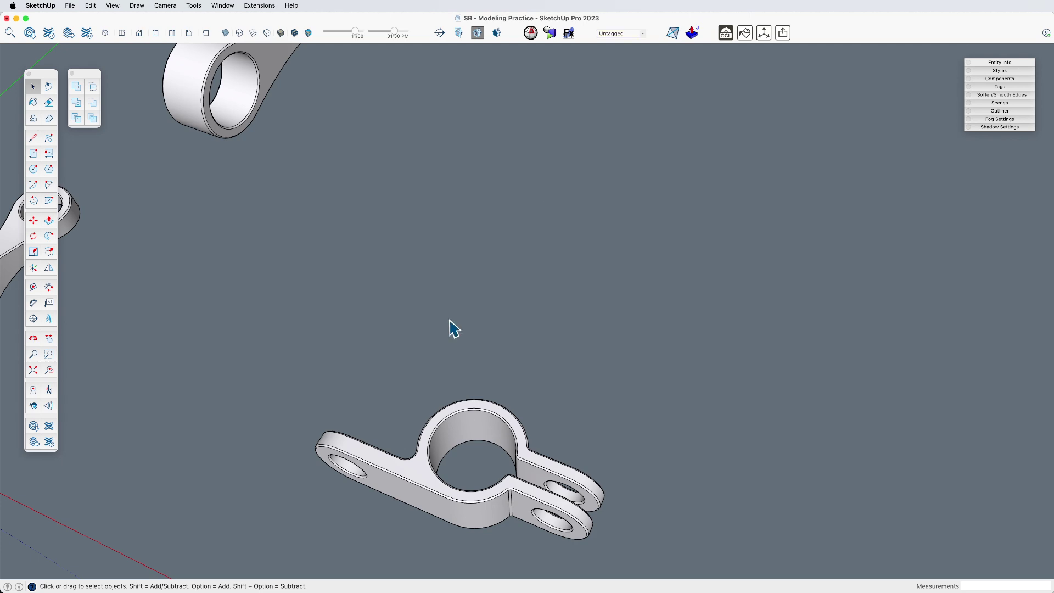
- Orbit around the clamp, switch to Top view, and start then cancel a circle above it
{"action": "middle_click_drag", "start_coordinate": [448, 328], "coordinate": [641, 366]}
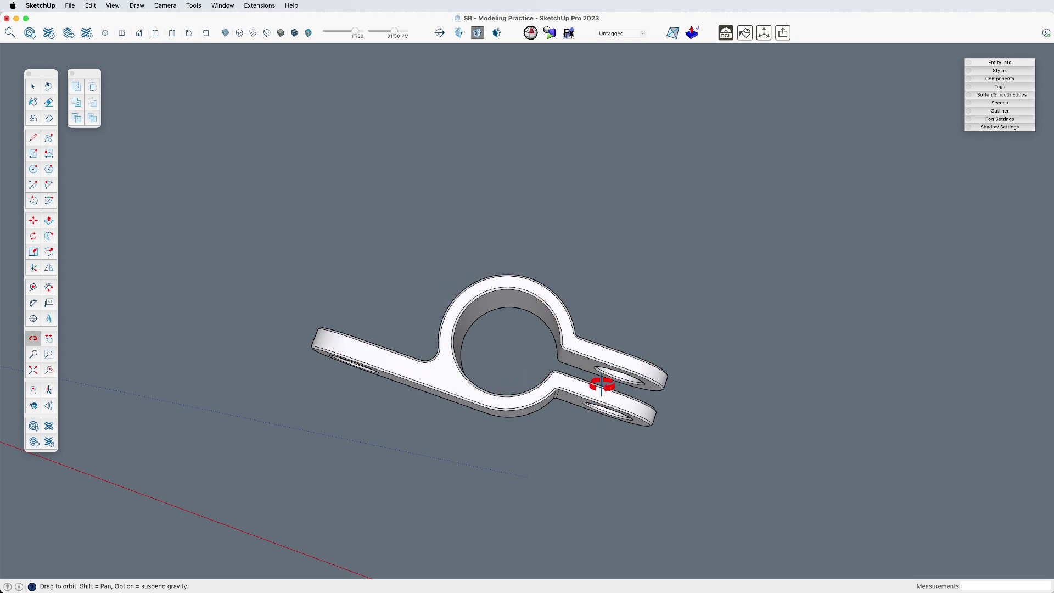
{"action": "left_click_drag", "start_coordinate": [494, 420], "coordinate": [465, 266]}
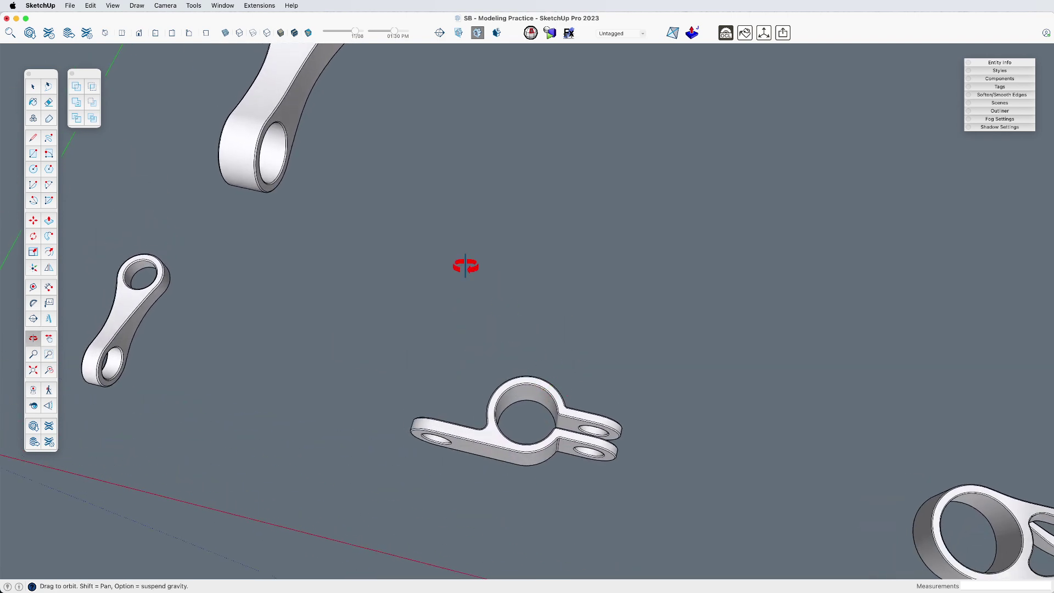
{"action": "left_click", "coordinate": [122, 32]}
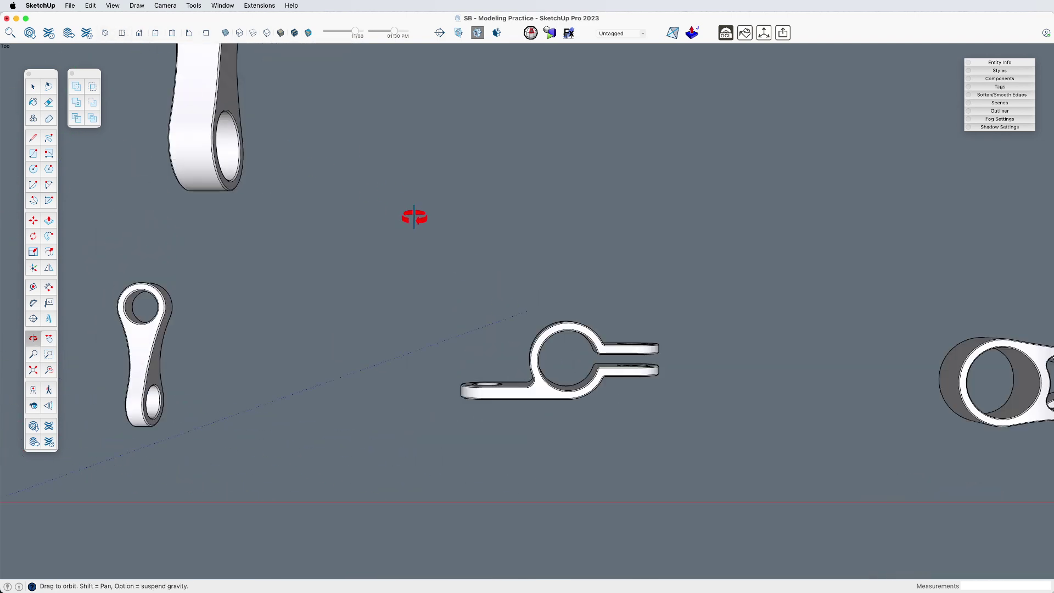
{"action": "key", "text": "c"}
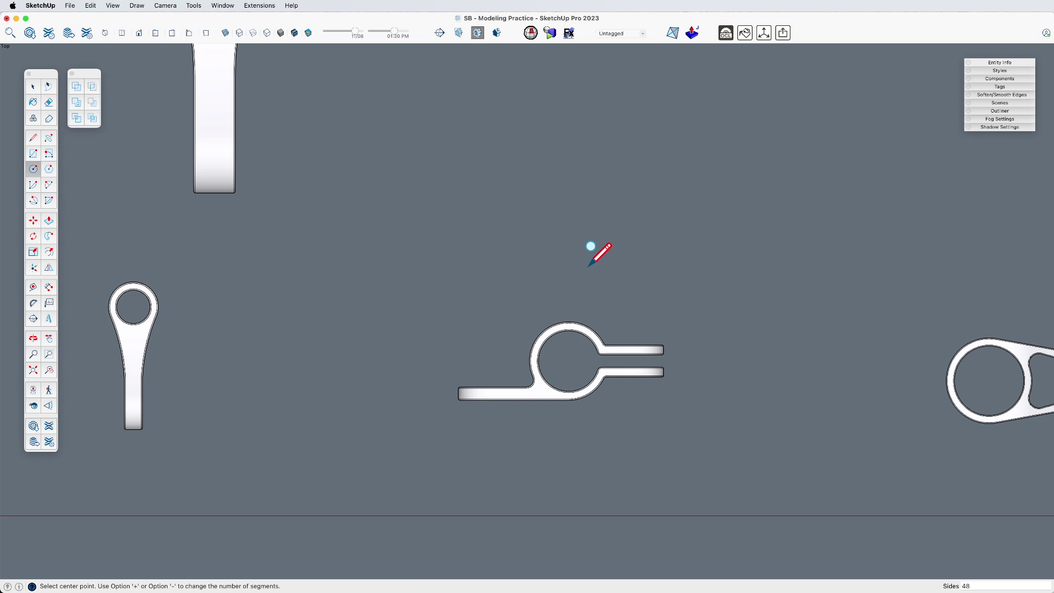
{"action": "left_click", "coordinate": [560, 238]}
{"action": "key", "text": "space"}
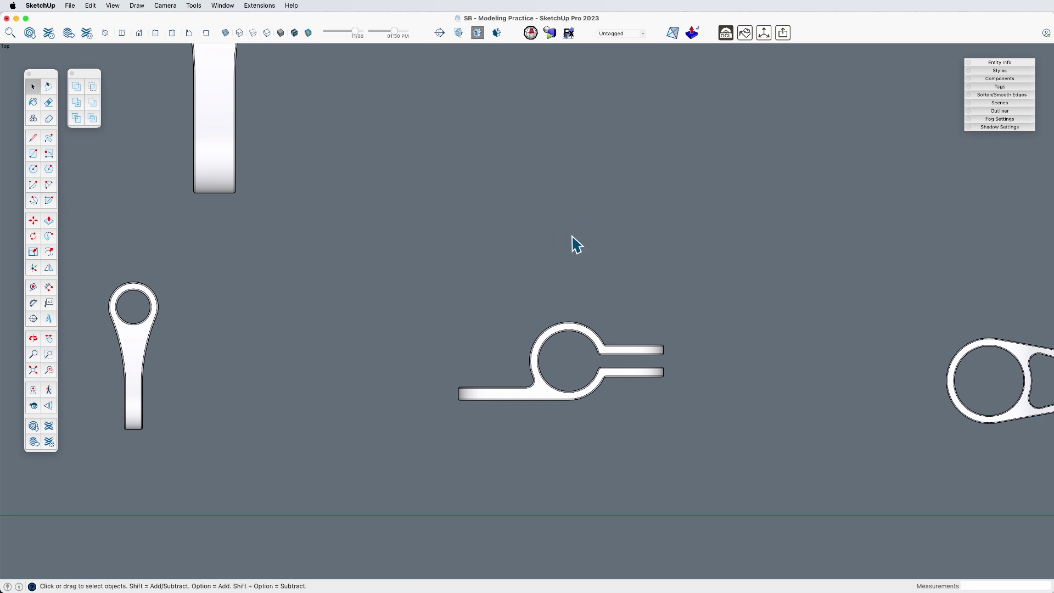
{"action": "scroll", "coordinate": [566, 242], "scroll_direction": "up", "scroll_amount": 3}
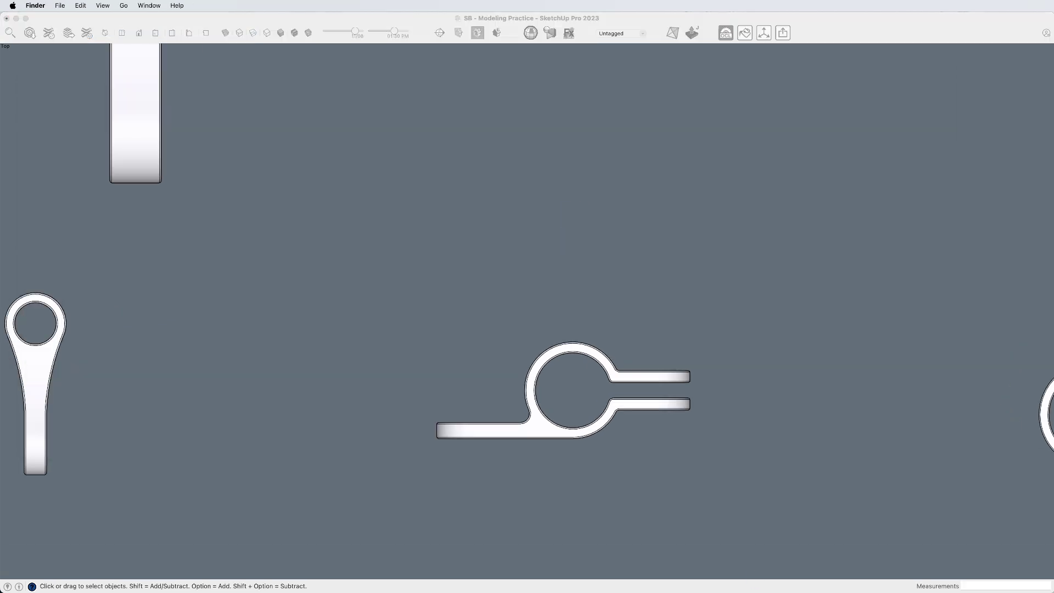
- Draw a circle above the slotted bracket with a rectangular bar running left from it
{"action": "key", "text": "c"}
{"action": "left_click", "coordinate": [560, 242]}
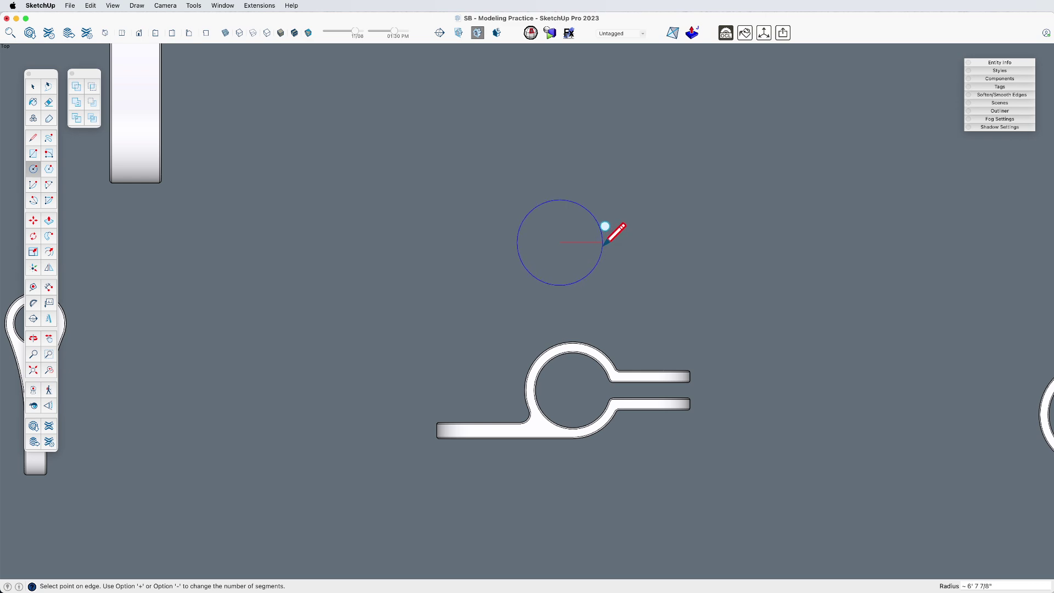
{"action": "left_click", "coordinate": [604, 243]}
{"action": "key", "text": "l"}
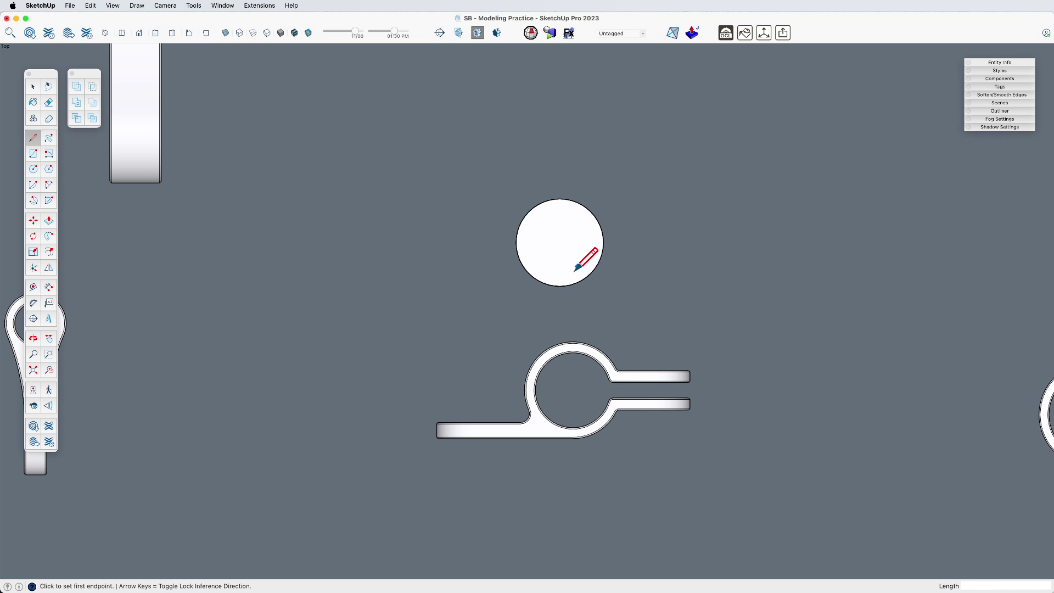
{"action": "left_click", "coordinate": [559, 286]}
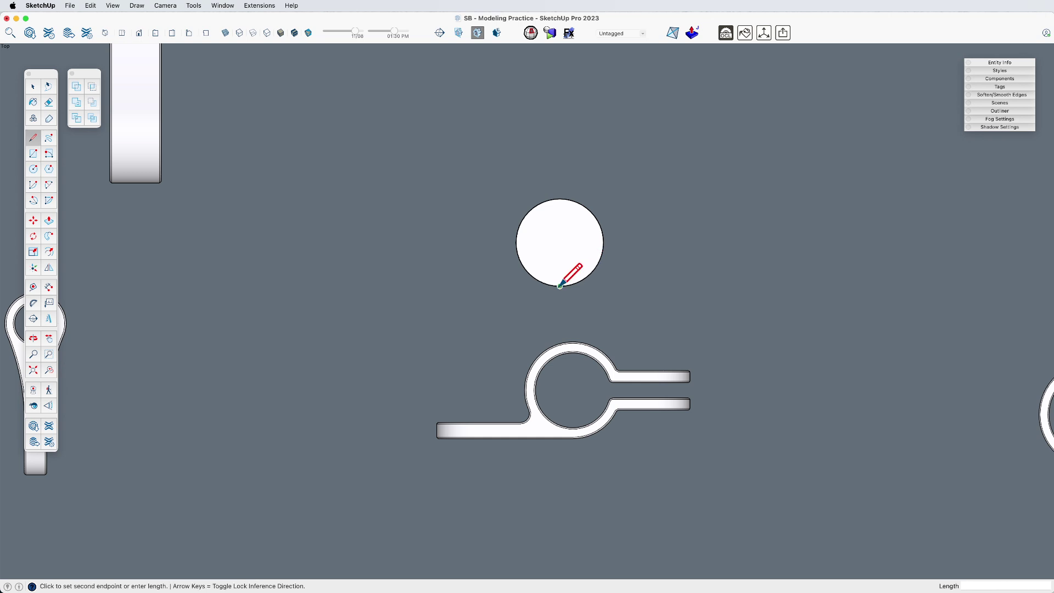
{"action": "left_click", "coordinate": [427, 285]}
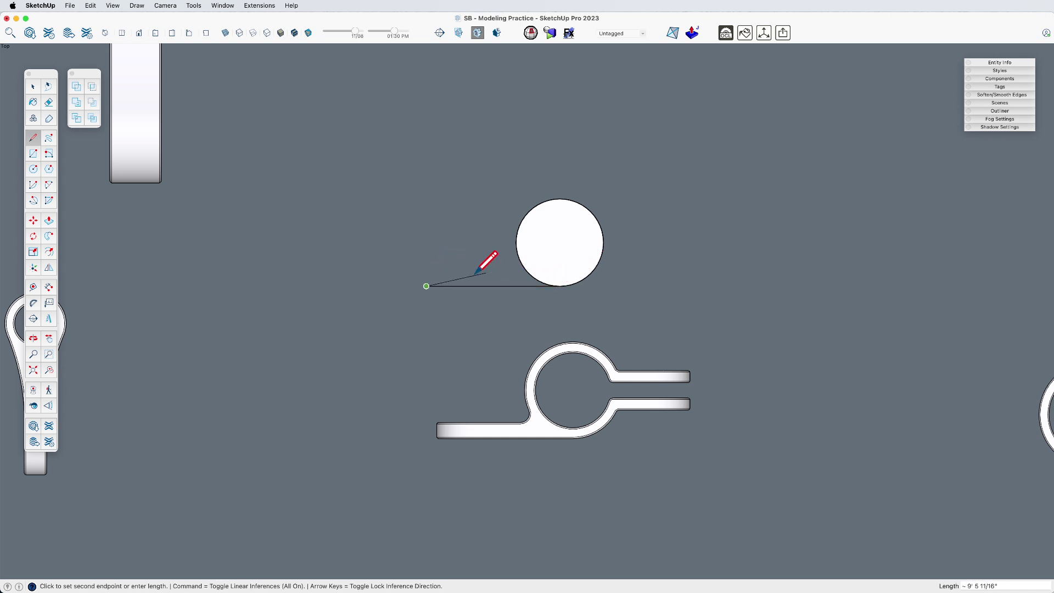
{"action": "key", "text": "Left"}
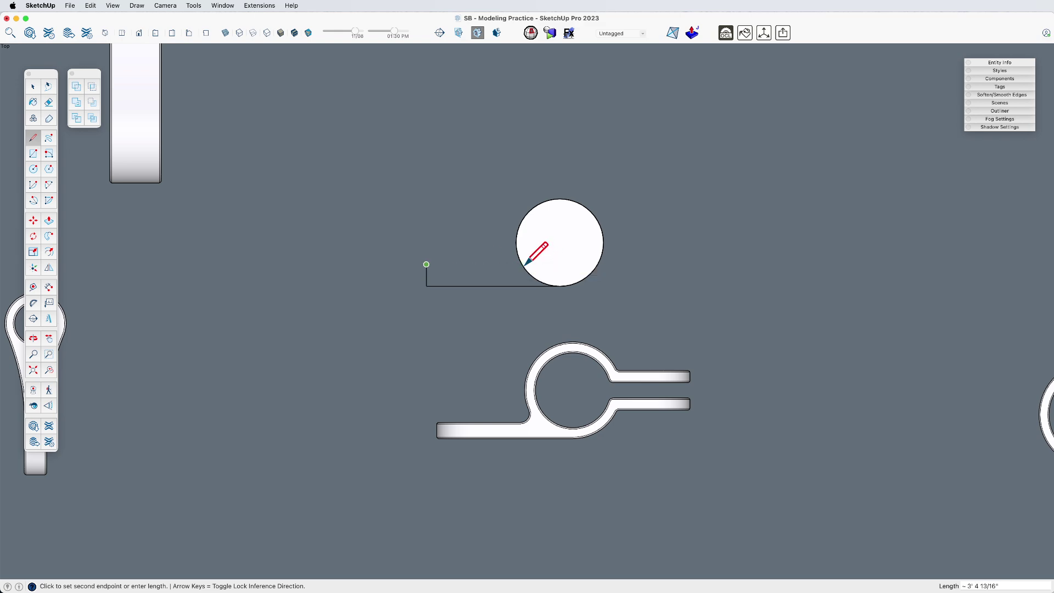
{"action": "left_click", "coordinate": [525, 265]}
{"action": "left_click", "coordinate": [521, 265]}
{"action": "scroll", "coordinate": [555, 254], "scroll_direction": "up", "scroll_amount": 8}
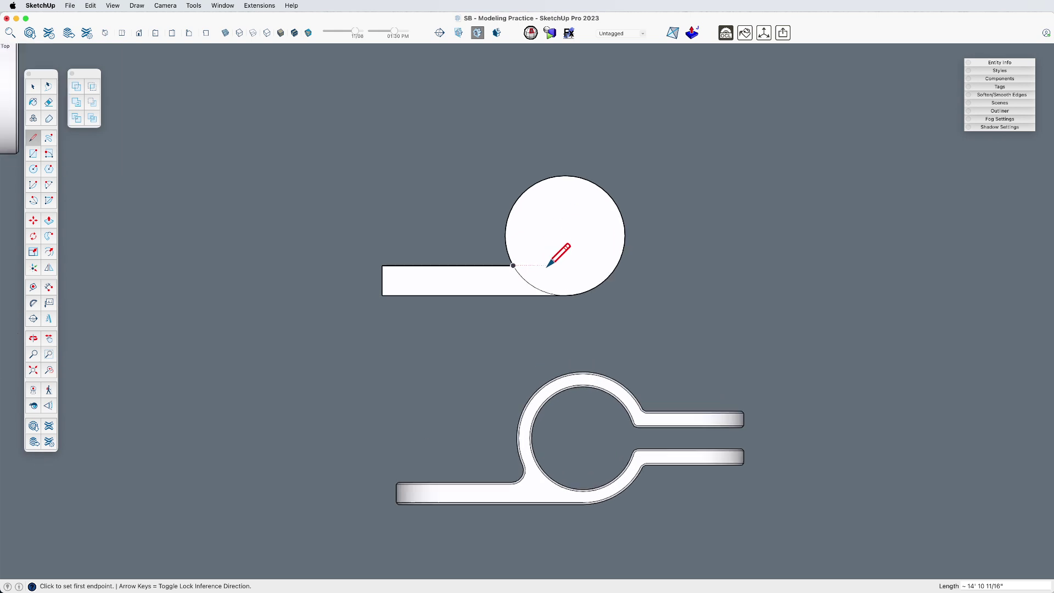
- Add a two-point arc fillet between circle and bar, erasing the leftover edge stub and inner arc
{"action": "key", "text": "a"}
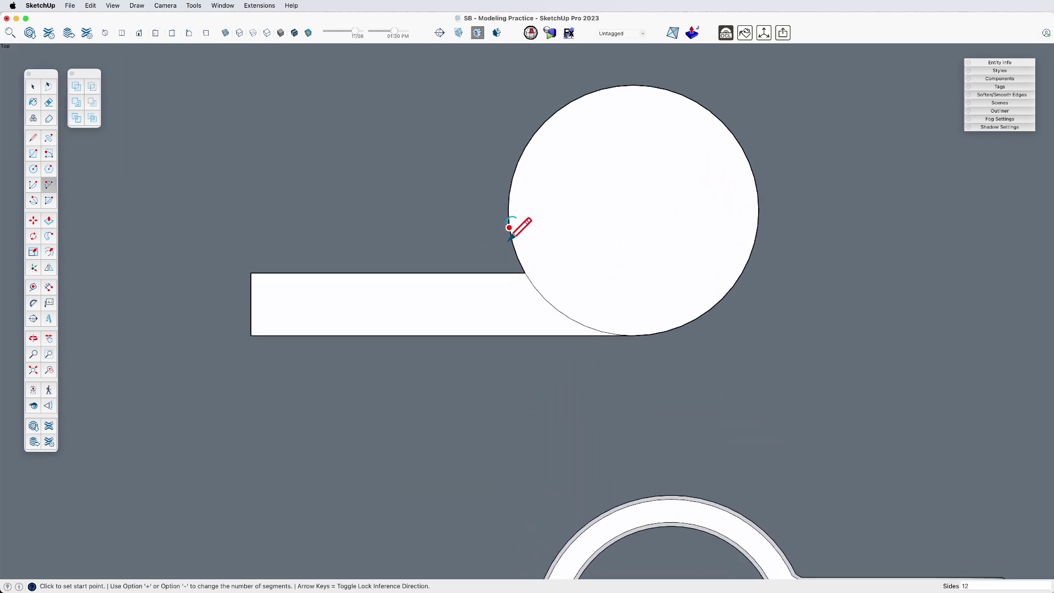
{"action": "left_click", "coordinate": [509, 226]}
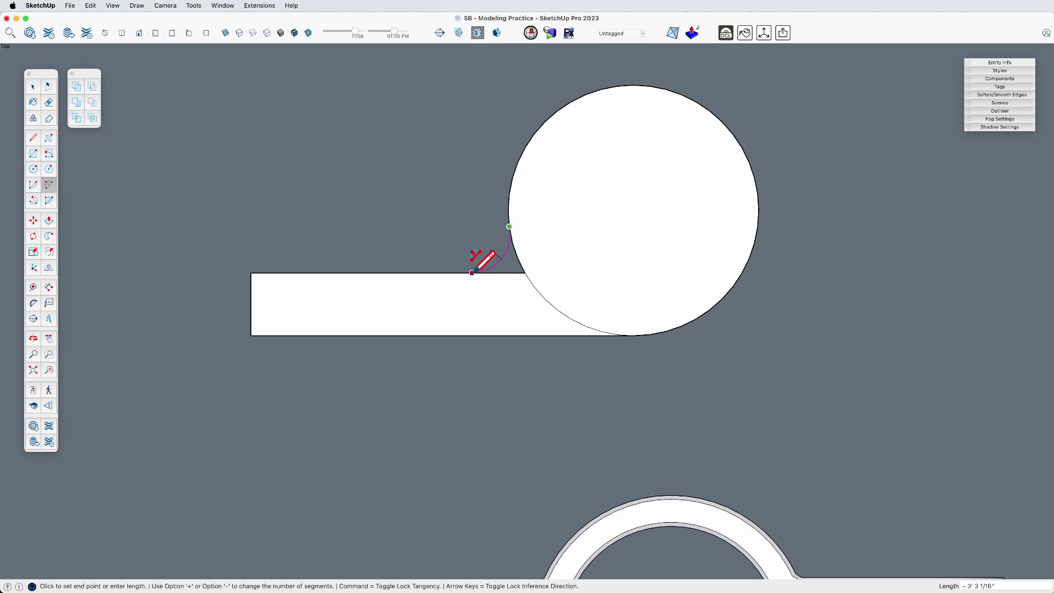
{"action": "left_click", "coordinate": [472, 272]}
{"action": "key", "text": "e"}
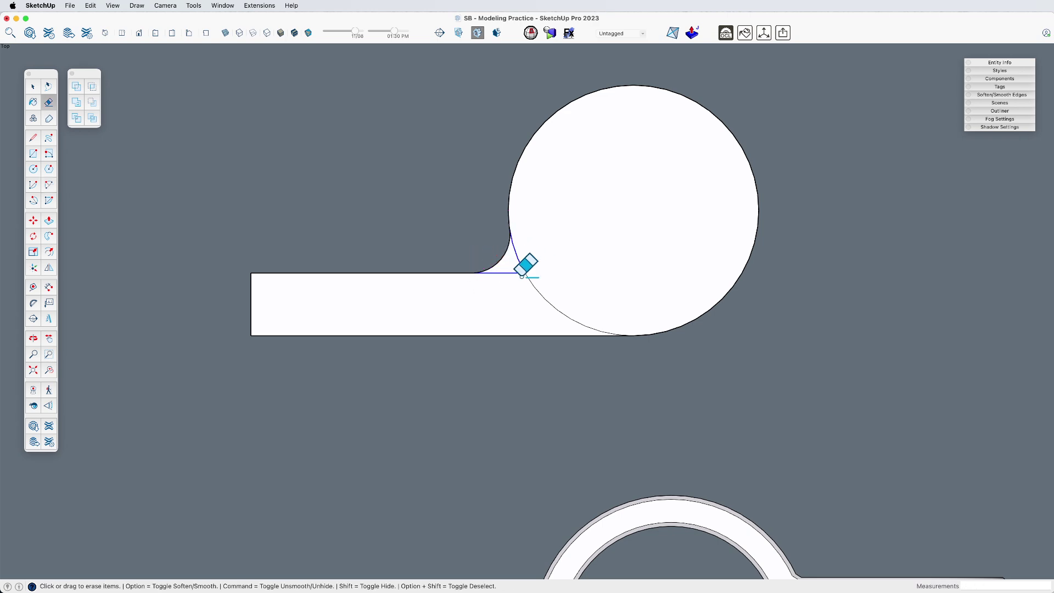
{"action": "left_click", "coordinate": [520, 273]}
{"action": "left_click", "coordinate": [533, 290]}
{"action": "scroll", "coordinate": [535, 327], "scroll_direction": "down", "scroll_amount": 3}
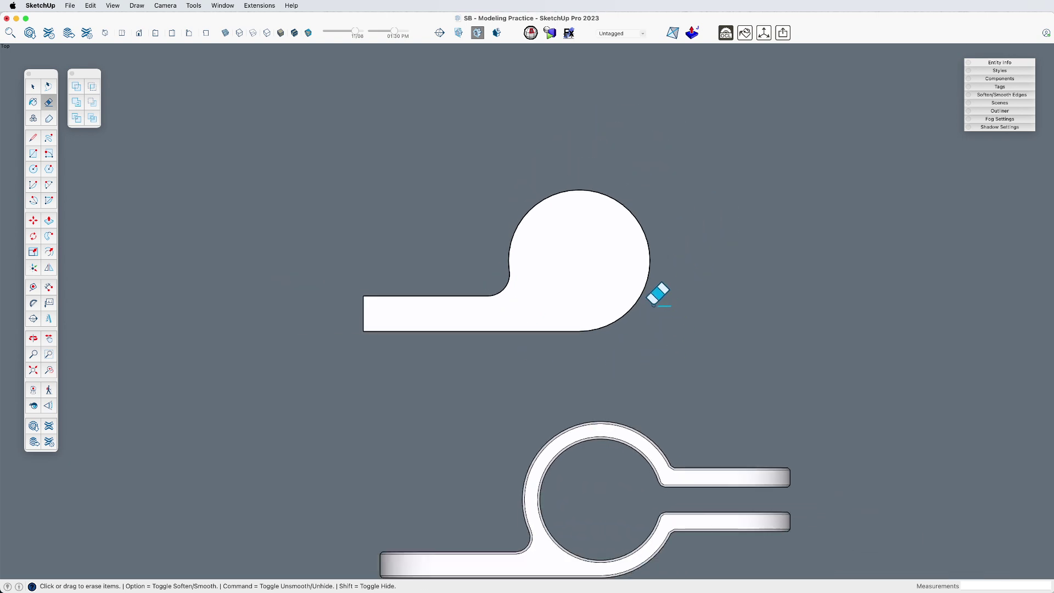
{"action": "key", "text": "l"}
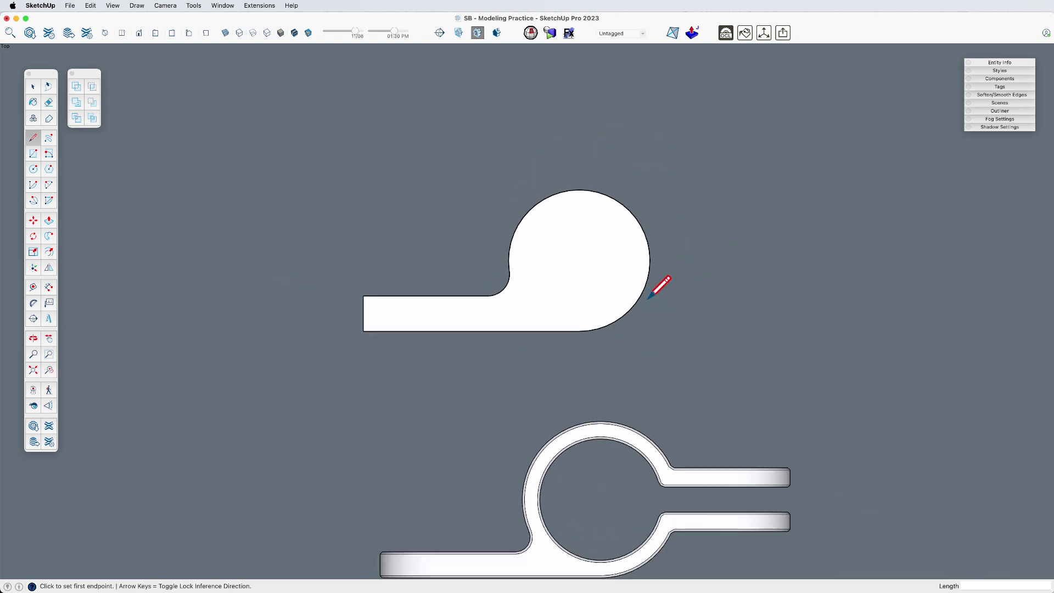
- Draw a prong rectangle from the circle's centre out past its right side
{"action": "left_click", "coordinate": [579, 260]}
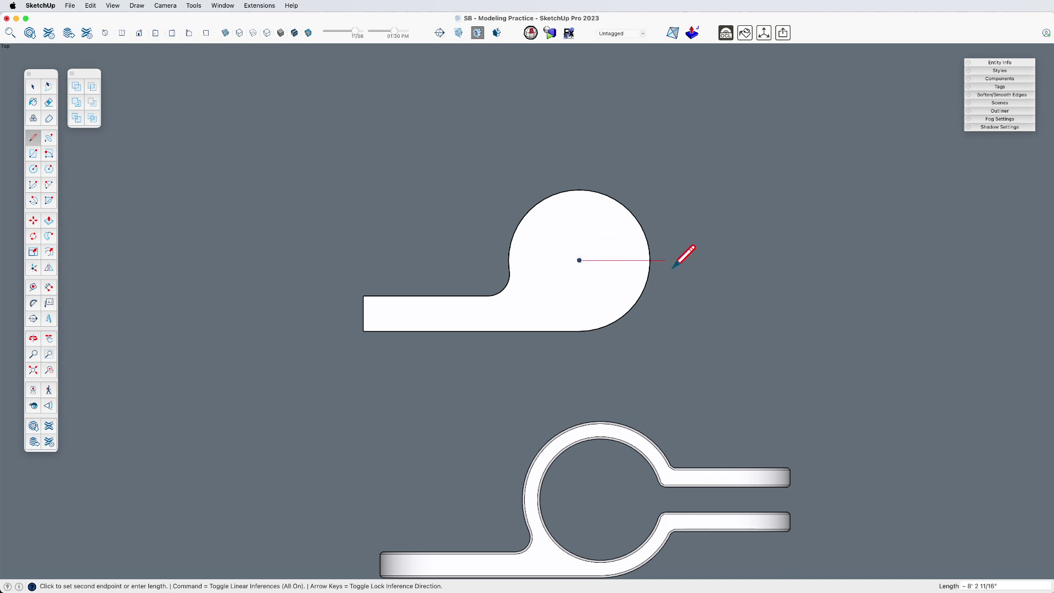
{"action": "left_click", "coordinate": [783, 262]}
{"action": "key", "text": "shift"}
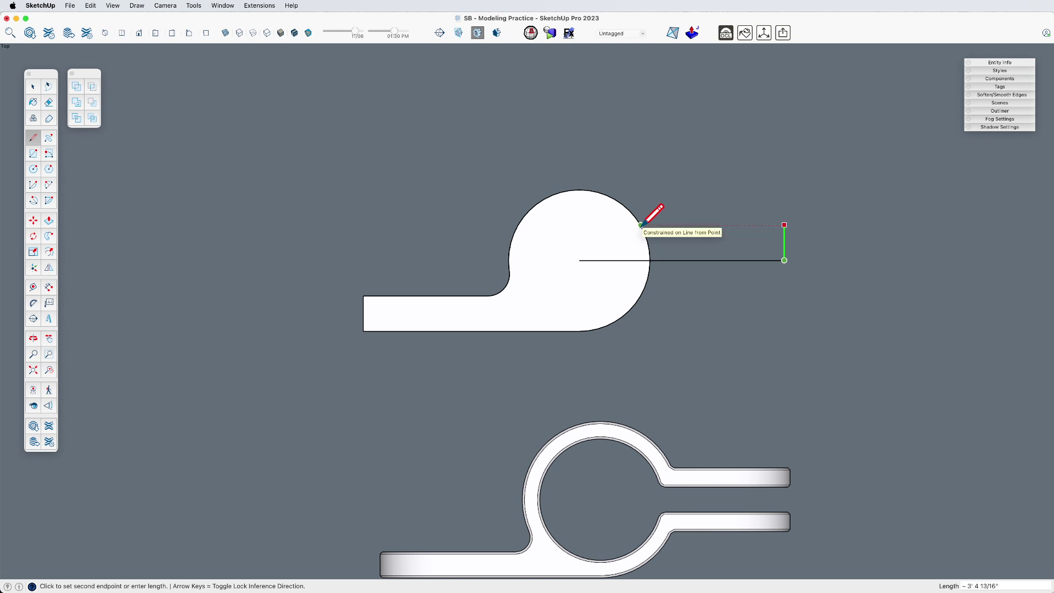
{"action": "left_click", "coordinate": [639, 232]}
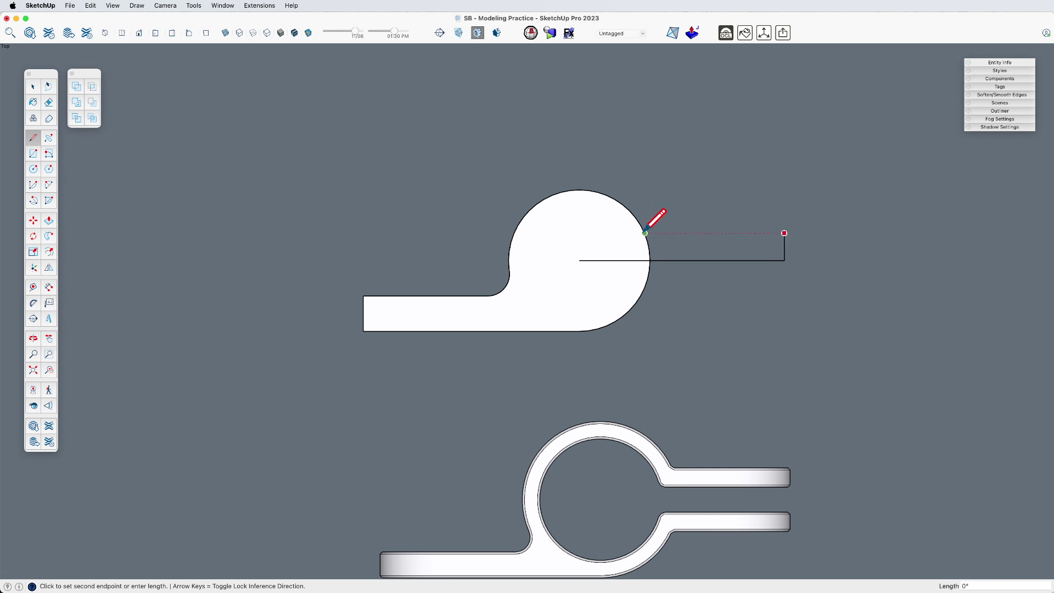
{"action": "left_click", "coordinate": [610, 233]}
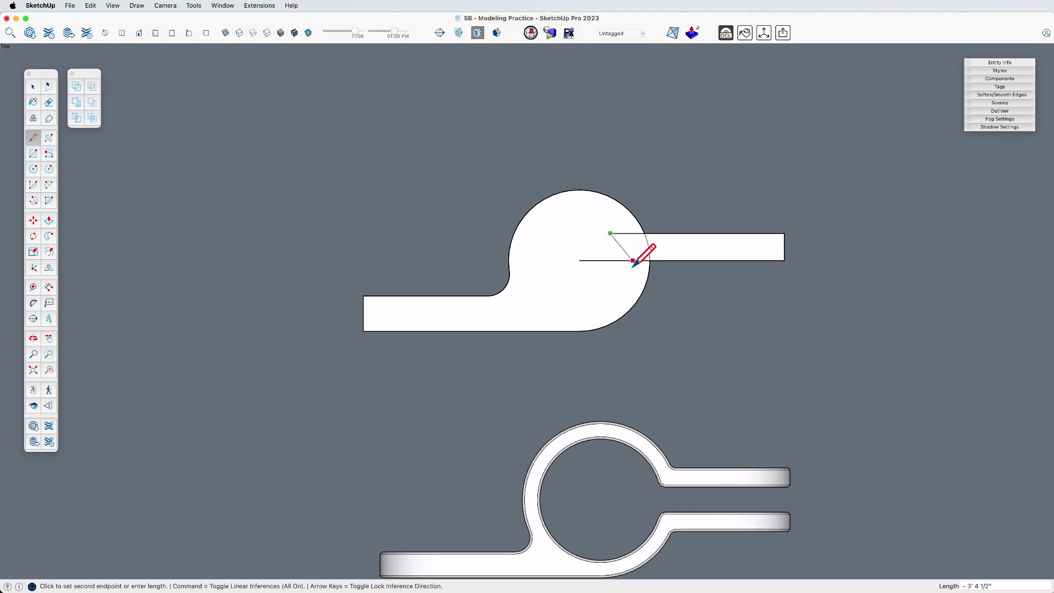
{"action": "key", "text": "space"}
- Mirror a copy of the prong below it and erase the stray edge inside the circle
{"action": "left_click", "coordinate": [704, 252]}
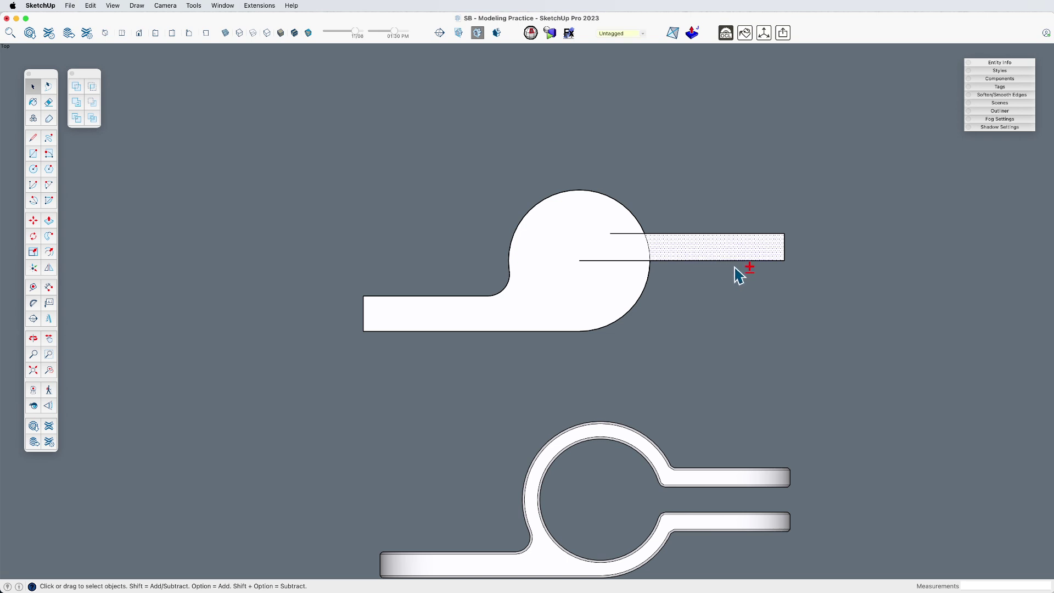
{"action": "key", "text": "shift+f"}
{"action": "key", "text": "alt"}
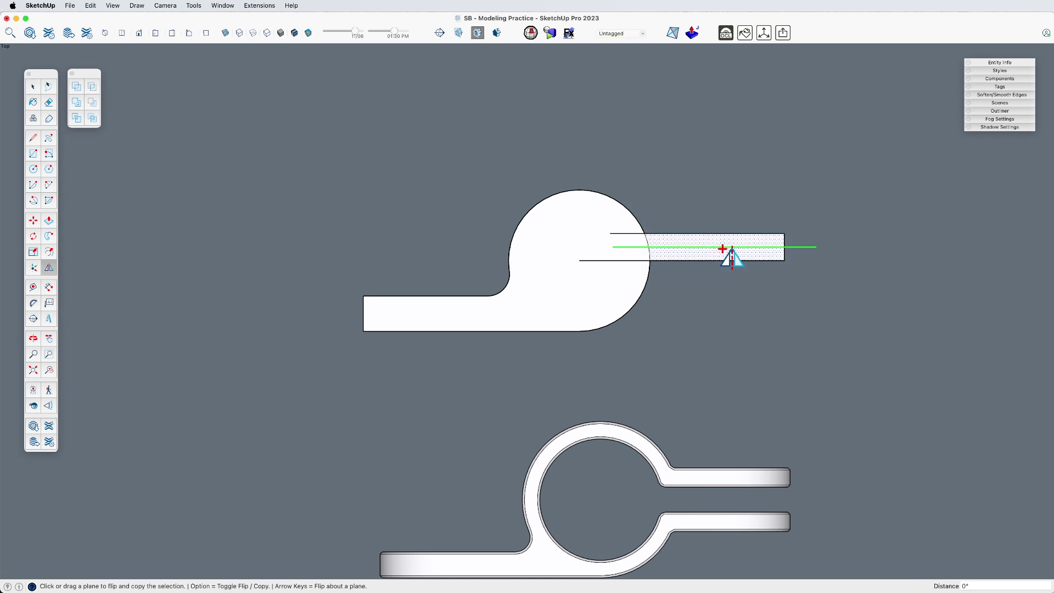
{"action": "left_click_drag", "start_coordinate": [731, 248], "coordinate": [724, 260]}
{"action": "key", "text": "e"}
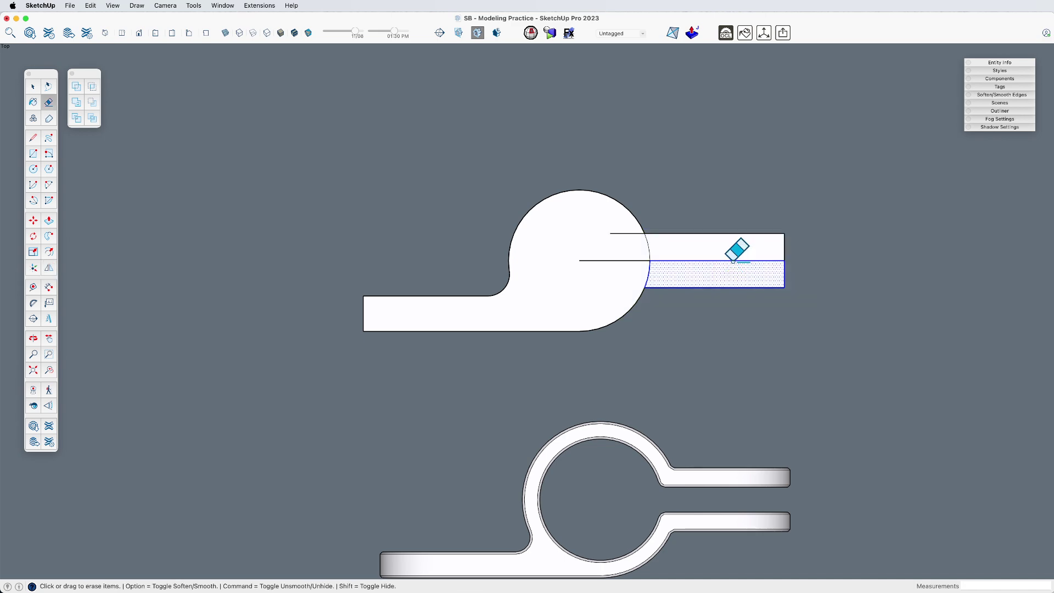
{"action": "left_click", "coordinate": [623, 233]}
- Split off a thin strip, flip it between the prongs and delete it to open the gap
{"action": "key", "text": "l"}
{"action": "scroll", "coordinate": [785, 251], "scroll_direction": "up", "scroll_amount": 4}
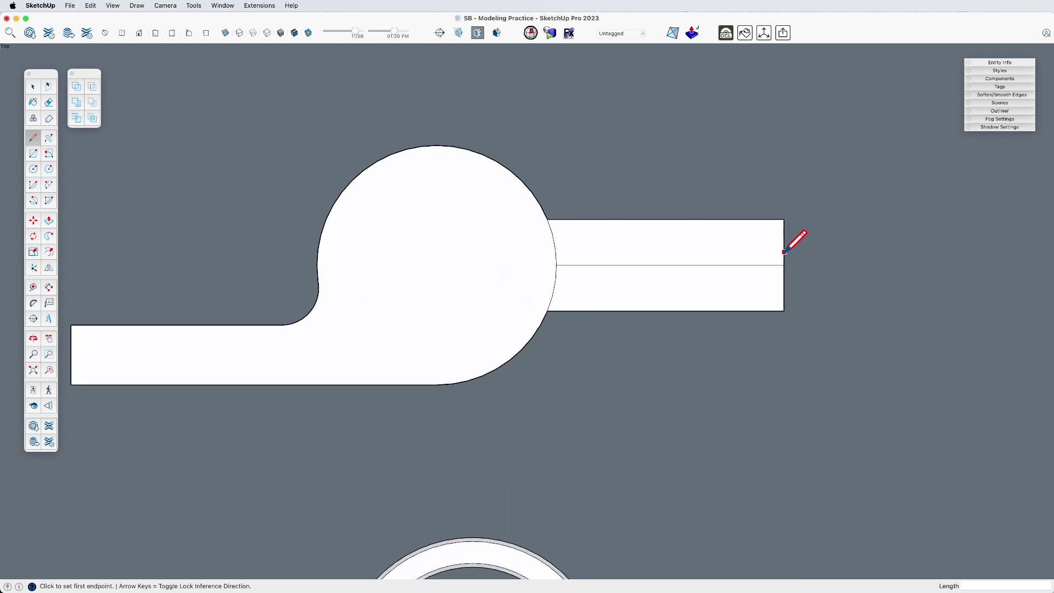
{"action": "left_click", "coordinate": [783, 251]}
{"action": "left_click", "coordinate": [482, 251]}
{"action": "key", "text": "space"}
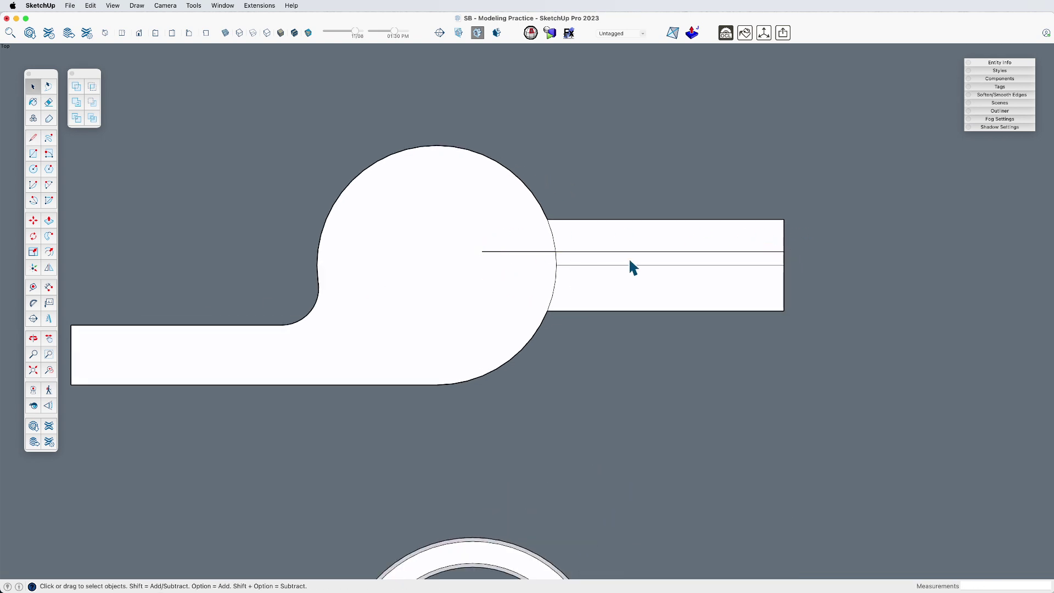
{"action": "left_click", "coordinate": [645, 259]}
{"action": "key", "text": "shift+f"}
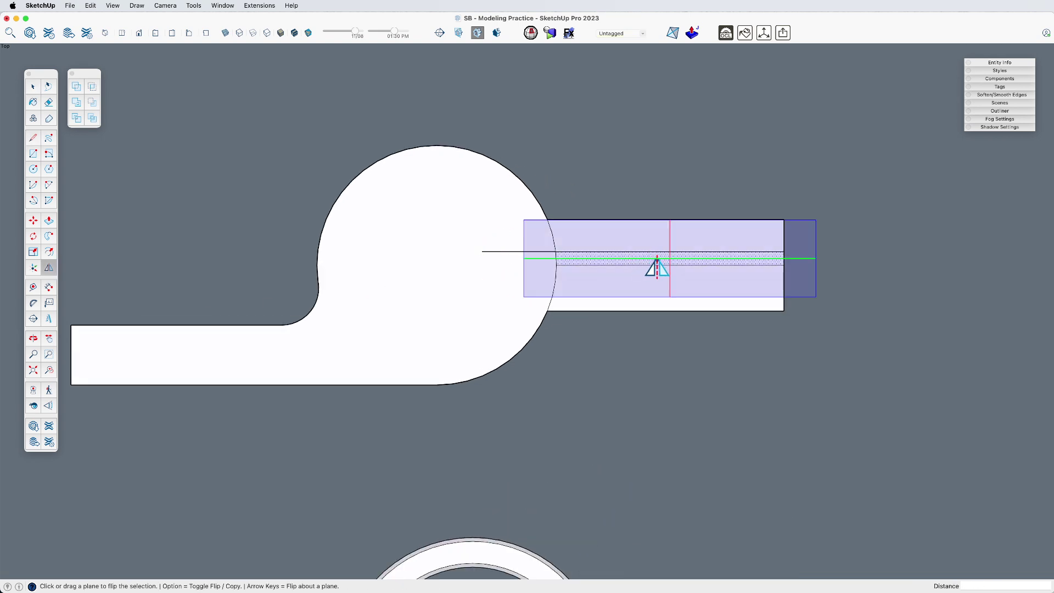
{"action": "left_click", "coordinate": [656, 264]}
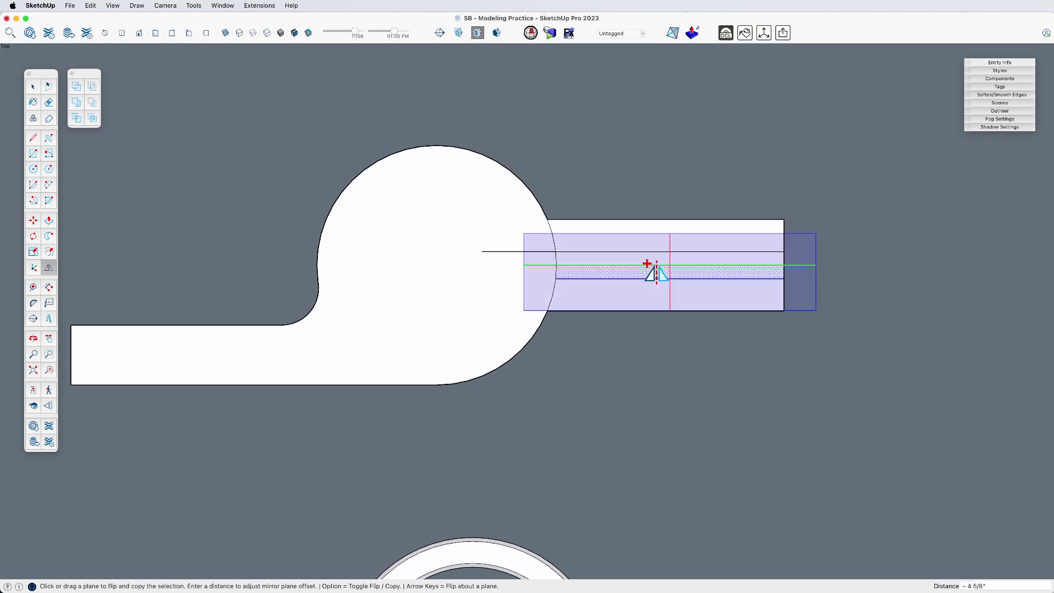
{"action": "key", "text": "e"}
{"action": "key", "text": "Delete"}
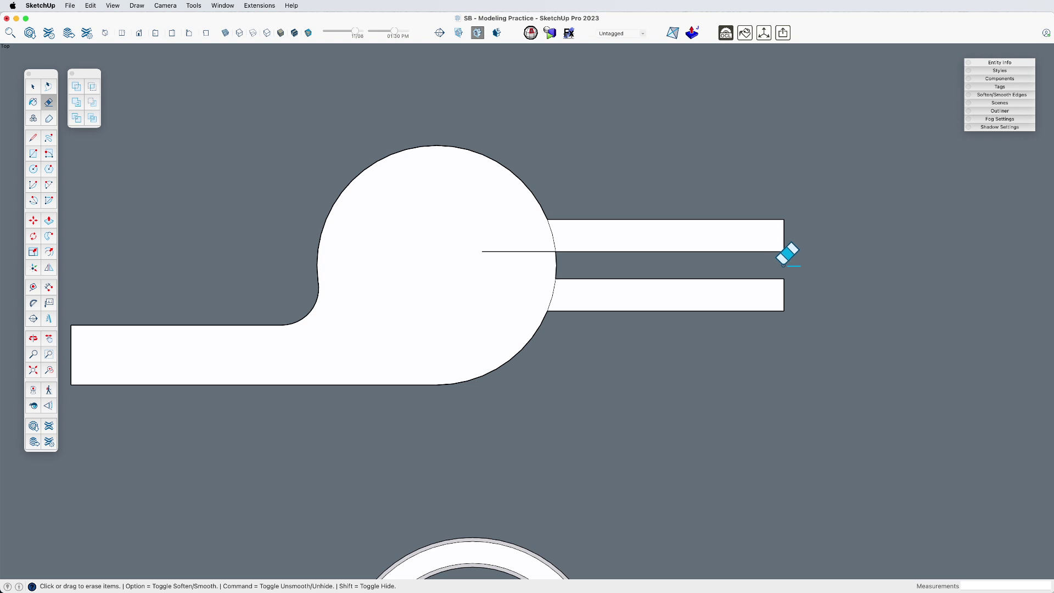
{"action": "scroll", "coordinate": [768, 253], "scroll_direction": "down", "scroll_amount": 4}
{"action": "left_click", "coordinate": [592, 256]}
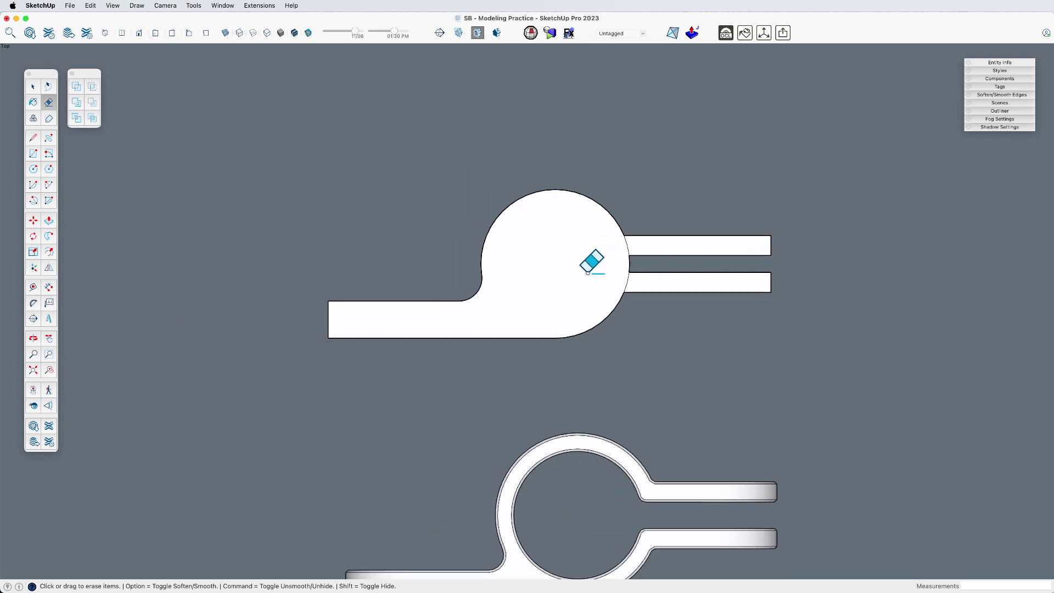
- Draw the inner circle for the central hole at the hub's centre
{"action": "key", "text": "c"}
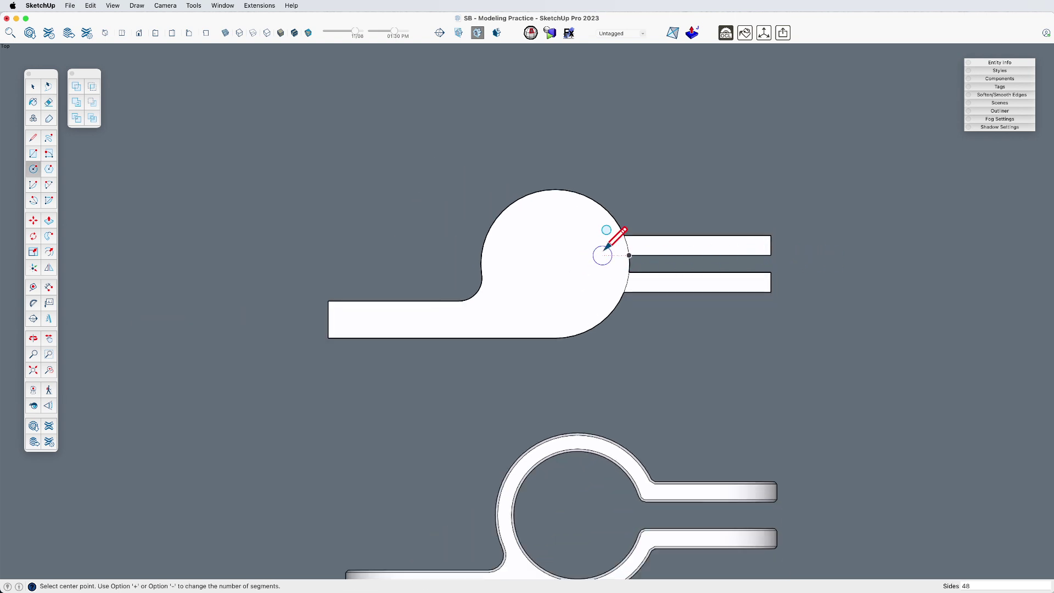
{"action": "left_click", "coordinate": [555, 264]}
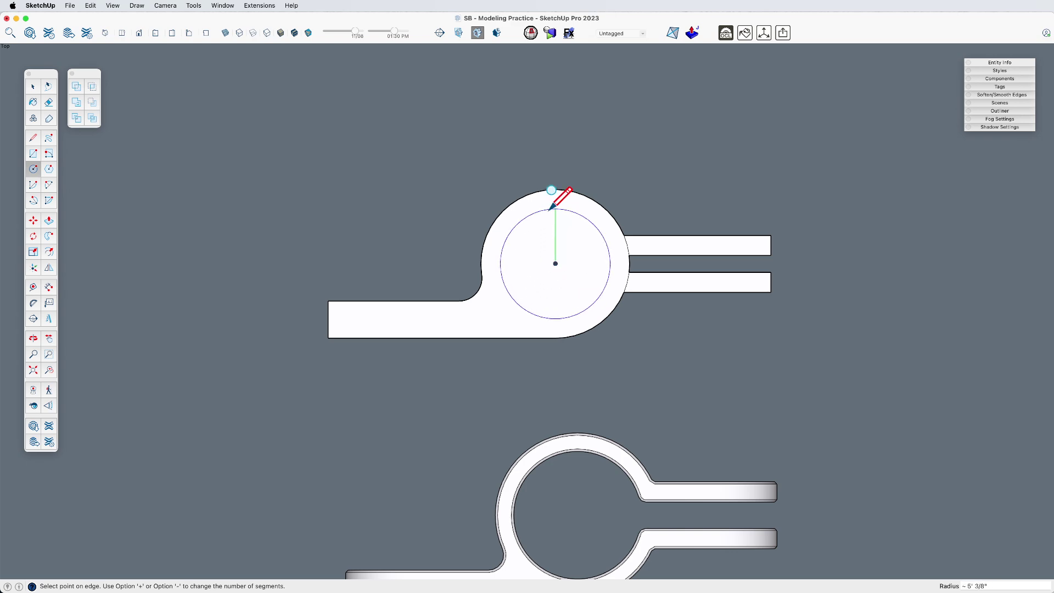
{"action": "left_click", "coordinate": [551, 207]}
- Draw a line rectangle across the ring wall from the slot into the centre hole
{"action": "key", "text": "l"}
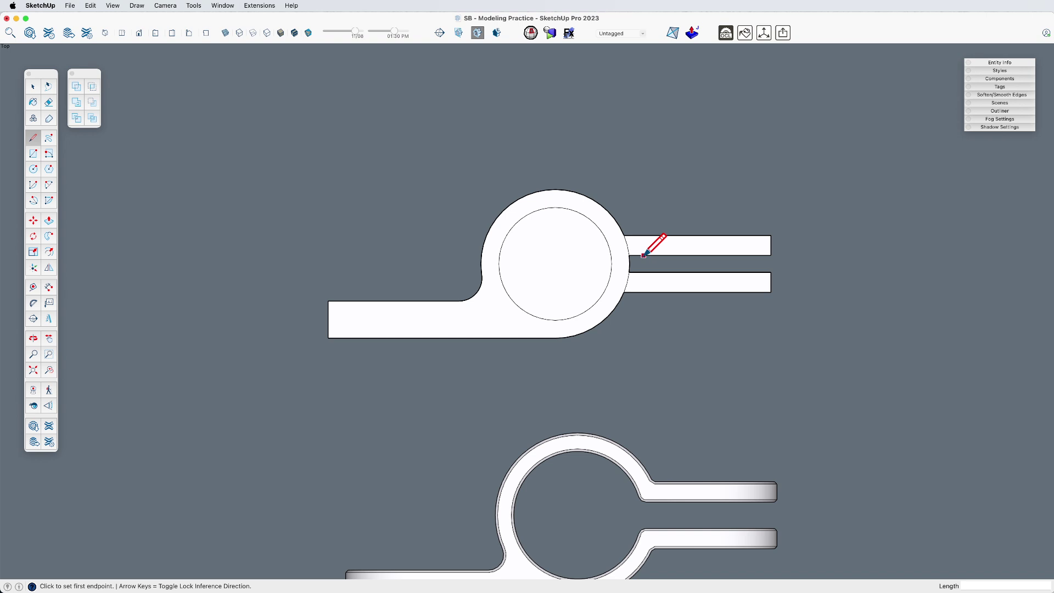
{"action": "scroll", "coordinate": [638, 255], "scroll_direction": "up", "scroll_amount": 2}
{"action": "scroll", "coordinate": [625, 255], "scroll_direction": "up", "scroll_amount": 3}
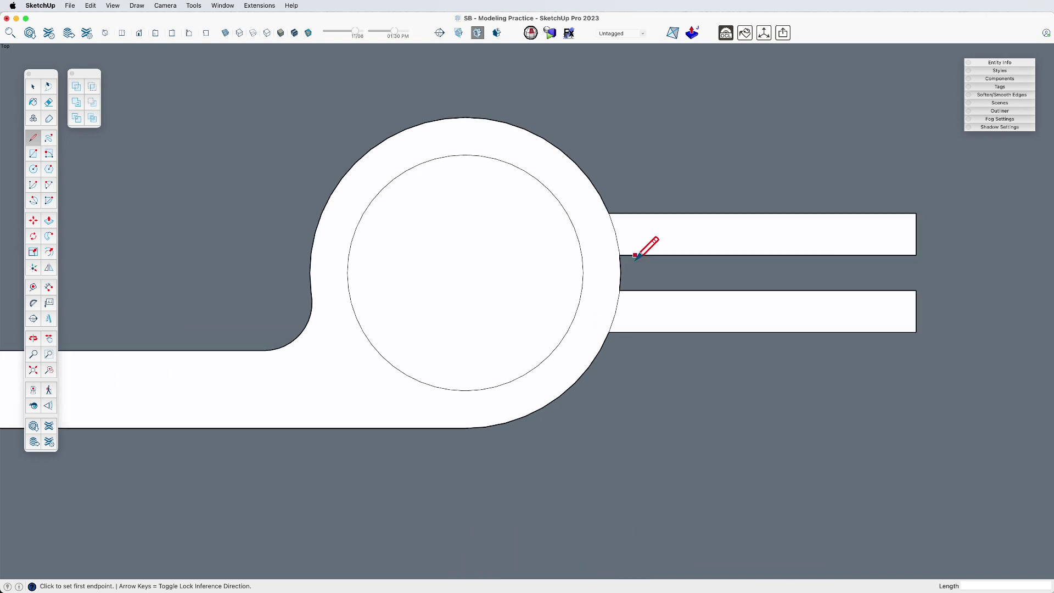
{"action": "scroll", "coordinate": [622, 253], "scroll_direction": "up", "scroll_amount": 2}
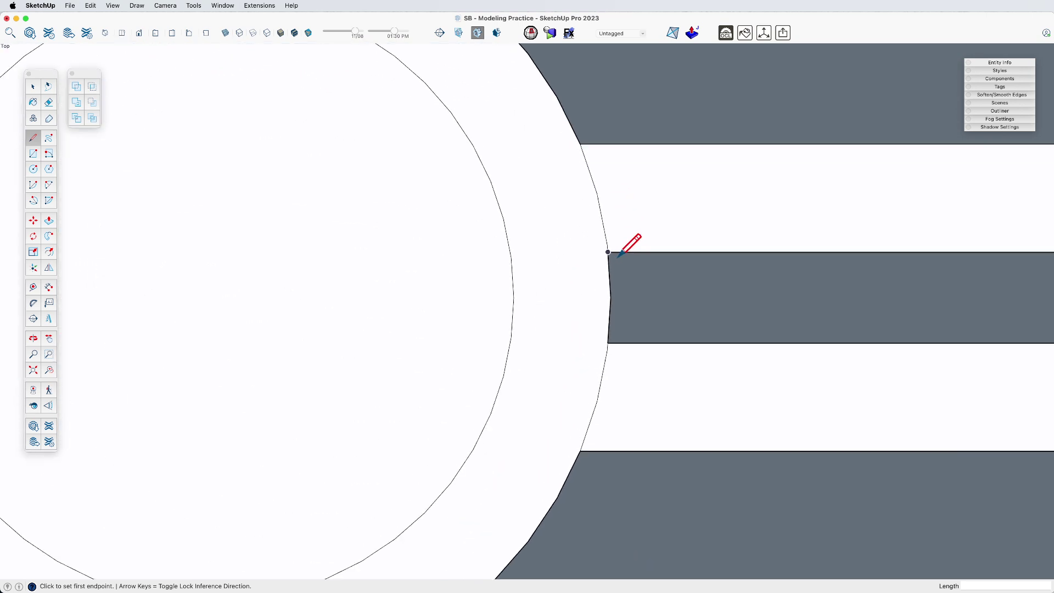
{"action": "scroll", "coordinate": [608, 251], "scroll_direction": "up", "scroll_amount": 3}
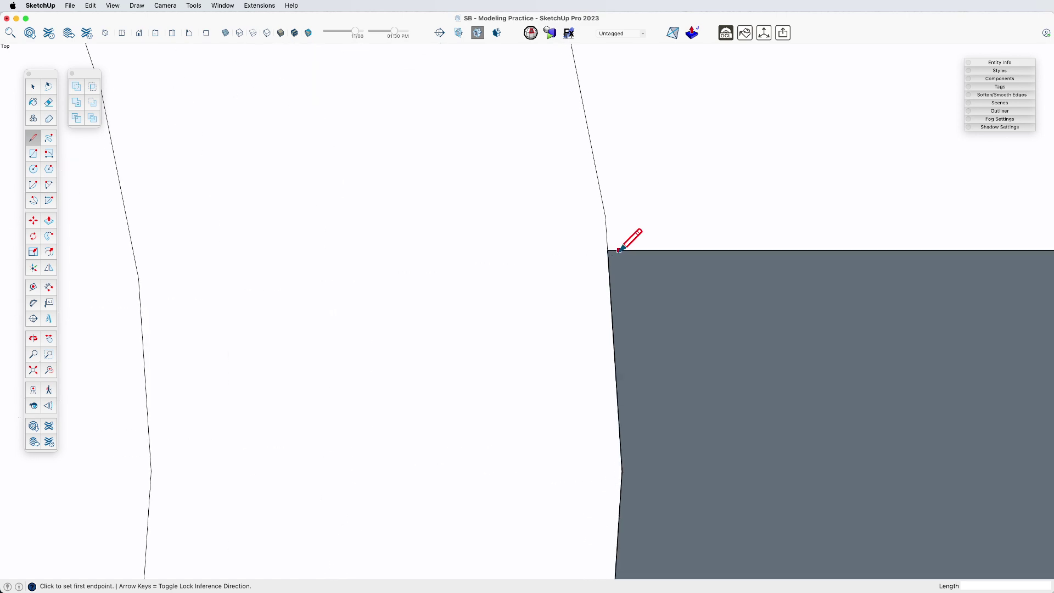
{"action": "left_click", "coordinate": [609, 250]}
{"action": "scroll", "coordinate": [735, 250], "scroll_direction": "down", "scroll_amount": 1}
{"action": "scroll", "coordinate": [736, 250], "scroll_direction": "down", "scroll_amount": 2}
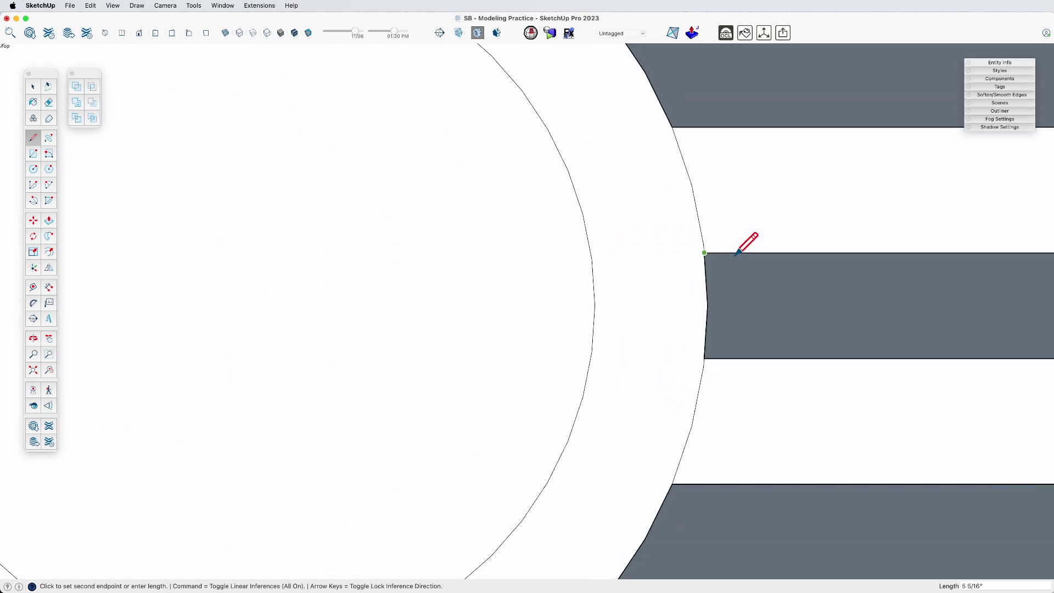
{"action": "left_click", "coordinate": [486, 253]}
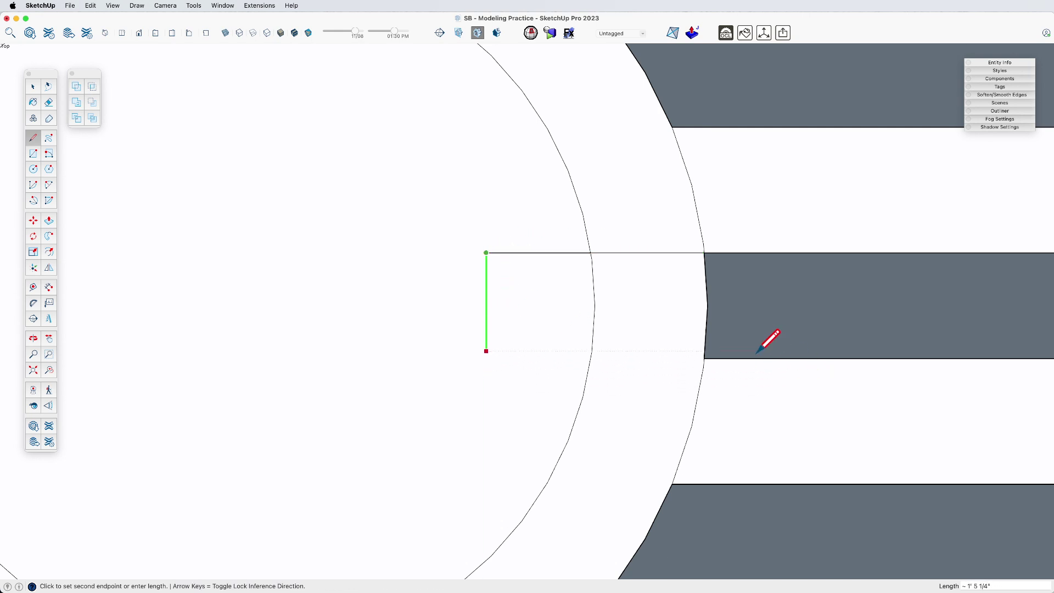
{"action": "left_click", "coordinate": [731, 358]}
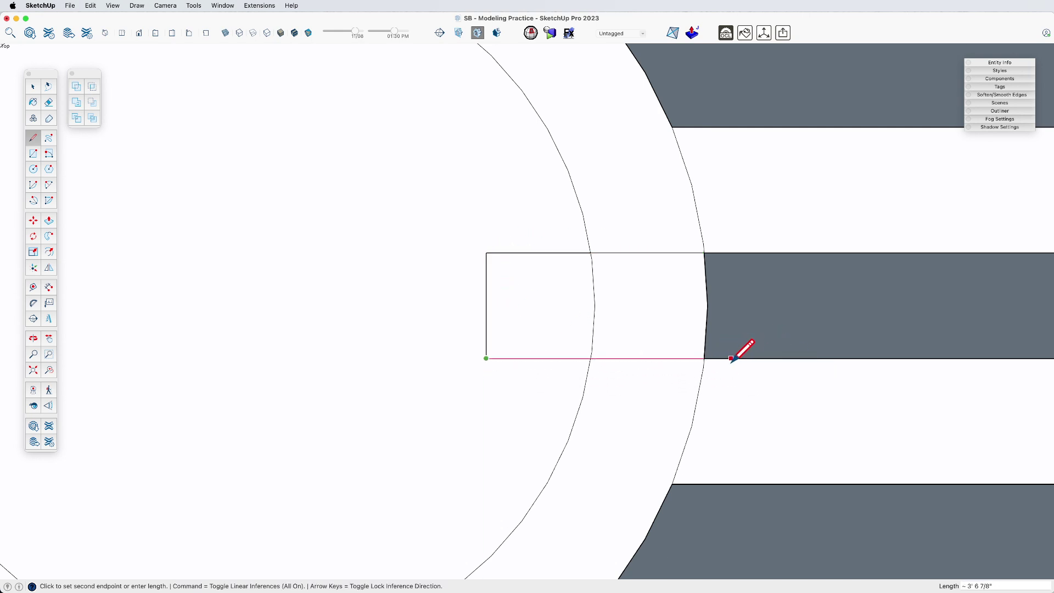
{"action": "left_click", "coordinate": [708, 358]}
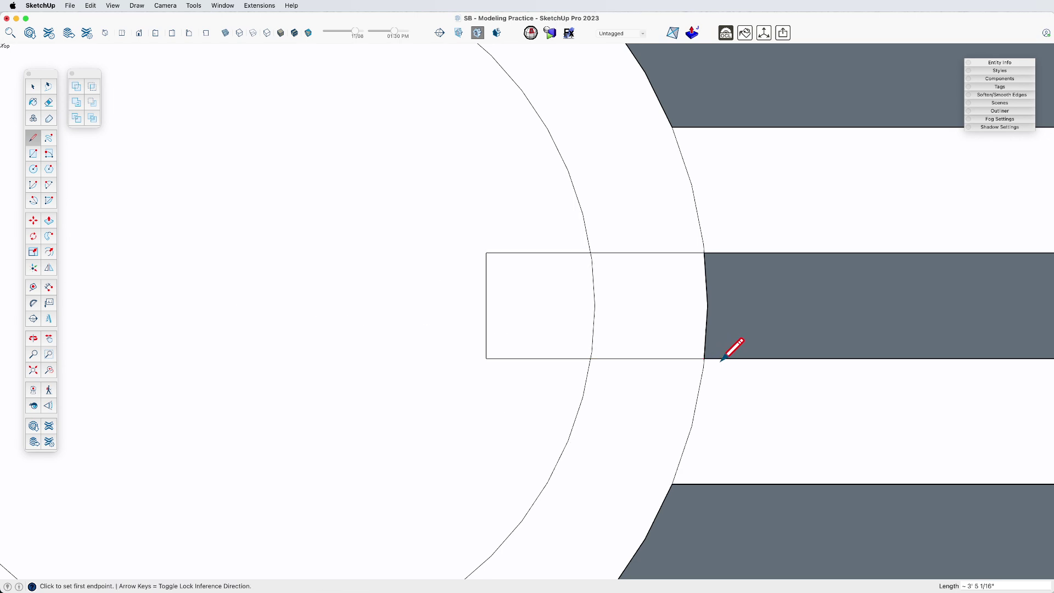
{"action": "scroll", "coordinate": [730, 340], "scroll_direction": "down", "scroll_amount": 3}
- Erase the leftover edges inside the centre hole so the slot opens into it
{"action": "key", "text": "e"}
{"action": "mouse_move", "coordinate": [616, 328]}
{"action": "left_mouse_down"}
{"action": "mouse_move", "coordinate": [585, 327]}
{"action": "mouse_move", "coordinate": [607, 360]}
{"action": "left_mouse_up"}
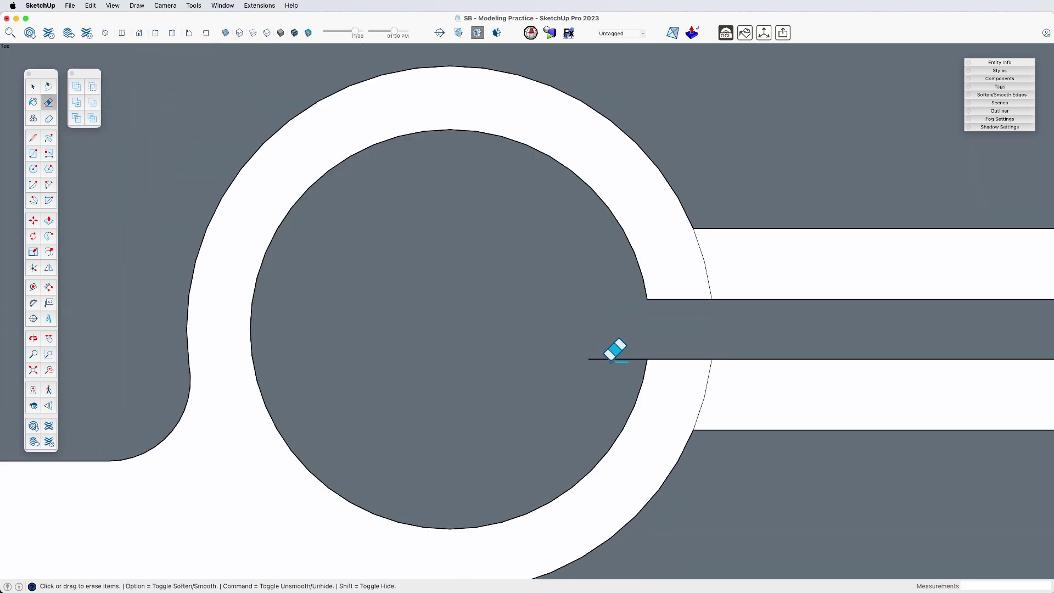
{"action": "scroll", "coordinate": [607, 359], "scroll_direction": "down", "scroll_amount": 1}
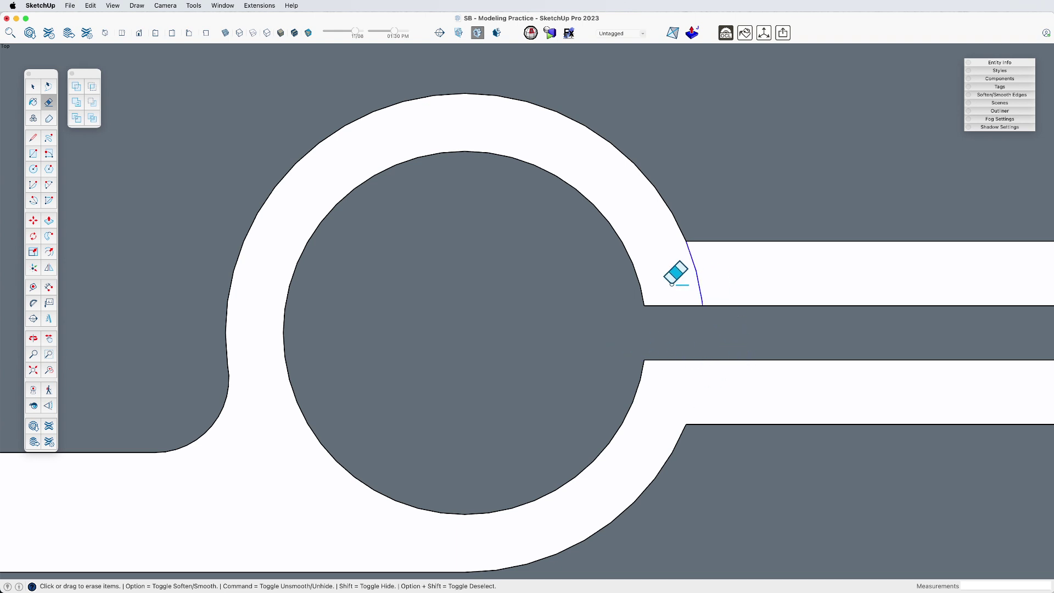
{"action": "scroll", "coordinate": [636, 326], "scroll_direction": "down", "scroll_amount": 3}
{"action": "scroll", "coordinate": [626, 329], "scroll_direction": "down", "scroll_amount": 5}
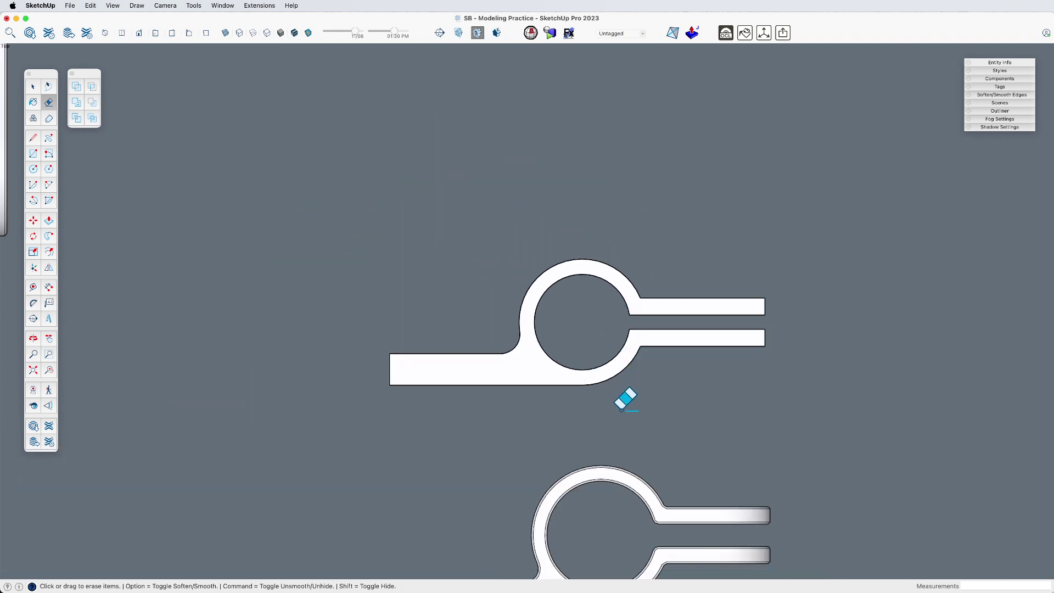
{"action": "middle_click_drag", "start_coordinate": [626, 400], "coordinate": [531, 322]}
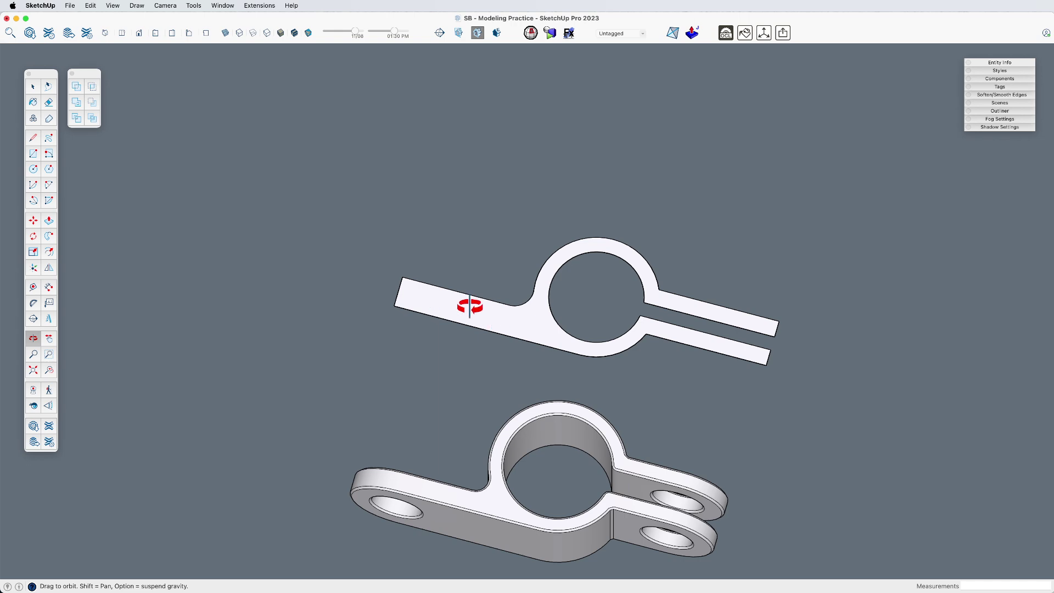
- Undo the accidental Push/Pull started on the flat profile face
{"action": "key", "text": "p"}
{"action": "left_click", "coordinate": [617, 352]}
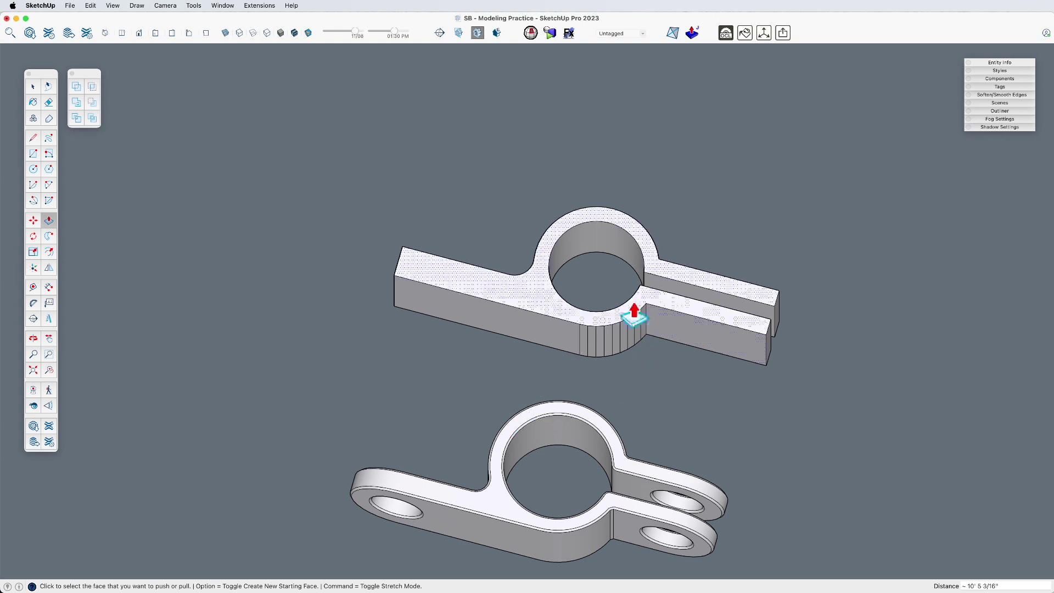
{"action": "key", "text": "super+z"}
- Select the split-ring profile and push it up into a thick clamp block
{"action": "key", "text": "space"}
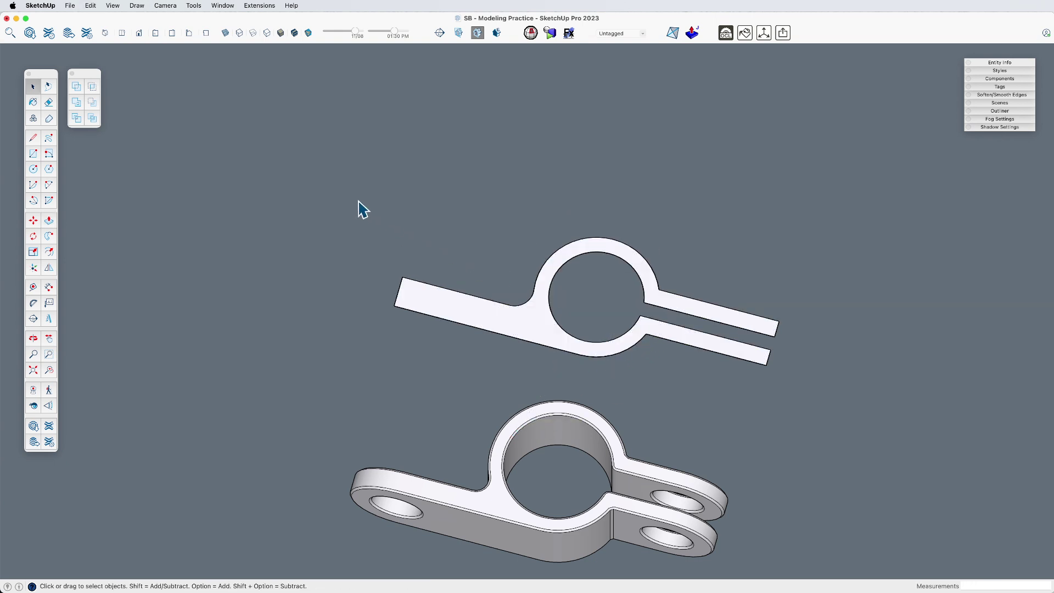
{"action": "left_click_drag", "start_coordinate": [348, 196], "coordinate": [859, 401]}
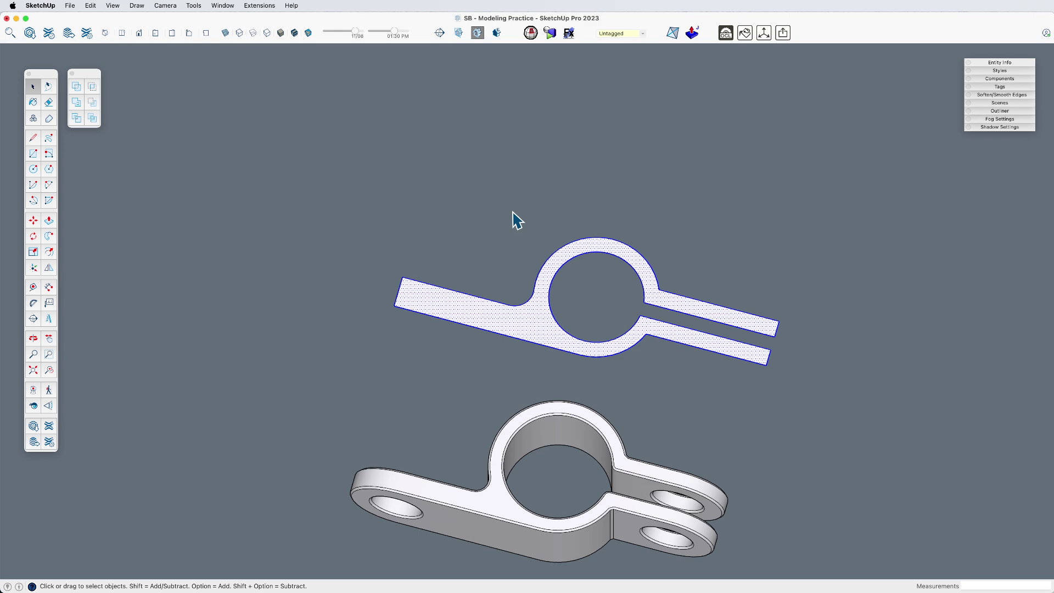
{"action": "left_click_drag", "start_coordinate": [512, 212], "coordinate": [702, 394]}
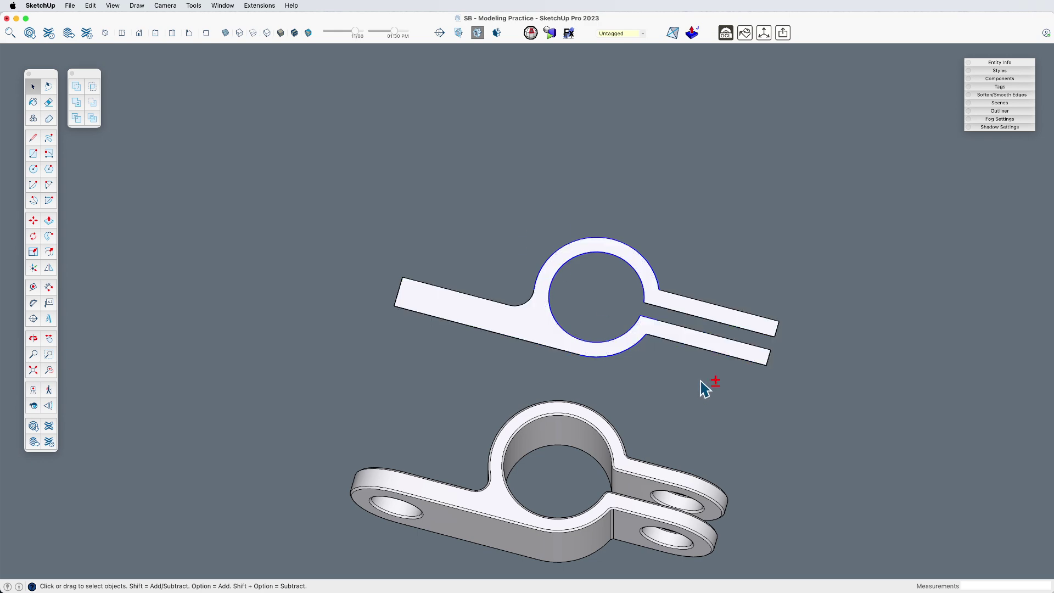
{"action": "key", "text": "p"}
{"action": "left_click", "coordinate": [529, 336]}
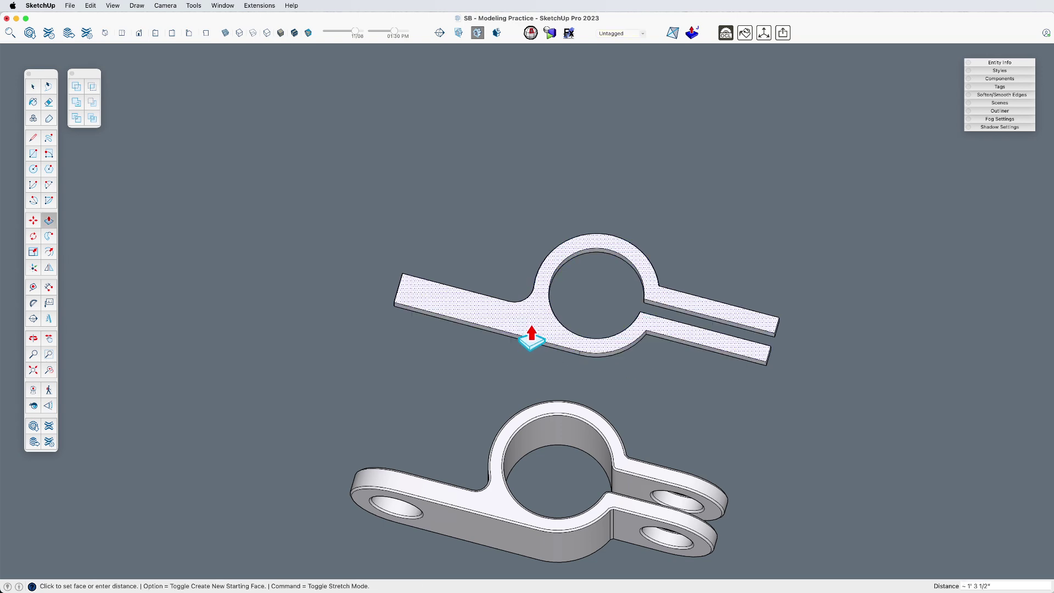
{"action": "left_click", "coordinate": [514, 430]}
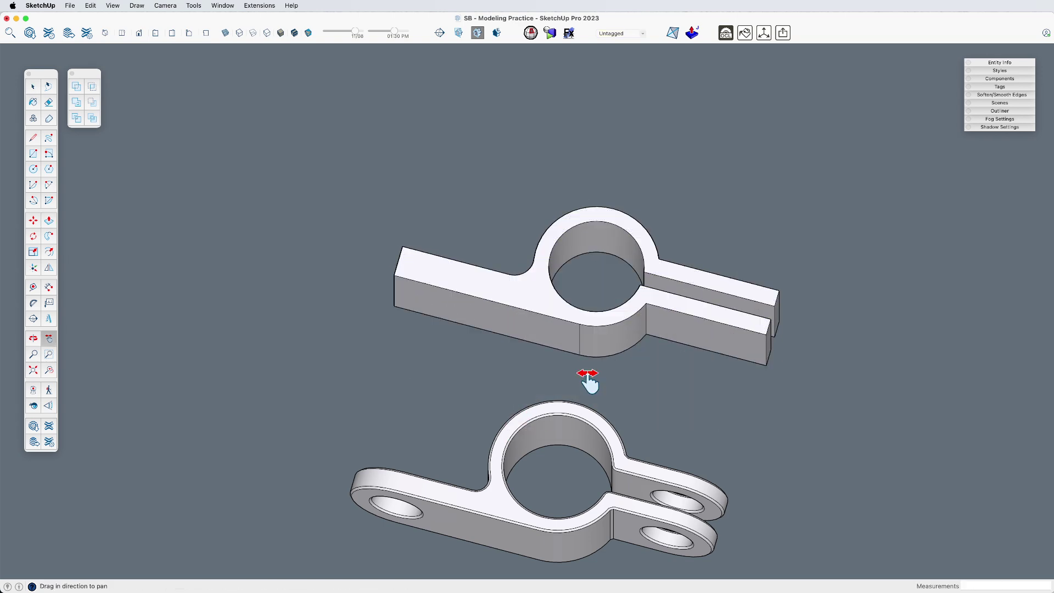
{"action": "middle_click_drag", "start_coordinate": [588, 377], "coordinate": [590, 231]}
- Round the left arm end with a 2 Point Arc and push away the corner
{"action": "key", "text": "a"}
{"action": "scroll", "coordinate": [522, 331], "scroll_direction": "up", "scroll_amount": 3}
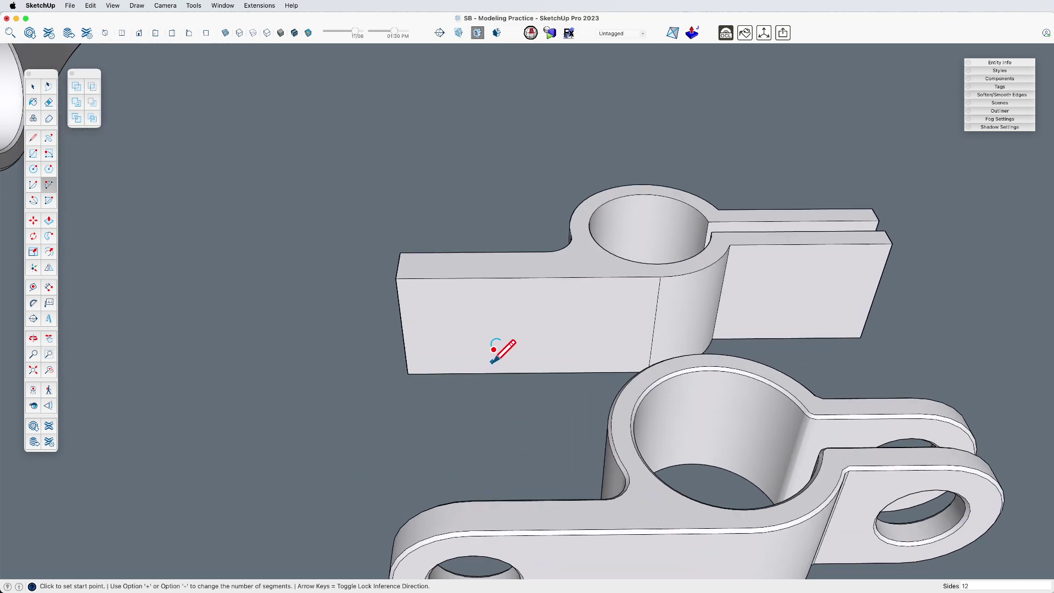
{"action": "left_click", "coordinate": [490, 372]}
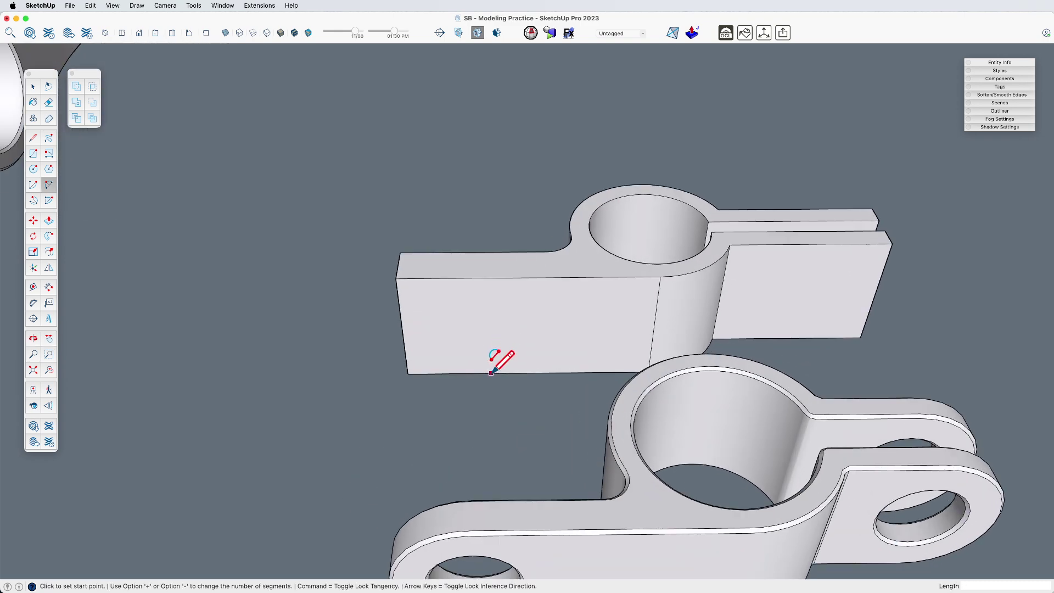
{"action": "left_click", "coordinate": [487, 278]}
{"action": "left_click", "coordinate": [429, 327]}
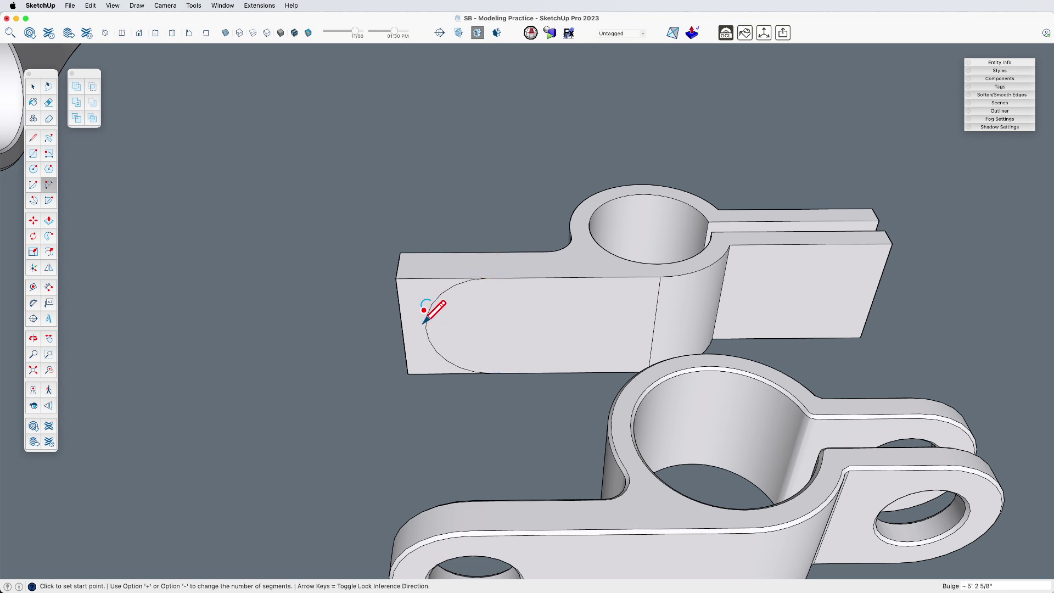
{"action": "key", "text": "p"}
{"action": "left_click", "coordinate": [423, 307]}
{"action": "left_click", "coordinate": [536, 296]}
- Round the prong ends with an arc and push away their square corners
{"action": "middle_click_drag", "start_coordinate": [537, 296], "coordinate": [513, 366]}
{"action": "key", "text": "a"}
{"action": "left_click", "coordinate": [513, 367]}
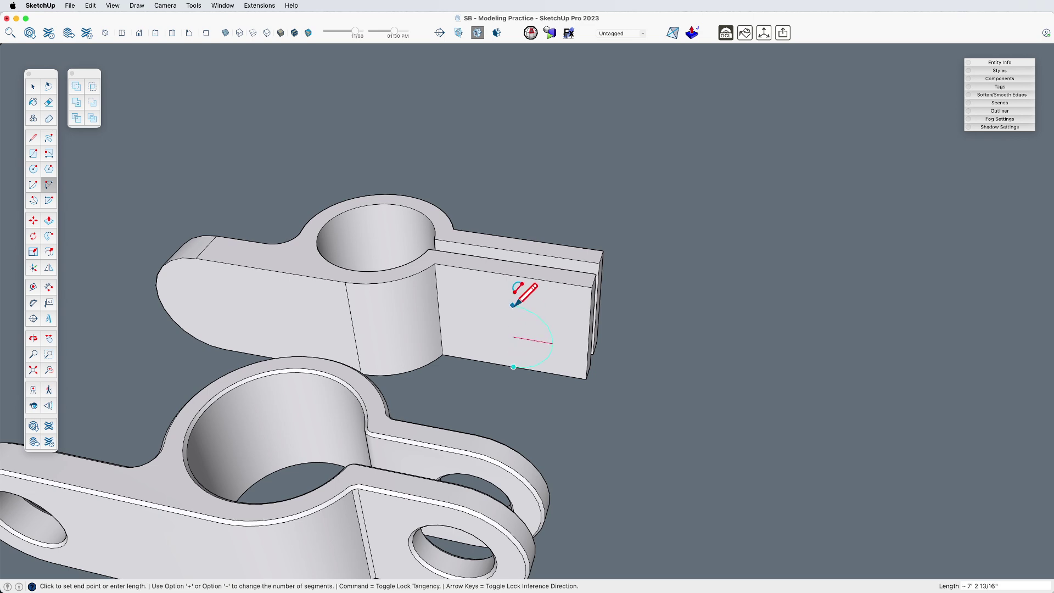
{"action": "left_click", "coordinate": [512, 274]}
{"action": "left_click", "coordinate": [575, 295]}
{"action": "scroll", "coordinate": [577, 294], "scroll_direction": "up", "scroll_amount": 3}
{"action": "key", "text": "m"}
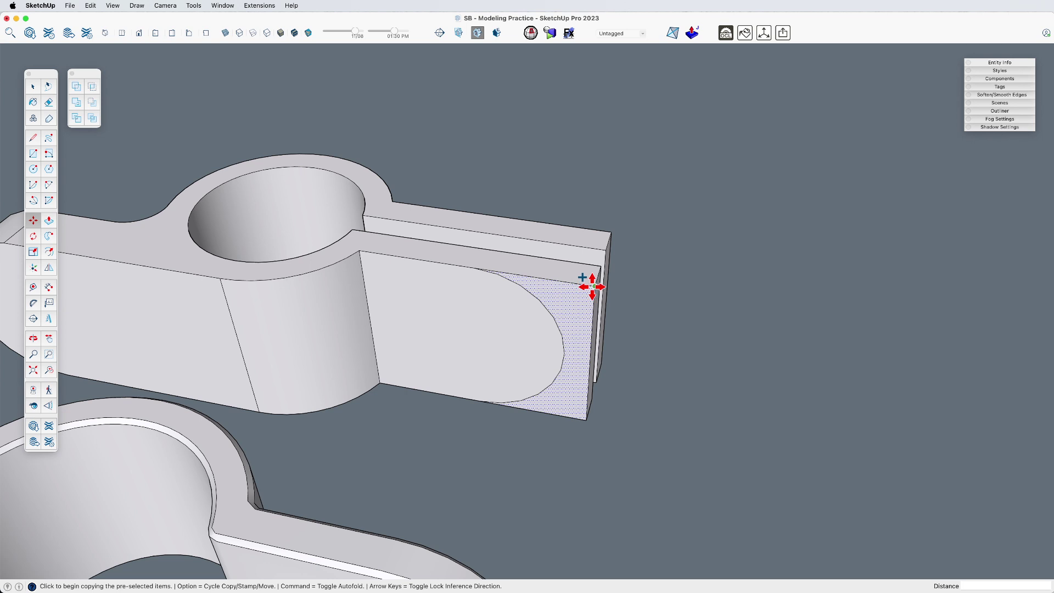
{"action": "key", "text": "p"}
{"action": "left_click", "coordinate": [591, 266]}
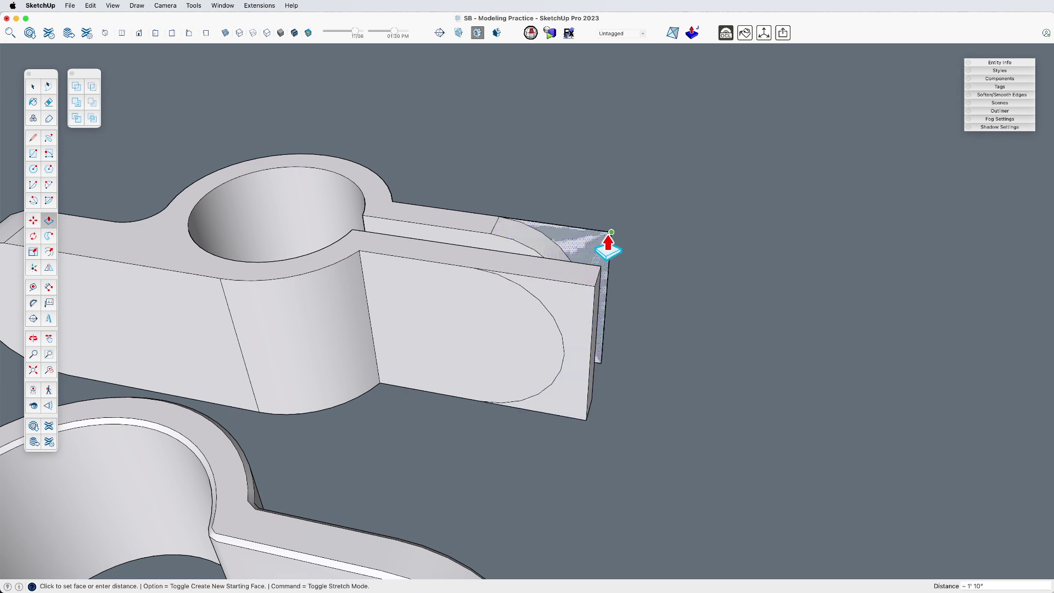
{"action": "left_click", "coordinate": [564, 325]}
- Draw a hole circle on the prong end face
{"action": "key", "text": "c"}
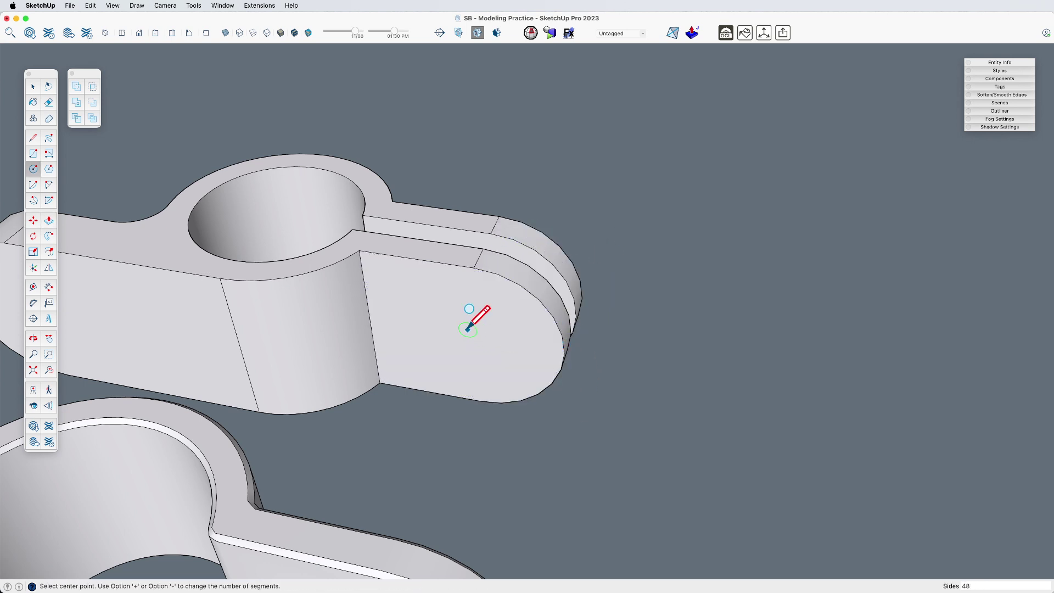
{"action": "left_click", "coordinate": [477, 339]}
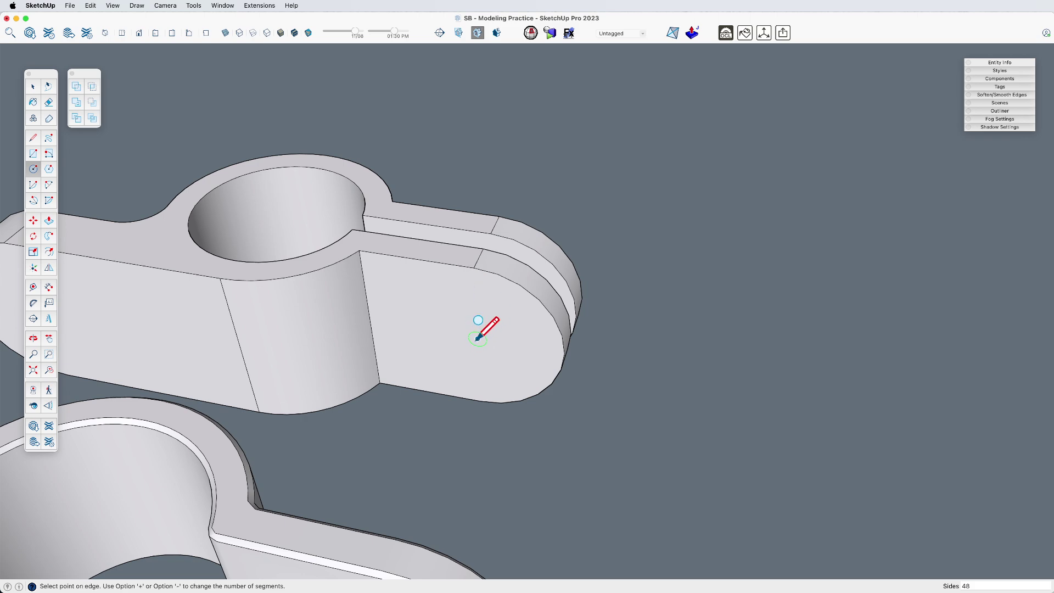
{"action": "left_click", "coordinate": [476, 289]}
{"action": "scroll", "coordinate": [483, 286], "scroll_direction": "down", "scroll_amount": 3}
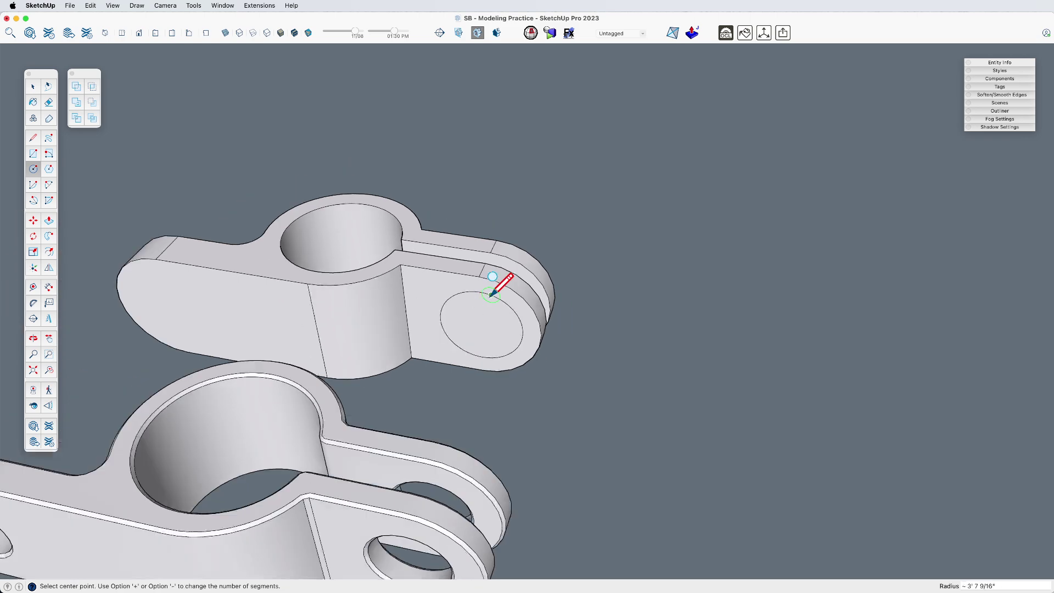
{"action": "key", "text": "p"}
{"action": "left_click", "coordinate": [491, 334]}
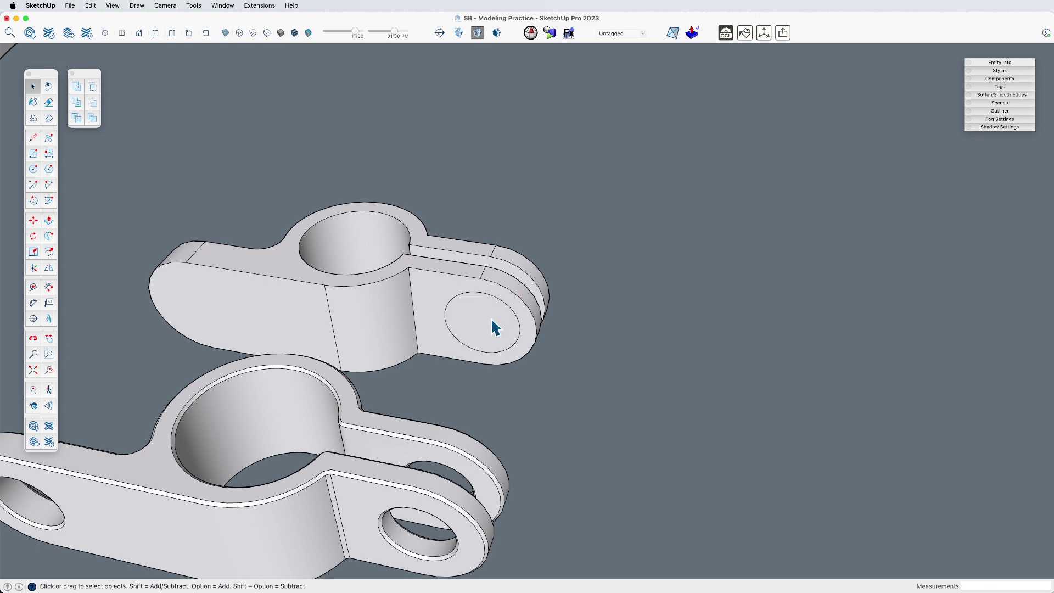
{"action": "left_click", "coordinate": [495, 327]}
{"action": "middle_click_drag", "start_coordinate": [487, 322], "coordinate": [609, 351]}
- Copy the circle from its centre onto the left arm end
{"action": "key", "text": "m"}
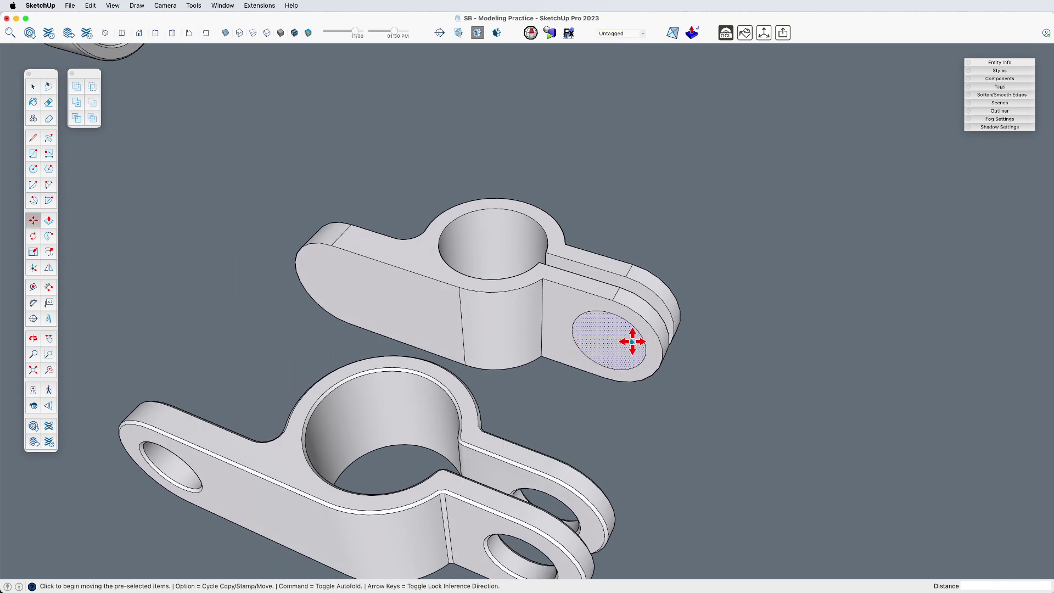
{"action": "left_click", "coordinate": [612, 300]}
{"action": "key", "text": "alt"}
{"action": "key", "text": "Escape"}
{"action": "left_click", "coordinate": [607, 341]}
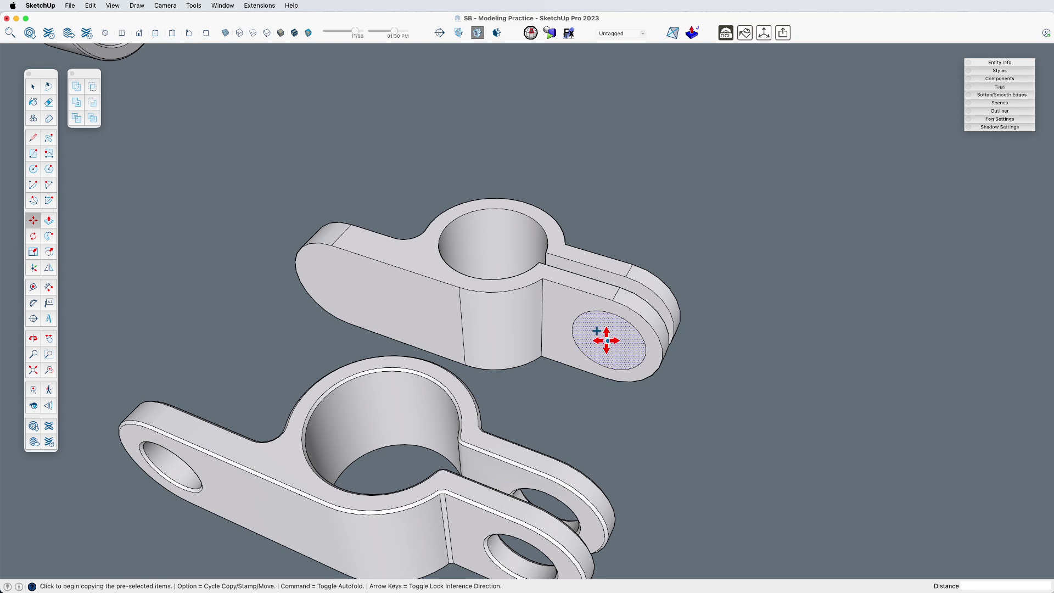
{"action": "key", "text": "alt"}
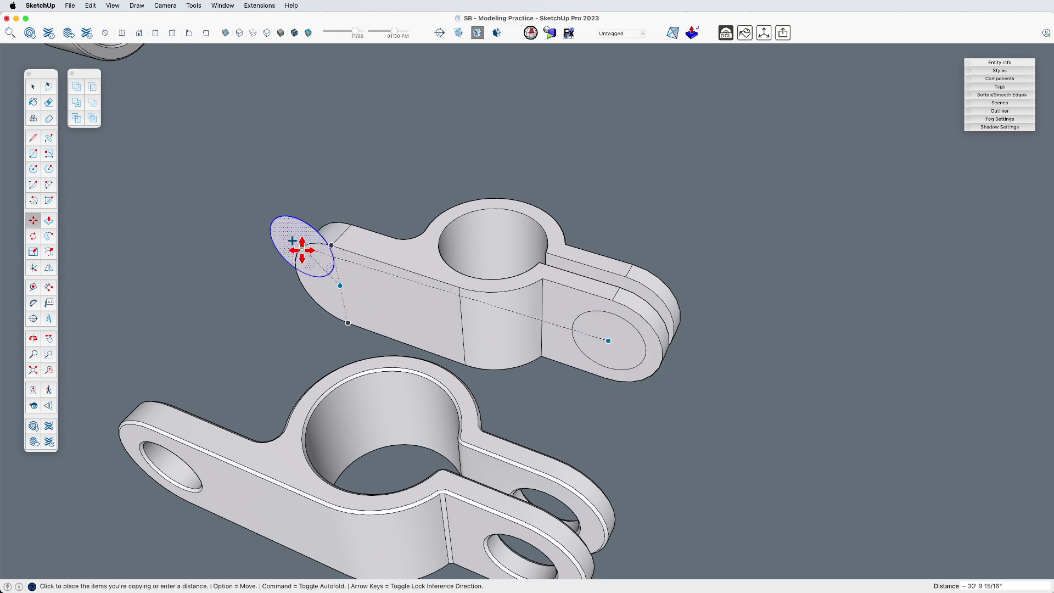
{"action": "left_click", "coordinate": [340, 283]}
- Push both circles through to cut round holes in each end
{"action": "key", "text": "p"}
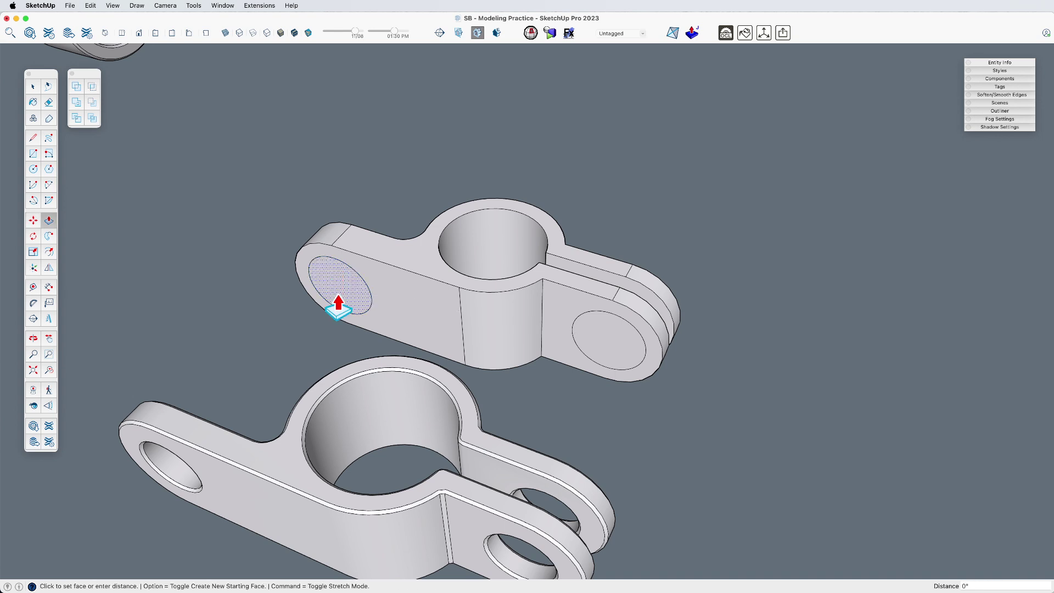
{"action": "double_click", "coordinate": [337, 300]}
{"action": "double_click", "coordinate": [616, 362]}
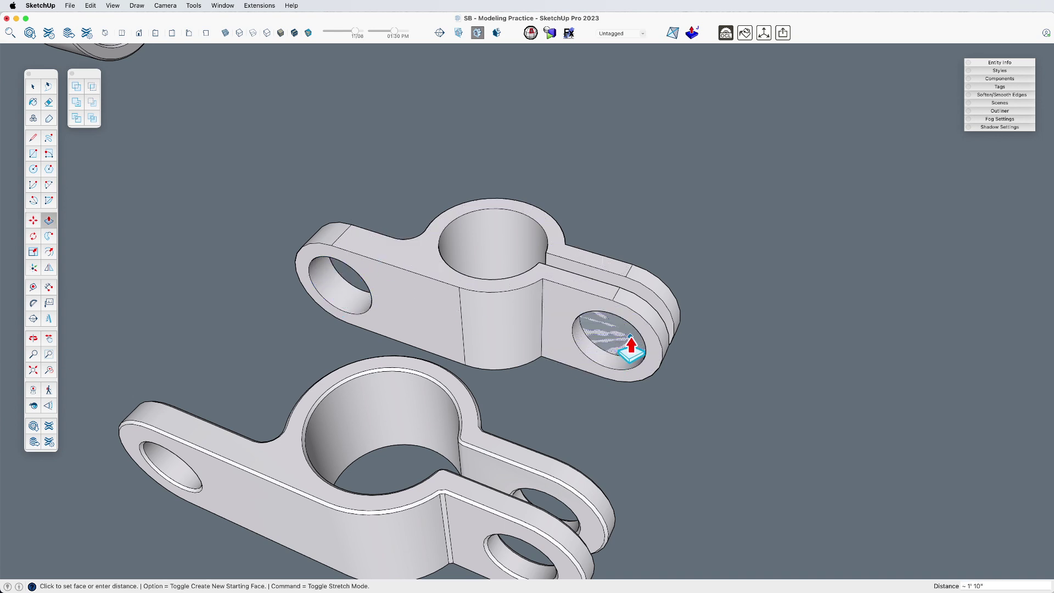
{"action": "key", "text": "o"}
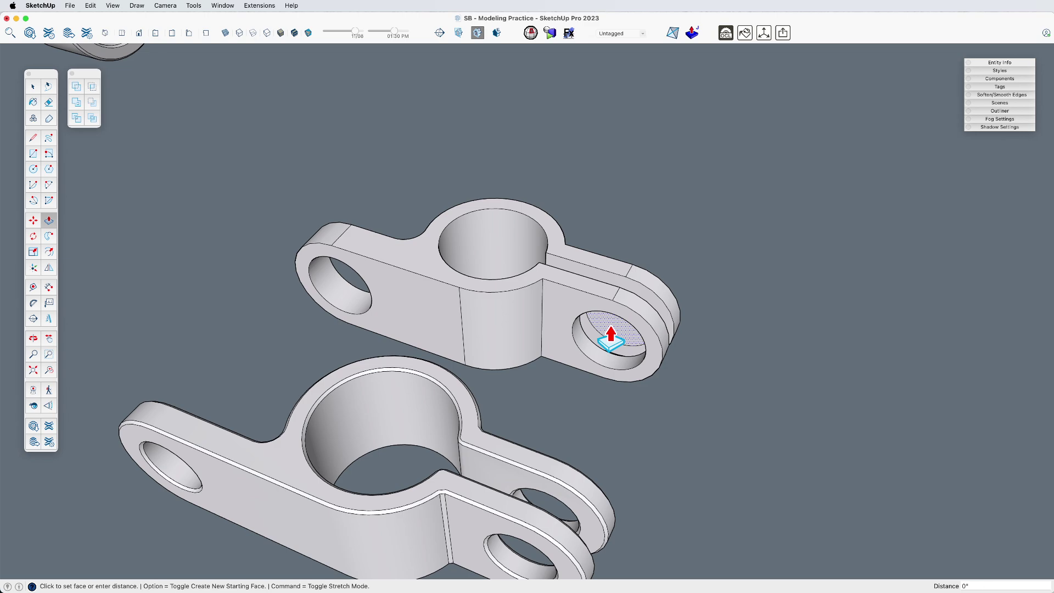
{"action": "middle_click_drag", "start_coordinate": [607, 331], "coordinate": [559, 435]}
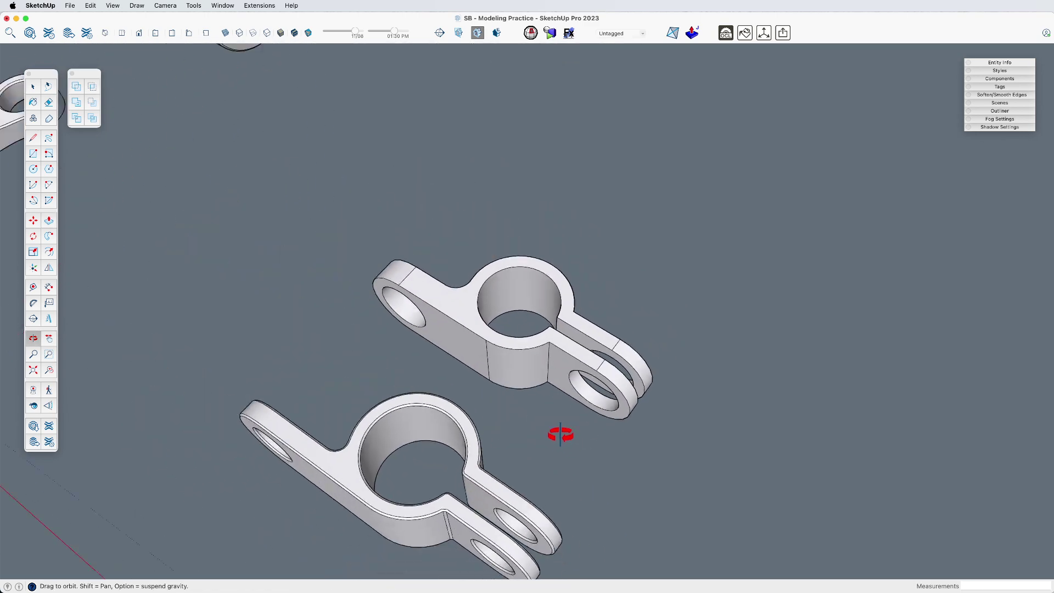
{"action": "middle_click_drag", "start_coordinate": [461, 364], "coordinate": [521, 352]}
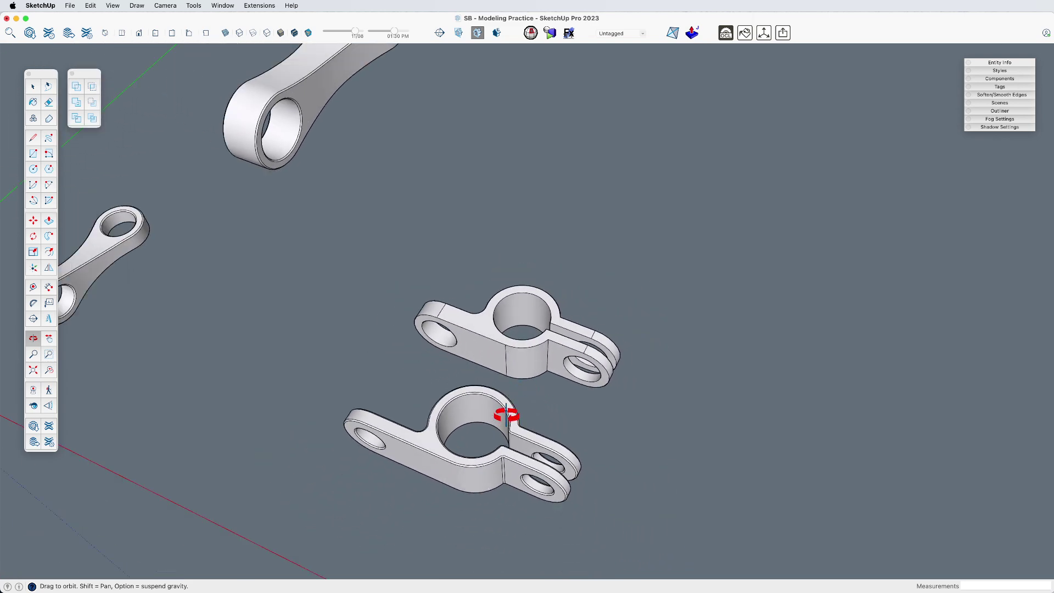
{"action": "scroll", "coordinate": [522, 360], "scroll_direction": "down", "scroll_amount": 4}
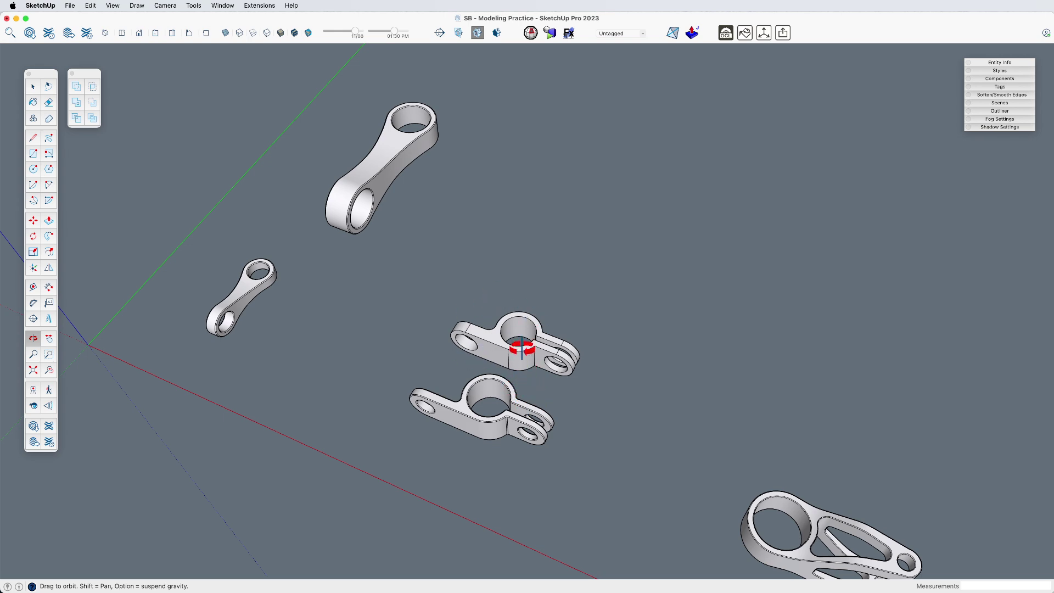
{"action": "middle_click_drag", "start_coordinate": [558, 368], "coordinate": [494, 330], "text": "shift"}
{"action": "key", "text": "space"}
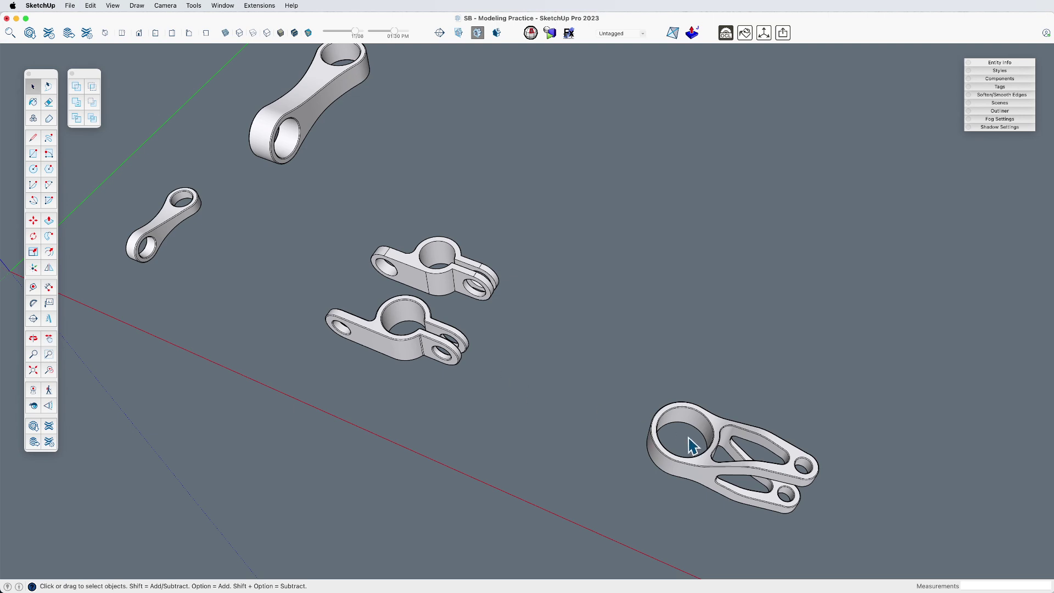
{"action": "middle_click_drag", "start_coordinate": [690, 445], "coordinate": [430, 312]}
{"action": "middle_click_drag", "start_coordinate": [499, 358], "coordinate": [553, 377], "text": "shift"}
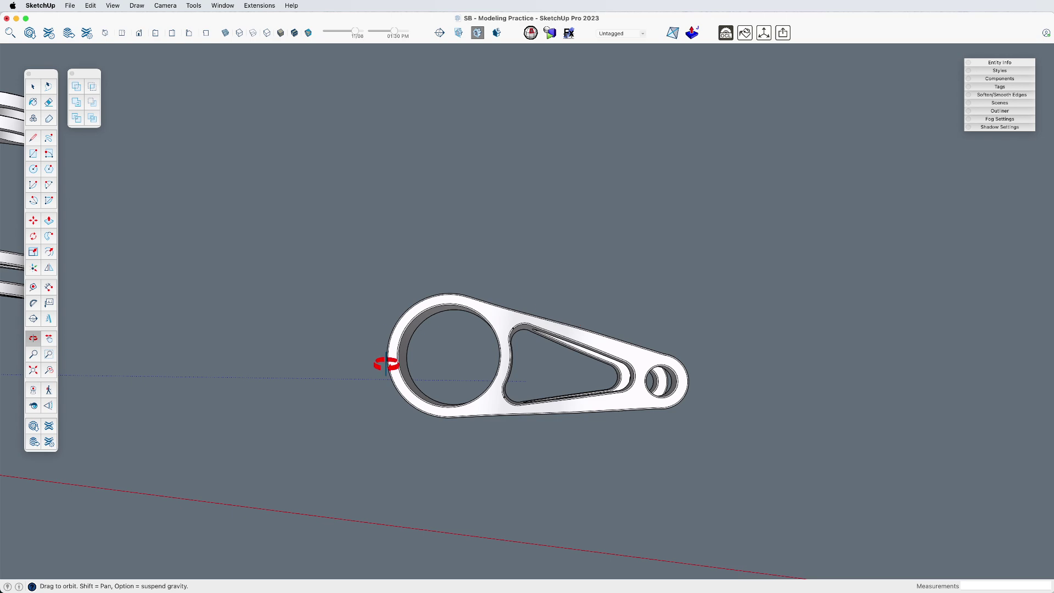
{"action": "middle_click_drag", "start_coordinate": [447, 353], "coordinate": [630, 124]}
{"action": "middle_click_drag", "start_coordinate": [556, 172], "coordinate": [513, 427], "text": "shift"}
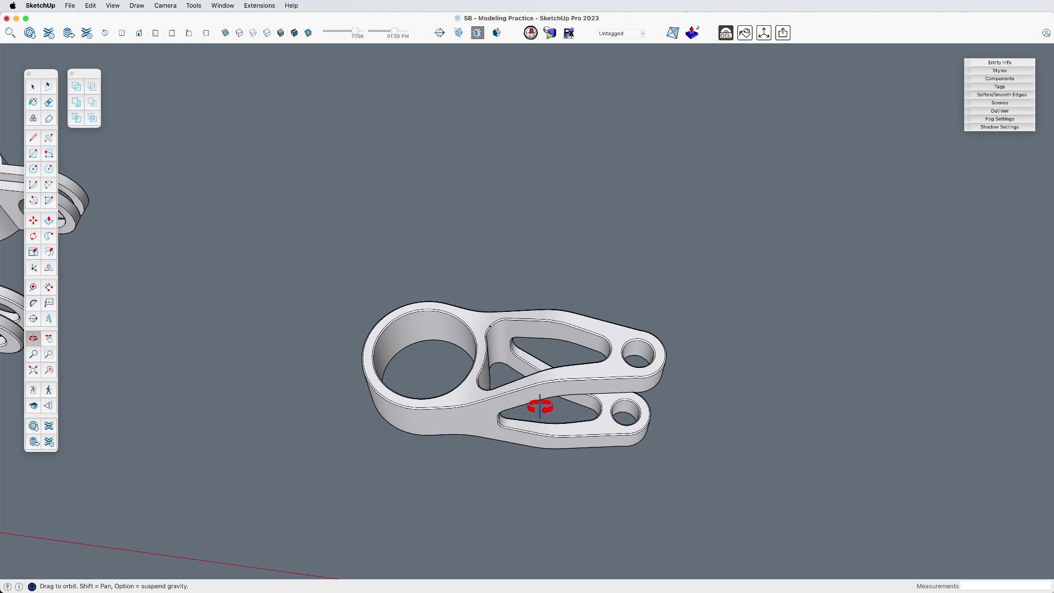
- In Top view, draw a large circle above the link with an outward offset ring
{"action": "left_click", "coordinate": [121, 33]}
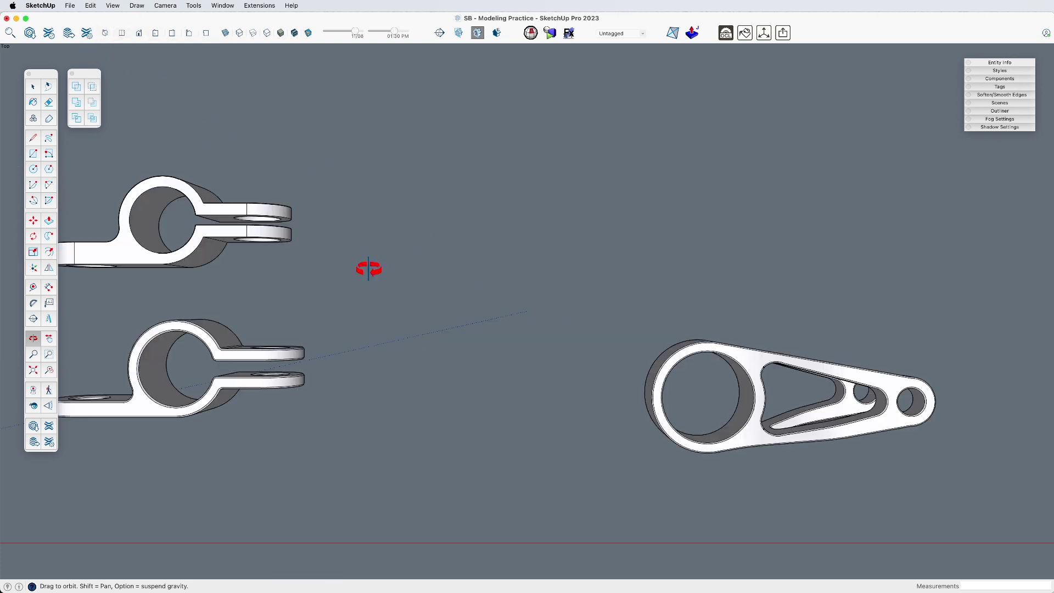
{"action": "key", "text": "h"}
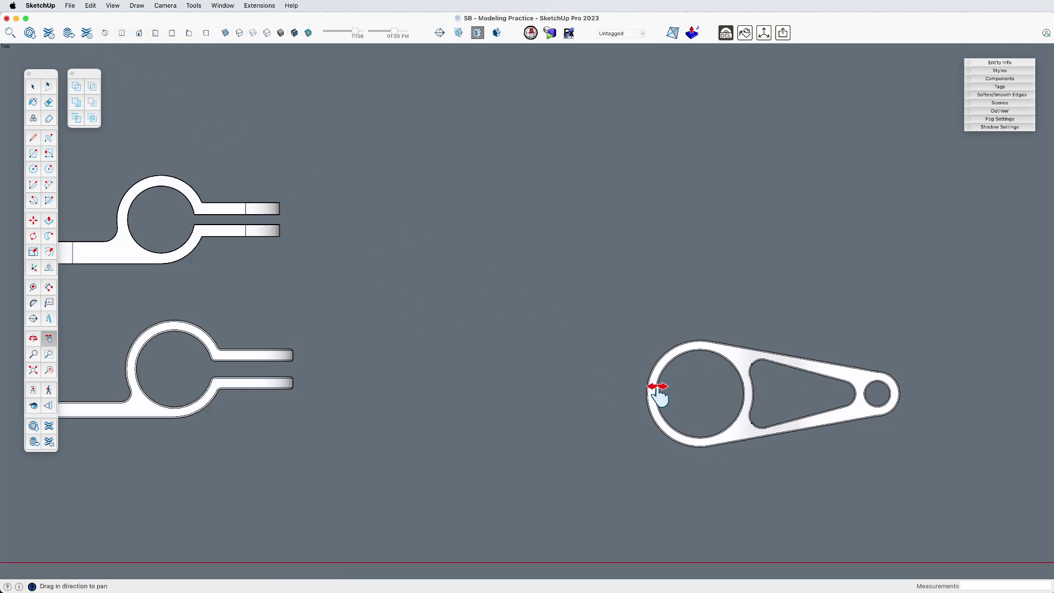
{"action": "left_click_drag", "start_coordinate": [659, 388], "coordinate": [437, 465]}
{"action": "key", "text": "c"}
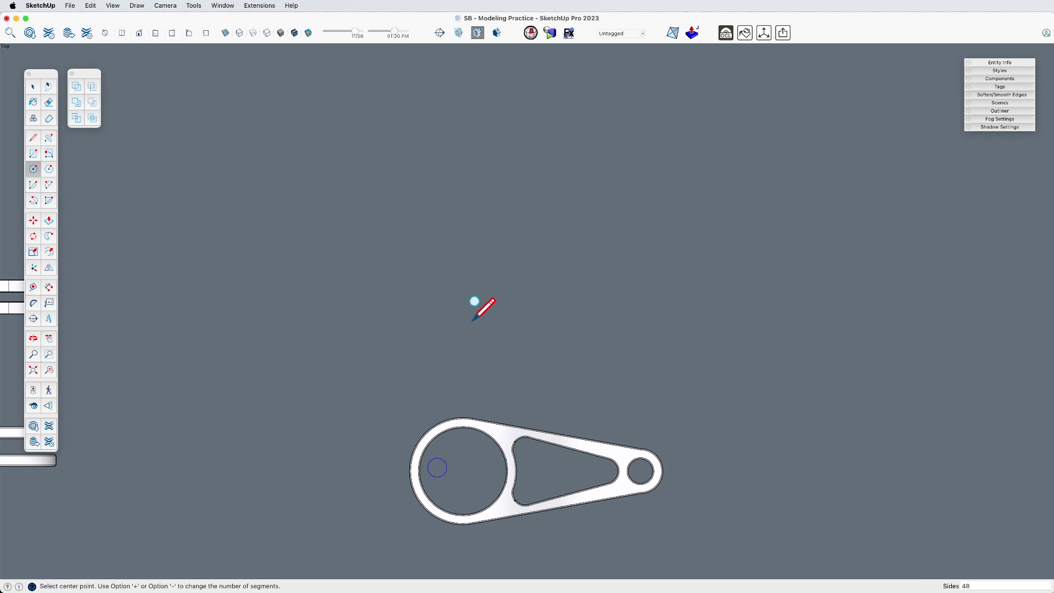
{"action": "key", "text": "space"}
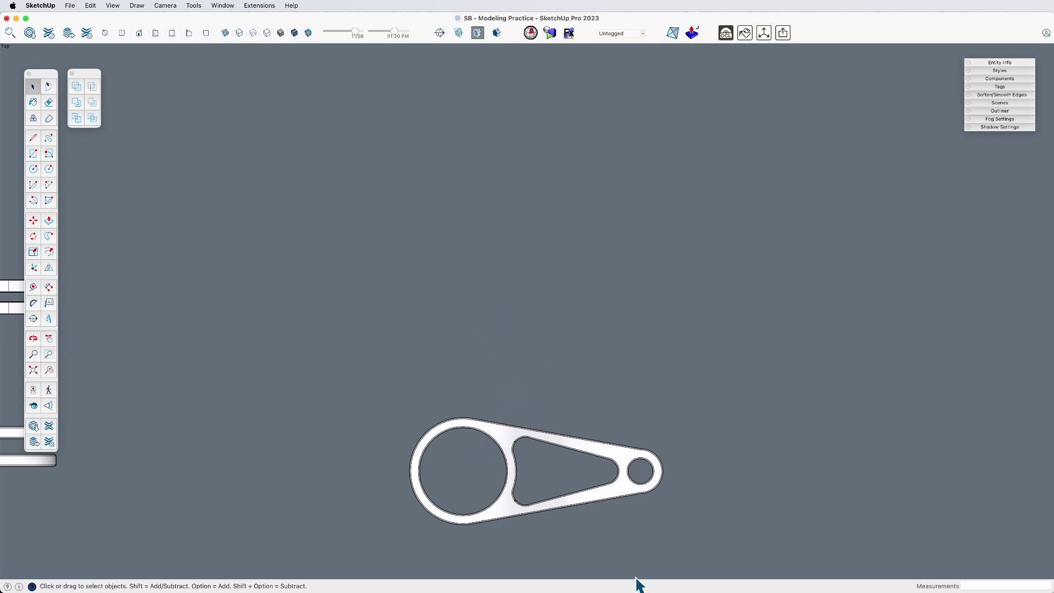
{"action": "key", "text": "c"}
{"action": "left_click", "coordinate": [464, 261]}
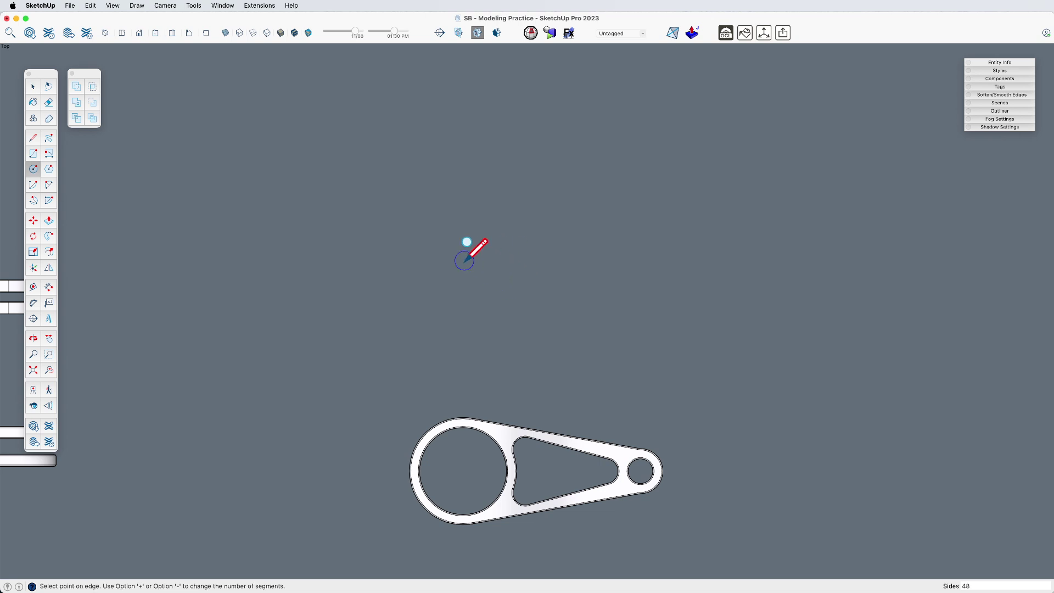
{"action": "left_click", "coordinate": [511, 260]}
{"action": "key", "text": "f"}
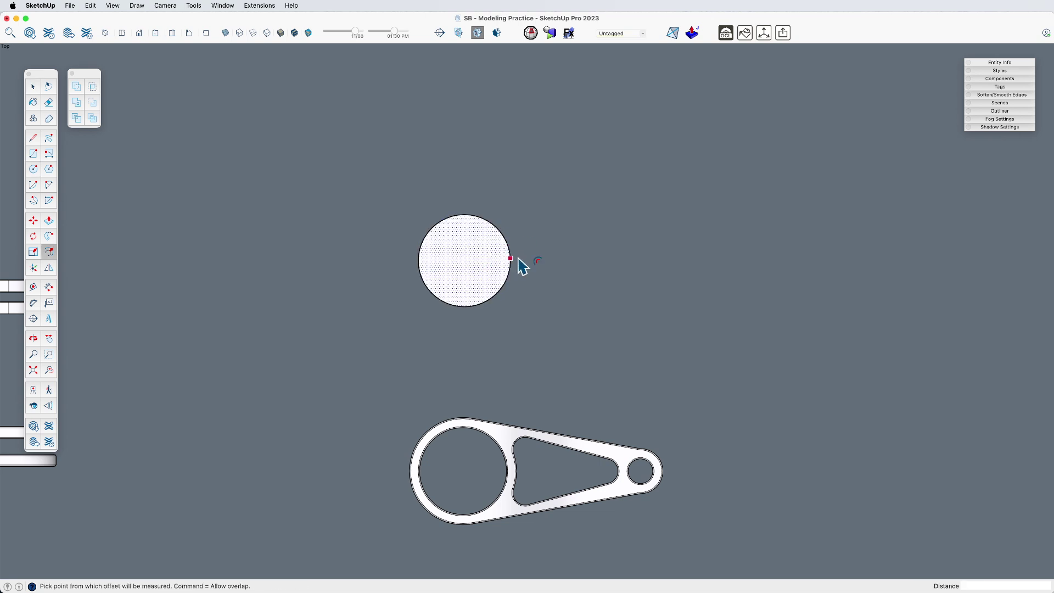
{"action": "left_click", "coordinate": [510, 260]}
{"action": "left_click", "coordinate": [521, 261]}
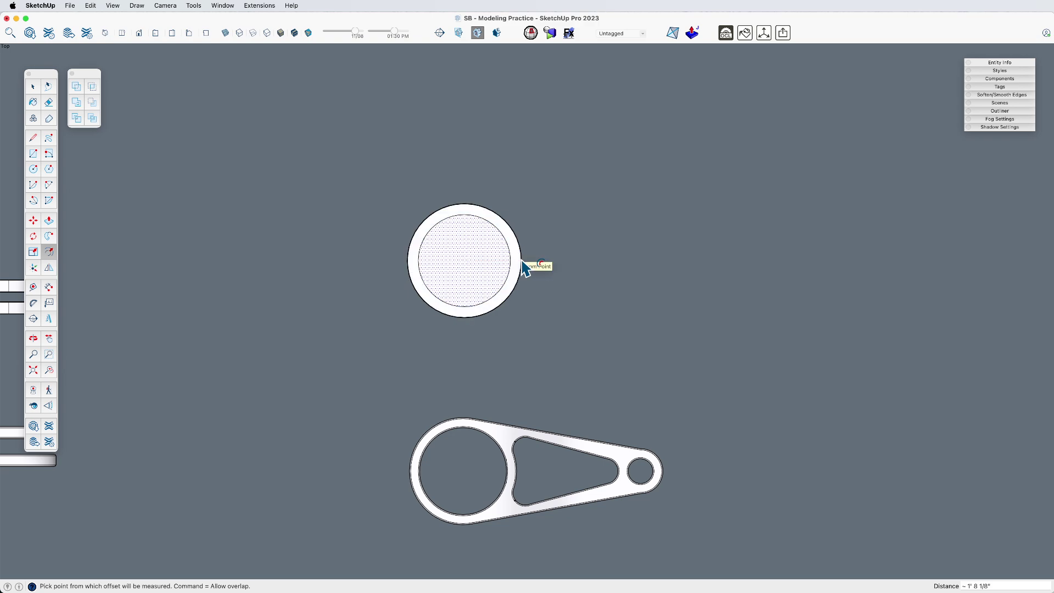
- Draw a smaller circle to the right and offset a ring around it
{"action": "key", "text": "c"}
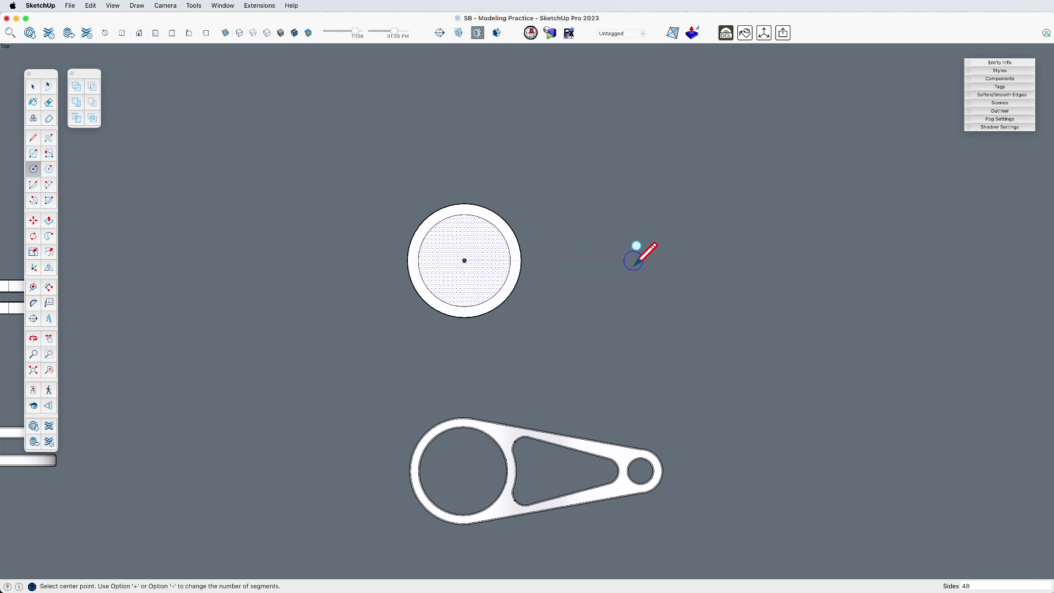
{"action": "left_click", "coordinate": [653, 260]}
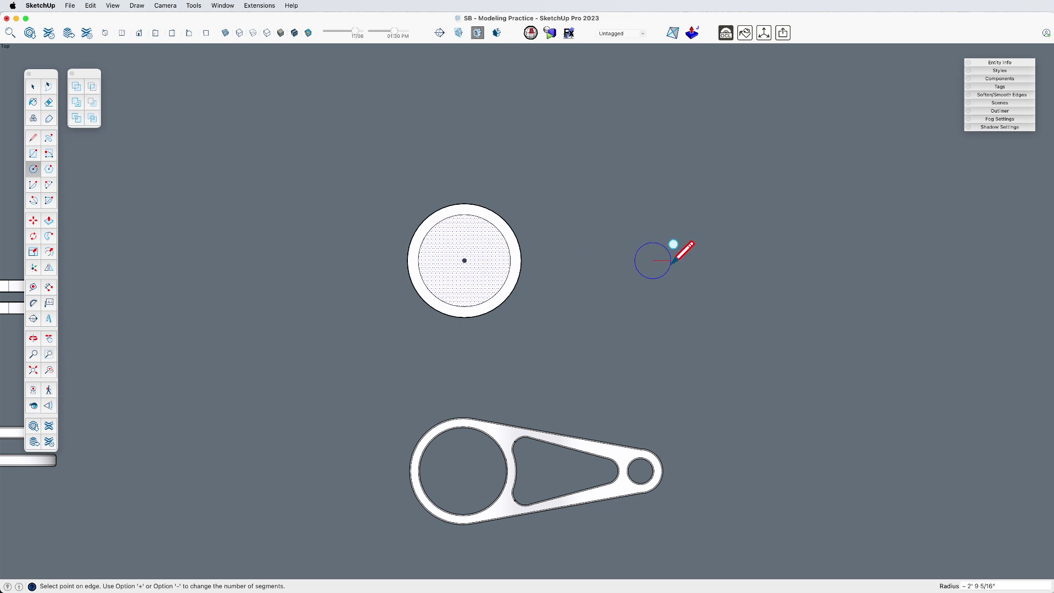
{"action": "left_click", "coordinate": [670, 258]}
{"action": "key", "text": "space"}
{"action": "key", "text": "f"}
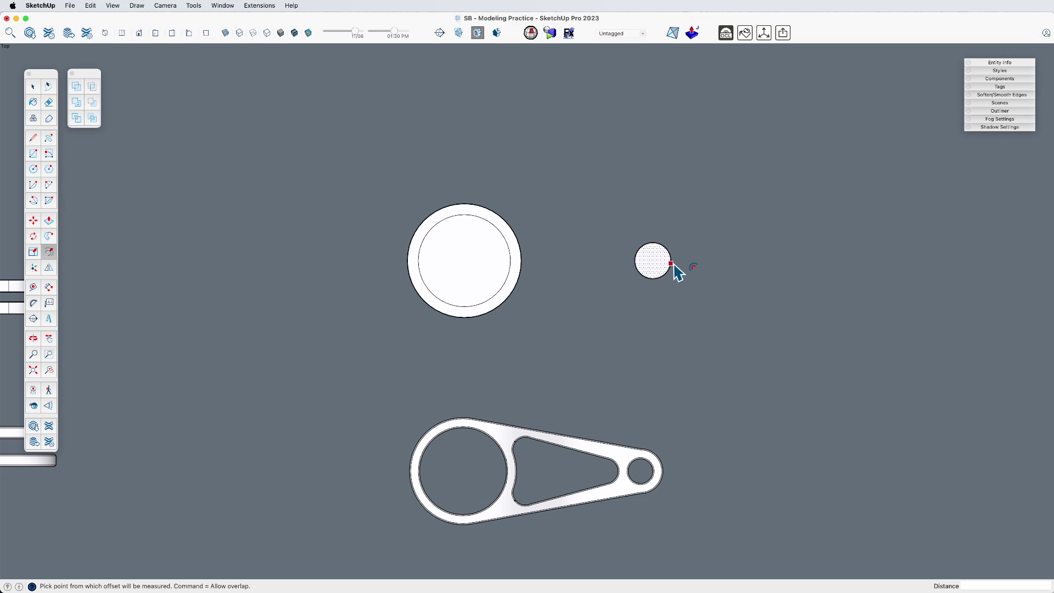
{"action": "left_click", "coordinate": [677, 271]}
{"action": "key", "text": "l"}
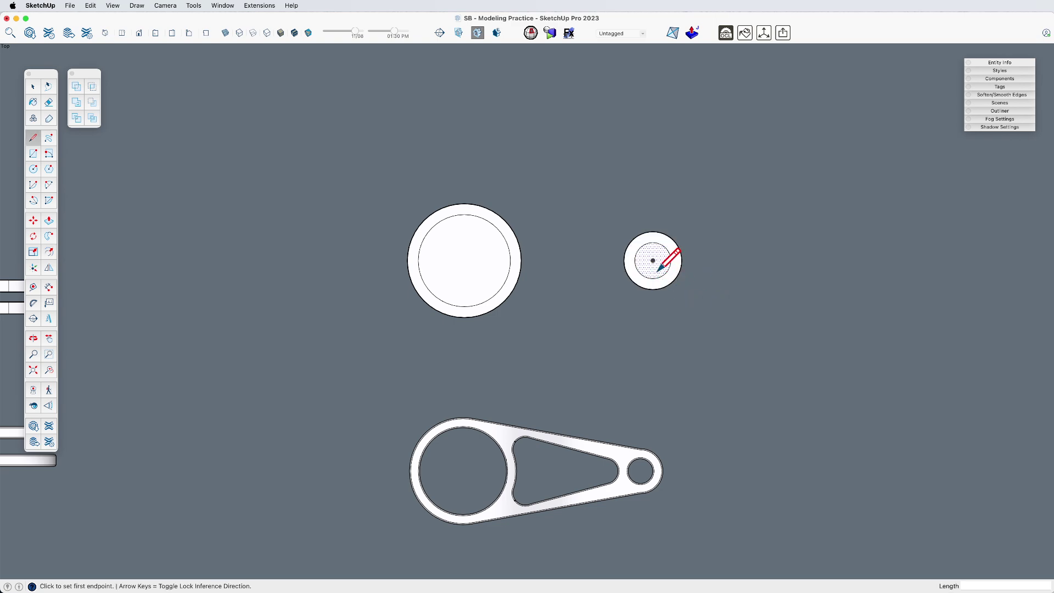
- Draw the upper tangent line from the small ring's top to the large ring's top
{"action": "left_click", "coordinate": [653, 231]}
{"action": "scroll", "coordinate": [493, 197], "scroll_direction": "up", "scroll_amount": 5}
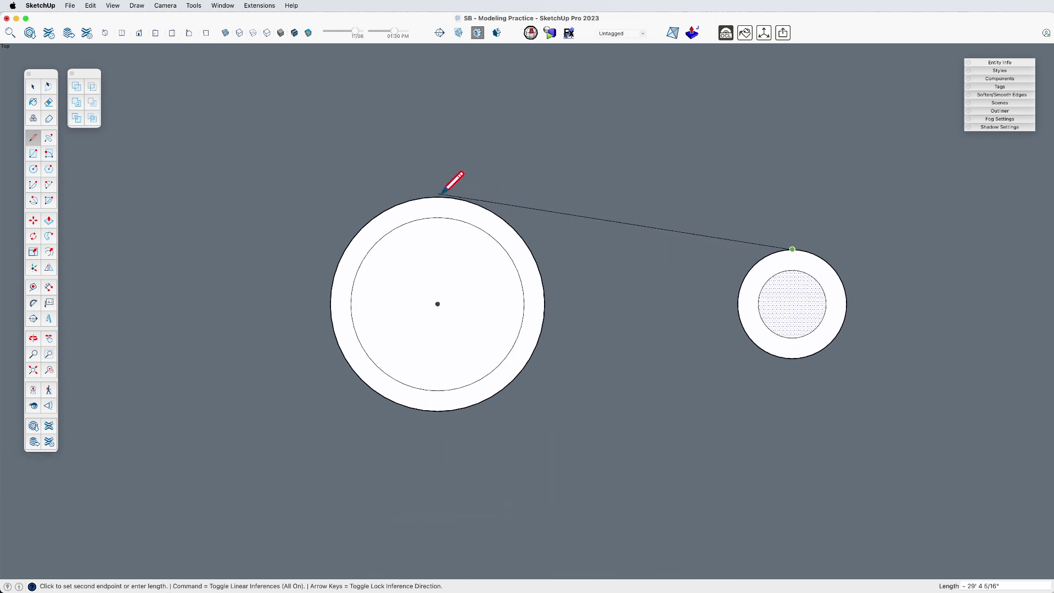
{"action": "scroll", "coordinate": [438, 196], "scroll_direction": "up", "scroll_amount": 4}
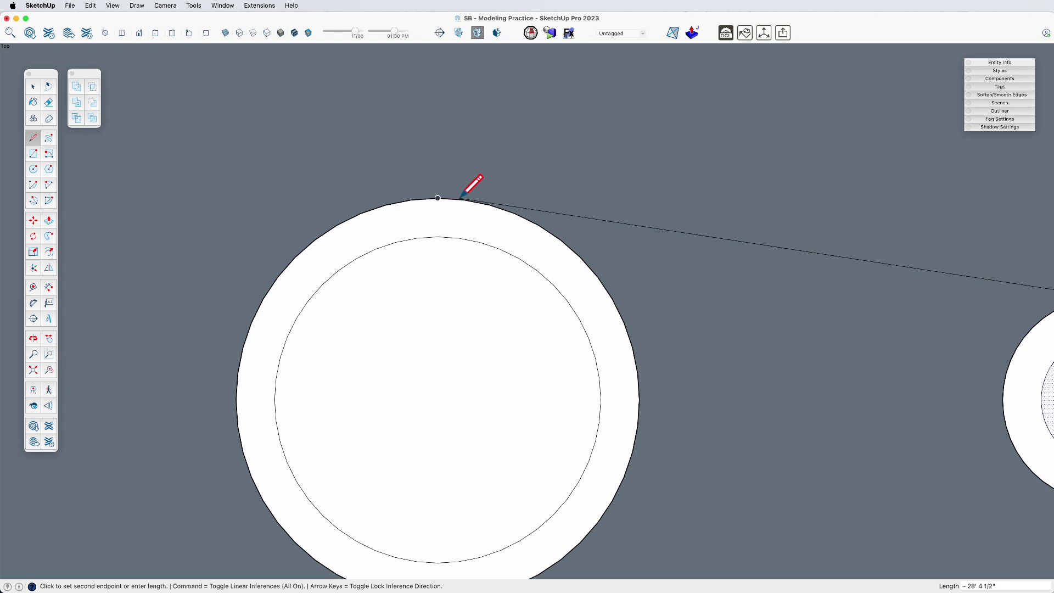
{"action": "left_click", "coordinate": [489, 204]}
{"action": "key", "text": "space"}
{"action": "scroll", "coordinate": [494, 217], "scroll_direction": "down", "scroll_amount": 3}
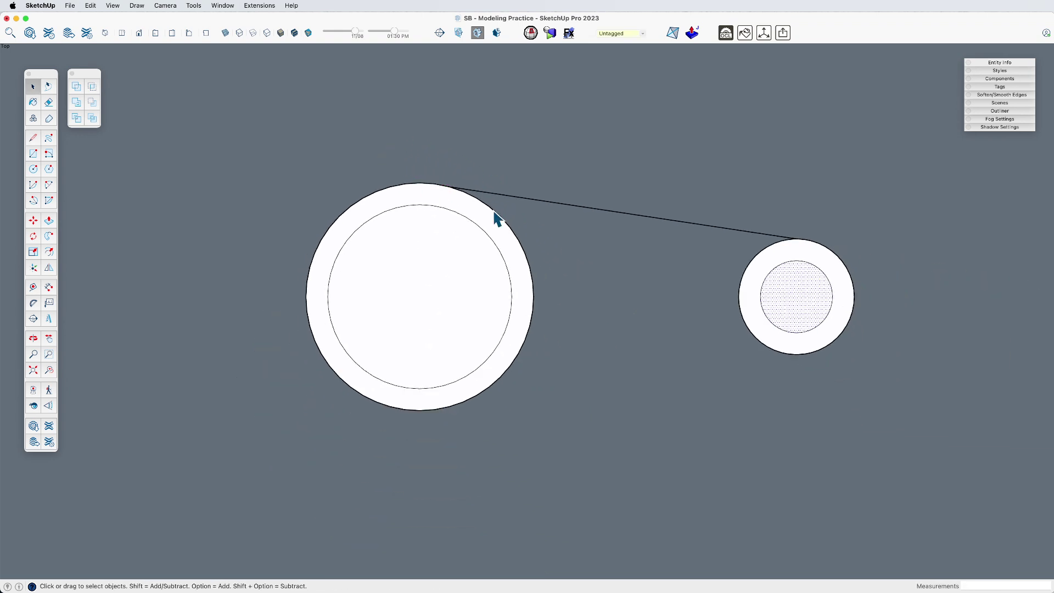
- Flip-copy the tangent line below and retrace it to close the link face
{"action": "key", "text": "shift+f"}
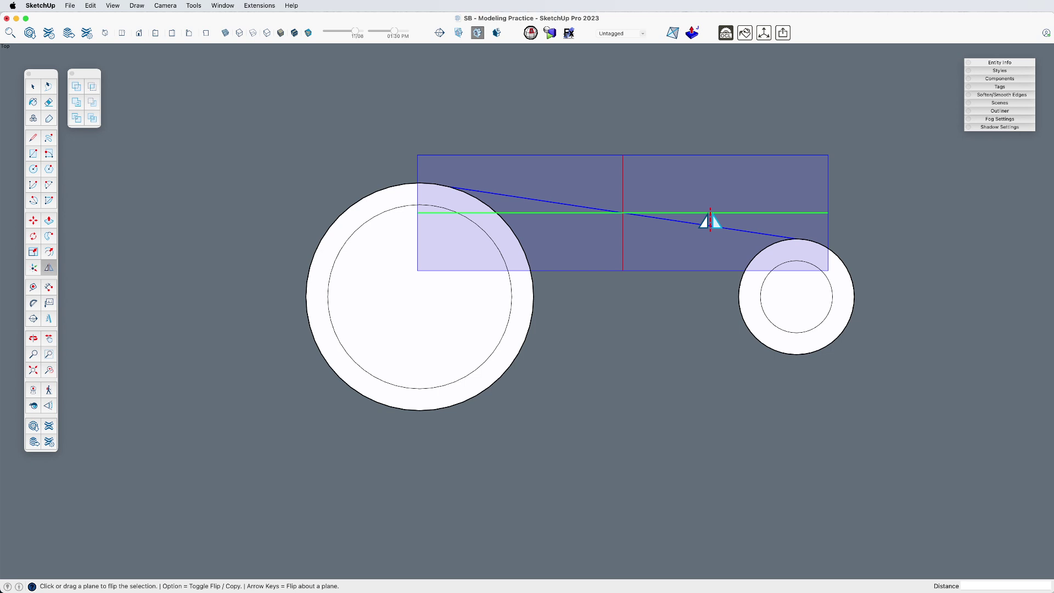
{"action": "key", "text": "alt"}
{"action": "left_click_drag", "start_coordinate": [710, 220], "coordinate": [789, 297]}
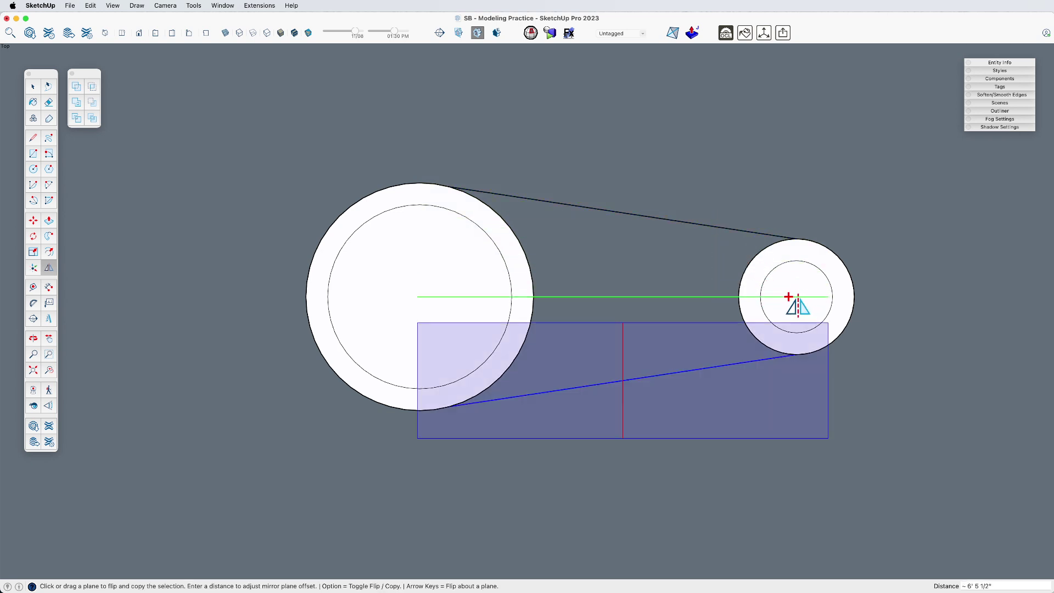
{"action": "key", "text": "l"}
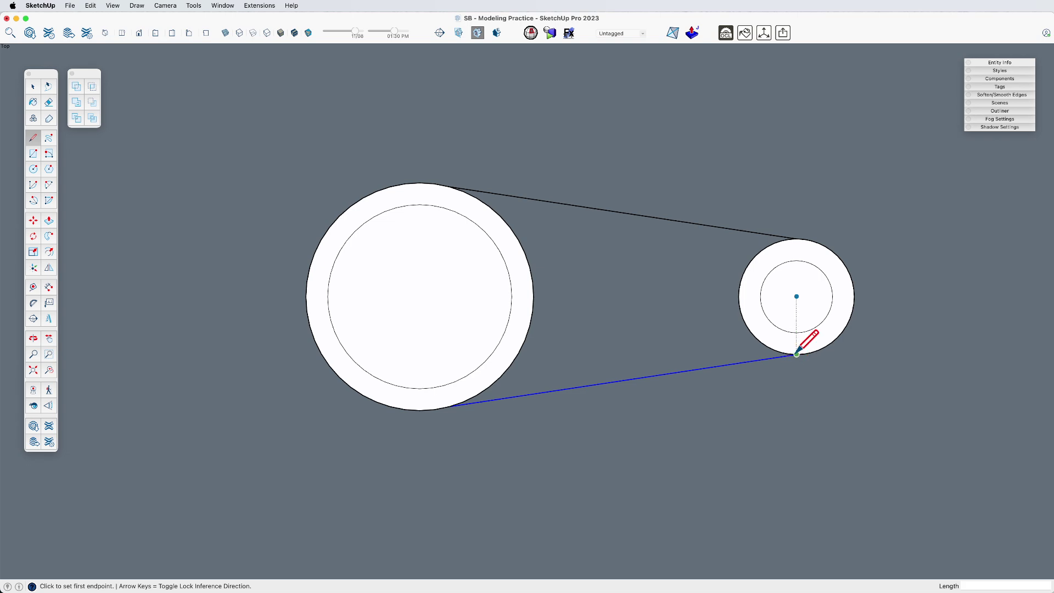
{"action": "left_click", "coordinate": [796, 354]}
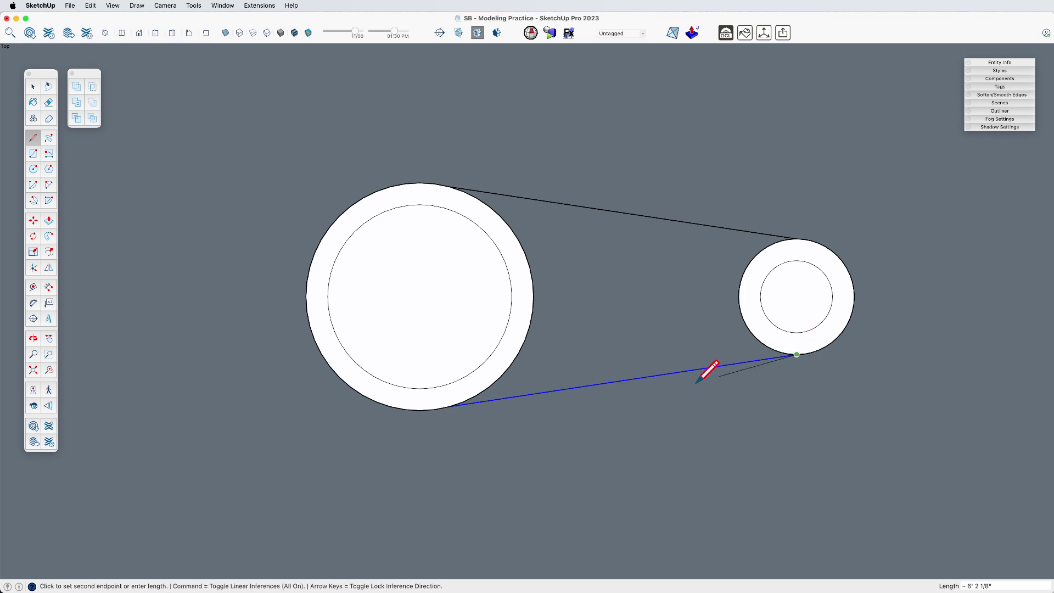
{"action": "left_click", "coordinate": [450, 406]}
{"action": "key", "text": "space"}
{"action": "scroll", "coordinate": [625, 331], "scroll_direction": "down", "scroll_amount": 3}
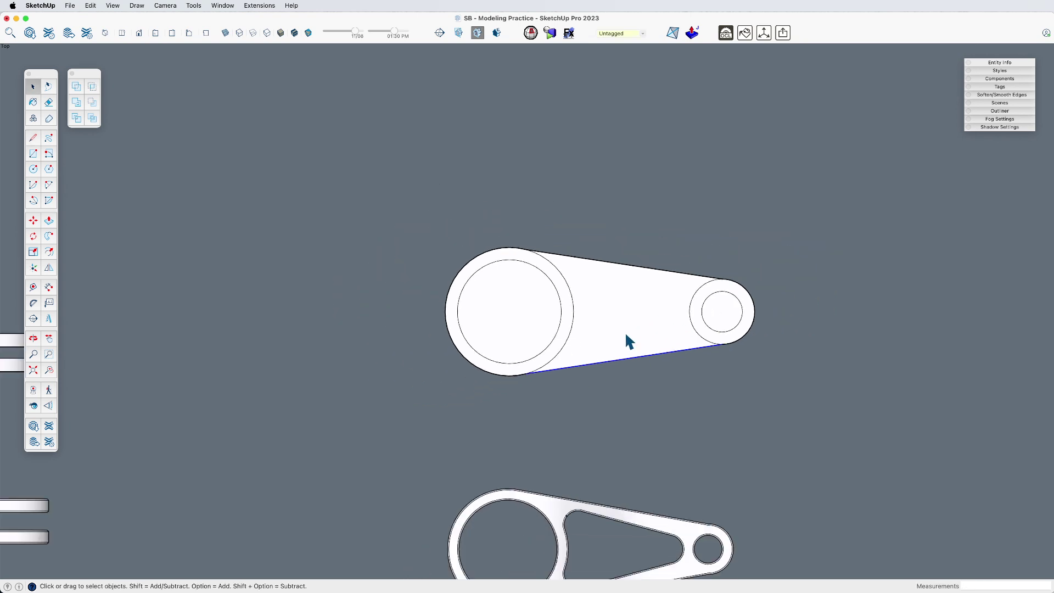
{"action": "scroll", "coordinate": [625, 332], "scroll_direction": "down", "scroll_amount": 1}
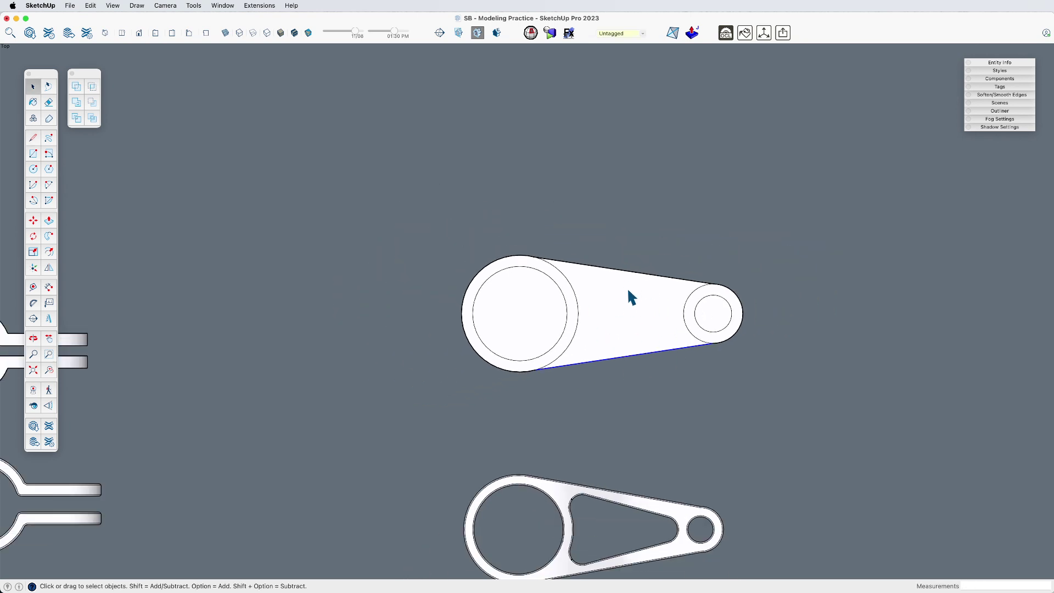
{"action": "scroll", "coordinate": [627, 287], "scroll_direction": "up", "scroll_amount": 2}
- Place guides offset 2' inside the top and bottom edges
{"action": "key", "text": "t"}
{"action": "left_click", "coordinate": [611, 258]}
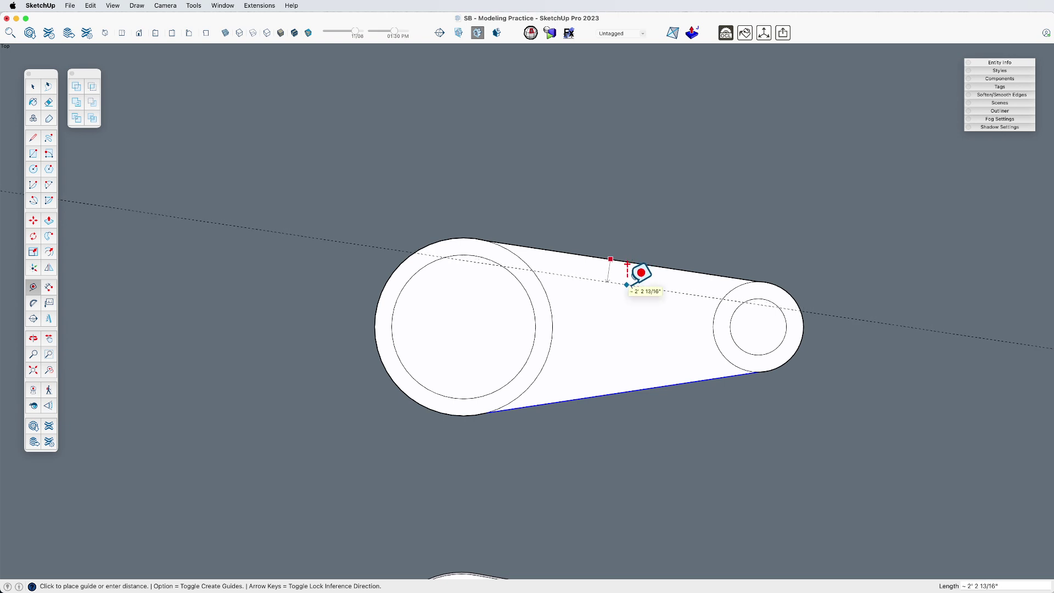
{"action": "type", "text": "'"}
{"action": "key", "text": "Return"}
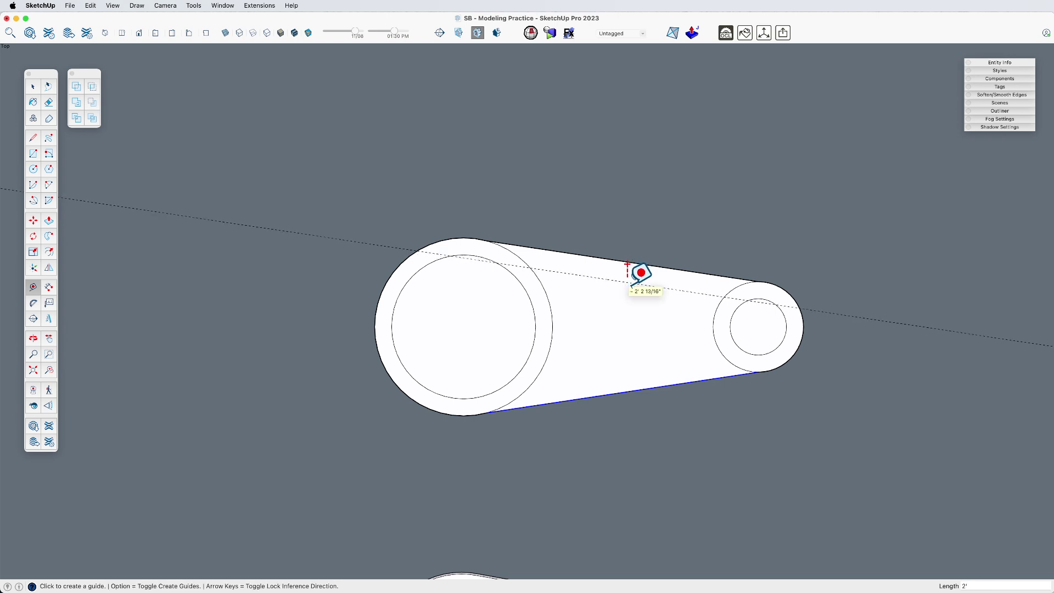
{"action": "left_click", "coordinate": [639, 389]}
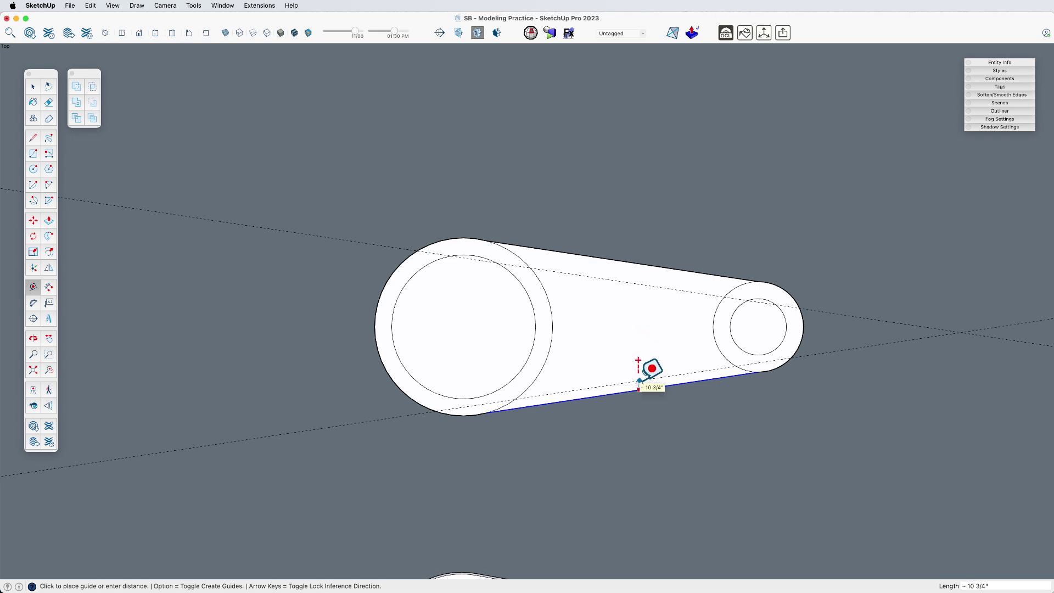
{"action": "type", "text": "2'"}
{"action": "key", "text": "Return"}
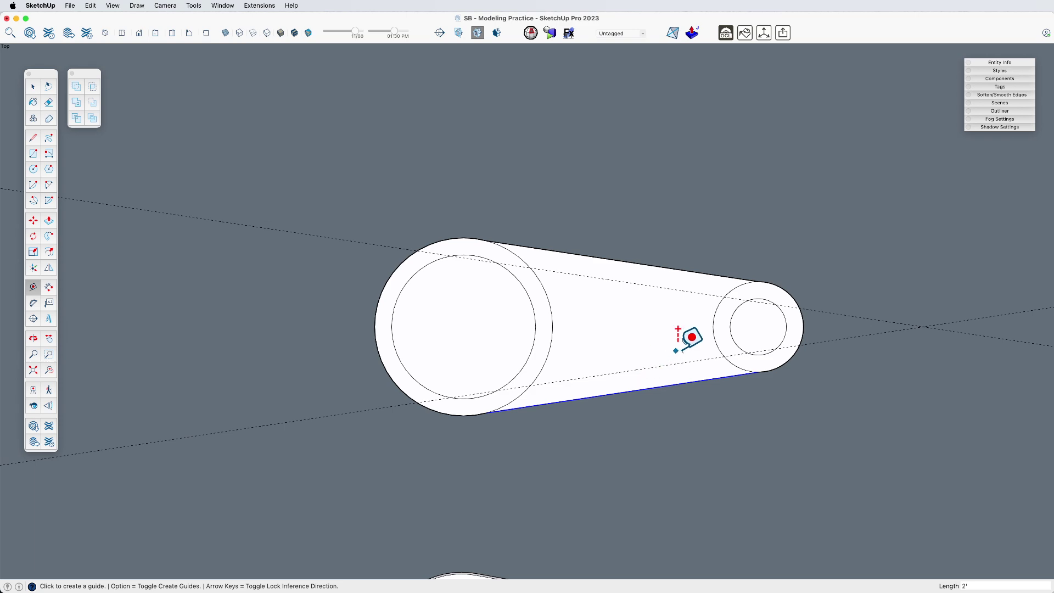
{"action": "scroll", "coordinate": [722, 305], "scroll_direction": "down", "scroll_amount": 3}
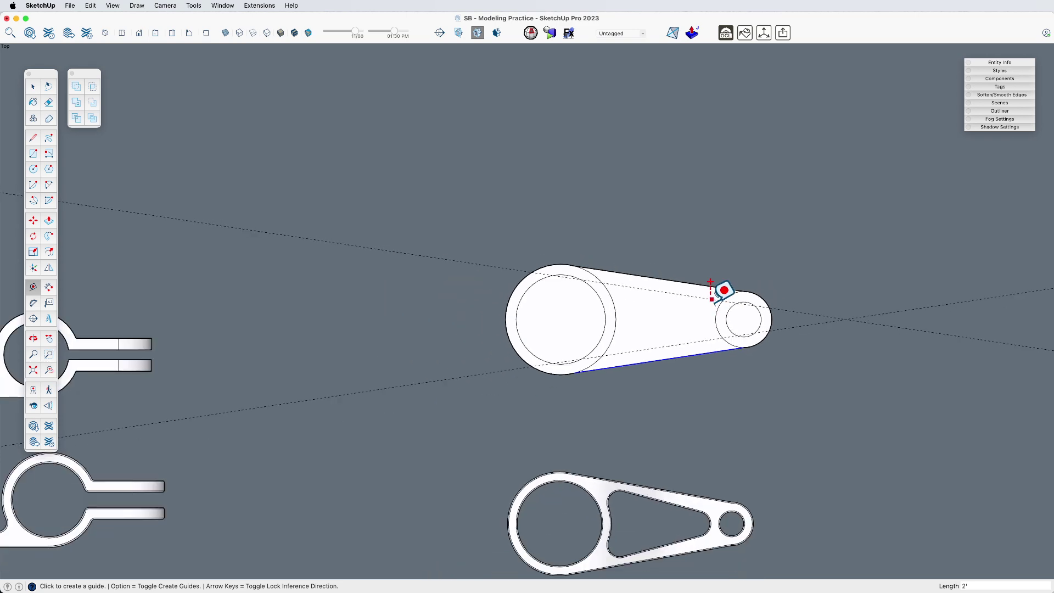
{"action": "scroll", "coordinate": [635, 301], "scroll_direction": "up", "scroll_amount": 3}
- Draw 2-Point Arcs curving off the large circle and the small circle
{"action": "key", "text": "a"}
{"action": "scroll", "coordinate": [613, 287], "scroll_direction": "up", "scroll_amount": 3}
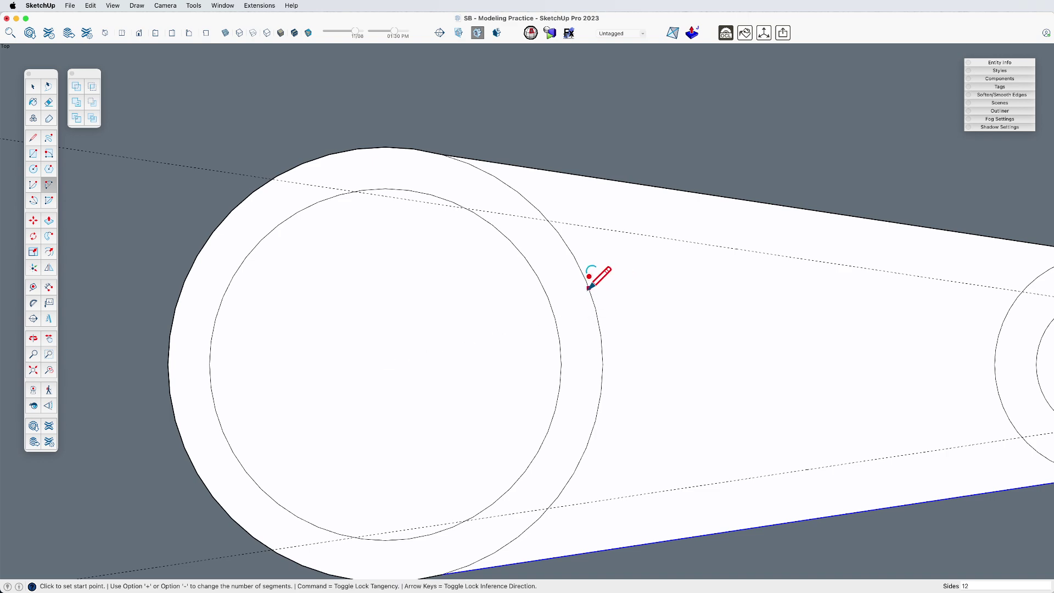
{"action": "left_click", "coordinate": [595, 308]}
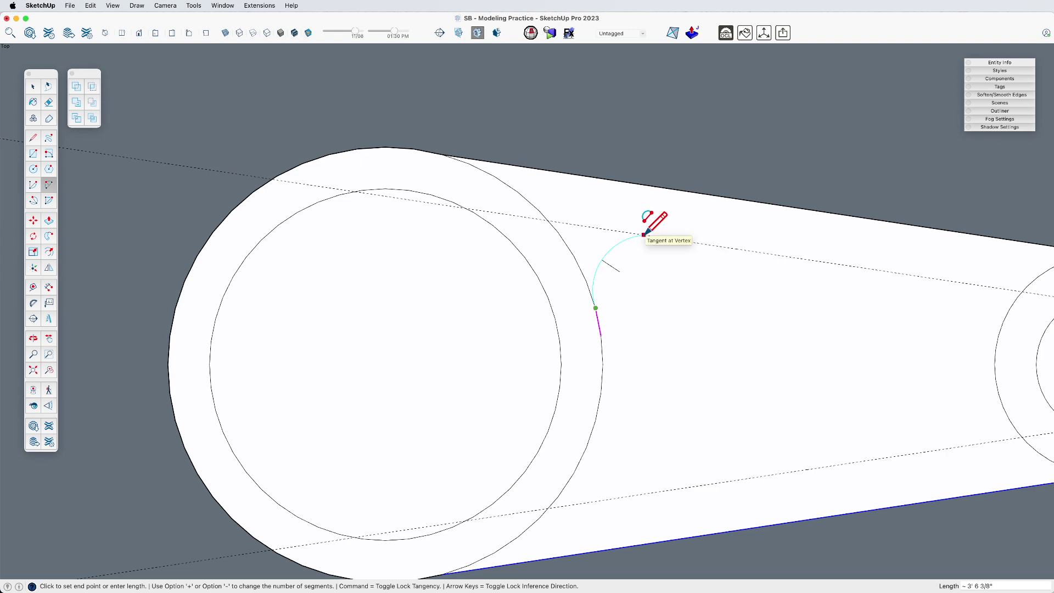
{"action": "left_click", "coordinate": [647, 234]}
{"action": "scroll", "coordinate": [508, 225], "scroll_direction": "down", "scroll_amount": 5}
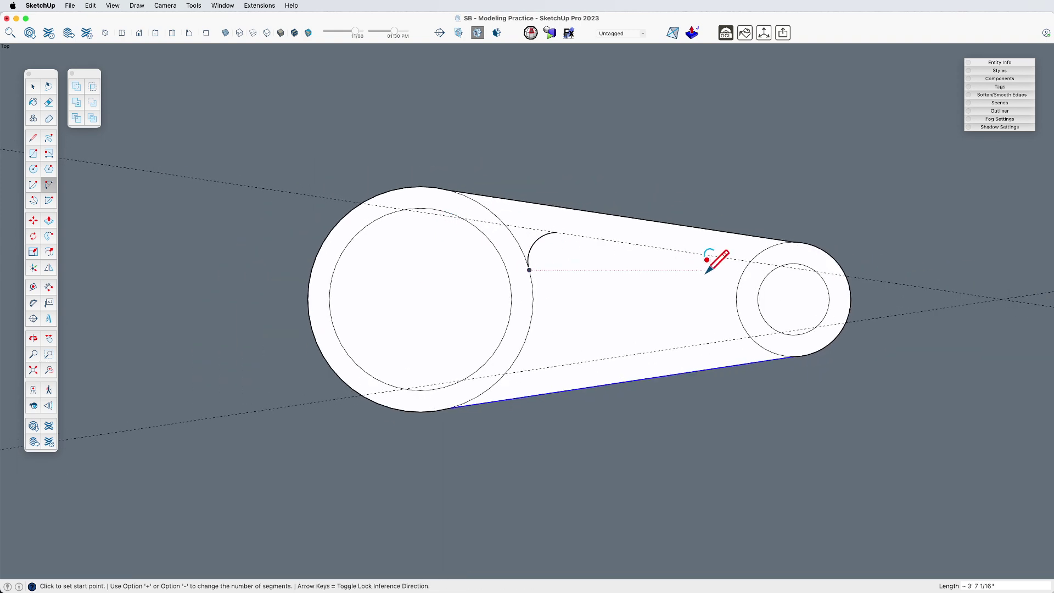
{"action": "scroll", "coordinate": [763, 307], "scroll_direction": "up", "scroll_amount": 4}
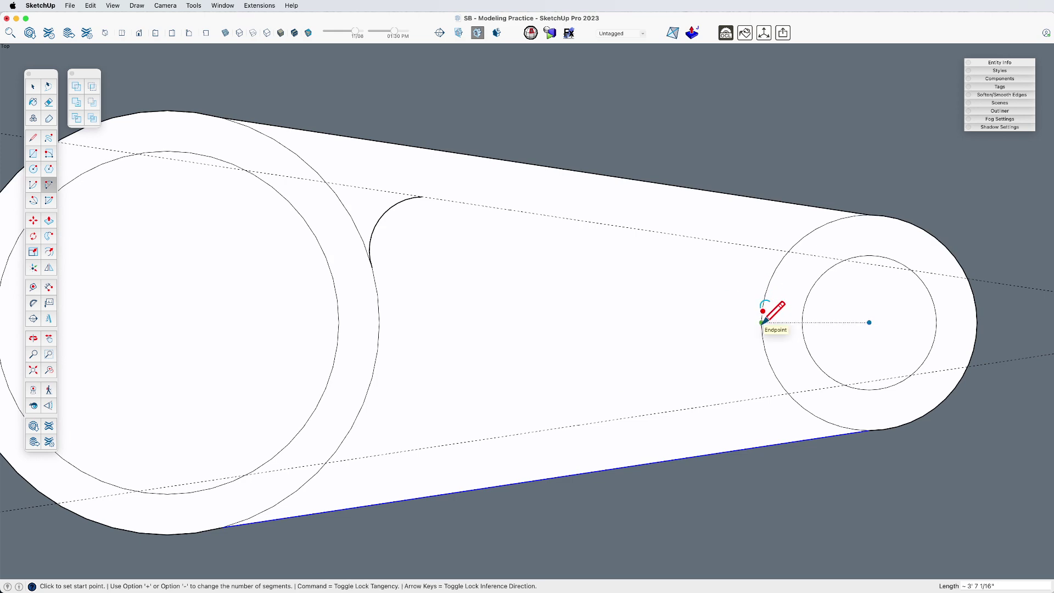
{"action": "left_click", "coordinate": [762, 322]}
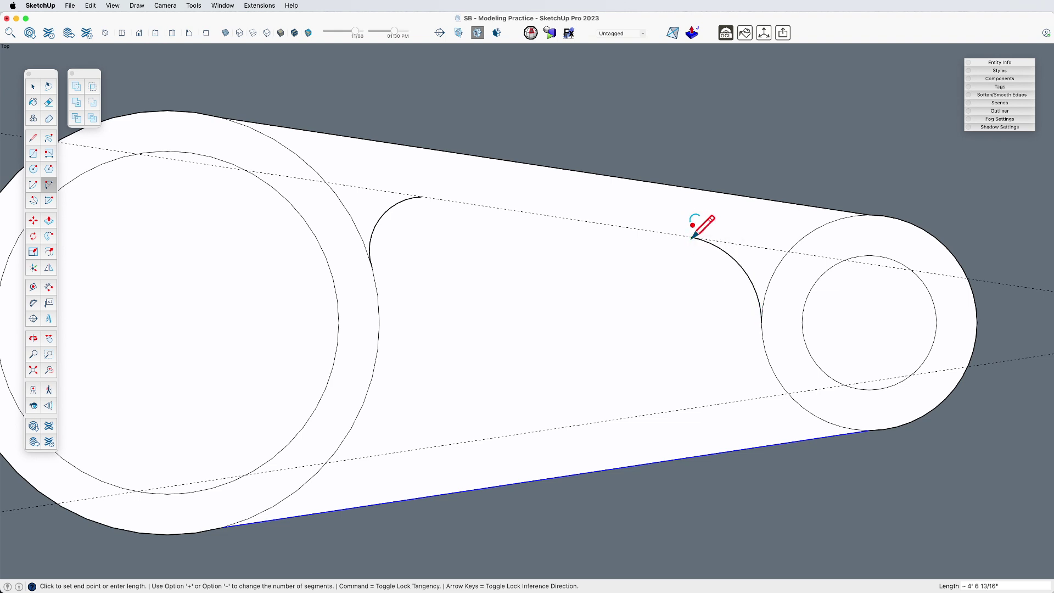
{"action": "left_click", "coordinate": [692, 237]}
- Join the two arc ends with a straight line and select the upper strip
{"action": "key", "text": "l"}
{"action": "left_click", "coordinate": [692, 237]}
{"action": "left_click", "coordinate": [421, 196]}
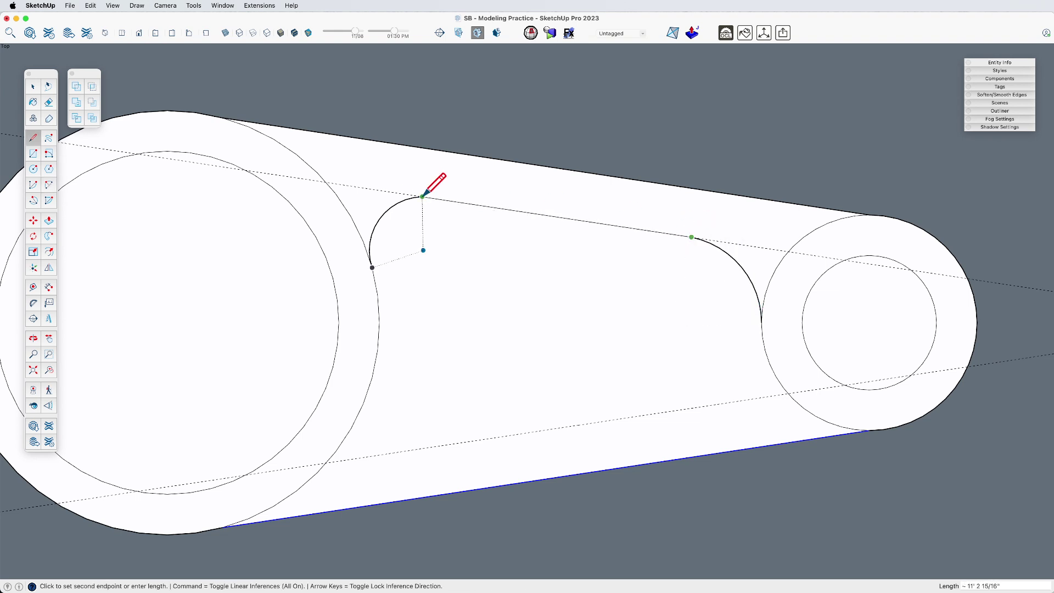
{"action": "key", "text": "space"}
{"action": "left_click", "coordinate": [559, 184]}
{"action": "scroll", "coordinate": [707, 220], "scroll_direction": "down", "scroll_amount": 3}
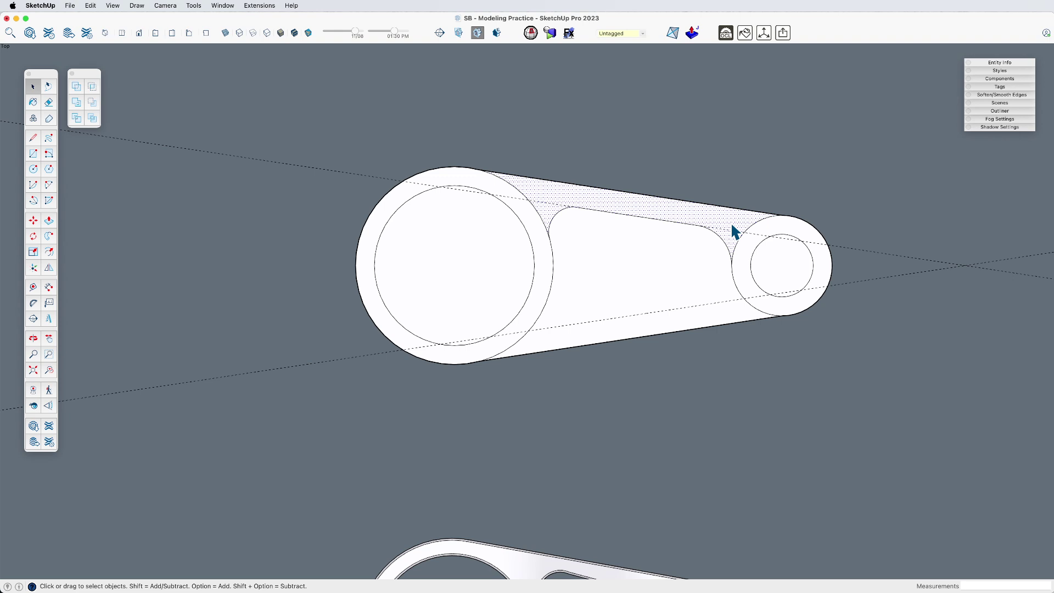
- Flip-copy the upper strip across the bracket's centre line
{"action": "key", "text": "shift+f"}
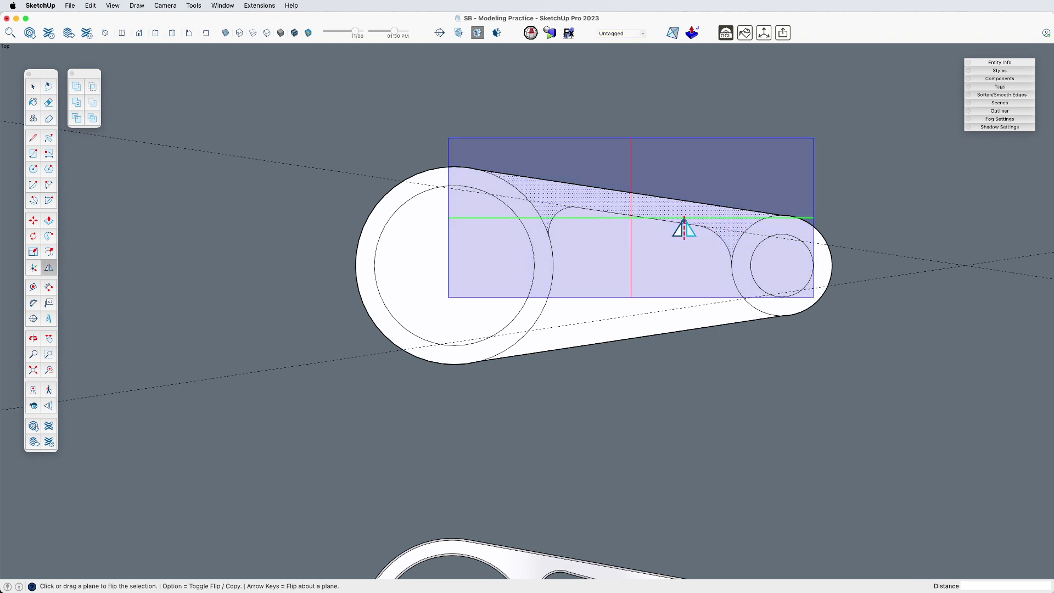
{"action": "key", "text": "alt"}
{"action": "left_click_drag", "start_coordinate": [684, 228], "coordinate": [778, 276]}
{"action": "left_click", "coordinate": [769, 265]}
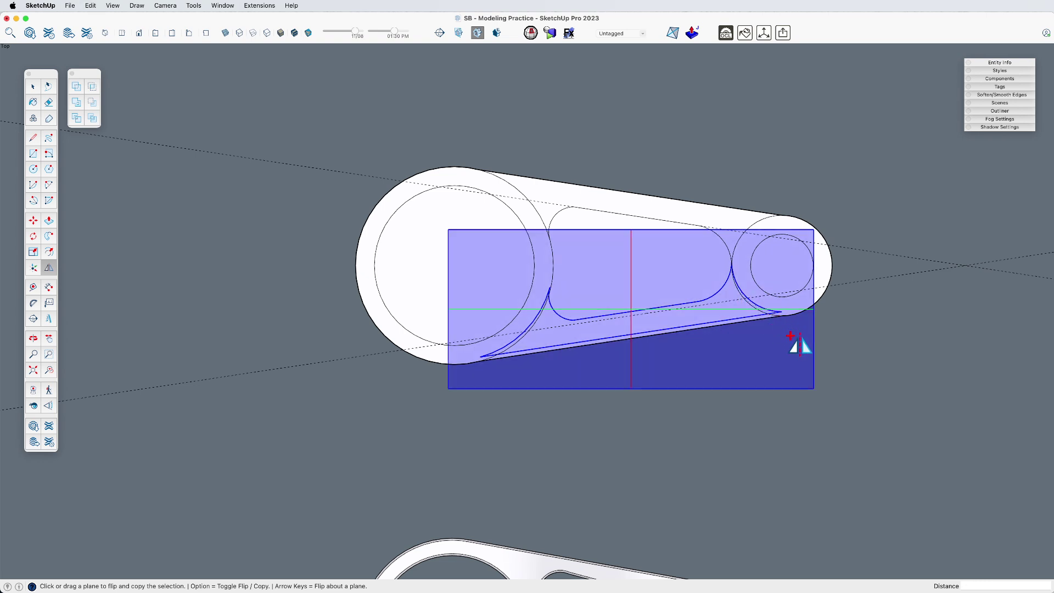
{"action": "key", "text": "space"}
{"action": "left_click", "coordinate": [836, 350]}
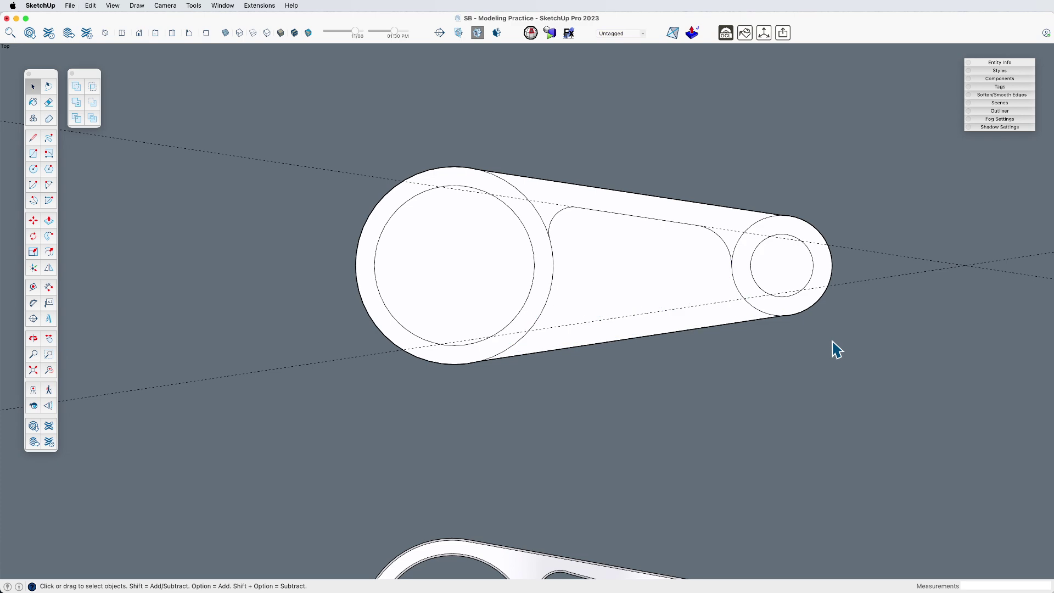
- Add a centre reference line, mirror the strip again, and erase leftover lower edges
{"action": "left_click", "coordinate": [730, 226]}
{"action": "scroll", "coordinate": [773, 250], "scroll_direction": "up", "scroll_amount": 2}
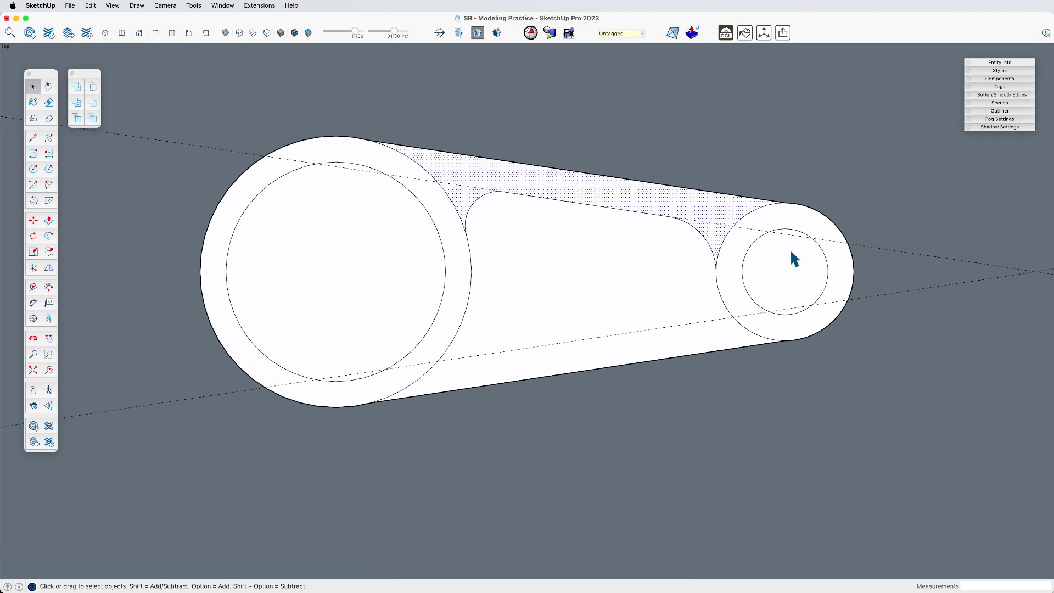
{"action": "key", "text": "l"}
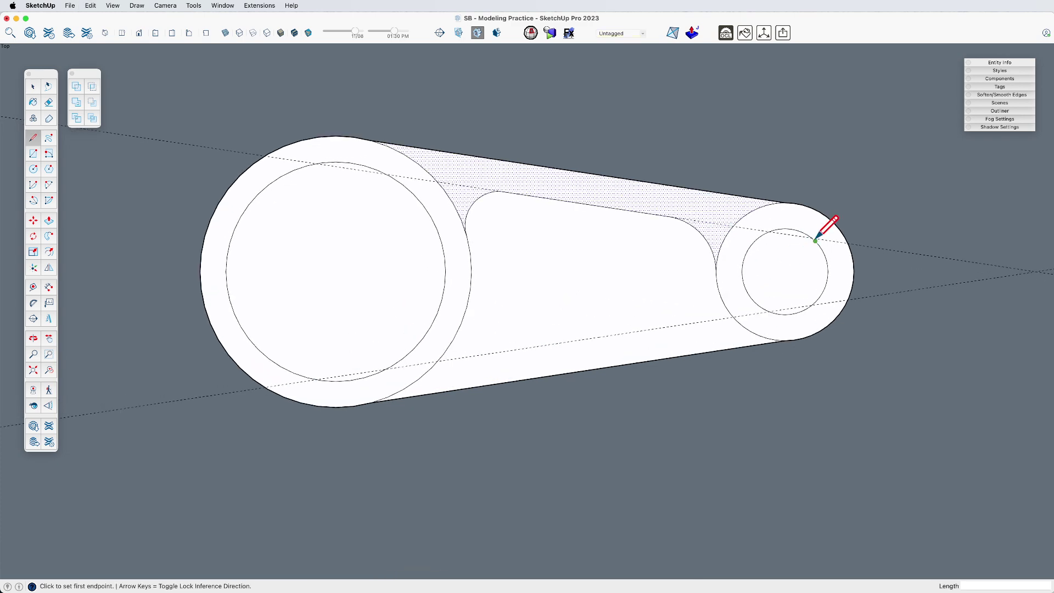
{"action": "left_click", "coordinate": [785, 271]}
{"action": "left_click", "coordinate": [803, 271]}
{"action": "key", "text": "space"}
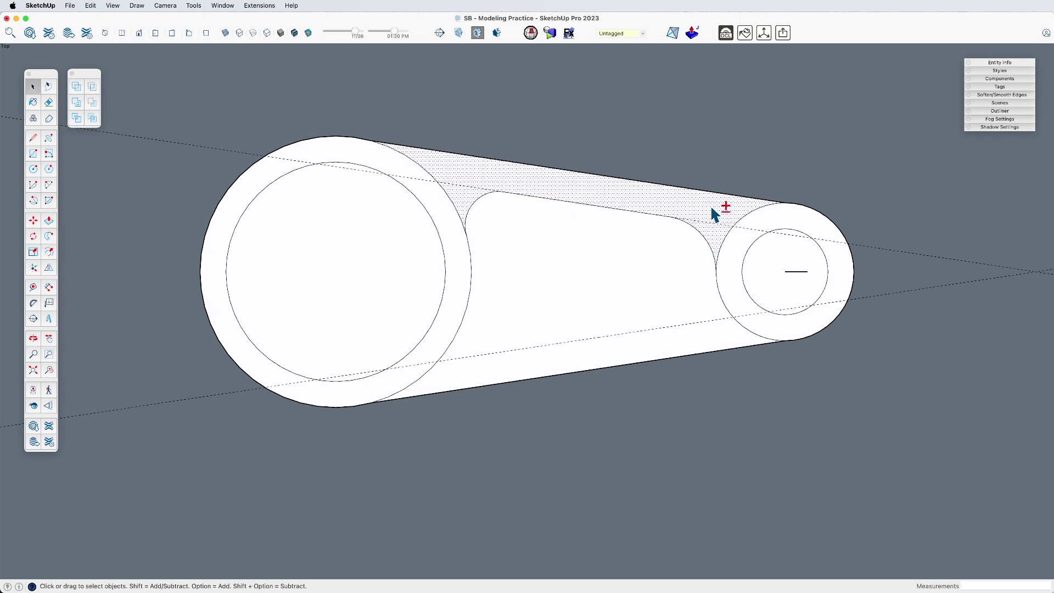
{"action": "key", "text": "shift+f"}
{"action": "key", "text": "alt"}
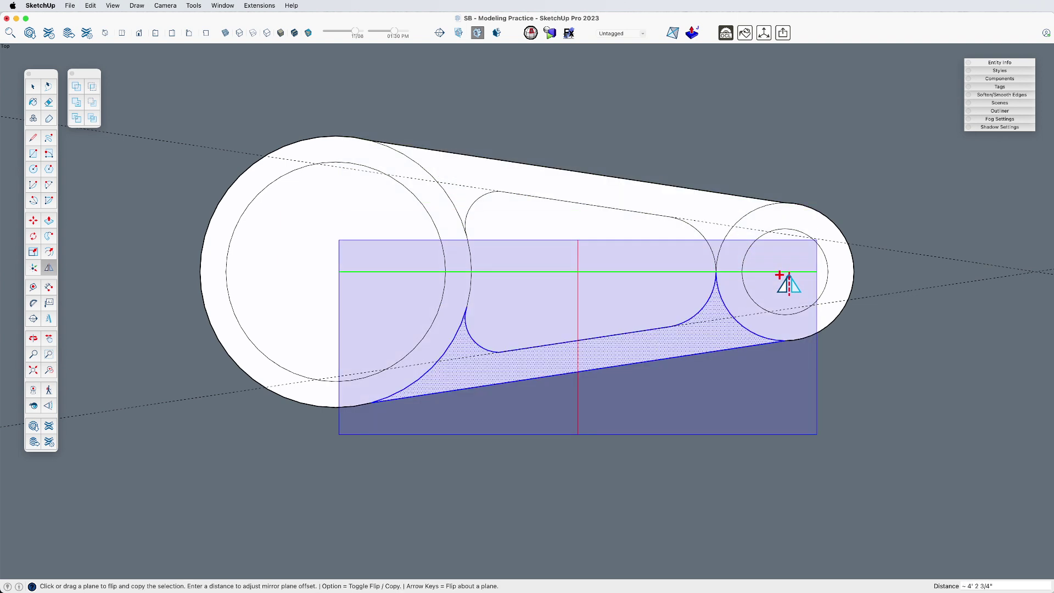
{"action": "key", "text": "e"}
{"action": "mouse_move", "coordinate": [741, 309]}
{"action": "left_mouse_down"}
{"action": "mouse_move", "coordinate": [471, 354]}
{"action": "mouse_move", "coordinate": [442, 369]}
{"action": "mouse_move", "coordinate": [462, 193]}
{"action": "mouse_move", "coordinate": [699, 239]}
{"action": "mouse_move", "coordinate": [741, 225]}
{"action": "mouse_move", "coordinate": [727, 238]}
{"action": "mouse_move", "coordinate": [720, 307]}
{"action": "mouse_move", "coordinate": [784, 279]}
{"action": "left_mouse_up"}
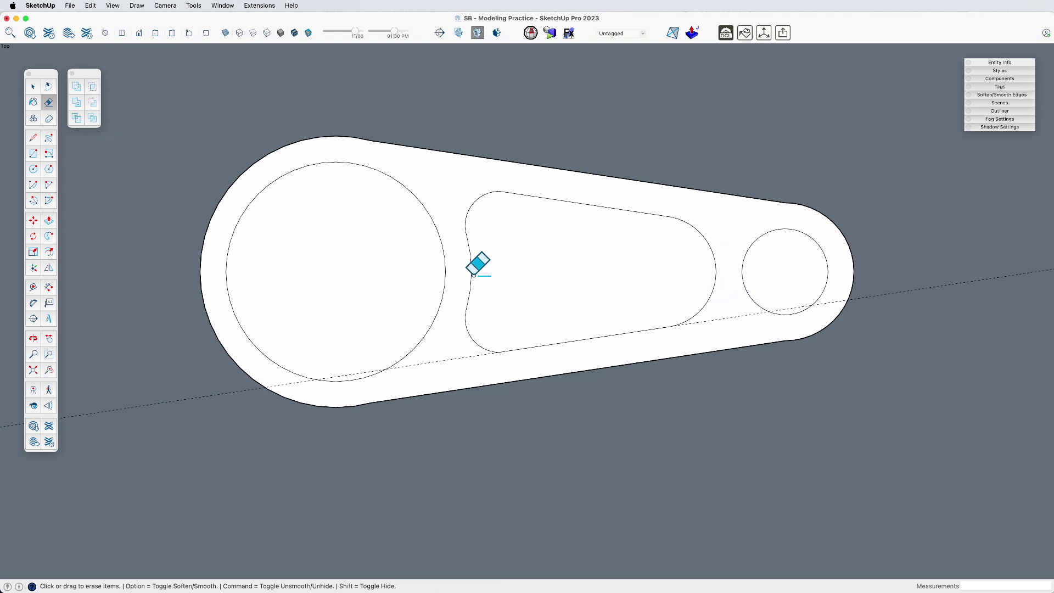
- Delete the large circle, slot and small circle faces to form three holes
{"action": "key", "text": "space"}
{"action": "left_click", "coordinate": [390, 301]}
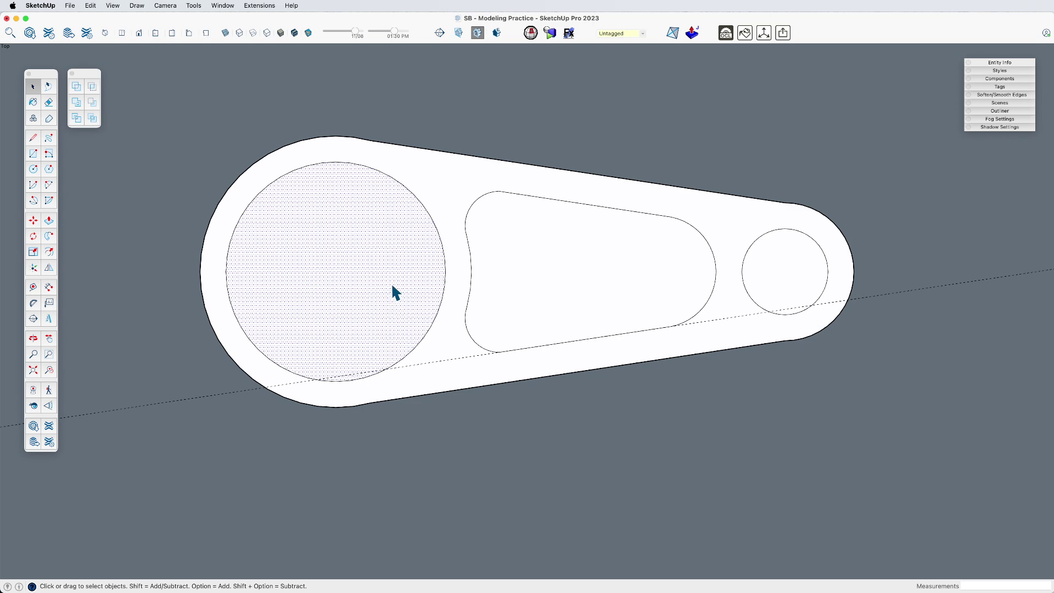
{"action": "key", "text": "Delete"}
{"action": "left_click", "coordinate": [546, 297]}
{"action": "key", "text": "Delete"}
{"action": "left_click", "coordinate": [774, 281]}
{"action": "key", "text": "Delete"}
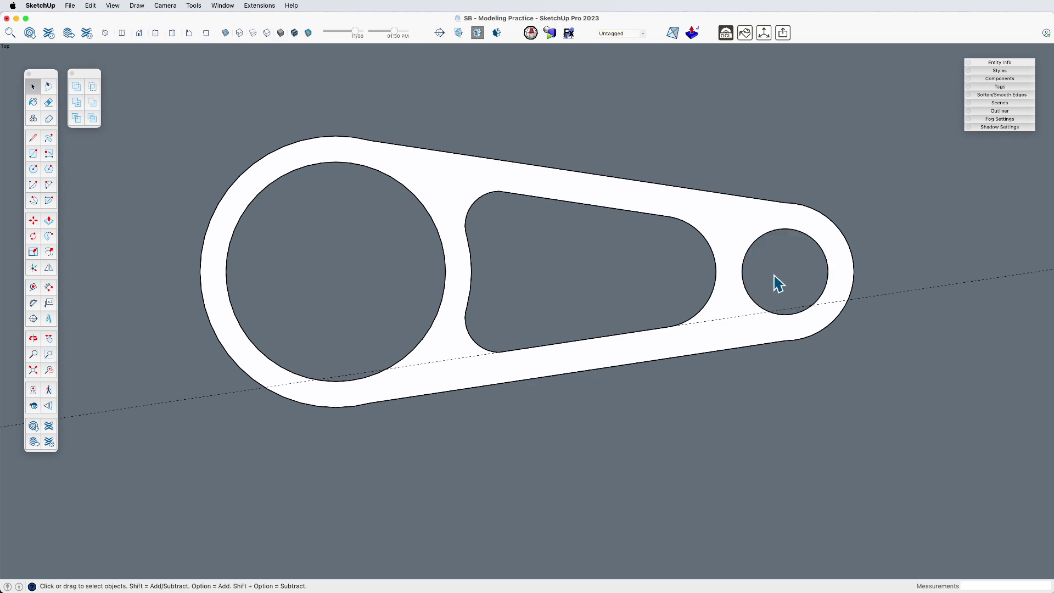
{"action": "scroll", "coordinate": [774, 282], "scroll_direction": "down", "scroll_amount": 3}
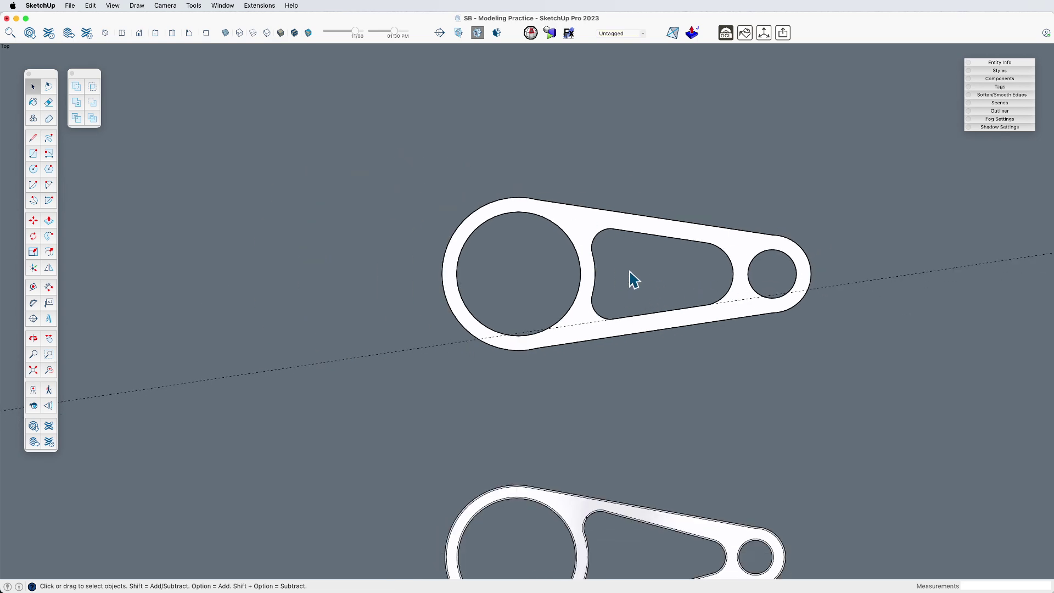
- Push/Pull the plate into a tall solid and group it
{"action": "middle_click_drag", "start_coordinate": [674, 316], "coordinate": [560, 352]}
{"action": "key", "text": "p"}
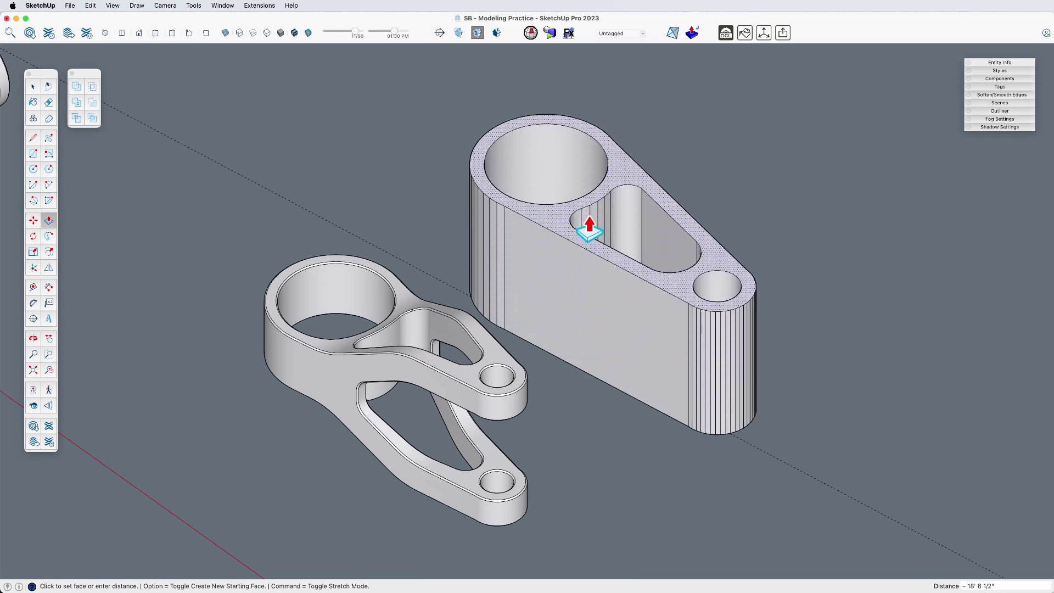
{"action": "key", "text": "Escape"}
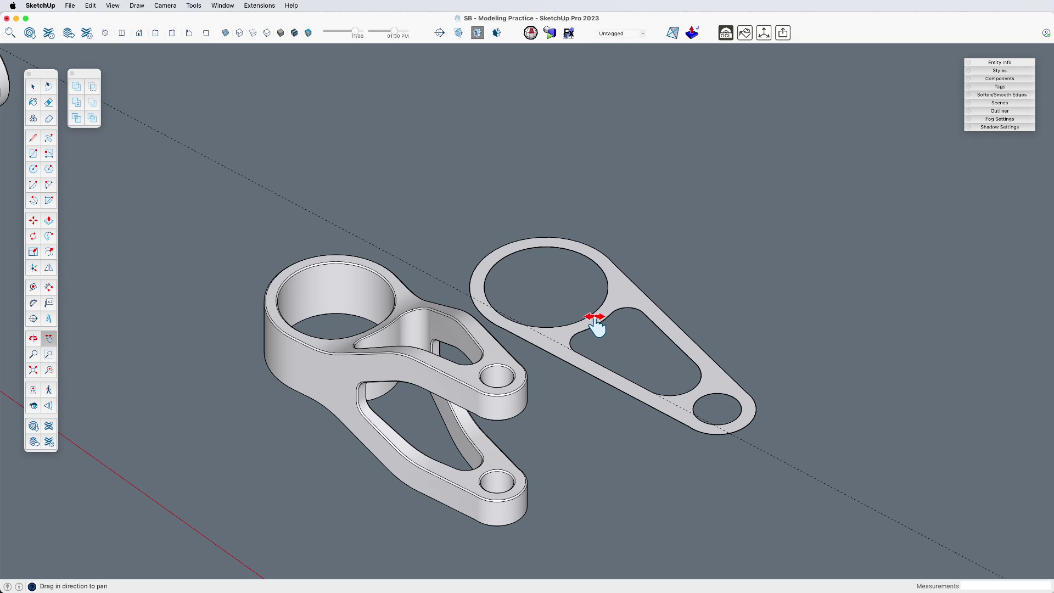
{"action": "left_click", "coordinate": [565, 224]}
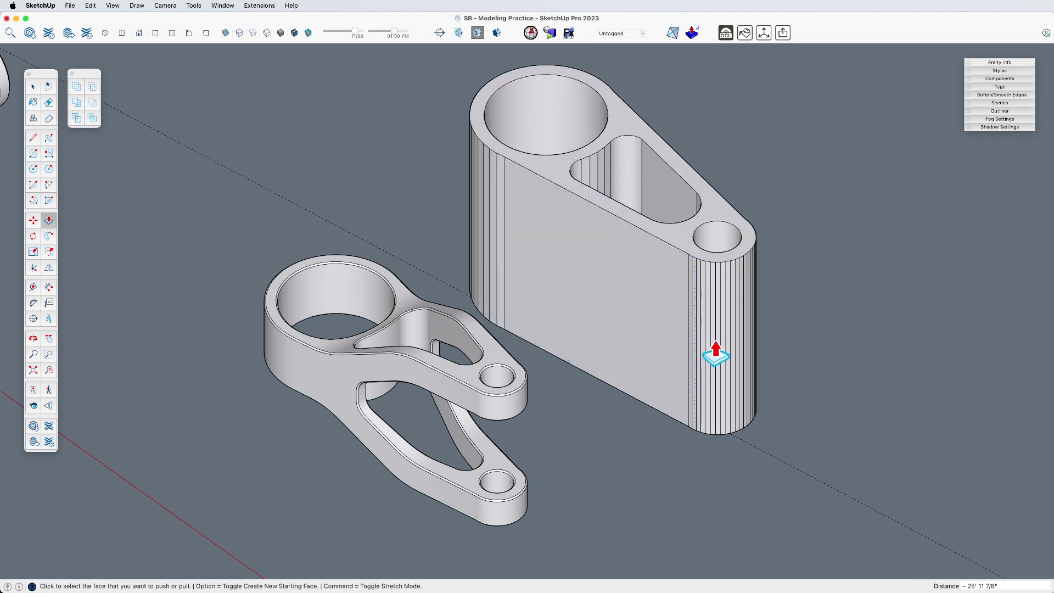
{"action": "key", "text": "space"}
{"action": "triple_click", "coordinate": [654, 302]}
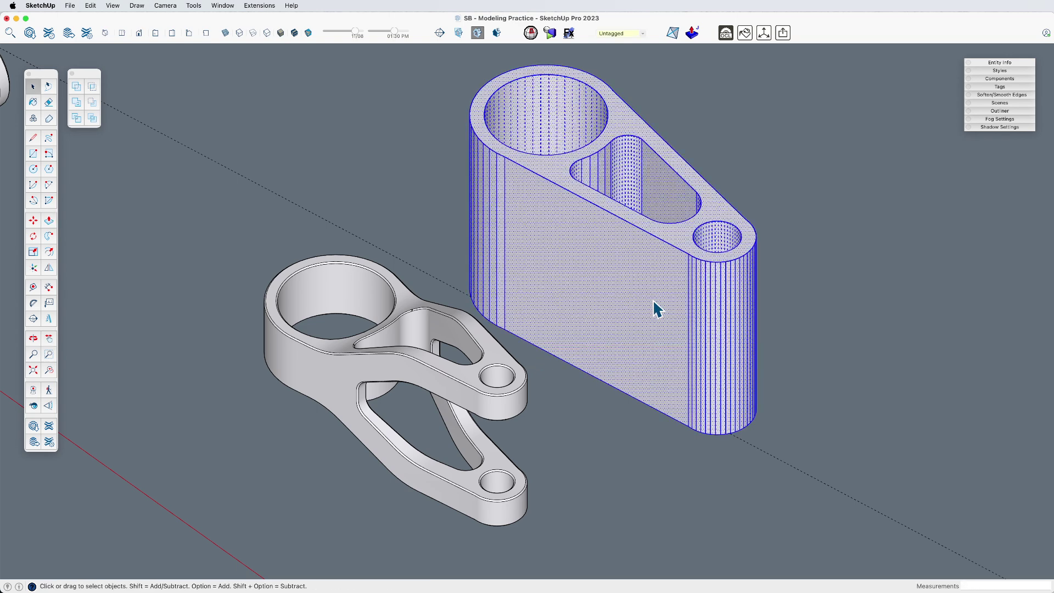
{"action": "key", "text": "super+g"}
- Run CleanUp on the group and switch to the Left view
{"action": "key", "text": "ctrl+shift+c"}
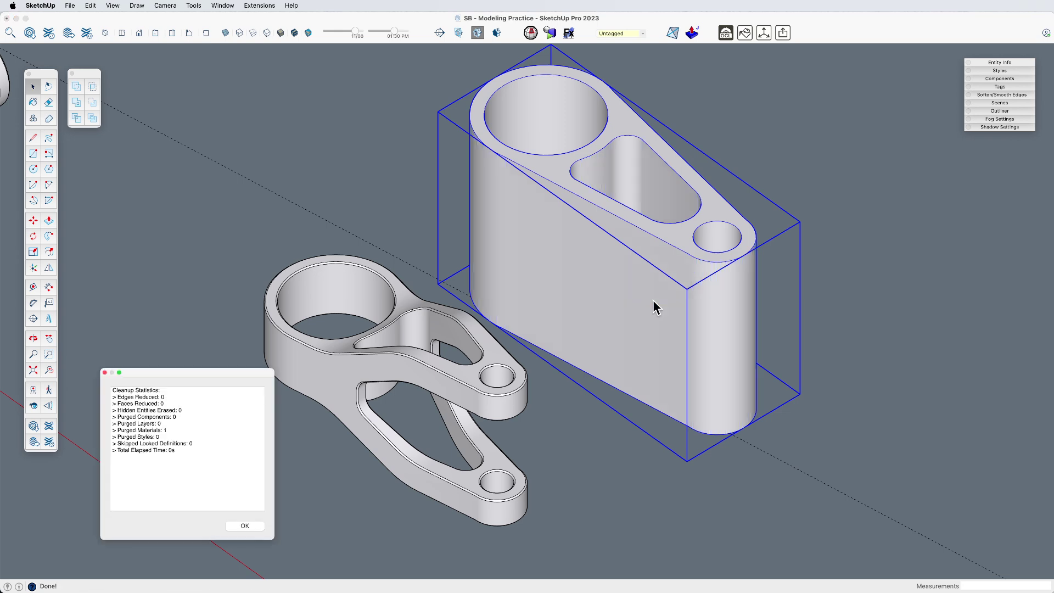
{"action": "key", "text": "b"}
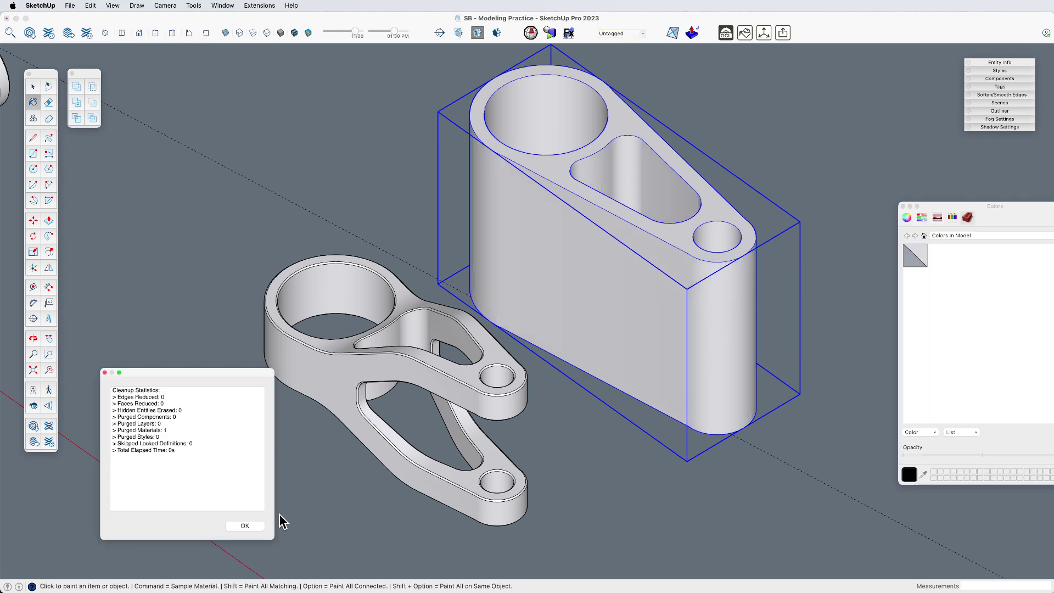
{"action": "left_click", "coordinate": [248, 526]}
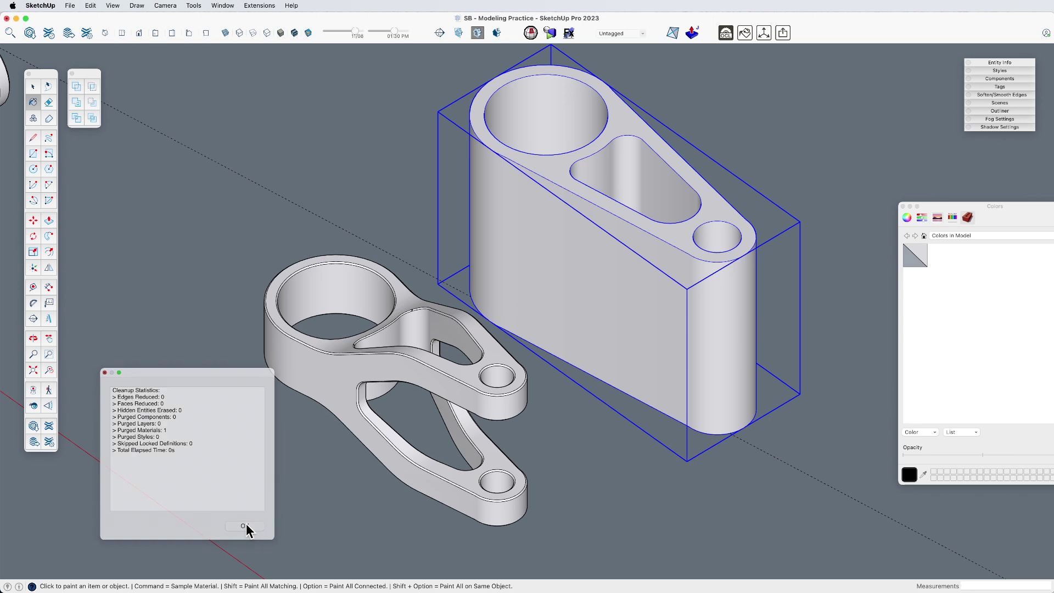
{"action": "left_click", "coordinate": [155, 34]}
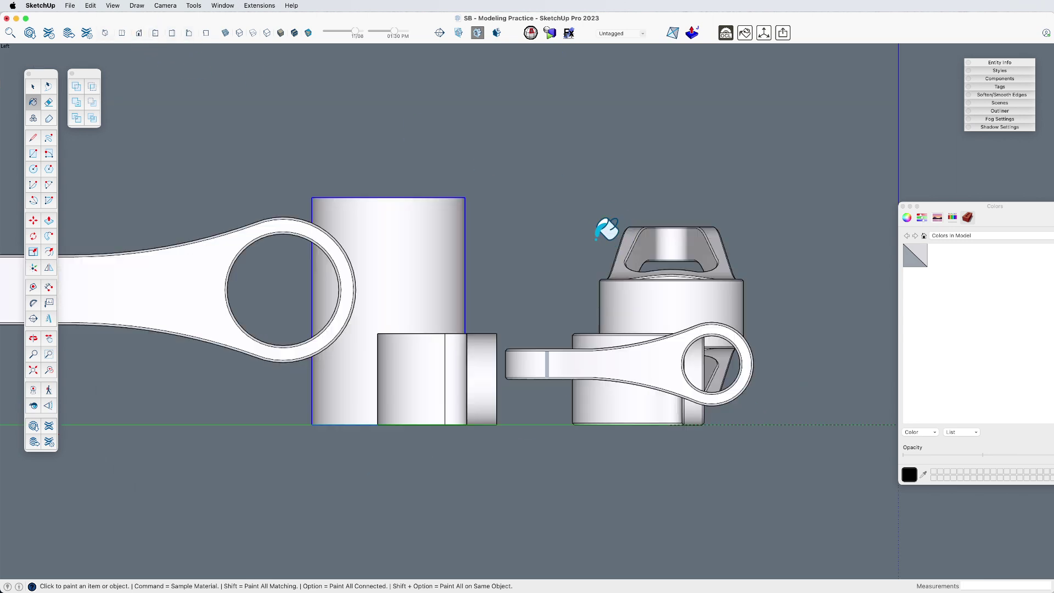
- Switch to a front view of the model and zoom in on the forked part
{"action": "left_click", "coordinate": [139, 33]}
{"action": "scroll", "coordinate": [483, 357], "scroll_direction": "down", "scroll_amount": 6}
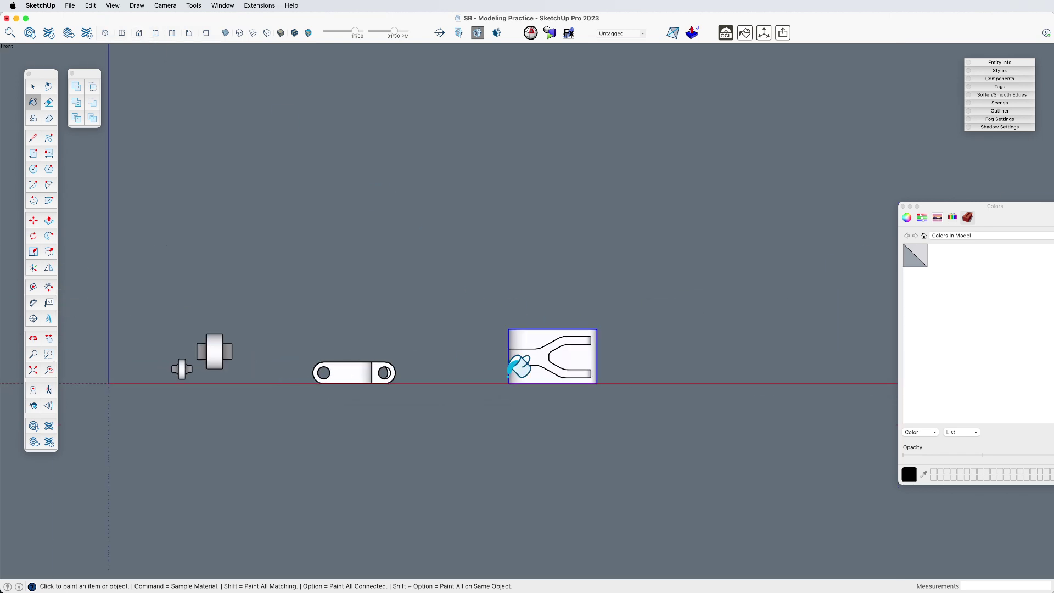
{"action": "scroll", "coordinate": [518, 366], "scroll_direction": "up", "scroll_amount": 8}
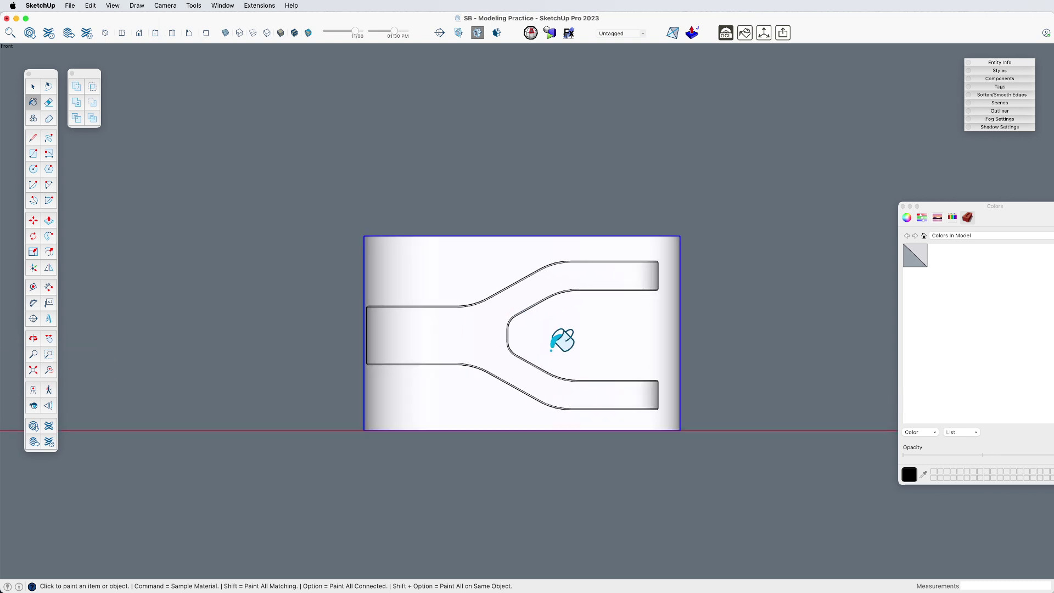
{"action": "scroll", "coordinate": [551, 351], "scroll_direction": "down", "scroll_amount": 3}
- Draw a bent path line with a lower horizontal edge, a diagonal rise and an upper horizontal edge
{"action": "key", "text": "l"}
{"action": "left_click", "coordinate": [418, 170]}
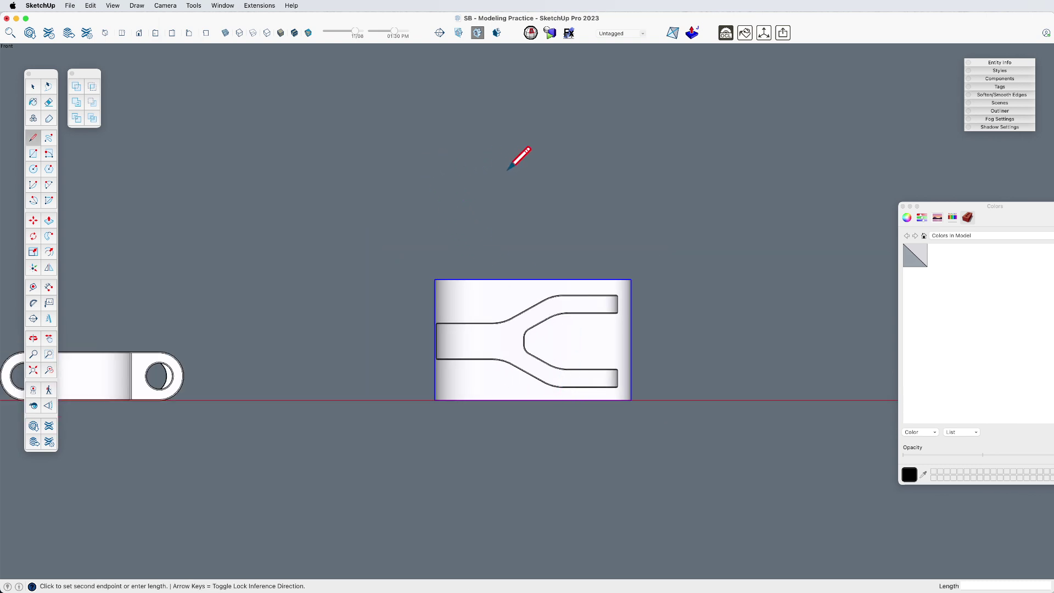
{"action": "key", "text": "space"}
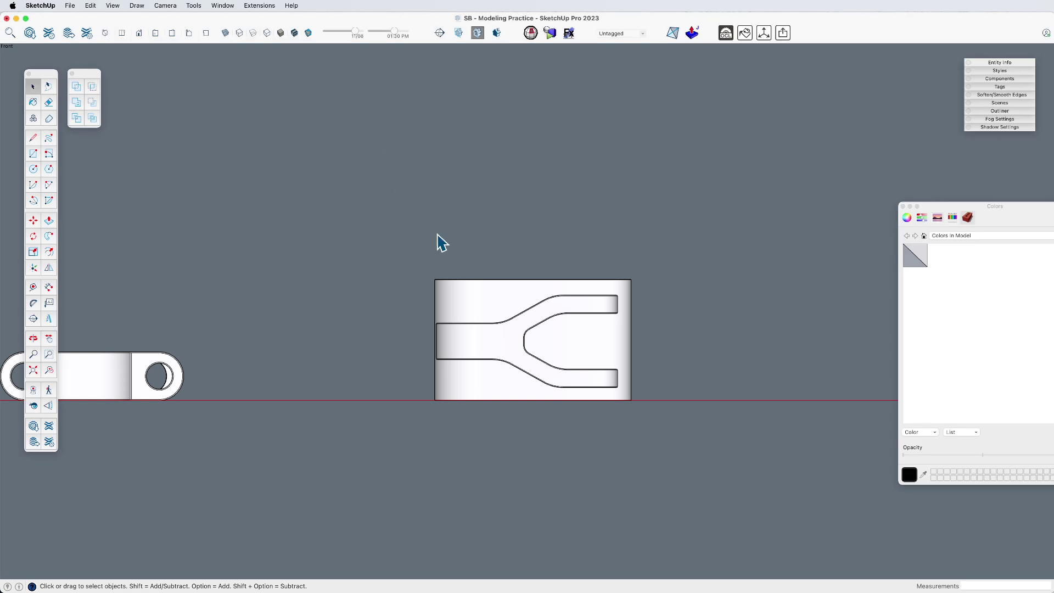
{"action": "key", "text": "l"}
{"action": "left_click", "coordinate": [410, 184]}
{"action": "left_click", "coordinate": [492, 184]}
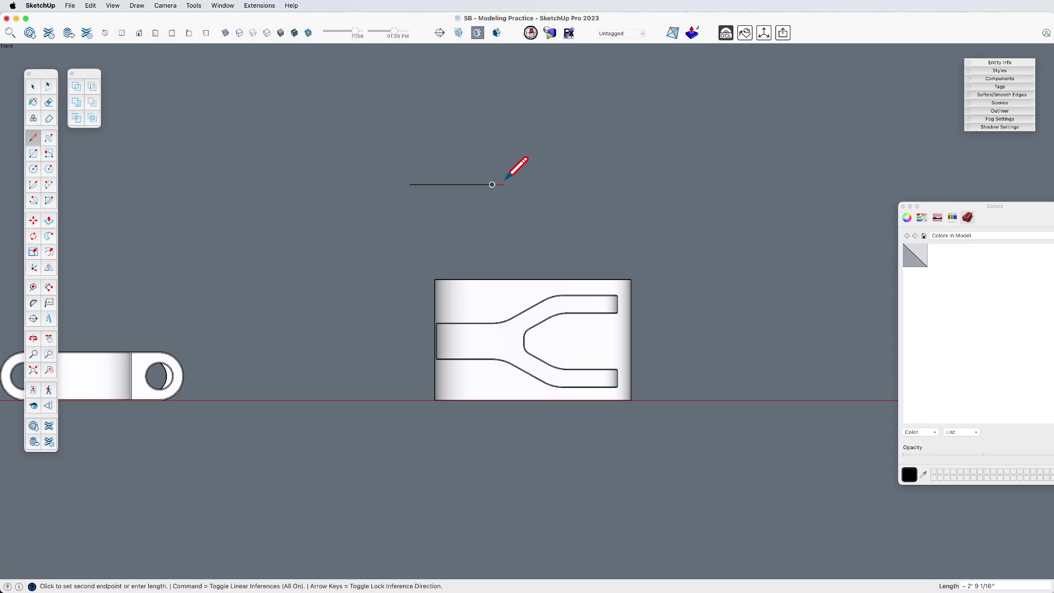
{"action": "left_click", "coordinate": [538, 153]}
{"action": "left_click", "coordinate": [687, 153]}
{"action": "key", "text": "space"}
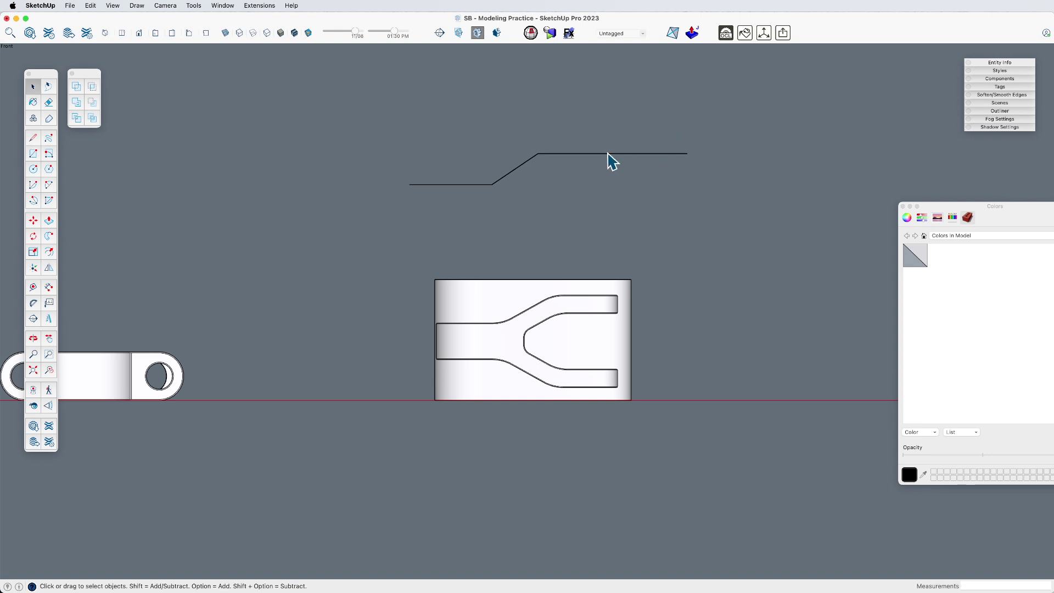
- Shift the path's upper horizontal run up and right, stretching the diagonal
{"action": "left_click", "coordinate": [598, 154]}
{"action": "key", "text": "m"}
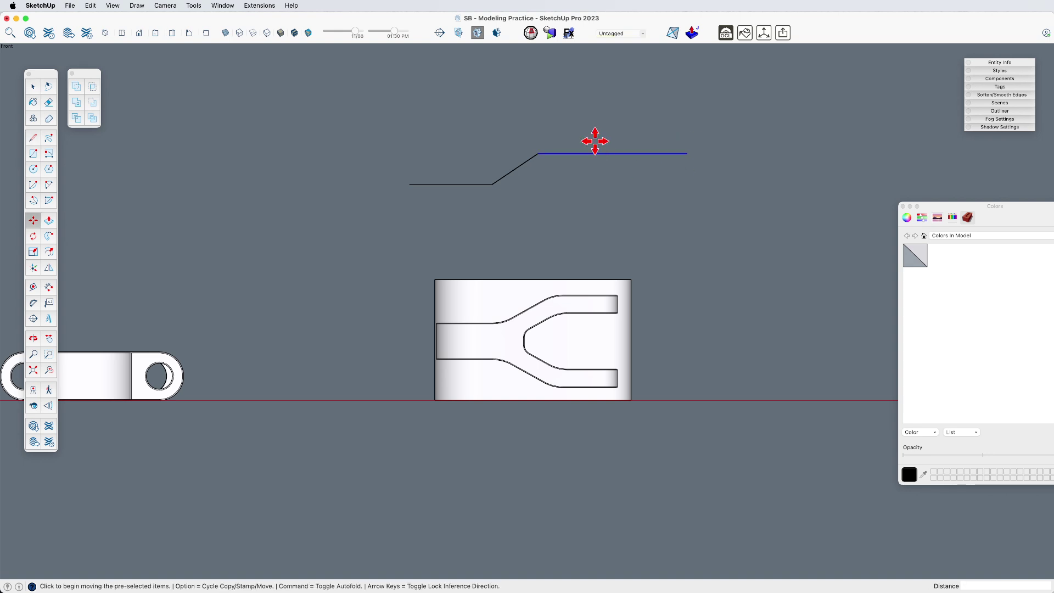
{"action": "left_click_drag", "start_coordinate": [595, 139], "coordinate": [618, 122]}
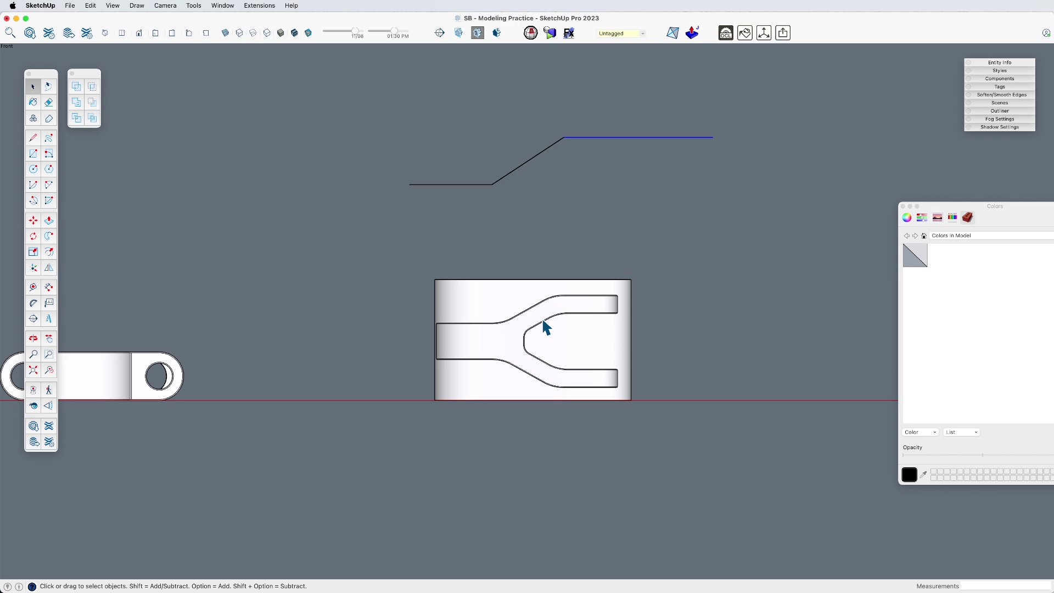
{"action": "key", "text": "Escape"}
- Move the Y-shaped profile off the block to its left
{"action": "left_click", "coordinate": [709, 238]}
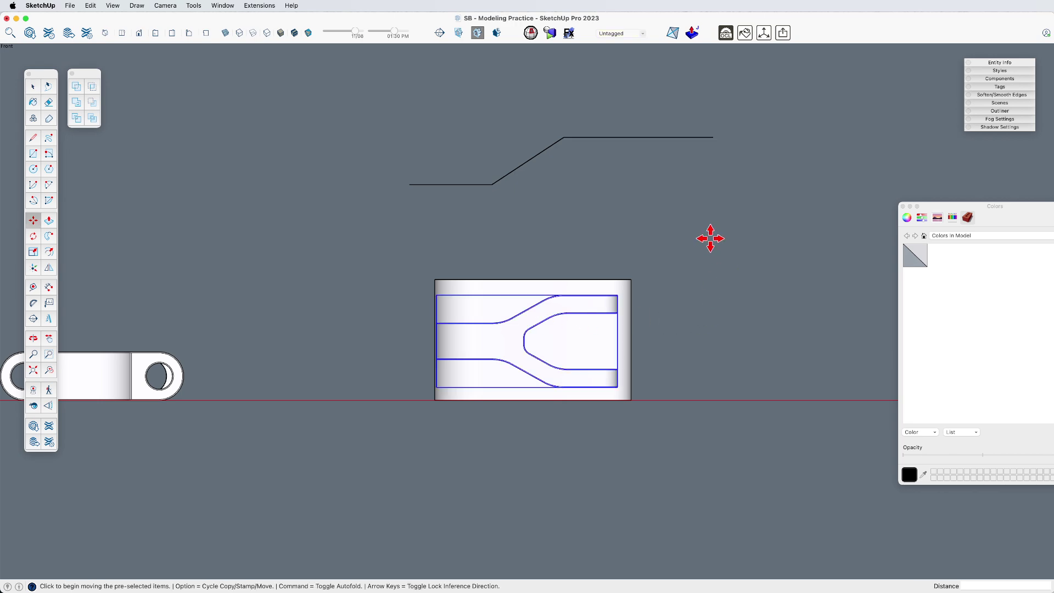
{"action": "left_click", "coordinate": [498, 237]}
{"action": "key", "text": "space"}
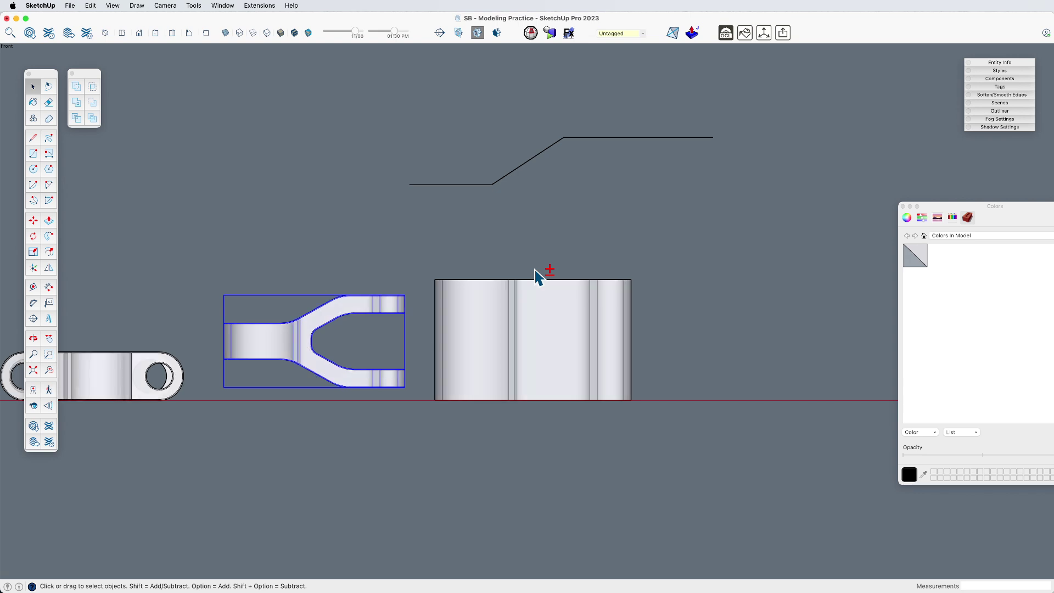
- Move the path's diagonal segment to a new position to adjust the bend
{"action": "scroll", "coordinate": [517, 329], "scroll_direction": "up", "scroll_amount": 2}
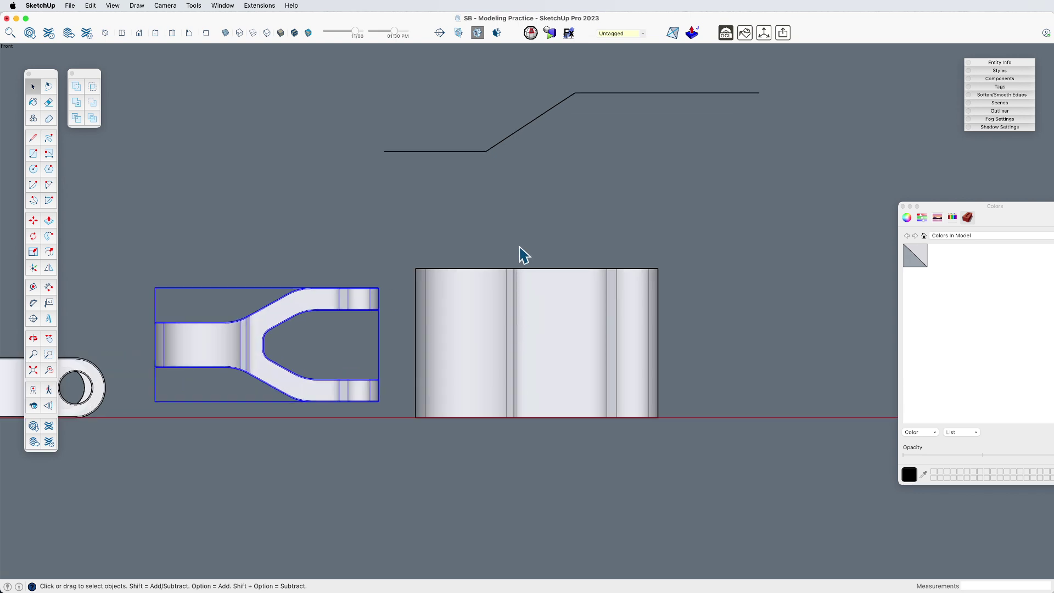
{"action": "left_click", "coordinate": [483, 150]}
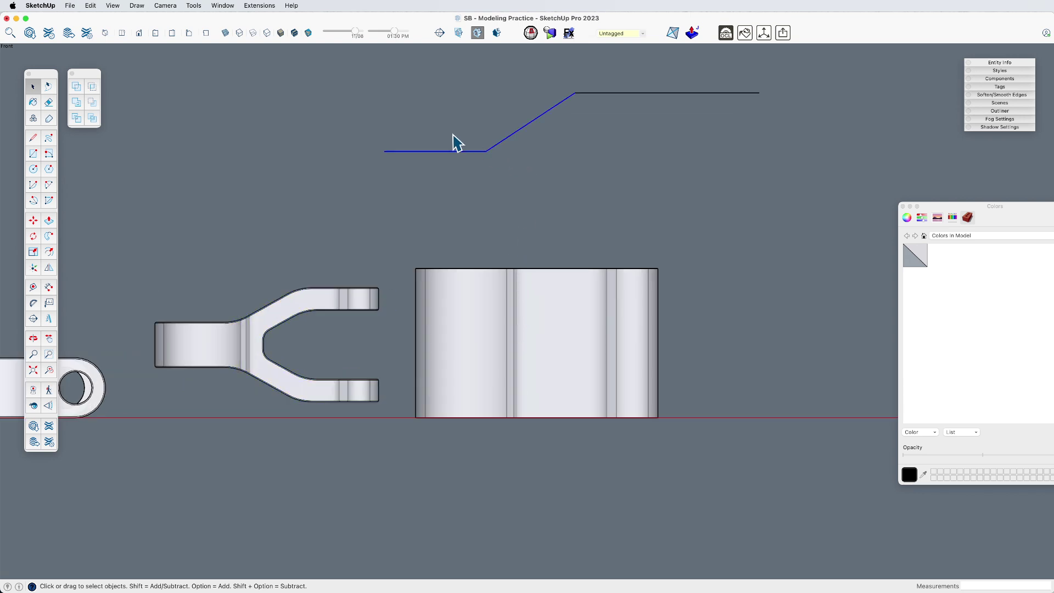
{"action": "key", "text": "m"}
{"action": "left_click", "coordinate": [518, 130]}
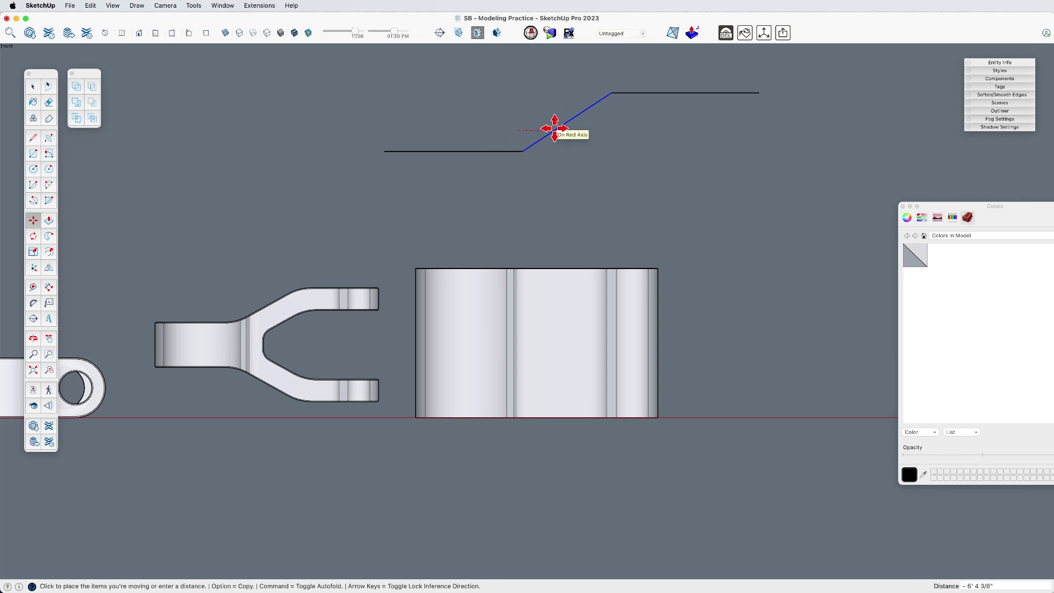
{"action": "left_click", "coordinate": [540, 133]}
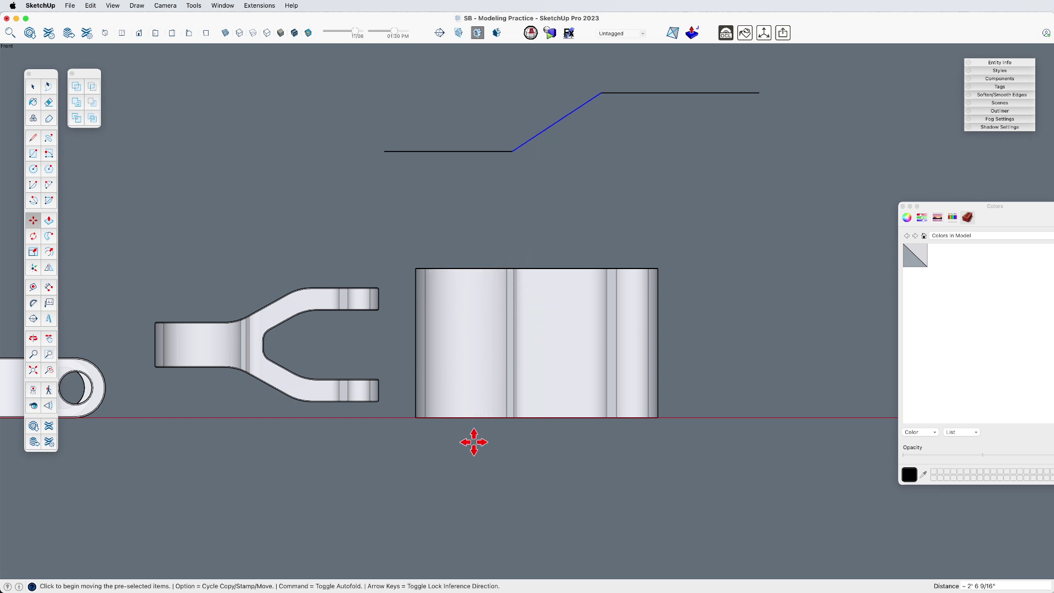
- Offset the three path edges and join both ends with lines to form the bar face
{"action": "key", "text": "space"}
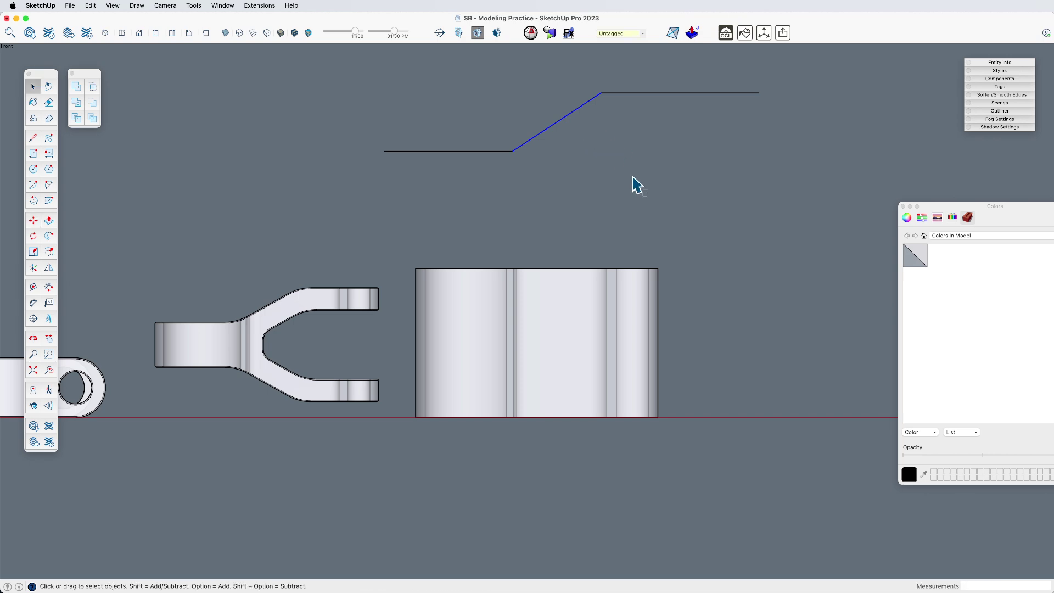
{"action": "left_click_drag", "start_coordinate": [630, 183], "coordinate": [456, 69]}
{"action": "key", "text": "f"}
{"action": "left_click", "coordinate": [566, 115]}
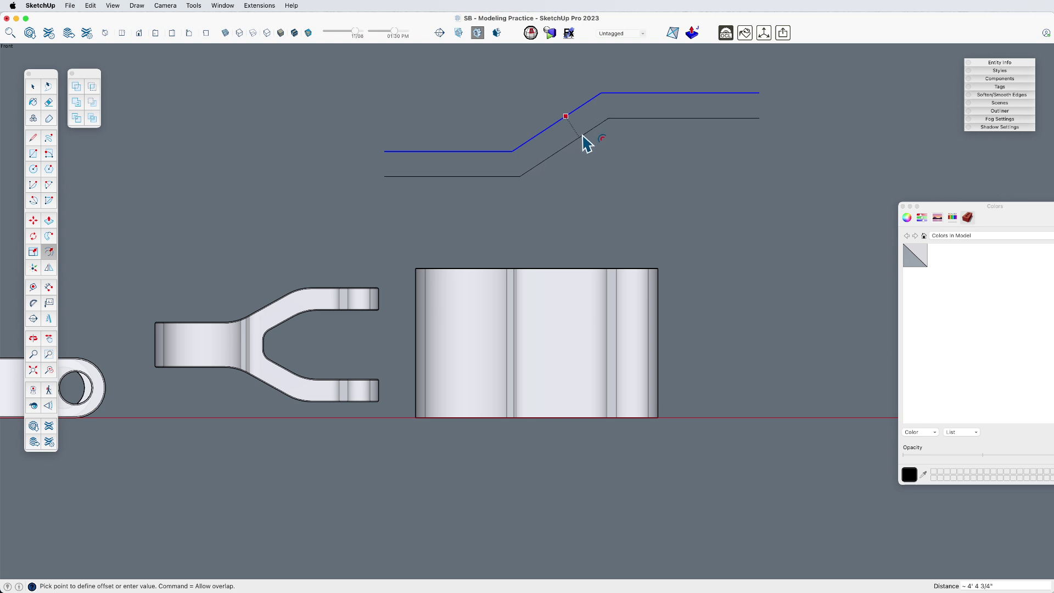
{"action": "left_click", "coordinate": [584, 141]}
{"action": "key", "text": "l"}
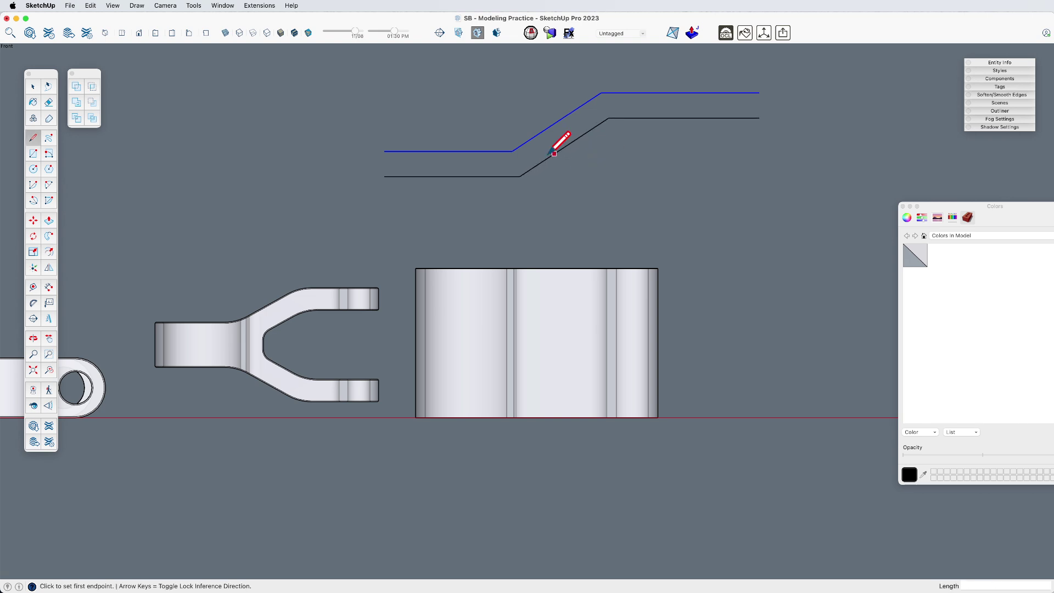
{"action": "left_click", "coordinate": [383, 177]}
{"action": "left_click", "coordinate": [384, 151]}
{"action": "key", "text": "Escape"}
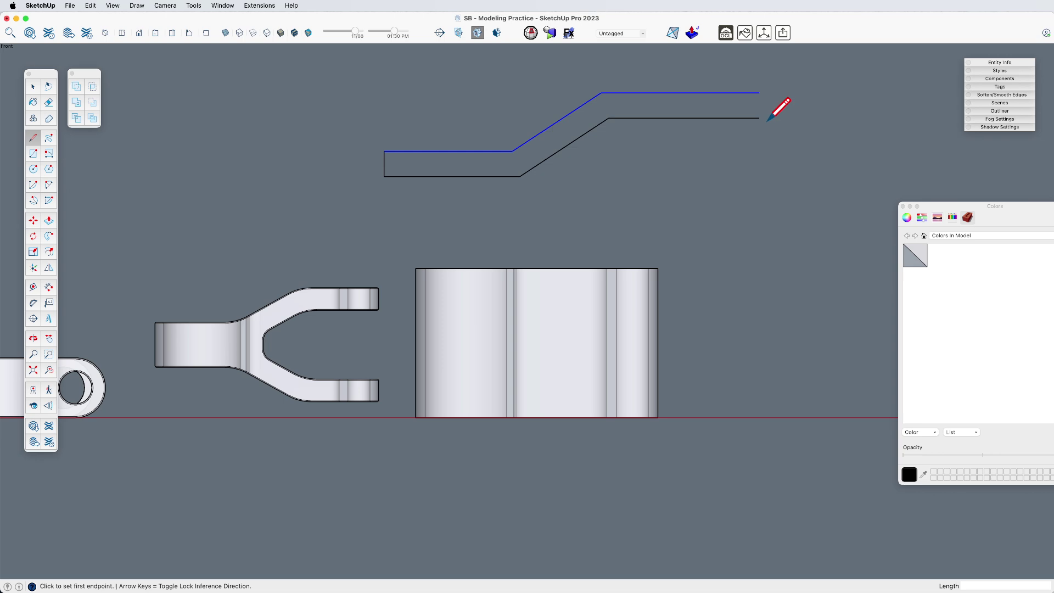
{"action": "left_click", "coordinate": [759, 118]}
{"action": "left_click", "coordinate": [759, 93]}
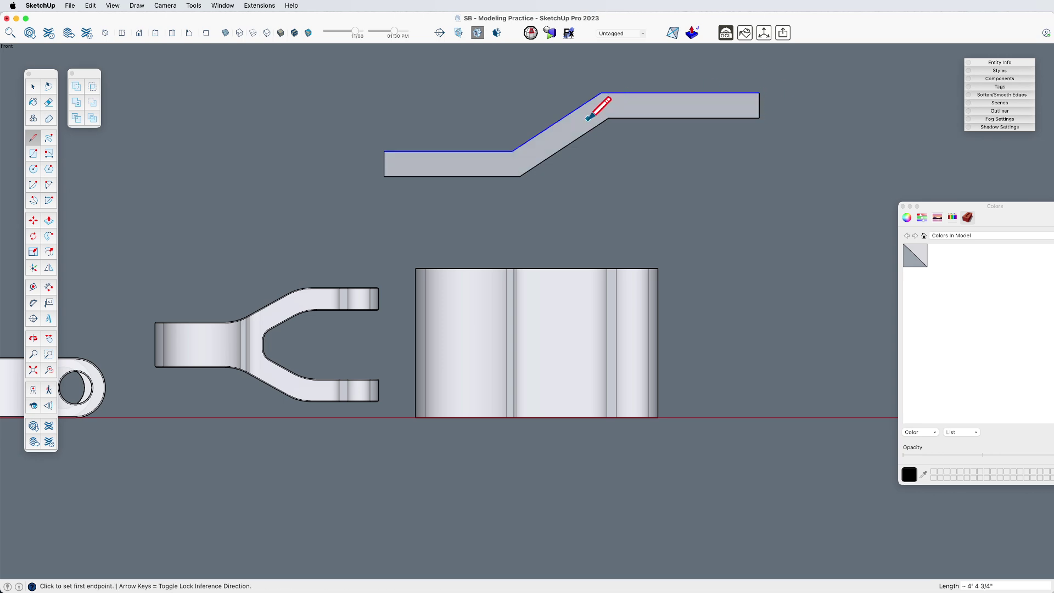
- Round the bar's bend corners with matching-radius fillet arcs
{"action": "key", "text": "a"}
{"action": "scroll", "coordinate": [594, 102], "scroll_direction": "up", "scroll_amount": 5}
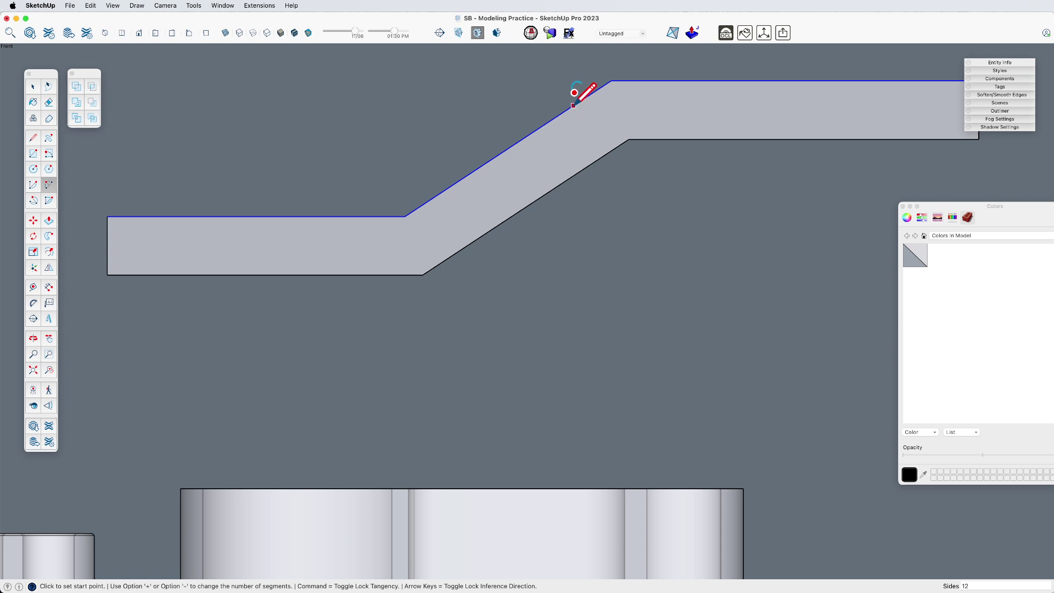
{"action": "left_click", "coordinate": [573, 104]}
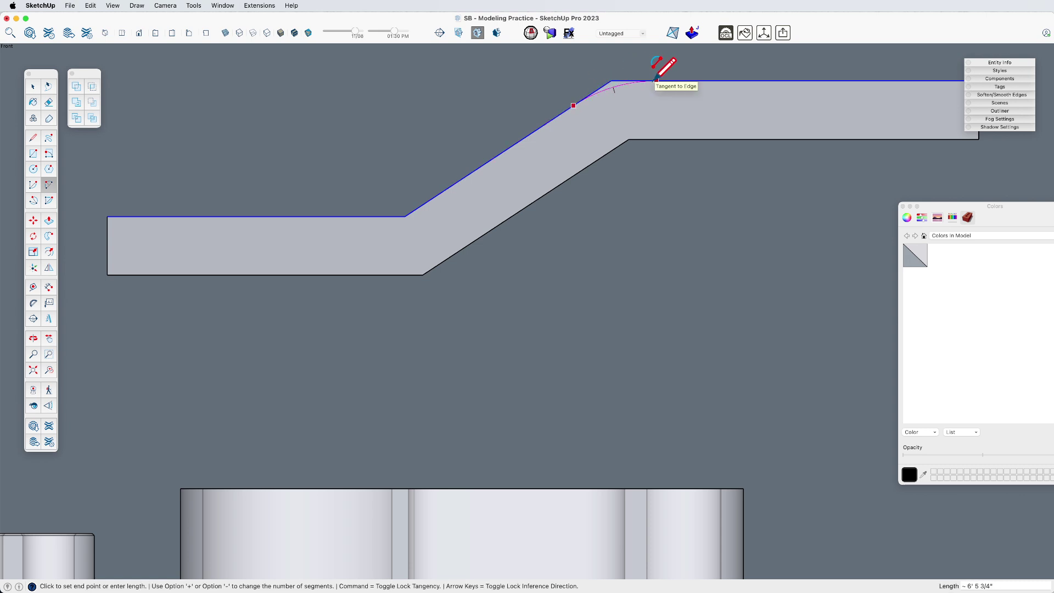
{"action": "left_click", "coordinate": [656, 81]}
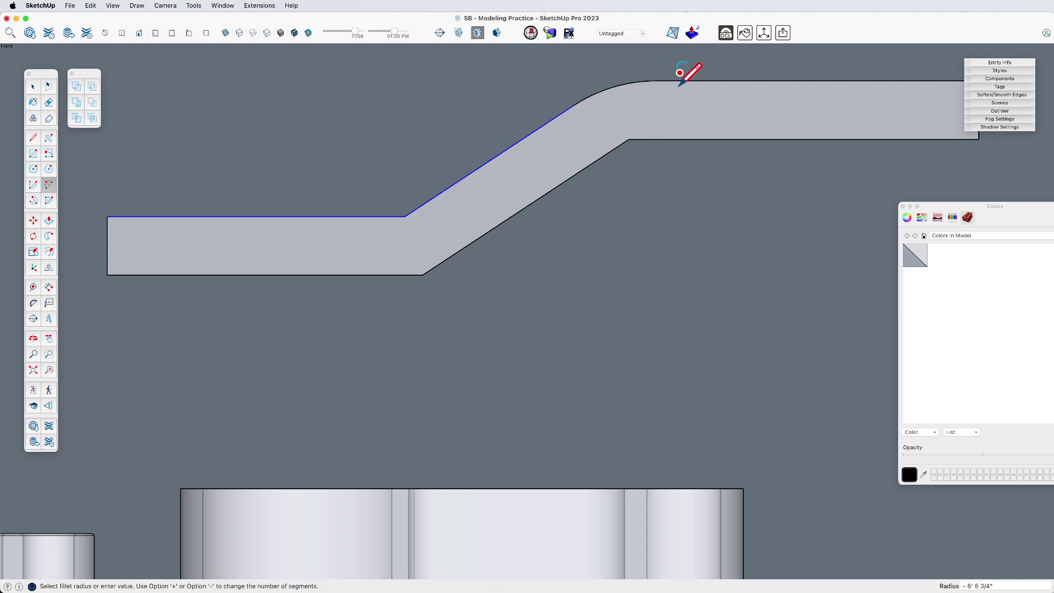
{"action": "scroll", "coordinate": [617, 136], "scroll_direction": "down", "scroll_amount": 5}
{"action": "scroll", "coordinate": [529, 184], "scroll_direction": "up", "scroll_amount": 4}
{"action": "double_click", "coordinate": [525, 205]}
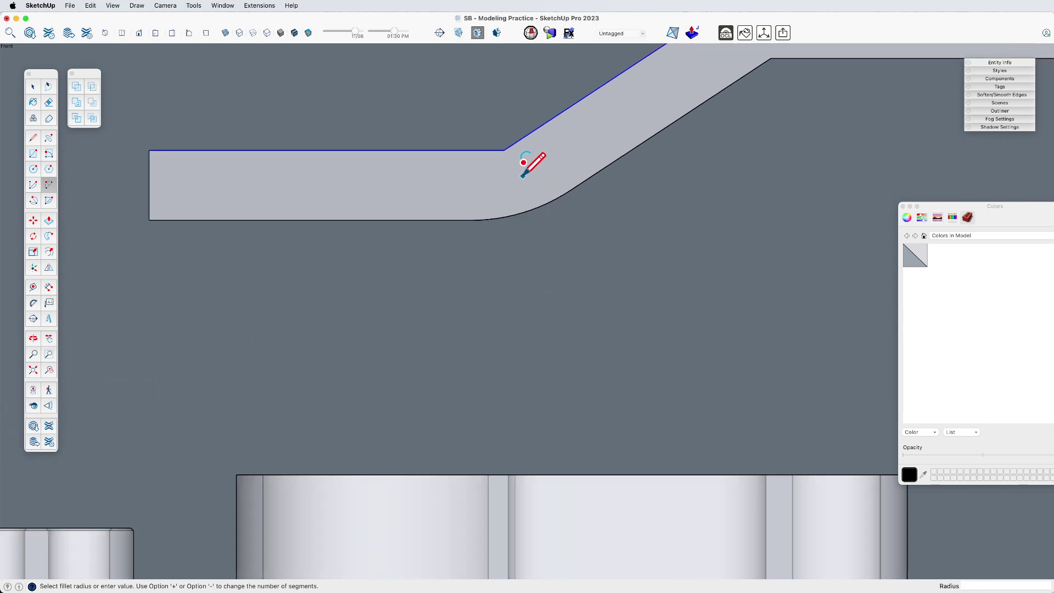
{"action": "double_click", "coordinate": [521, 144]}
{"action": "scroll", "coordinate": [409, 184], "scroll_direction": "down", "scroll_amount": 4}
{"action": "scroll", "coordinate": [612, 99], "scroll_direction": "up", "scroll_amount": 4}
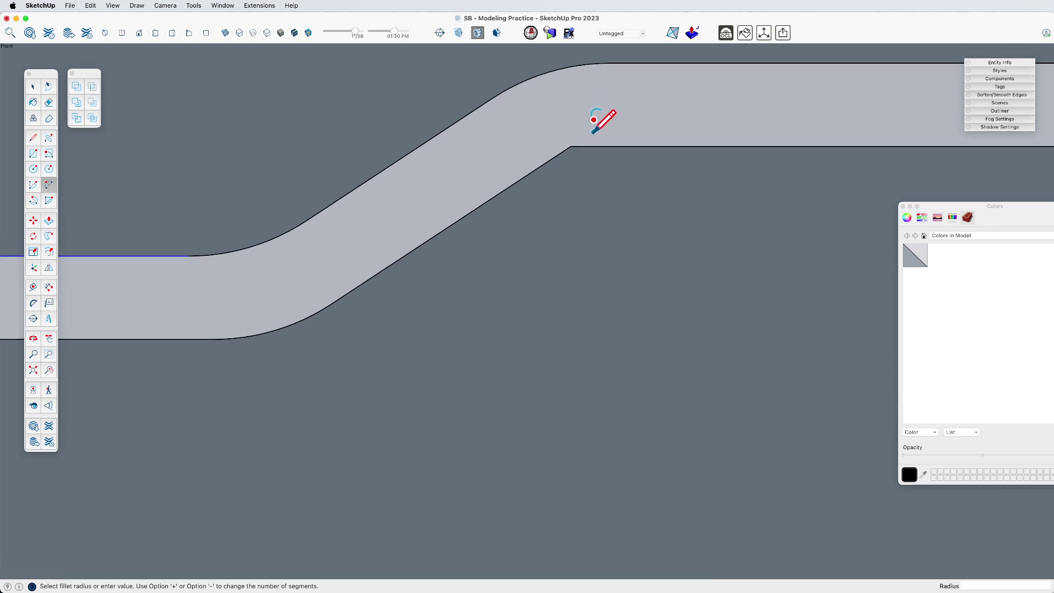
{"action": "scroll", "coordinate": [589, 128], "scroll_direction": "down", "scroll_amount": 10}
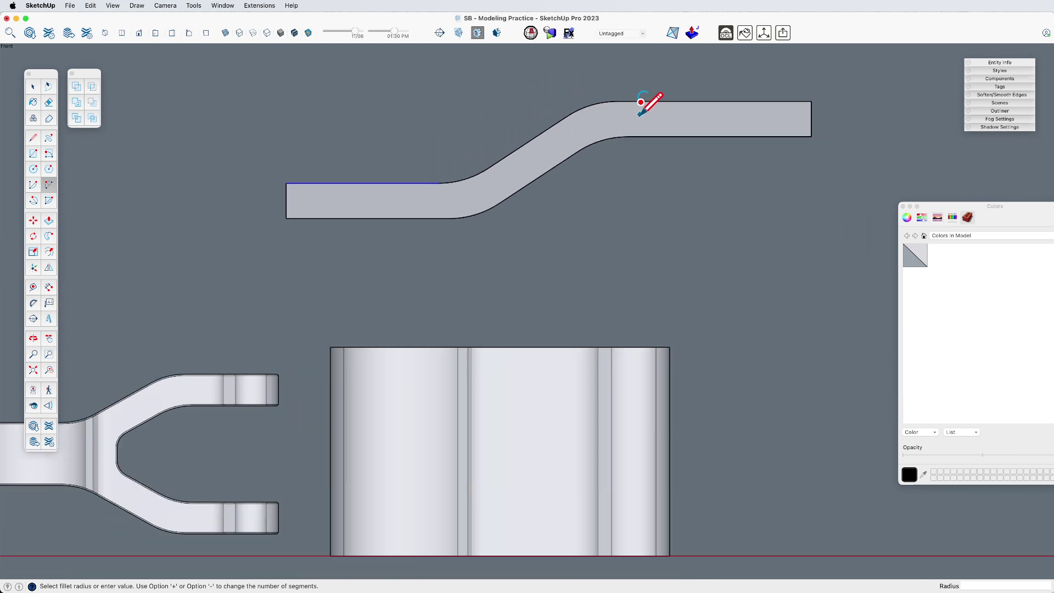
- Raise the bent bar and flip a mirrored copy of it downward
{"action": "key", "text": "space"}
{"action": "left_click", "coordinate": [549, 172]}
{"action": "scroll", "coordinate": [554, 238], "scroll_direction": "down", "scroll_amount": 3}
{"action": "key", "text": "m"}
{"action": "left_click", "coordinate": [558, 220]}
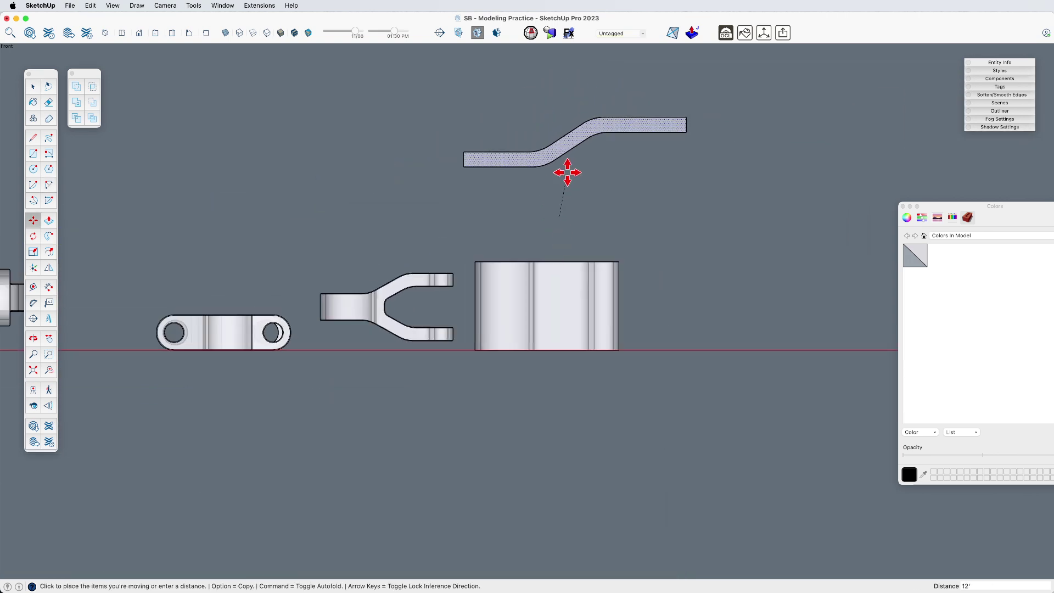
{"action": "left_click", "coordinate": [555, 151]}
{"action": "key", "text": "shift+f"}
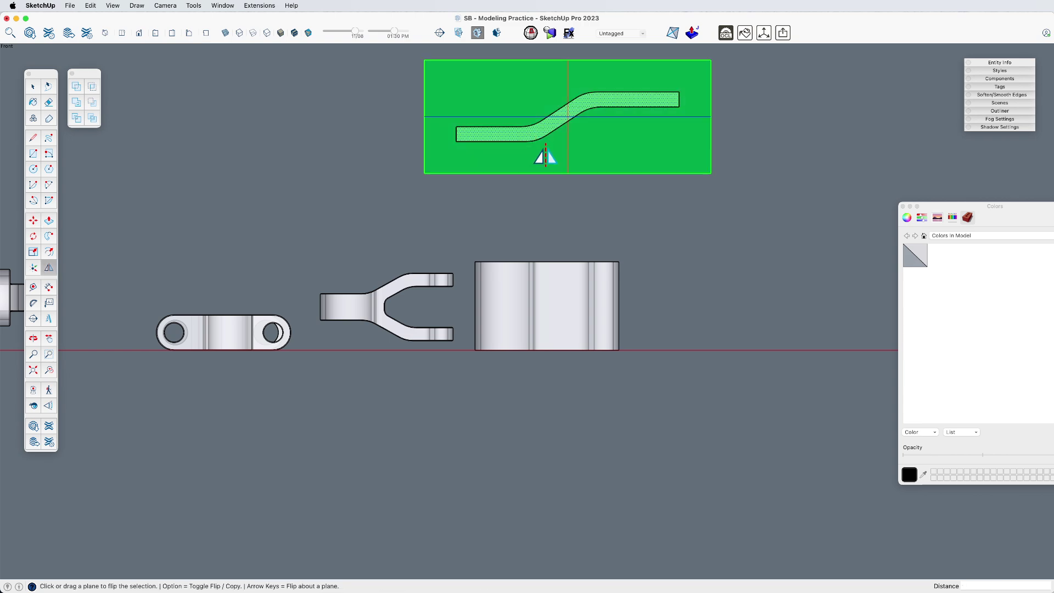
{"action": "left_click_drag", "start_coordinate": [515, 131], "coordinate": [529, 159]}
{"action": "key", "text": "alt"}
- Draw a line splitting the two bars and an arc rounding the inner crotch
{"action": "key", "text": "l"}
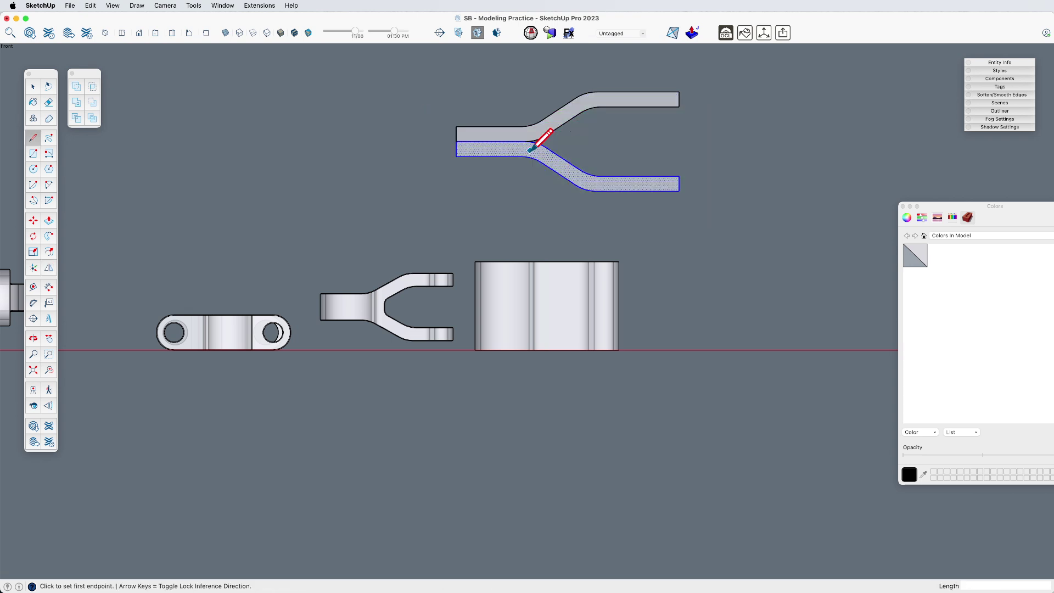
{"action": "scroll", "coordinate": [567, 131], "scroll_direction": "up", "scroll_amount": 3}
{"action": "left_click", "coordinate": [553, 126]}
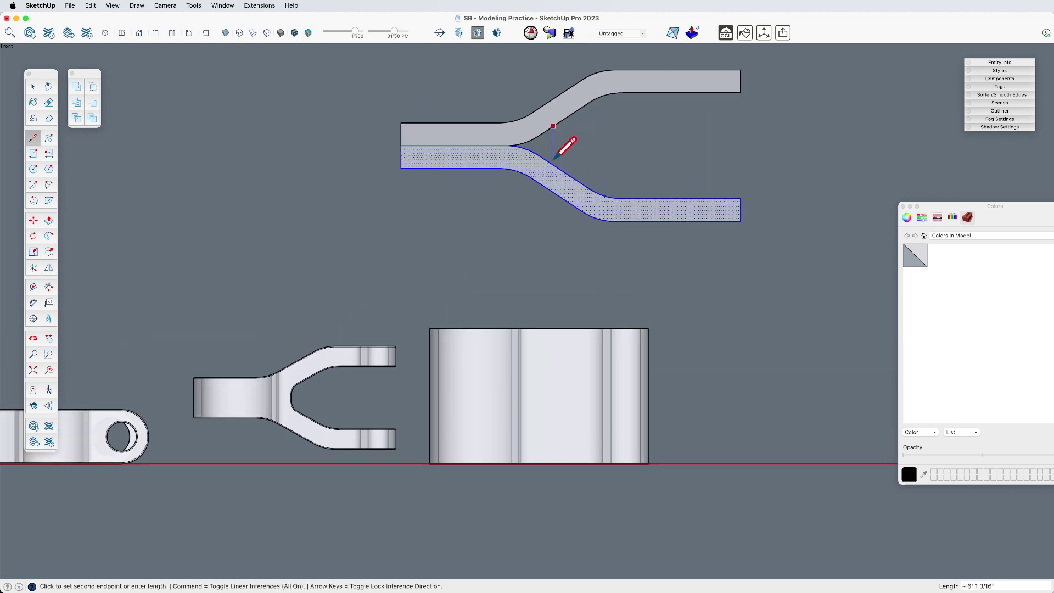
{"action": "left_click", "coordinate": [553, 164]}
{"action": "key", "text": "a"}
{"action": "scroll", "coordinate": [557, 157], "scroll_direction": "up", "scroll_amount": 3}
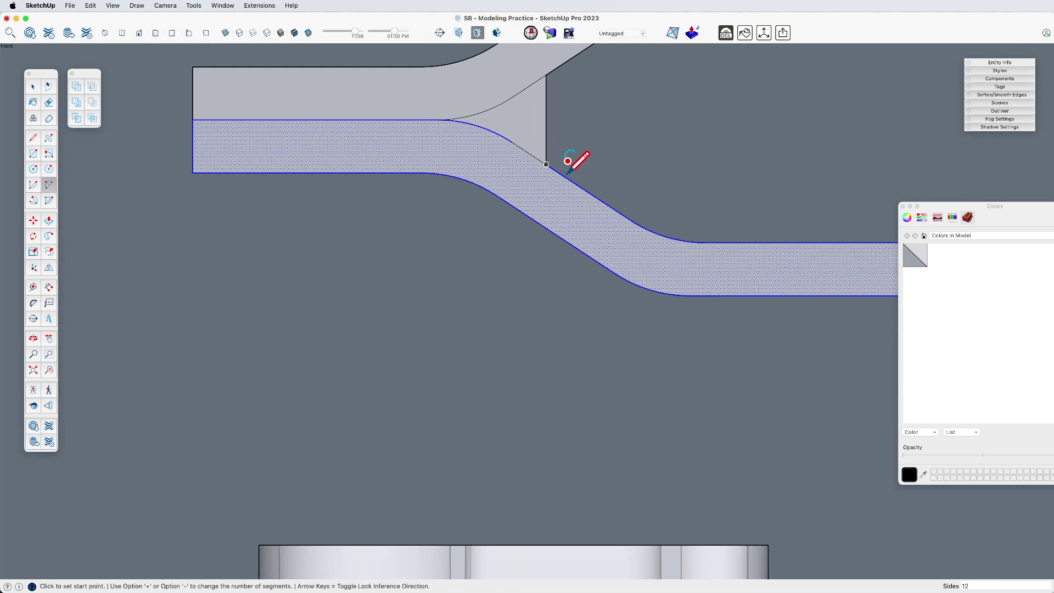
{"action": "left_click", "coordinate": [565, 178]}
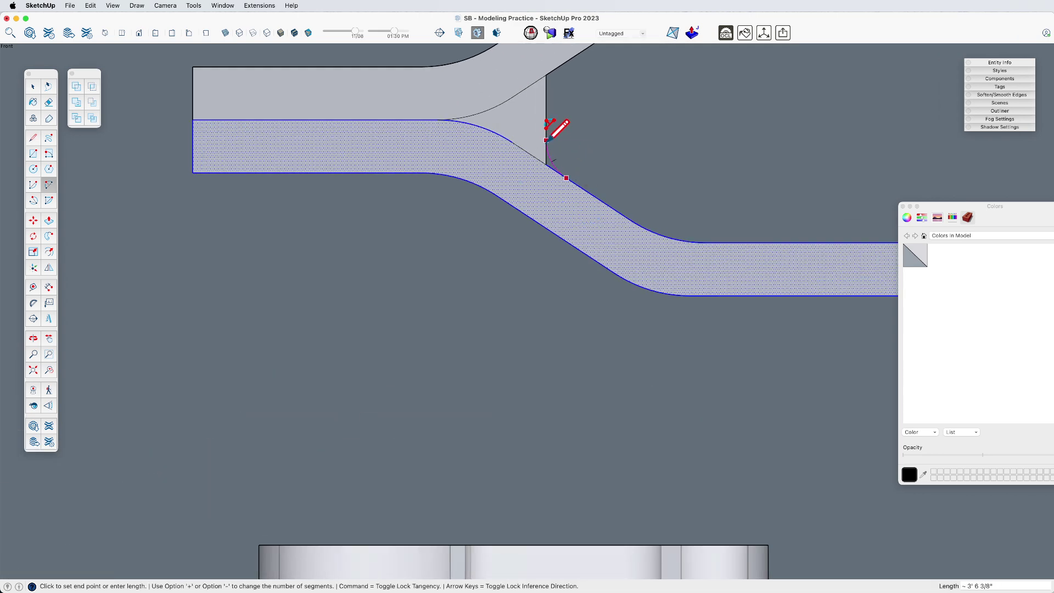
{"action": "left_click", "coordinate": [546, 139]}
- Erase the leftover corner edges, inner curves and centre line of the fork
{"action": "key", "text": "e"}
{"action": "left_click_drag", "start_coordinate": [545, 141], "coordinate": [560, 164]}
{"action": "left_click", "coordinate": [530, 93]}
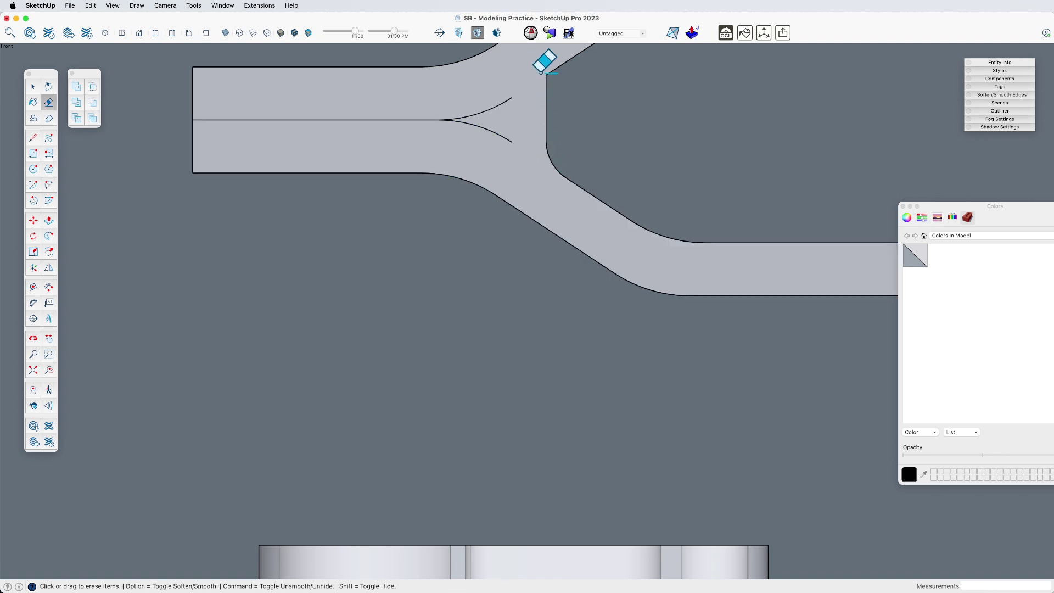
{"action": "key", "text": "a"}
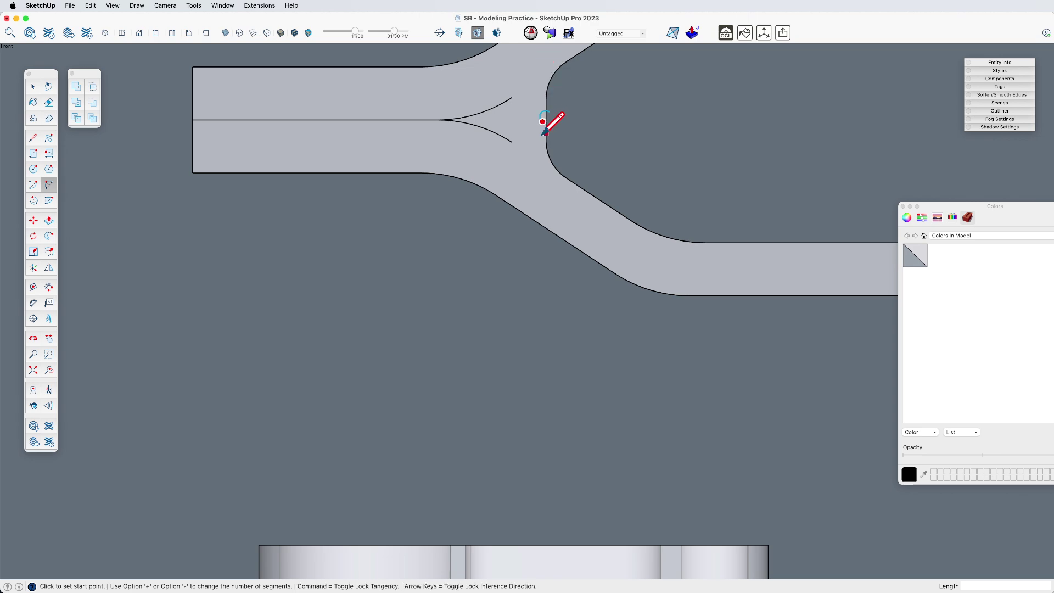
{"action": "key", "text": "e"}
{"action": "mouse_move", "coordinate": [495, 95]}
{"action": "left_mouse_down"}
{"action": "mouse_move", "coordinate": [482, 136]}
{"action": "mouse_move", "coordinate": [439, 117]}
{"action": "mouse_move", "coordinate": [421, 144]}
{"action": "left_mouse_up"}
{"action": "scroll", "coordinate": [421, 144], "scroll_direction": "down", "scroll_amount": 2}
{"action": "scroll", "coordinate": [420, 144], "scroll_direction": "down", "scroll_amount": 3}
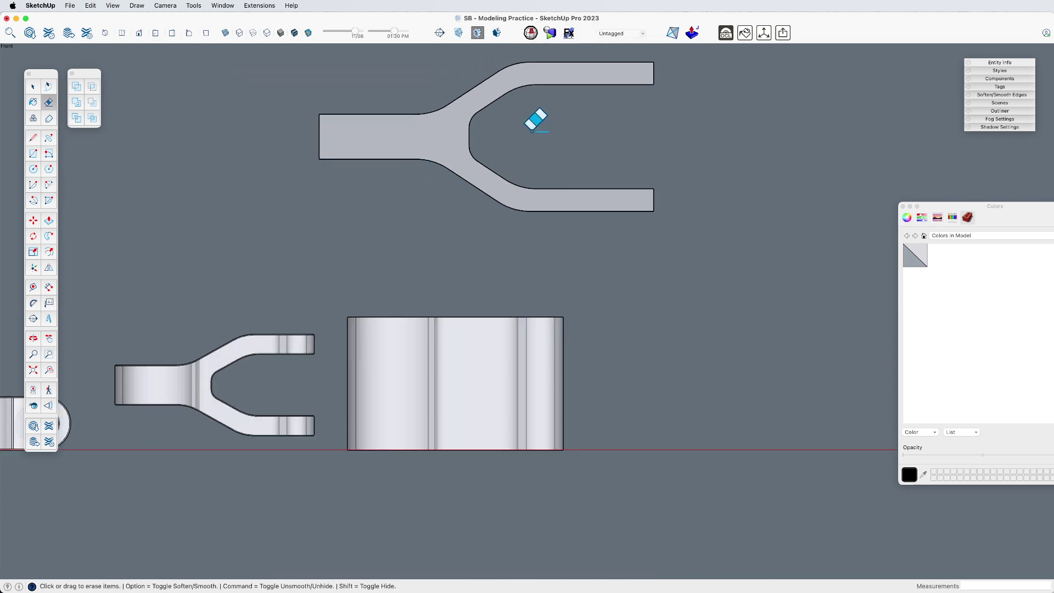
- Push/pull the Y-fork face upward into a solid and group it
{"action": "scroll", "coordinate": [450, 165], "scroll_direction": "down", "scroll_amount": 1}
{"action": "middle_click_drag", "start_coordinate": [449, 165], "coordinate": [353, 294]}
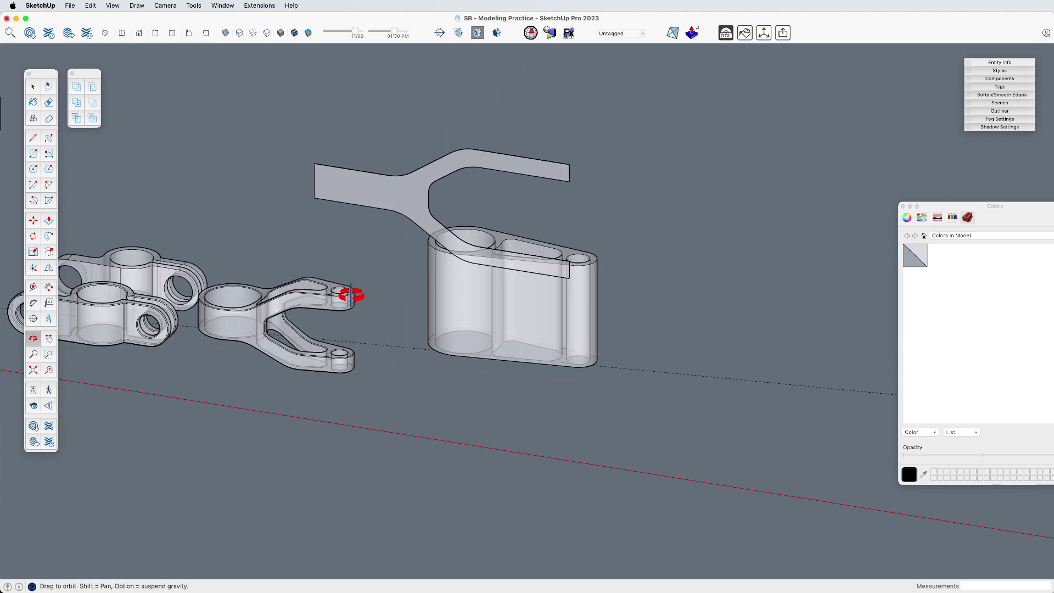
{"action": "key", "text": "p"}
{"action": "left_click", "coordinate": [405, 224]}
{"action": "key", "text": "space"}
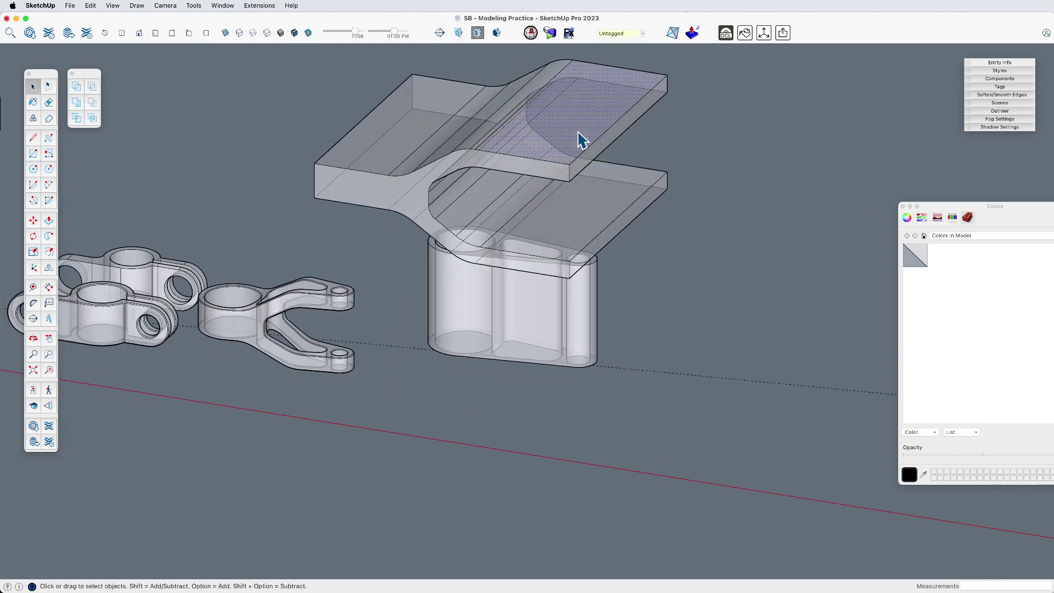
{"action": "triple_click", "coordinate": [580, 139]}
{"action": "key", "text": "super+g"}
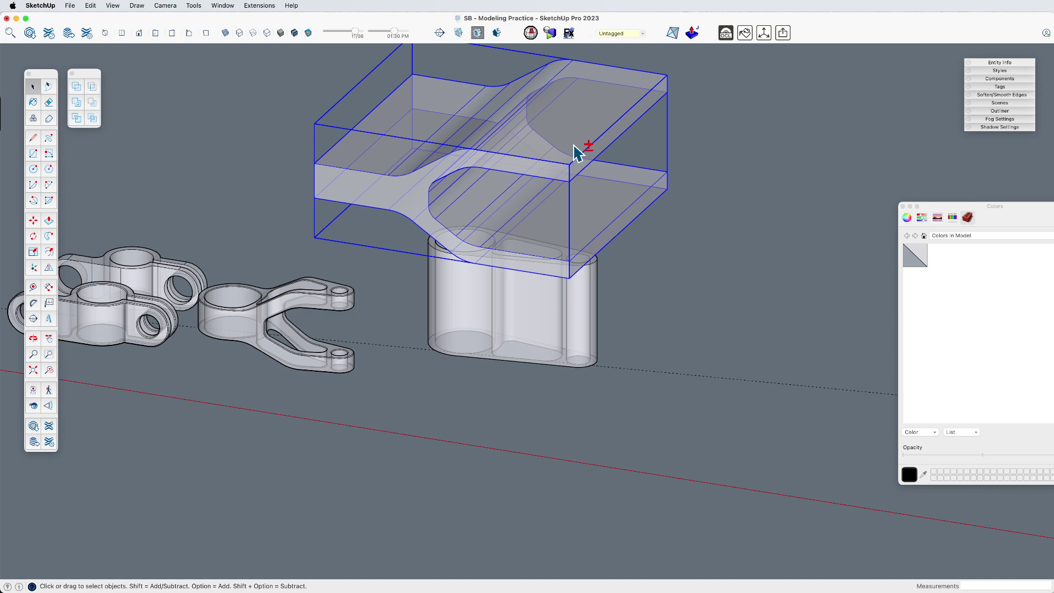
- Move the Y-fork group down around the bracket profile and view it from a low side angle
{"action": "middle_click_drag", "start_coordinate": [574, 225], "coordinate": [599, 251]}
{"action": "scroll", "coordinate": [603, 241], "scroll_direction": "up", "scroll_amount": 3}
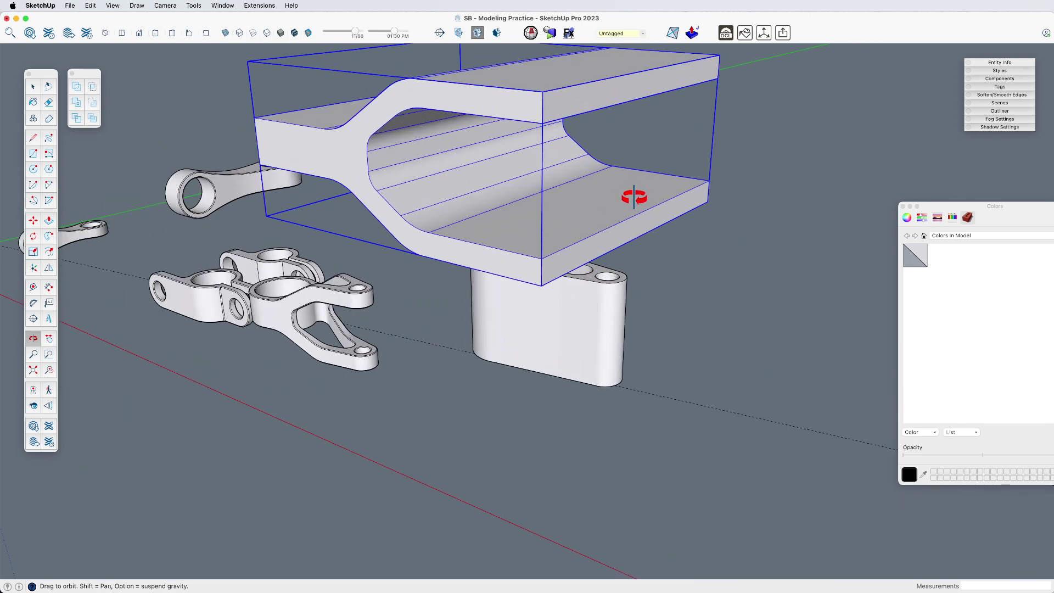
{"action": "key", "text": "m"}
{"action": "left_click", "coordinate": [624, 244]}
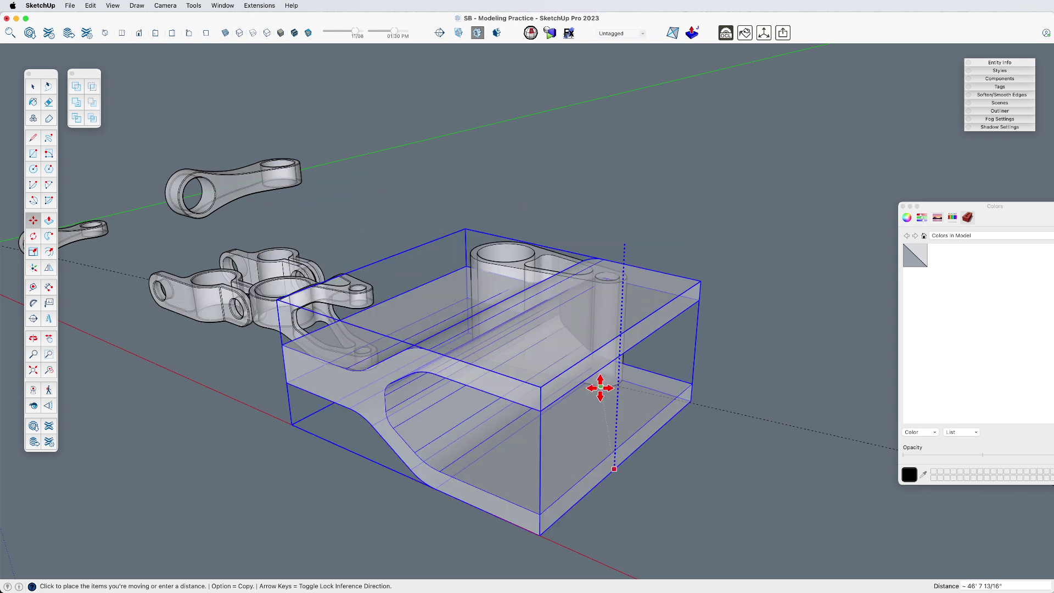
{"action": "left_click", "coordinate": [600, 388]}
{"action": "scroll", "coordinate": [599, 388], "scroll_direction": "down", "scroll_amount": 3}
{"action": "middle_click_drag", "start_coordinate": [555, 348], "coordinate": [578, 423]}
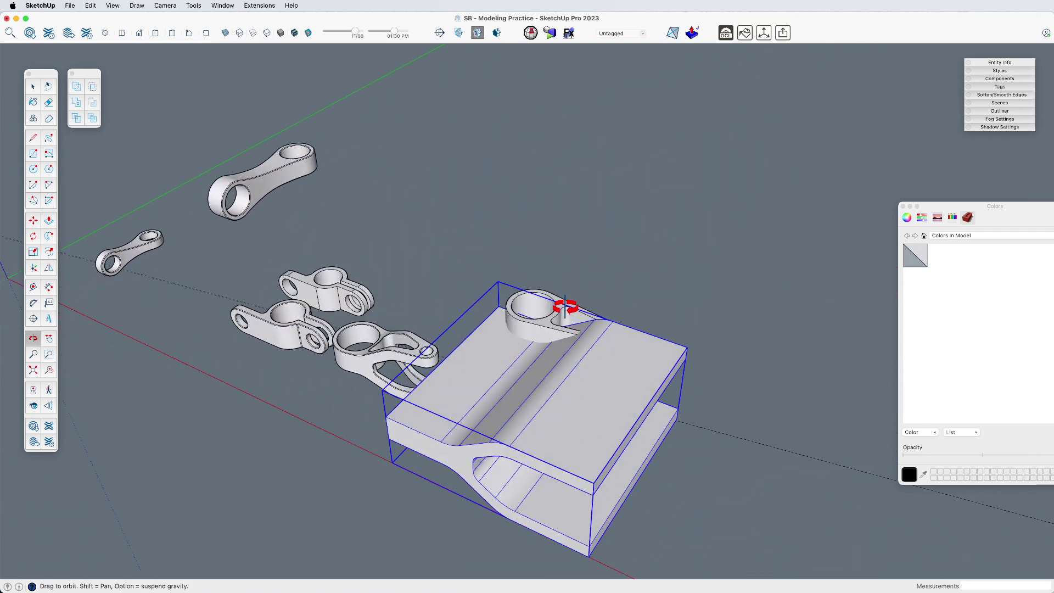
- Push/pull the teardrop bracket profile up into a solid inside its group
{"action": "key", "text": "space"}
{"action": "double_click", "coordinate": [541, 326]}
{"action": "key", "text": "p"}
{"action": "left_click", "coordinate": [543, 332]}
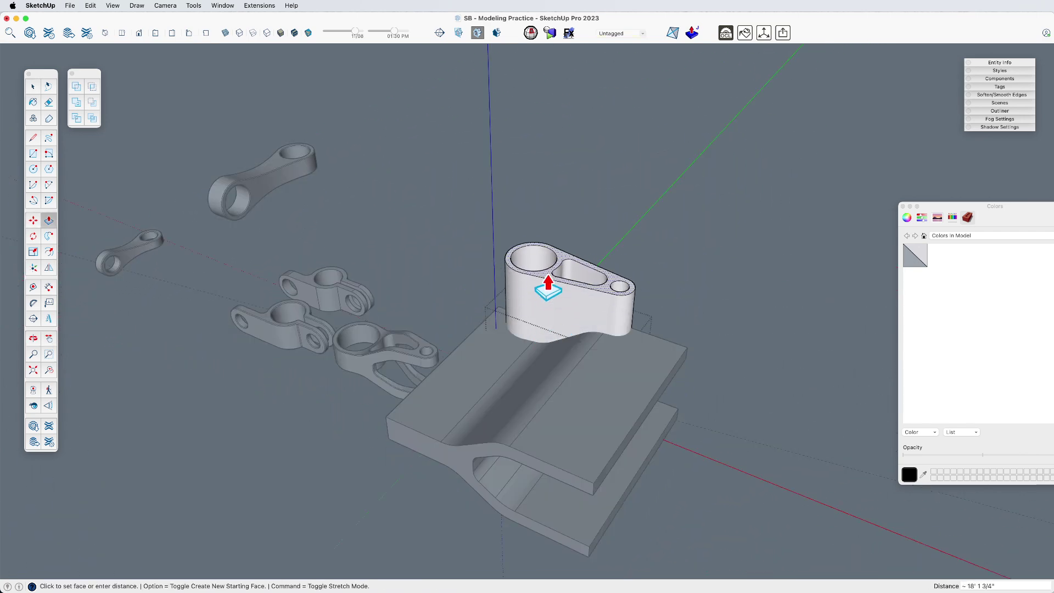
{"action": "left_click", "coordinate": [544, 290]}
{"action": "key", "text": "space"}
{"action": "key", "text": "Escape"}
{"action": "scroll", "coordinate": [571, 319], "scroll_direction": "up", "scroll_amount": 3}
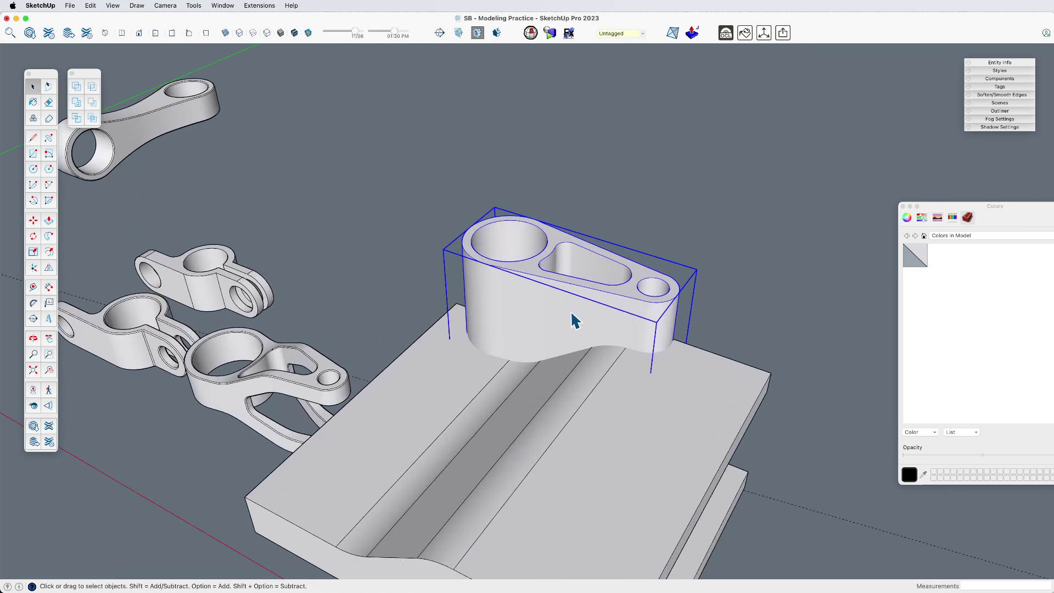
{"action": "key", "text": "m"}
{"action": "left_click", "coordinate": [560, 318]}
{"action": "left_click", "coordinate": [560, 318]}
- Move the Y-fork block along the red axis so the slotted link passes through its fork
{"action": "key", "text": "space"}
{"action": "left_click", "coordinate": [636, 424]}
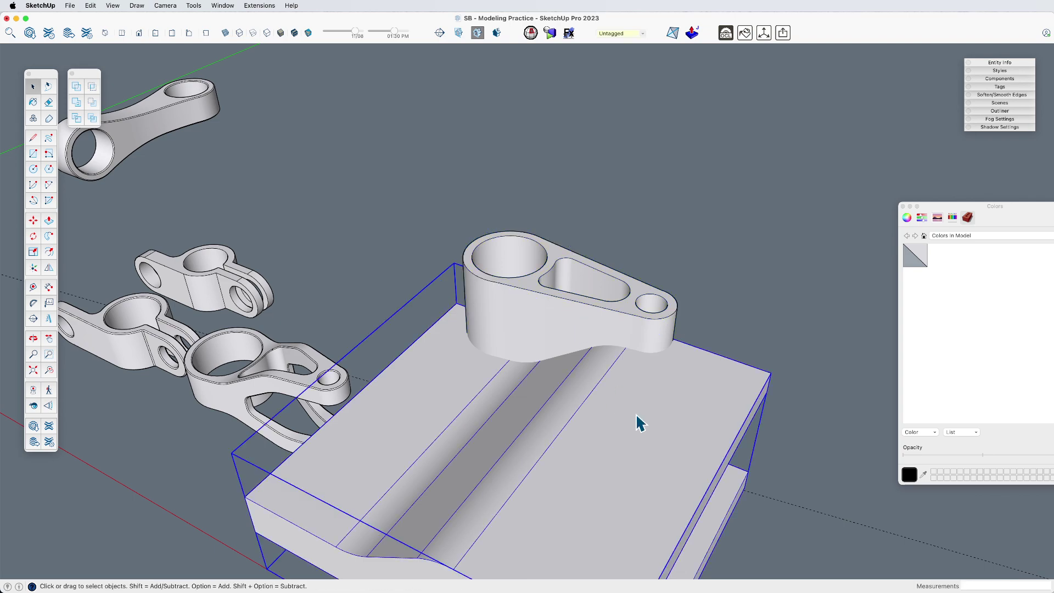
{"action": "key", "text": "m"}
{"action": "left_click", "coordinate": [668, 424]}
{"action": "left_click", "coordinate": [741, 305]}
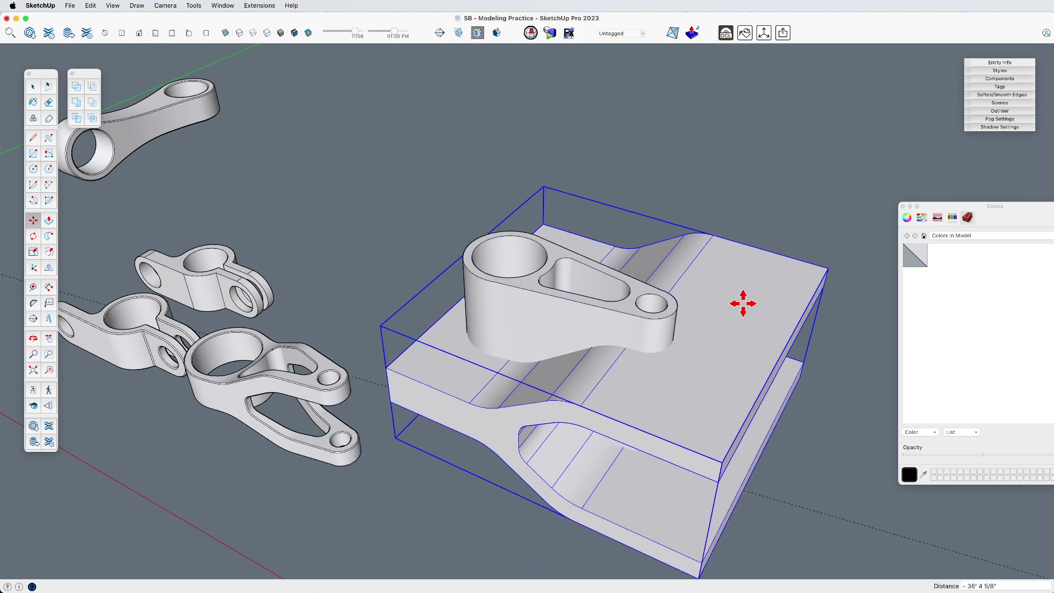
{"action": "middle_click_drag", "start_coordinate": [741, 305], "coordinate": [706, 365]}
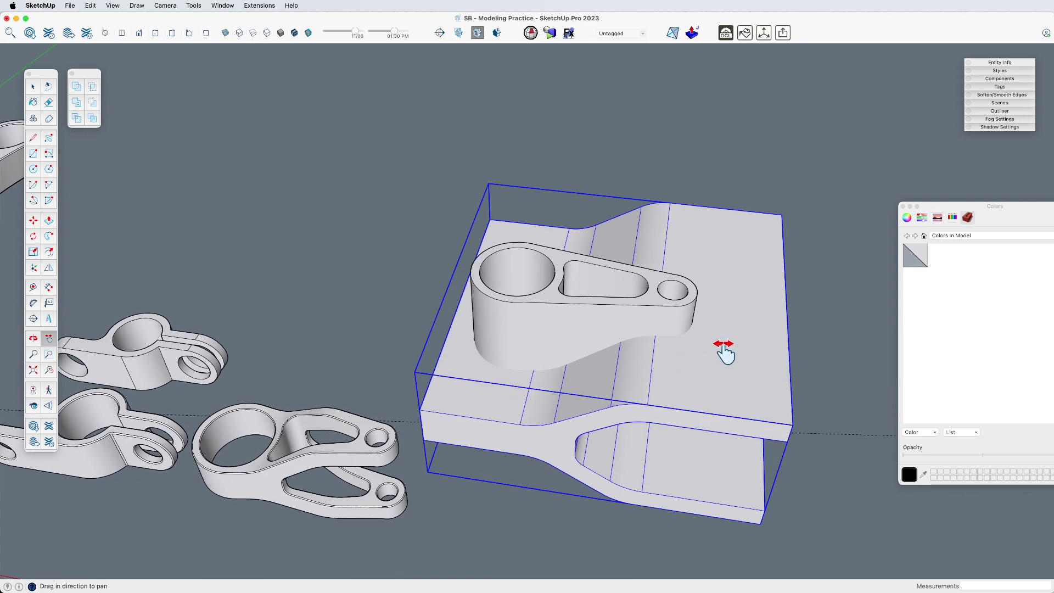
{"action": "key", "text": "m"}
{"action": "left_click", "coordinate": [718, 353]}
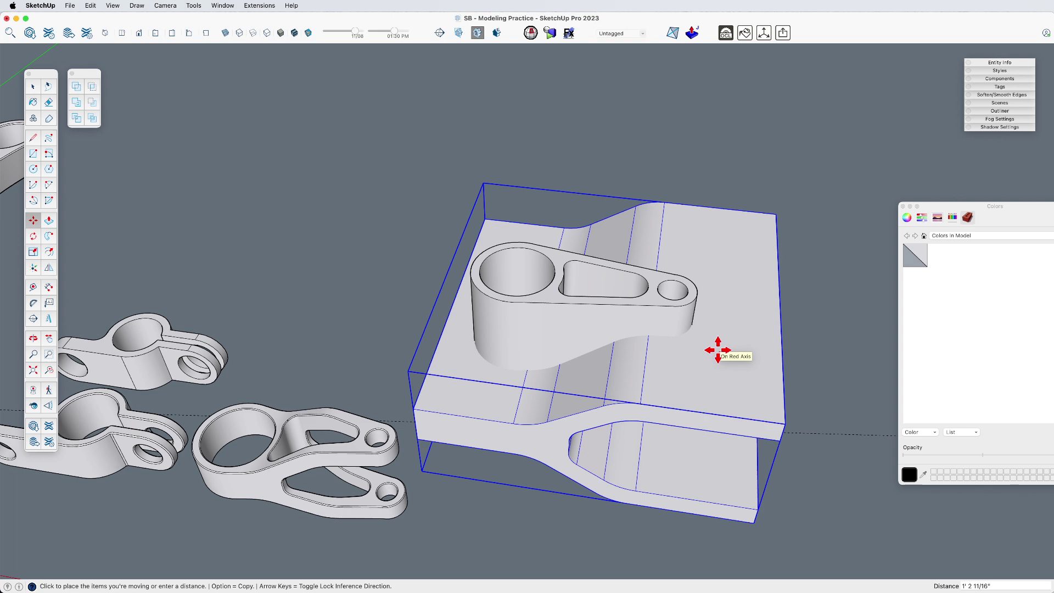
{"action": "left_click", "coordinate": [719, 349]}
{"action": "middle_click_drag", "start_coordinate": [720, 349], "coordinate": [653, 356]}
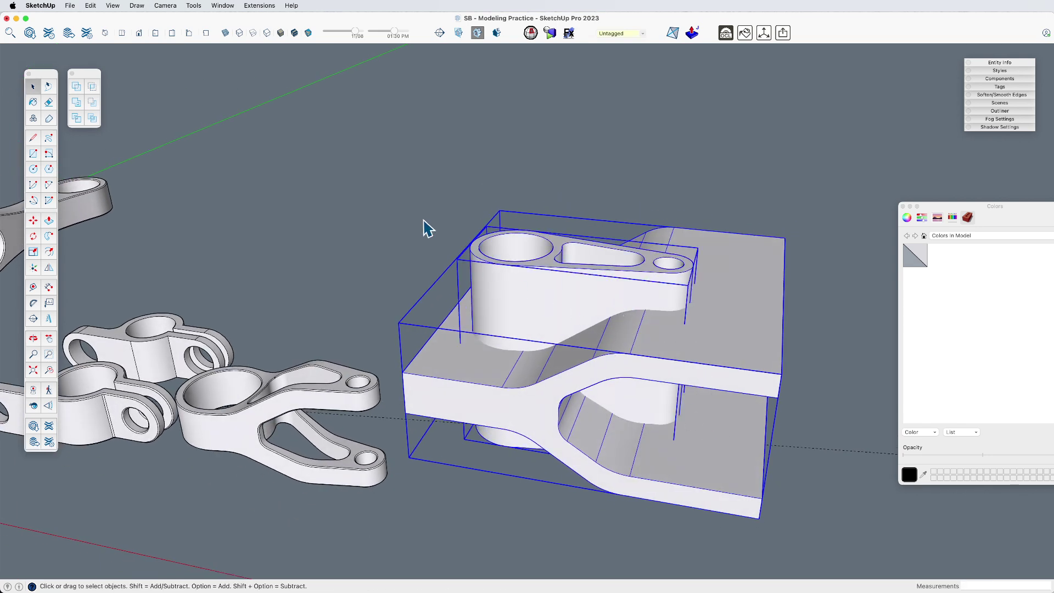
- Intersect the Y-fork block with the bracket using Solid Tools and inspect the result
{"action": "left_click", "coordinate": [93, 87]}
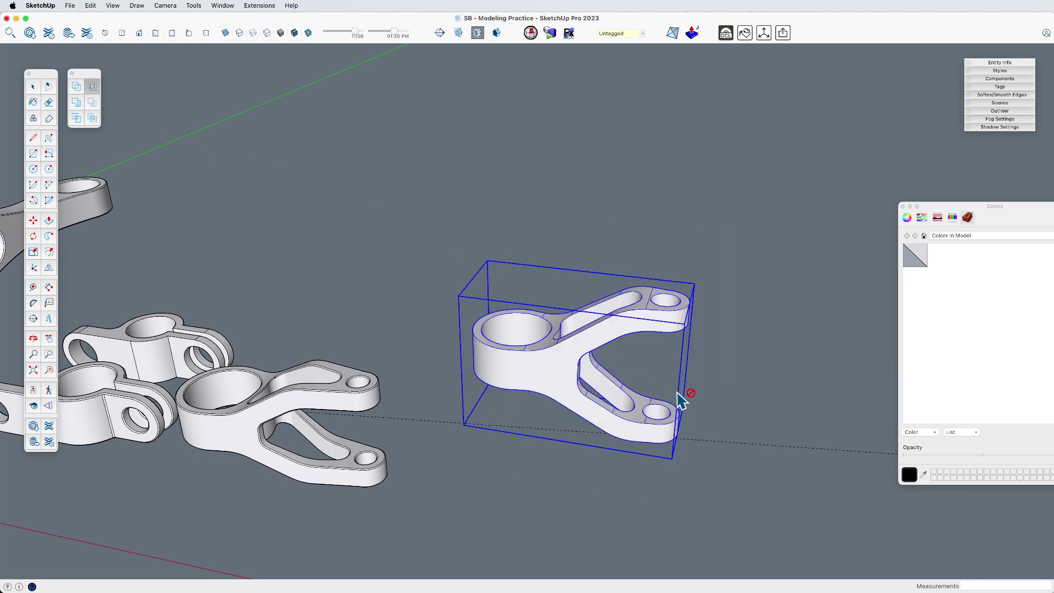
{"action": "middle_click_drag", "start_coordinate": [682, 388], "coordinate": [635, 94]}
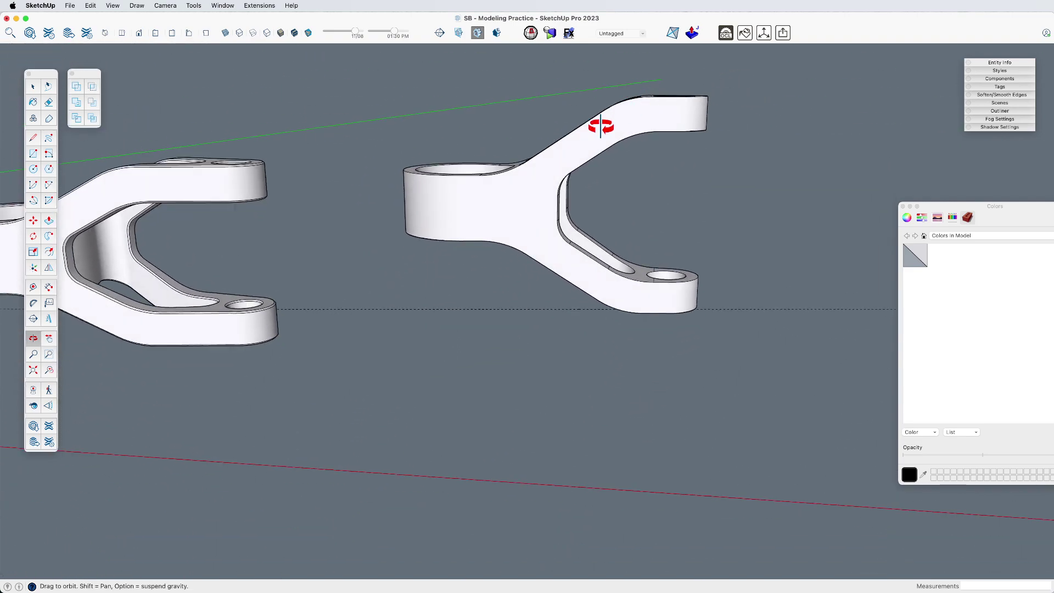
{"action": "middle_click_drag", "start_coordinate": [602, 146], "coordinate": [492, 388]}
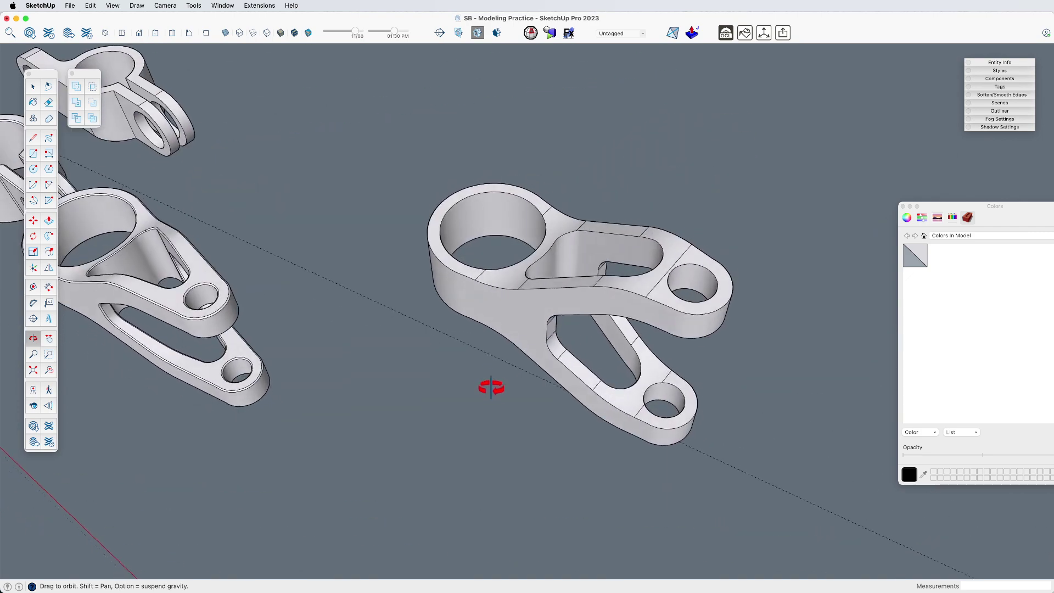
- Run CleanUp on the forked bracket and dismiss the statistics dialog
{"action": "scroll", "coordinate": [646, 291], "scroll_direction": "up", "scroll_amount": 5}
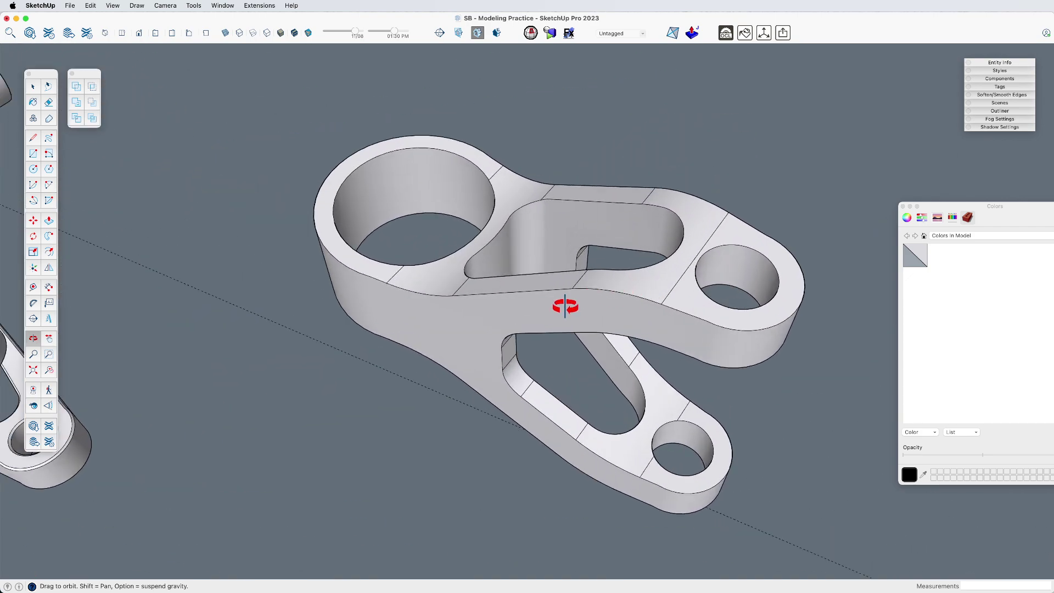
{"action": "key", "text": "space"}
{"action": "left_click", "coordinate": [555, 298]}
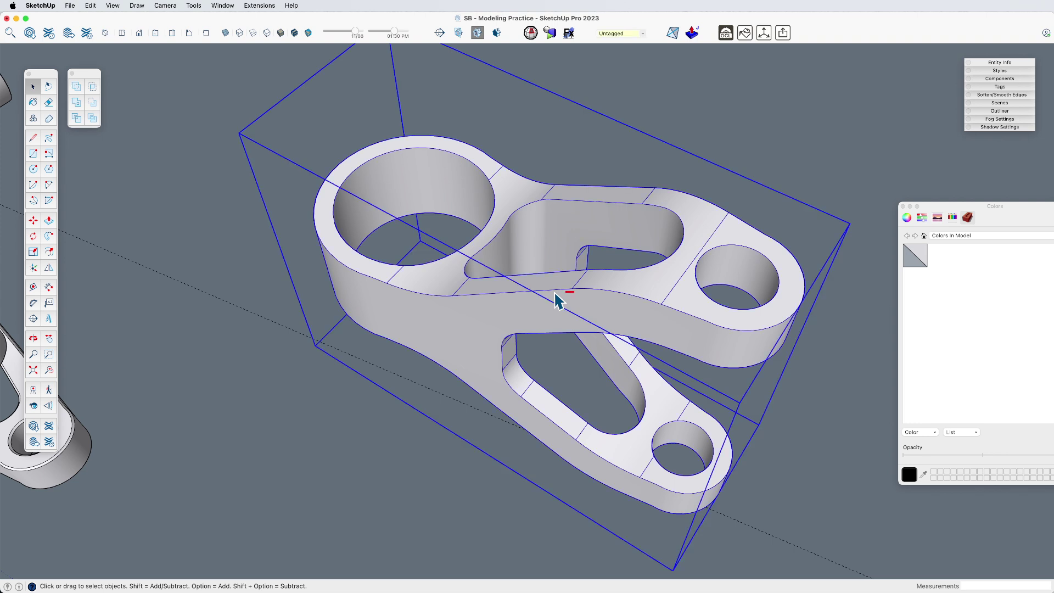
{"action": "key", "text": "b"}
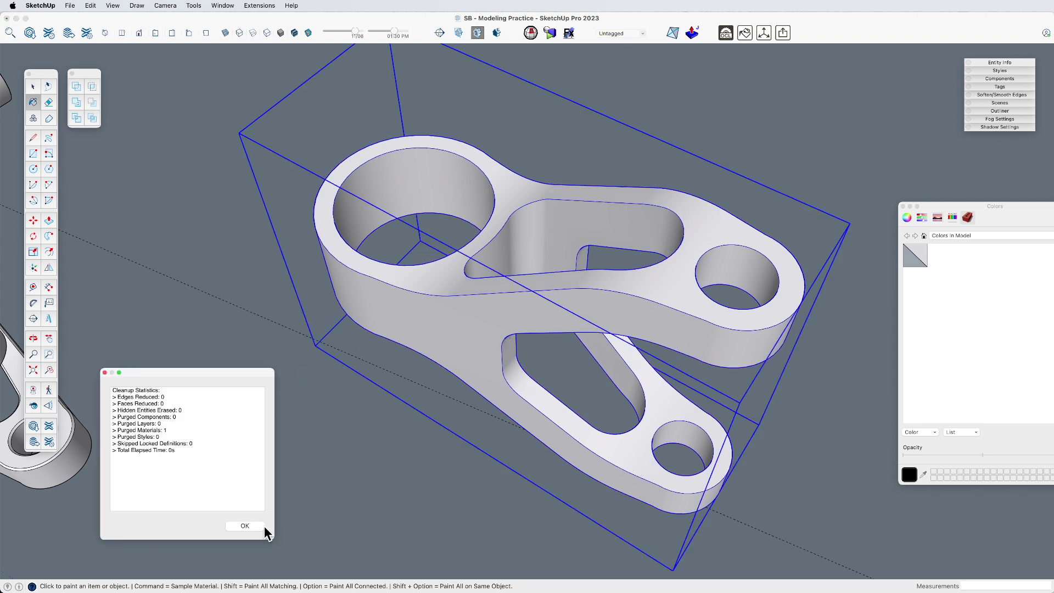
{"action": "left_click", "coordinate": [244, 525]}
- Pan and orbit to bring the whole row of brackets into view
{"action": "scroll", "coordinate": [447, 487], "scroll_direction": "down", "scroll_amount": 6}
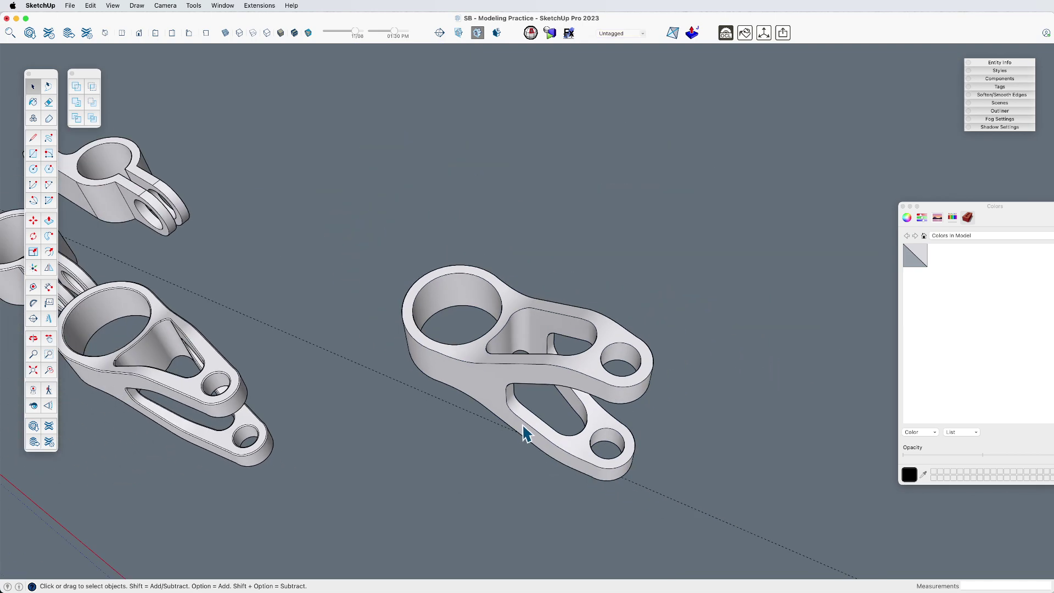
{"action": "middle_click_drag", "start_coordinate": [528, 435], "coordinate": [551, 377], "text": "shift"}
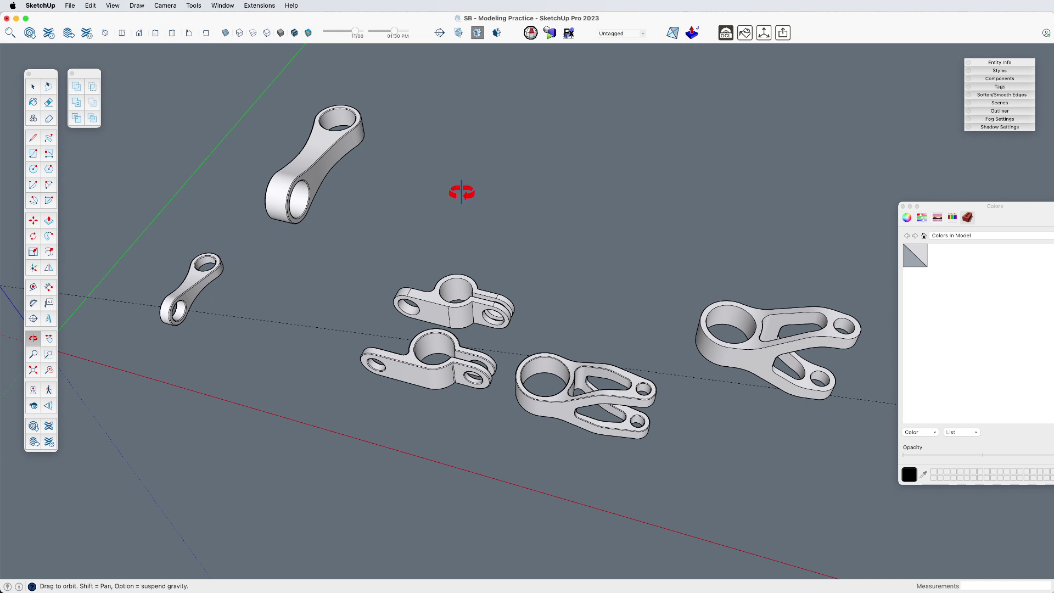
{"action": "left_click_drag", "start_coordinate": [599, 358], "coordinate": [529, 375]}
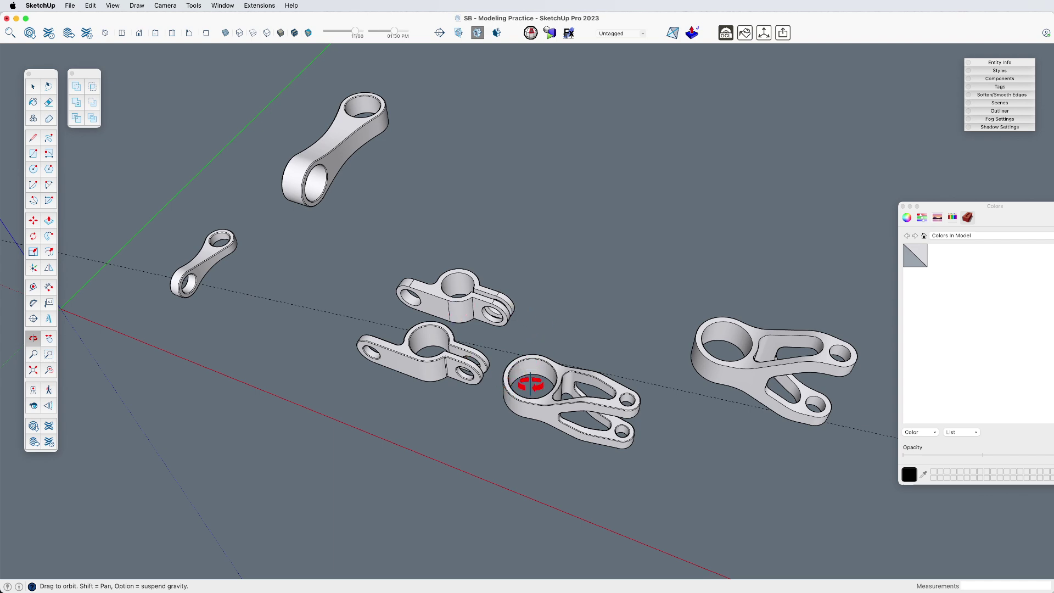
{"action": "left_click_drag", "start_coordinate": [694, 401], "coordinate": [599, 400]}
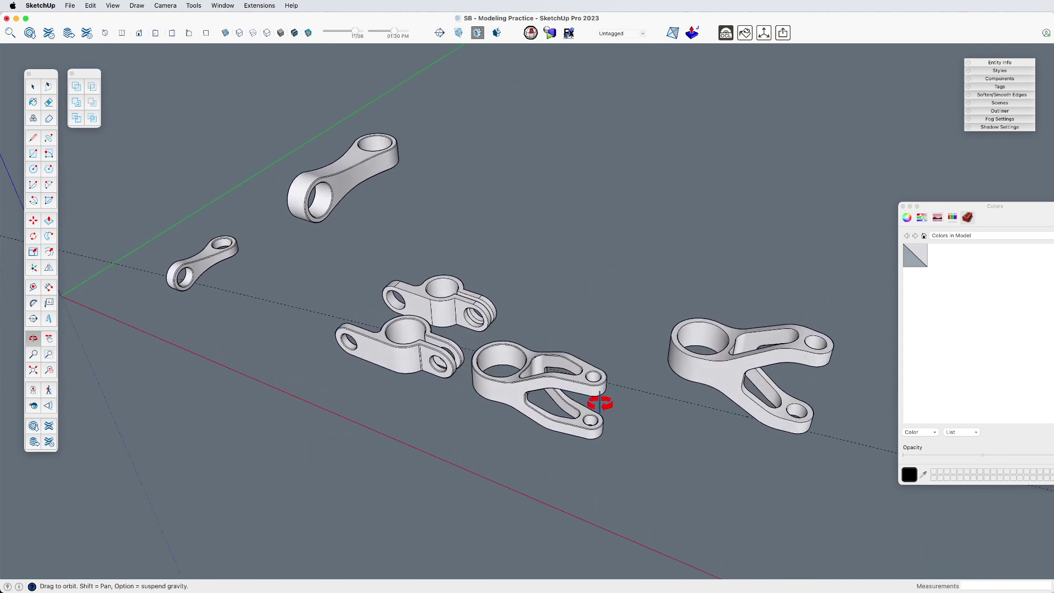
- Nudge the middle bracket right into line with the others and close the Colors window
{"action": "key", "text": "space"}
{"action": "left_click", "coordinate": [544, 396]}
{"action": "key", "text": "m"}
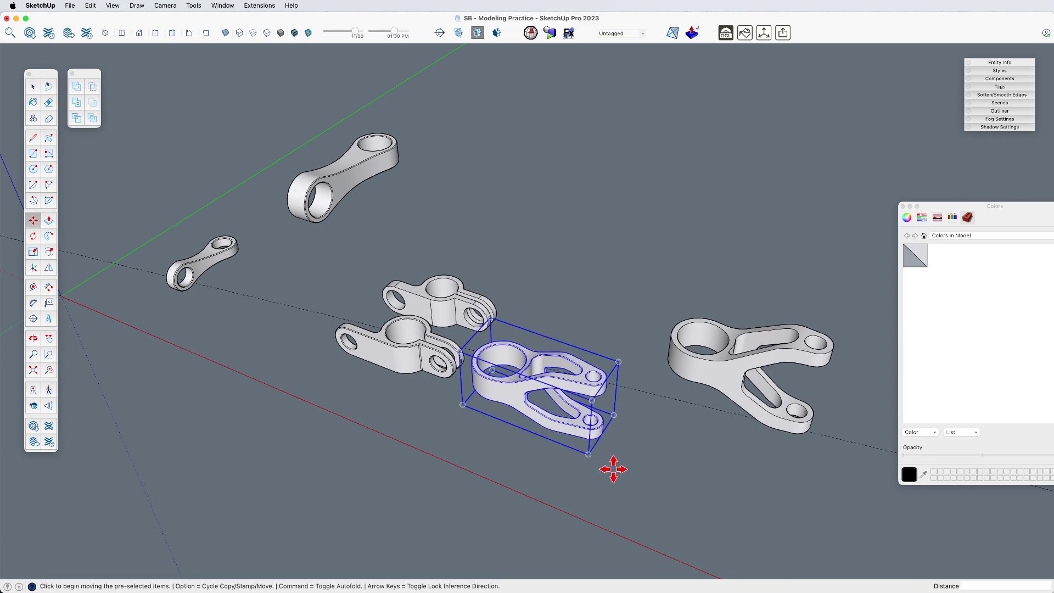
{"action": "left_click", "coordinate": [575, 436]}
{"action": "key", "text": "space"}
{"action": "left_click", "coordinate": [661, 472]}
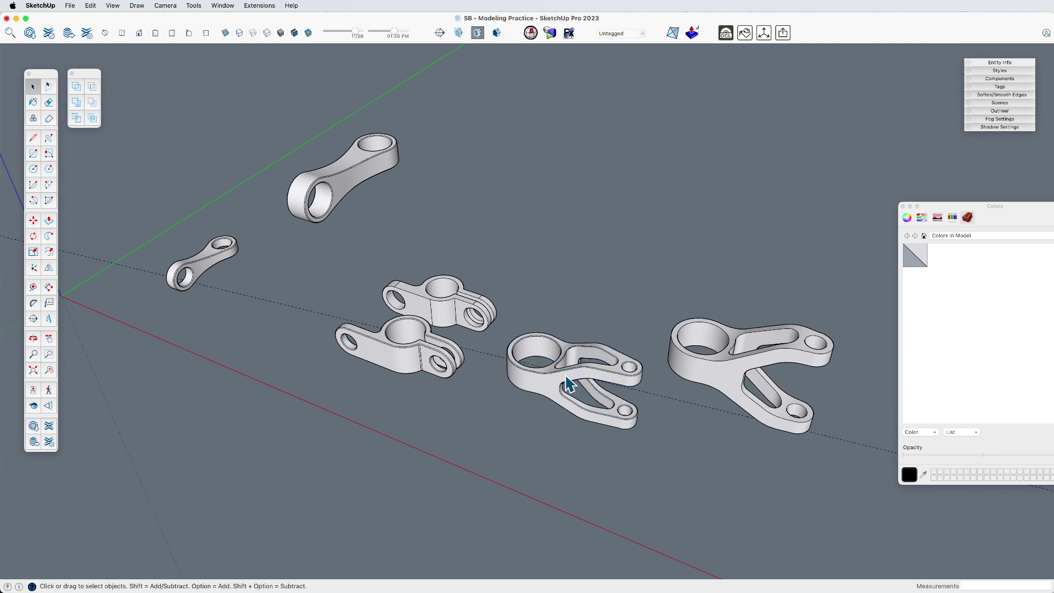
{"action": "left_click", "coordinate": [903, 207]}
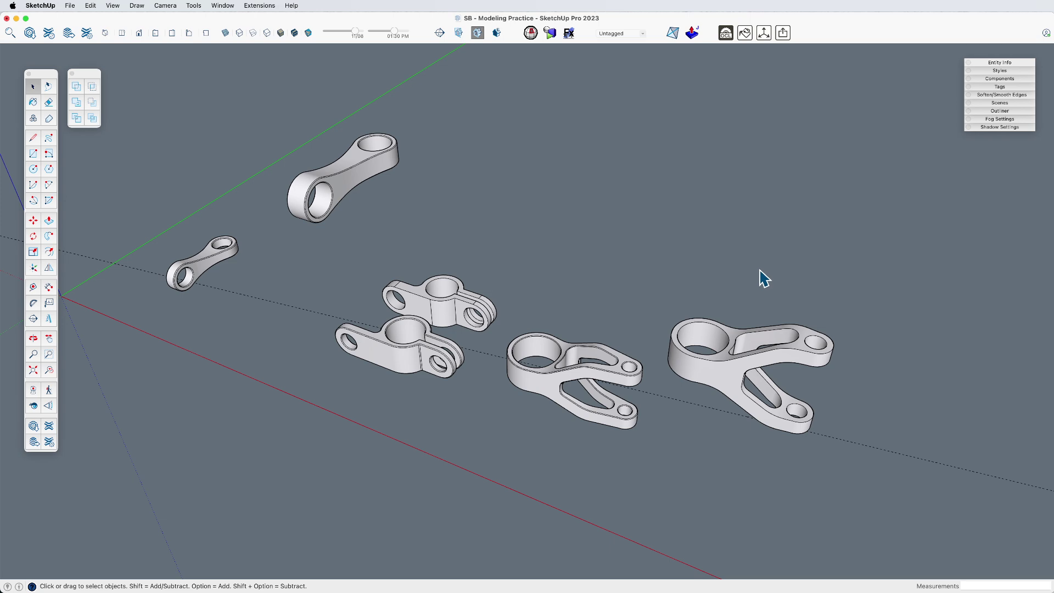